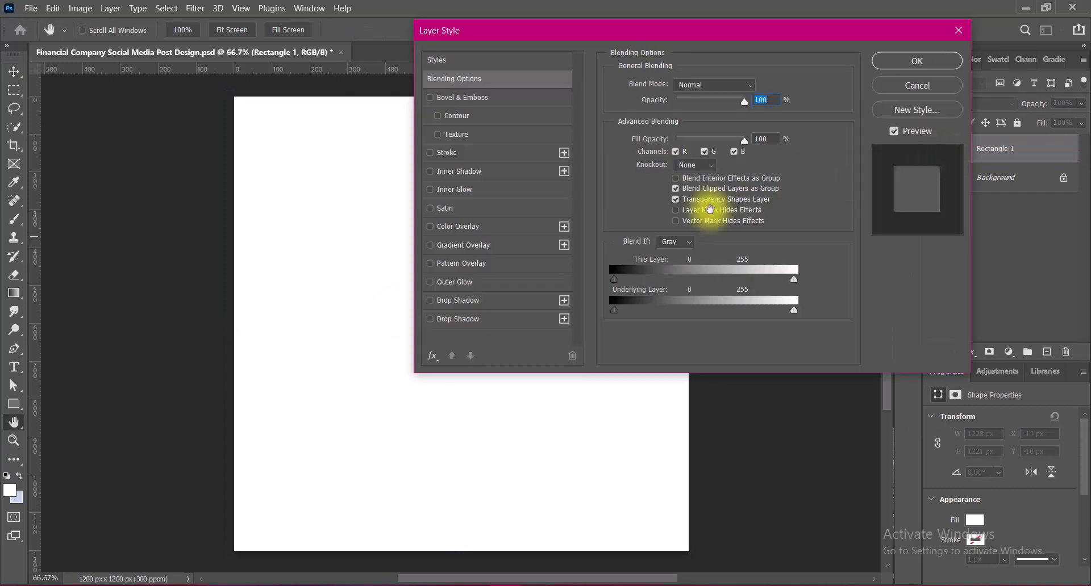
Add a reversed, reflected Gradient Overlay to the rectangle layer and set the gradient angle to -21°
{"action": "left_click", "coordinate": [431, 245]}
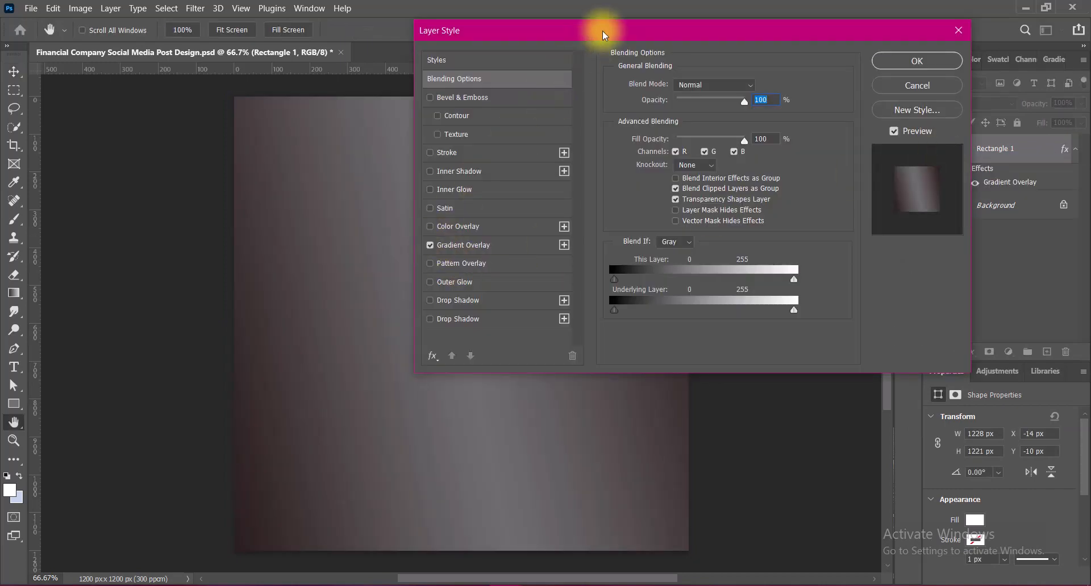
{"action": "left_click_drag", "start_coordinate": [602, 30], "coordinate": [650, 31]}
{"action": "left_click", "coordinate": [523, 250]}
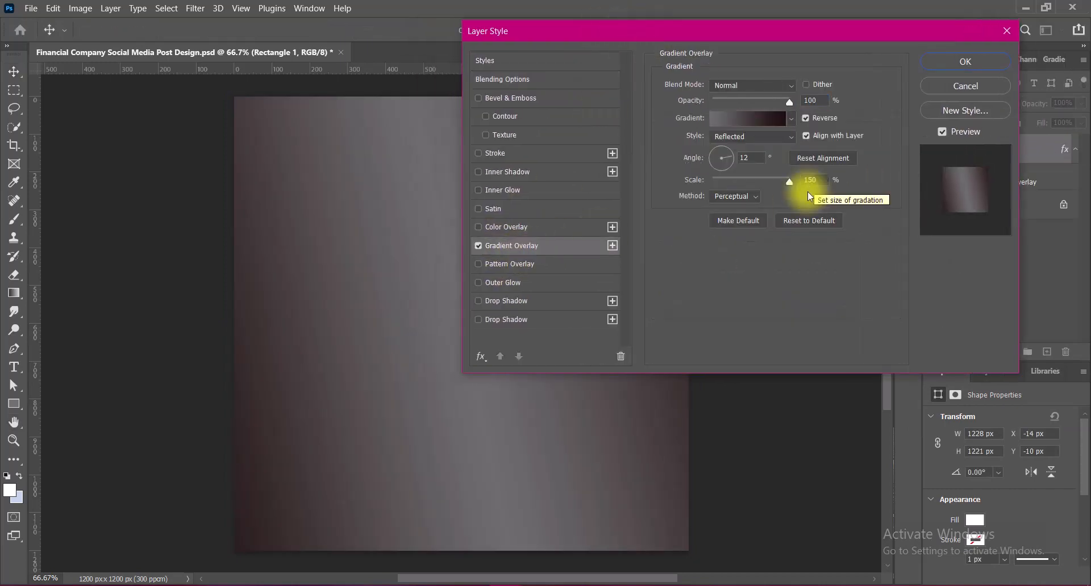
{"action": "type", "text": "-"}
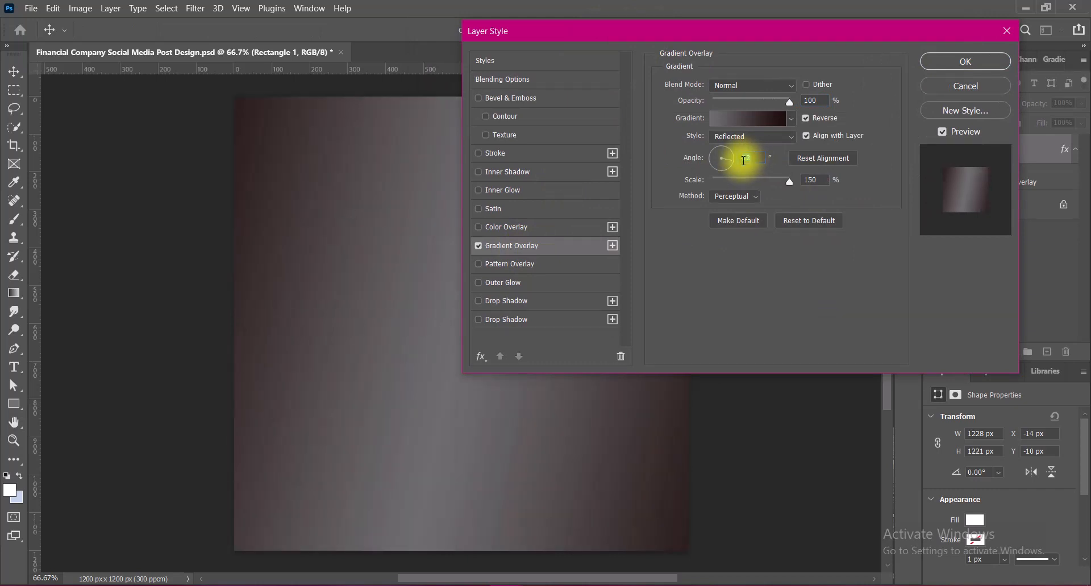
{"action": "type", "text": "-21"}
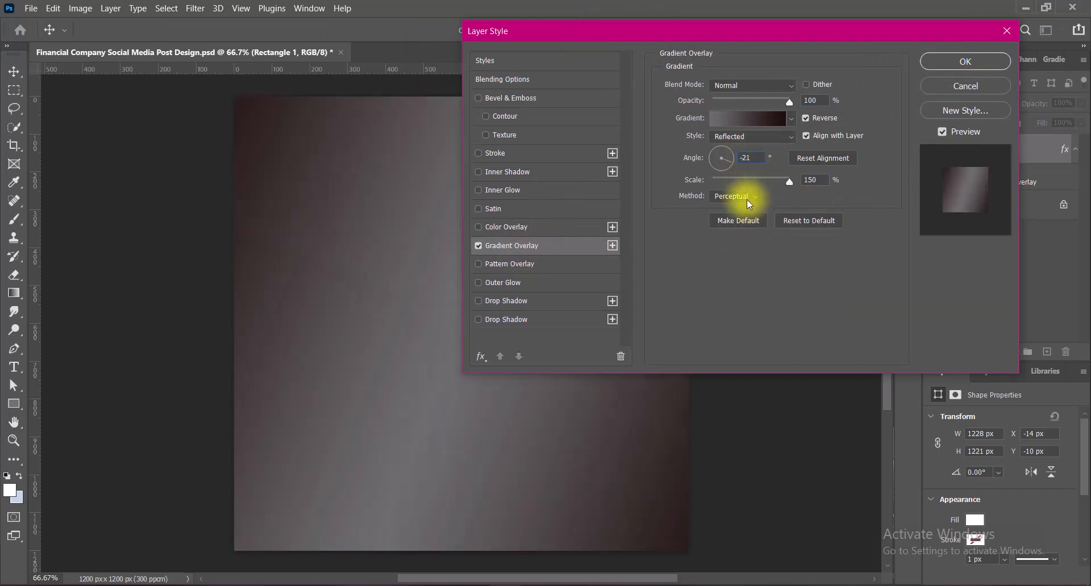
{"action": "left_click", "coordinate": [807, 119]}
{"action": "left_click", "coordinate": [807, 120]}
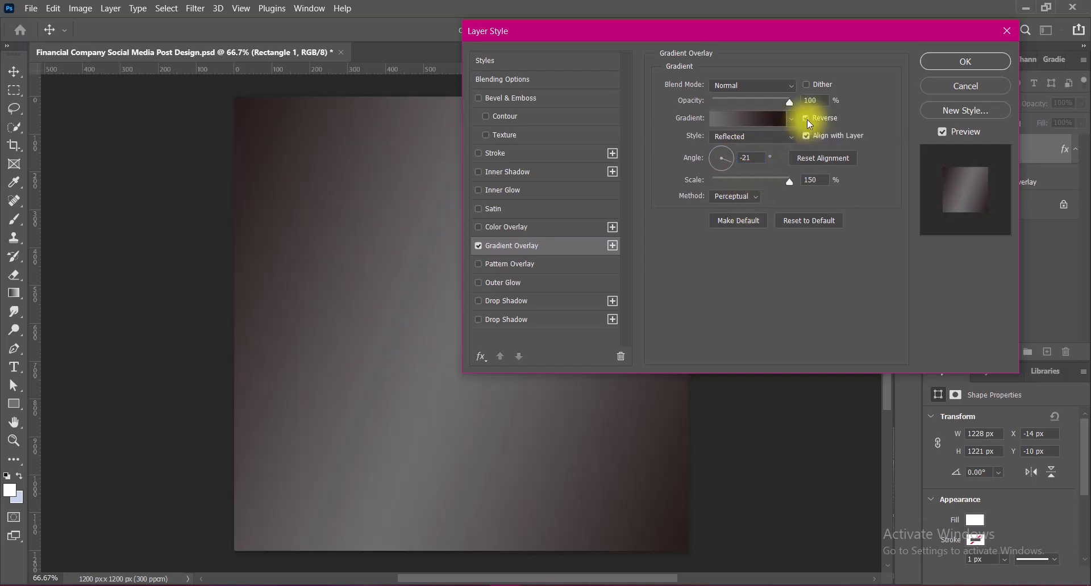
Add a Texture to the rectangle's bevel with a scale of 6% and a depth of +1000%
{"action": "left_click", "coordinate": [485, 135]}
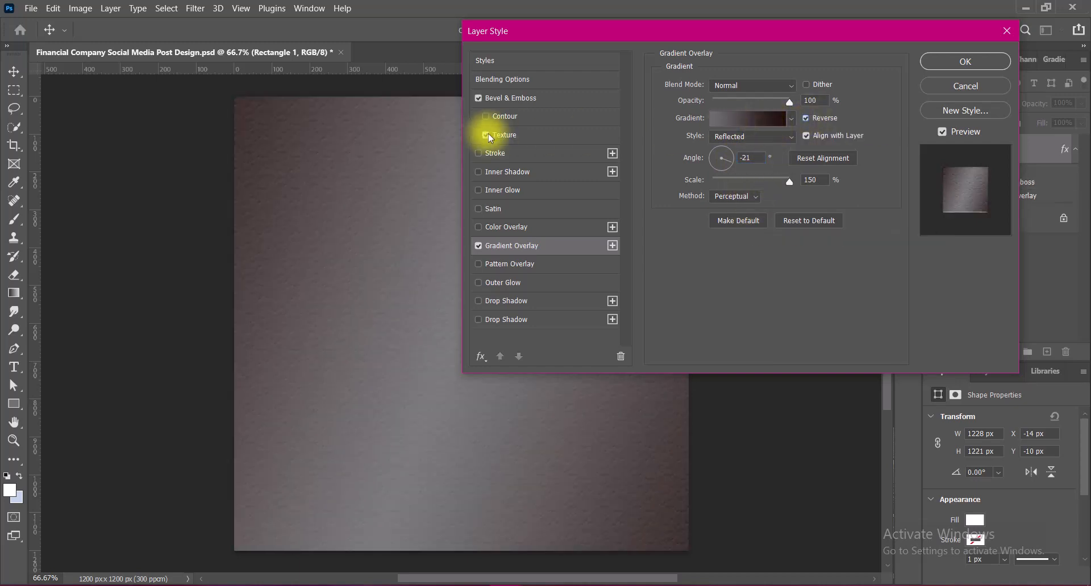
{"action": "left_click", "coordinate": [507, 136]}
{"action": "left_click_drag", "start_coordinate": [746, 147], "coordinate": [762, 133]}
{"action": "type", "text": "3"}
{"action": "type", "text": "6"}
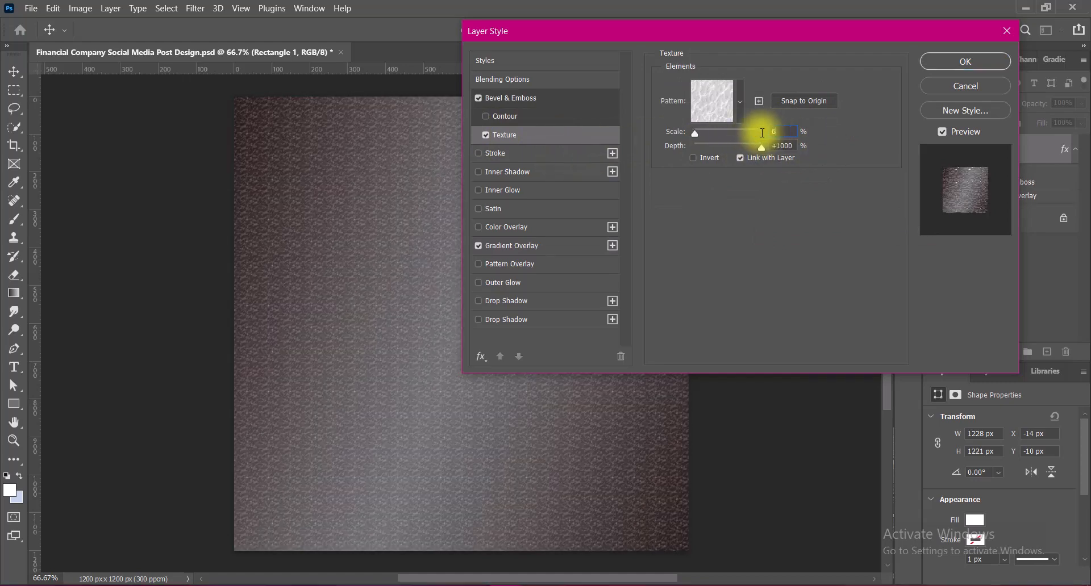
Try out the gloss contour presets on the rectangle's Bevel & Emboss and pick Cove - Deep
{"action": "left_click", "coordinate": [524, 99]}
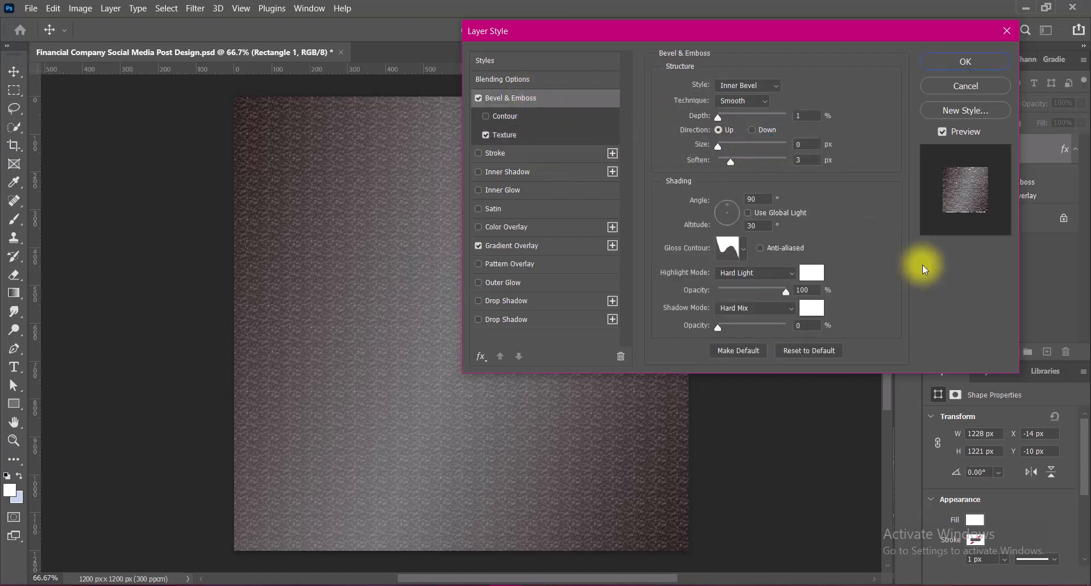
{"action": "left_click", "coordinate": [743, 248]}
{"action": "left_click", "coordinate": [622, 284]}
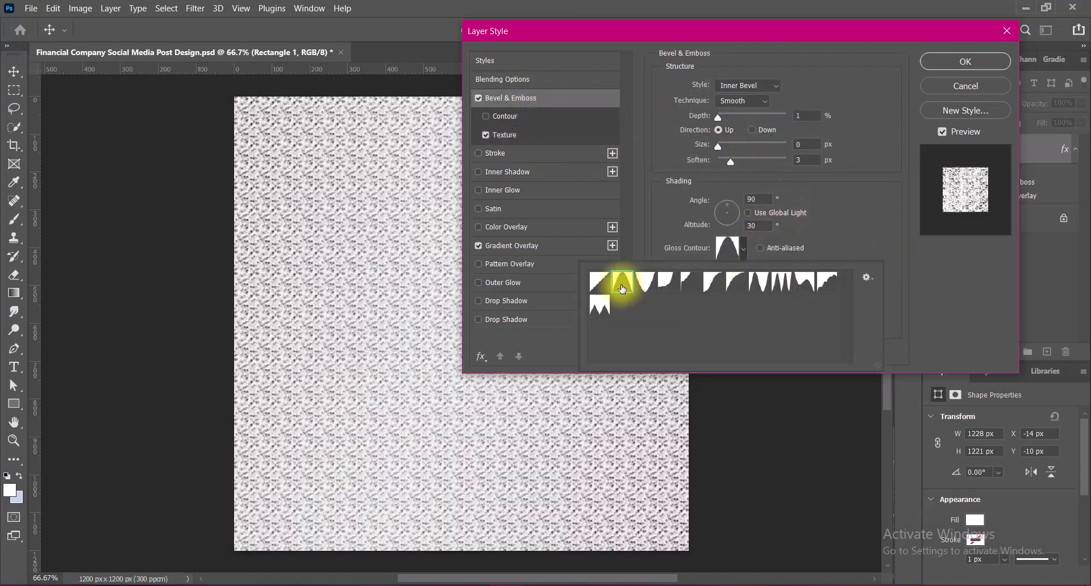
{"action": "left_click", "coordinate": [641, 284]}
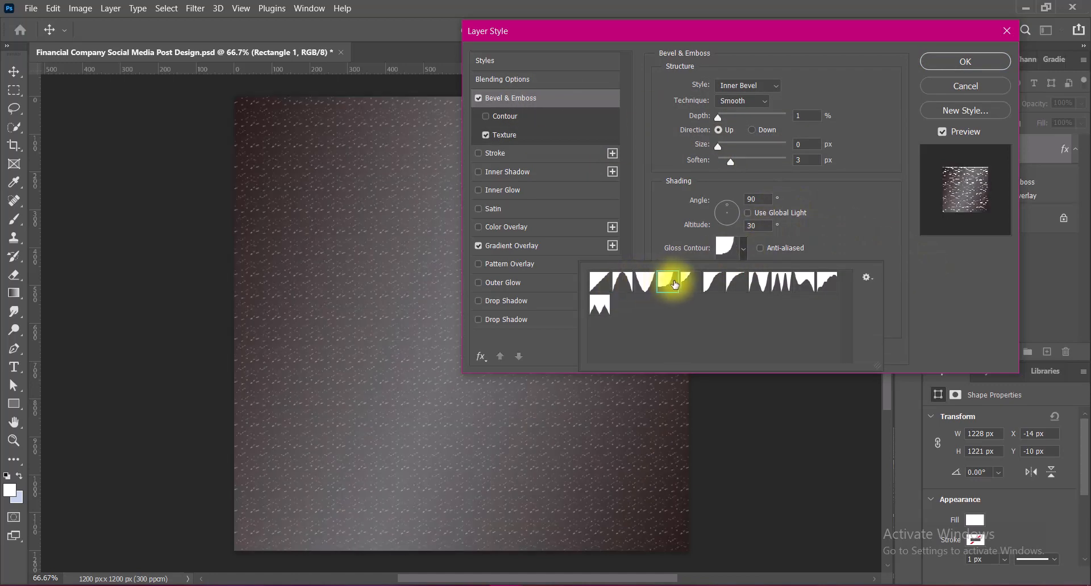
{"action": "left_click", "coordinate": [713, 282]}
{"action": "left_click", "coordinate": [736, 282]}
{"action": "left_click", "coordinate": [759, 282]}
{"action": "left_click", "coordinate": [781, 282]}
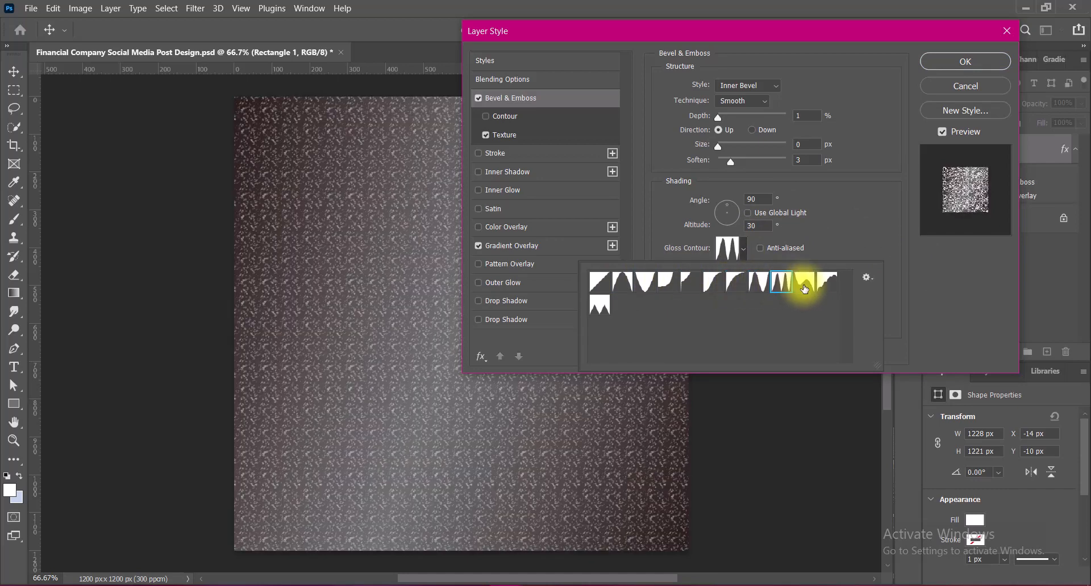
{"action": "left_click", "coordinate": [804, 282]}
{"action": "left_click", "coordinate": [825, 287]}
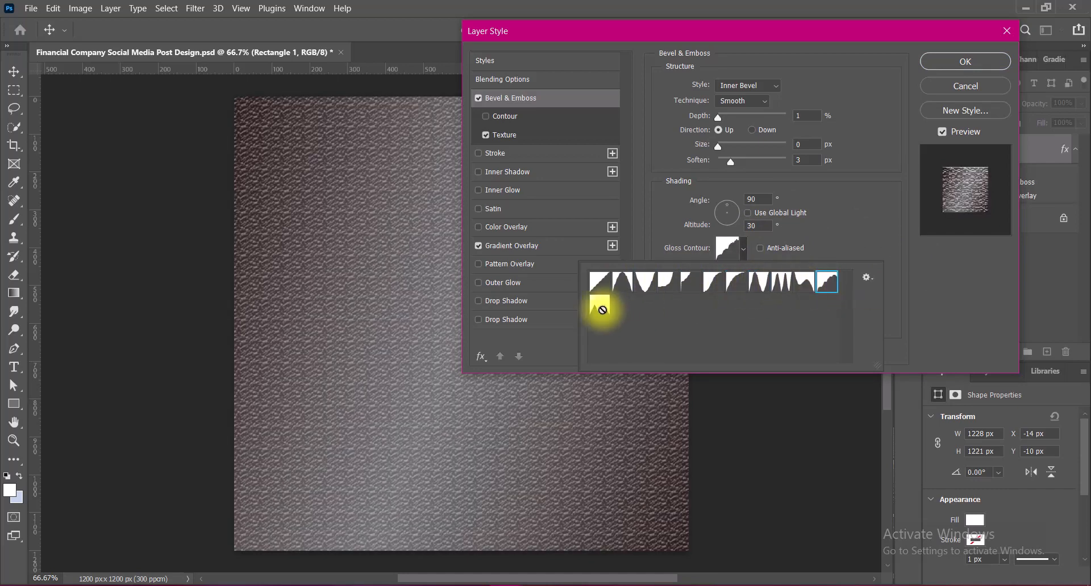
{"action": "left_click", "coordinate": [599, 306]}
{"action": "left_click", "coordinate": [666, 282]}
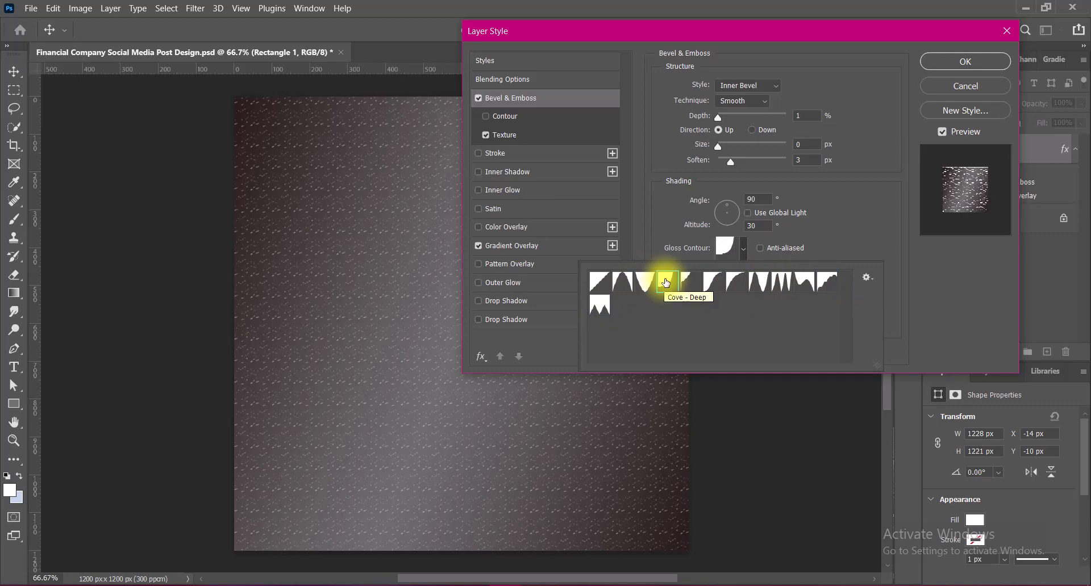
{"action": "left_click", "coordinate": [849, 232]}
Set the bevel's shadow mode to Normal at 0% opacity and its highlight mode to Dissolve
{"action": "left_click_drag", "start_coordinate": [731, 328], "coordinate": [696, 327]}
{"action": "left_click", "coordinate": [787, 310]}
{"action": "left_click", "coordinate": [733, 237]}
{"action": "left_click", "coordinate": [756, 273]}
{"action": "left_click", "coordinate": [736, 243]}
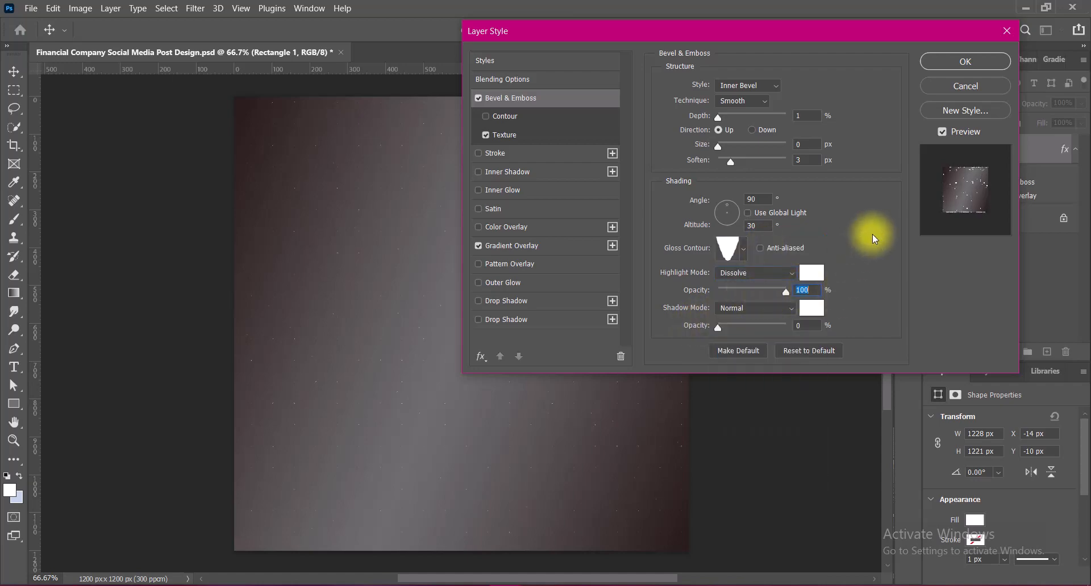
Set the size of the rectangle's Bevel & Emboss to 120 px
{"action": "left_click_drag", "start_coordinate": [719, 146], "coordinate": [752, 151]}
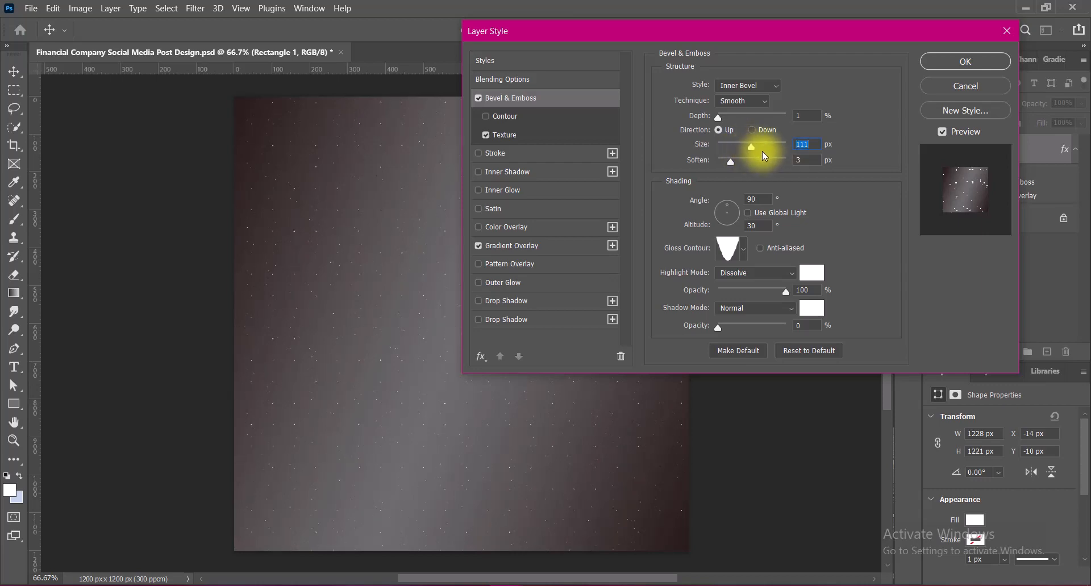
{"action": "type", "text": "109"}
{"action": "left_click_drag", "start_coordinate": [765, 148], "coordinate": [761, 151]}
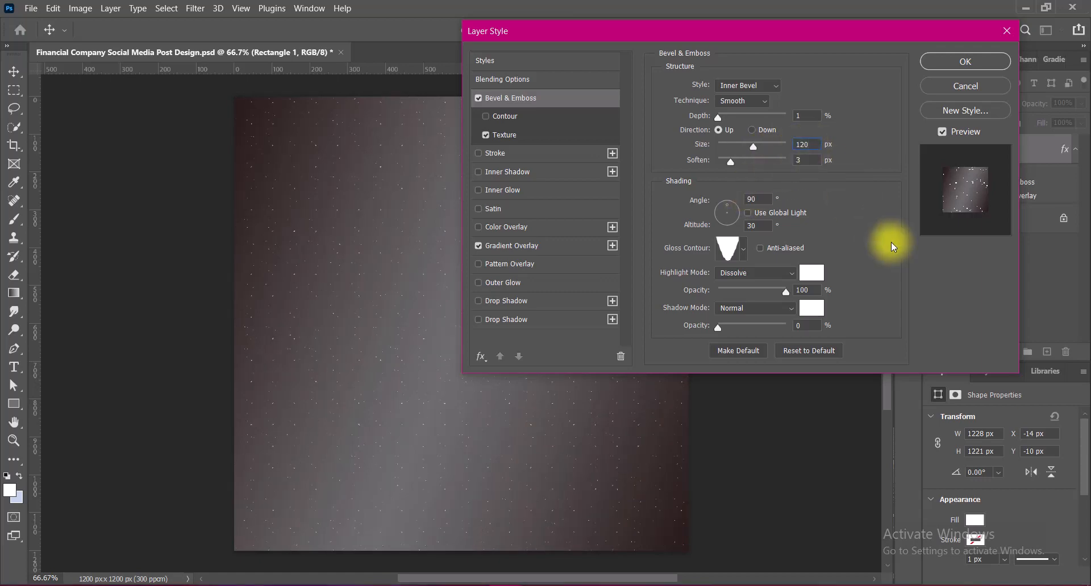
Try a 2 px soften and a different depth on the bevel, and restore 3 px soften and 1% depth
{"action": "left_click_drag", "start_coordinate": [716, 163], "coordinate": [712, 164]}
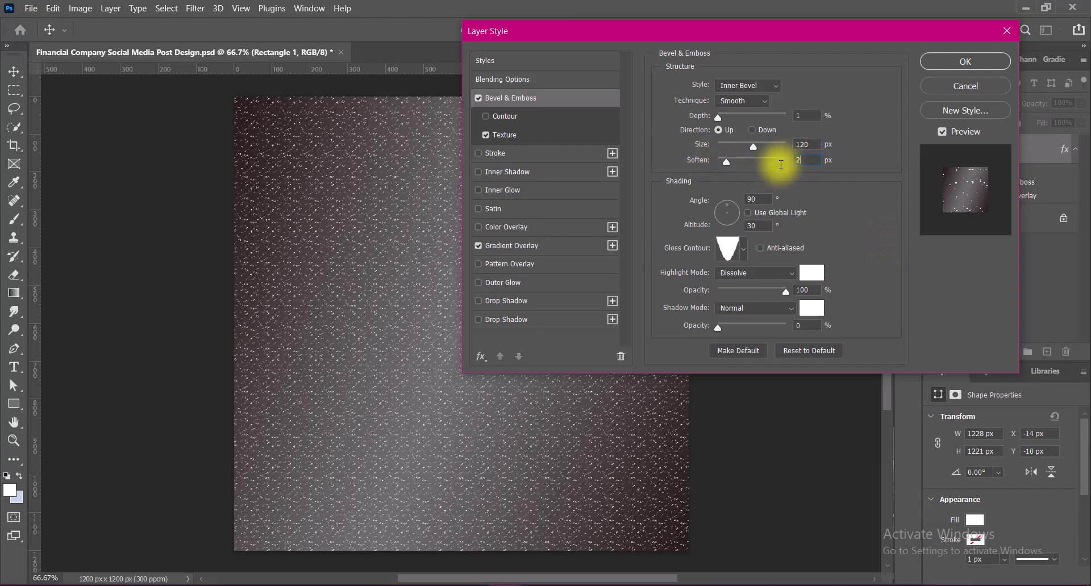
{"action": "type", "text": "3"}
{"action": "left_click_drag", "start_coordinate": [765, 118], "coordinate": [712, 123]}
{"action": "left_click", "coordinate": [714, 120]}
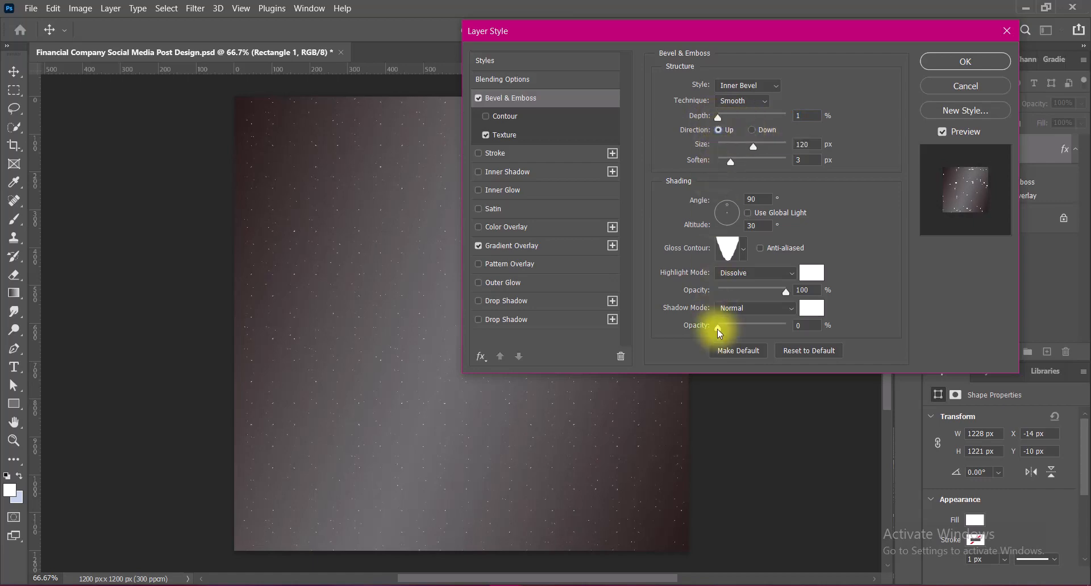
Set the bevel's shadow opacity to 3%, compare shadow modes, settle on Linear Light and apply the layer style
{"action": "left_click_drag", "start_coordinate": [719, 328], "coordinate": [720, 328]}
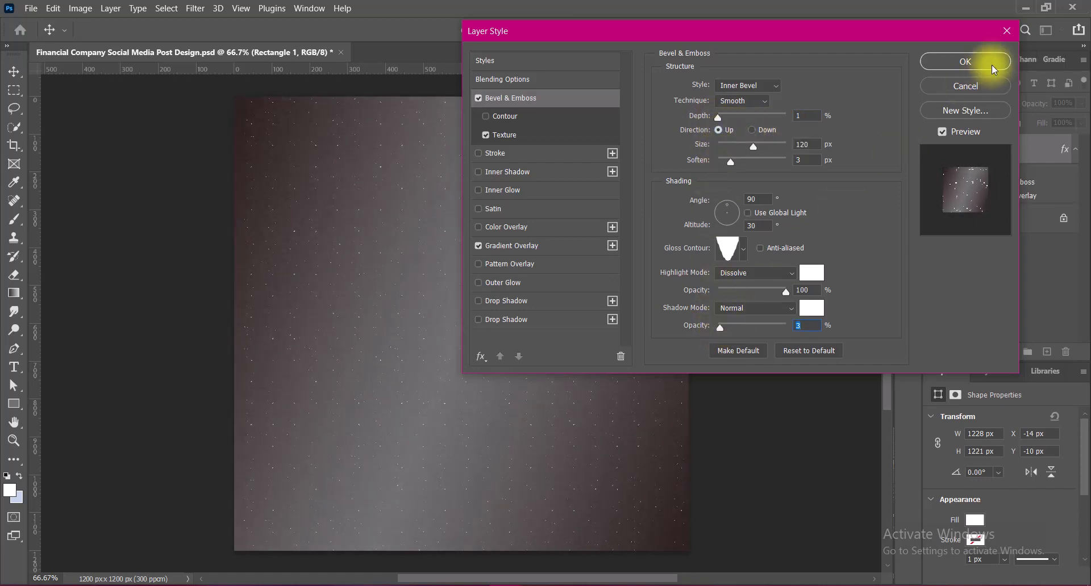
{"action": "left_click", "coordinate": [782, 311]}
{"action": "left_click", "coordinate": [759, 249]}
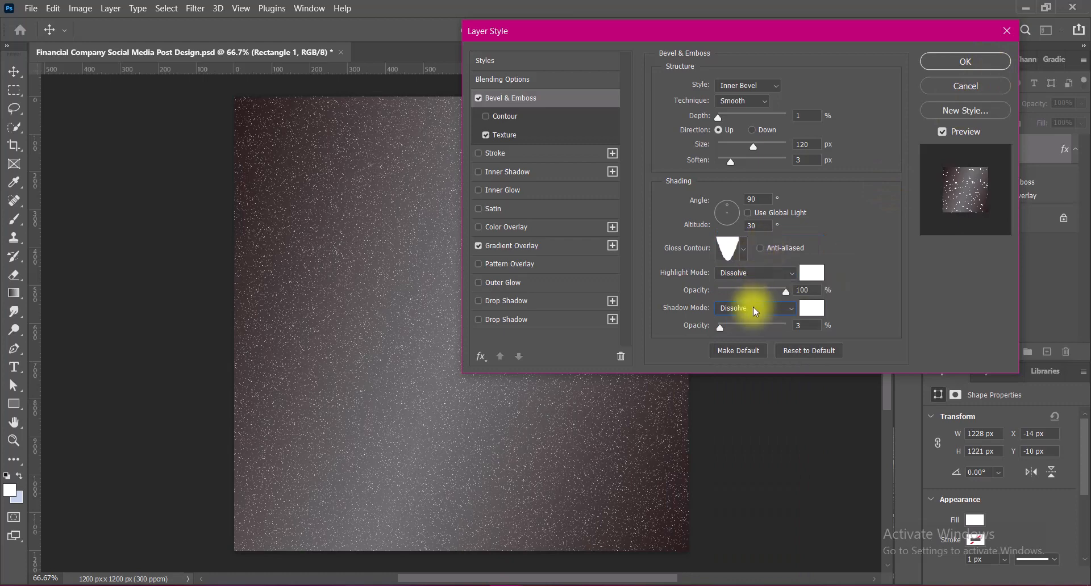
{"action": "left_click", "coordinate": [752, 307]}
{"action": "left_click", "coordinate": [736, 452]}
{"action": "left_click", "coordinate": [756, 308]}
{"action": "left_click", "coordinate": [733, 431]}
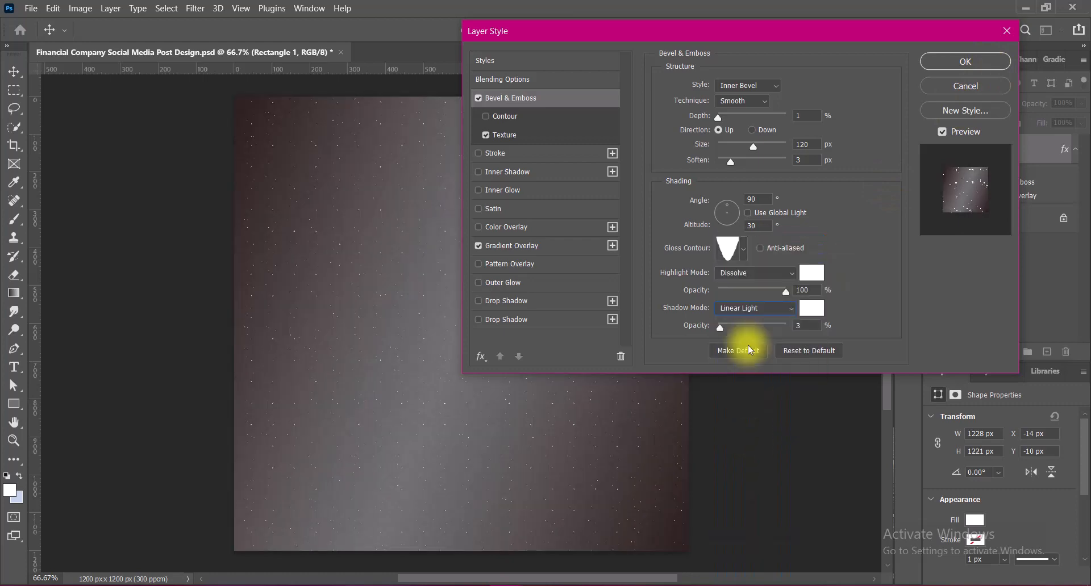
{"action": "left_click", "coordinate": [742, 307]}
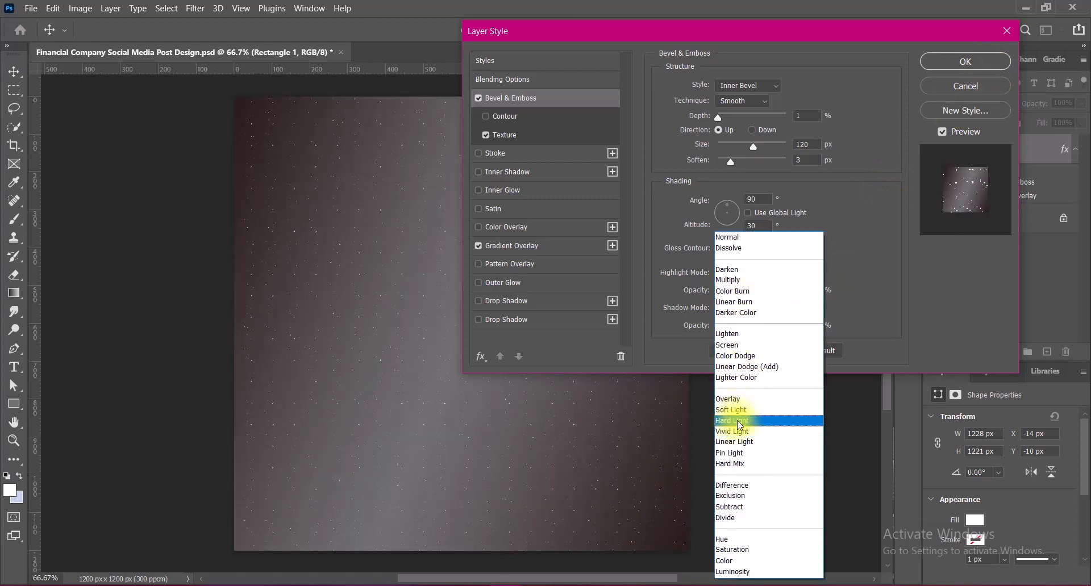
{"action": "left_click", "coordinate": [738, 423]}
{"action": "left_click", "coordinate": [749, 307]}
{"action": "left_click", "coordinate": [733, 424]}
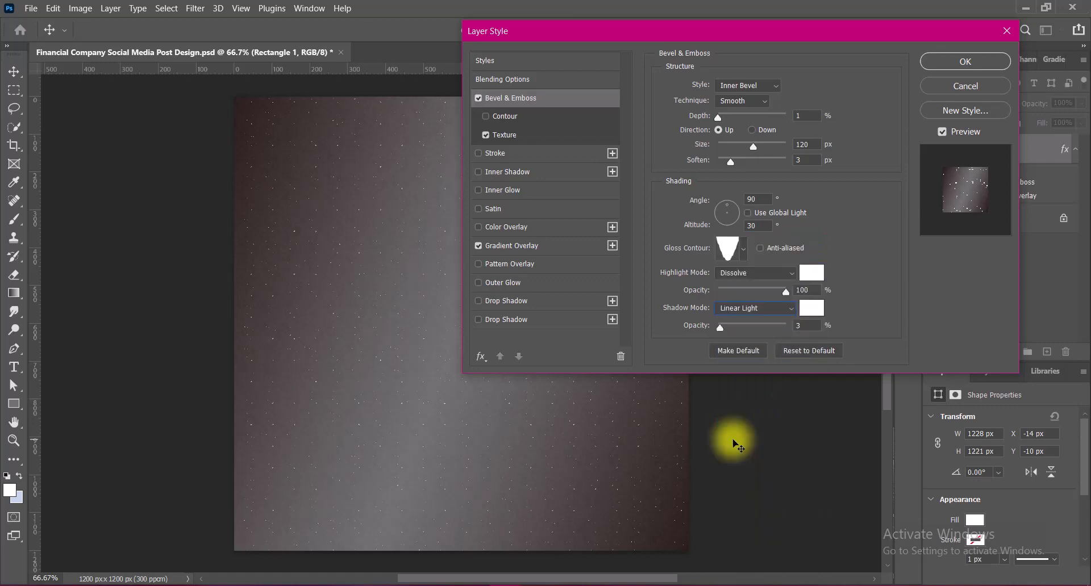
{"action": "left_click", "coordinate": [967, 61]}
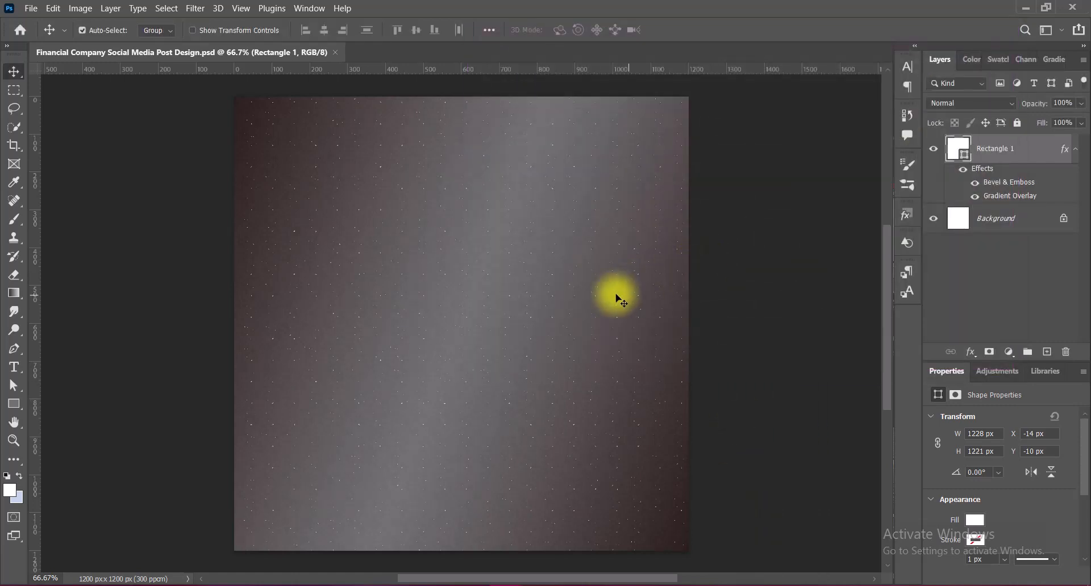
Paste the copied skyscraper photo above the rectangle and flip it horizontally
{"action": "key", "text": "ctrl+v"}
{"action": "mouse_move", "coordinate": [552, 348]}
{"action": "left_mouse_down"}
{"action": "mouse_move", "coordinate": [540, 316]}
{"action": "mouse_move", "coordinate": [543, 331]}
{"action": "left_mouse_up"}
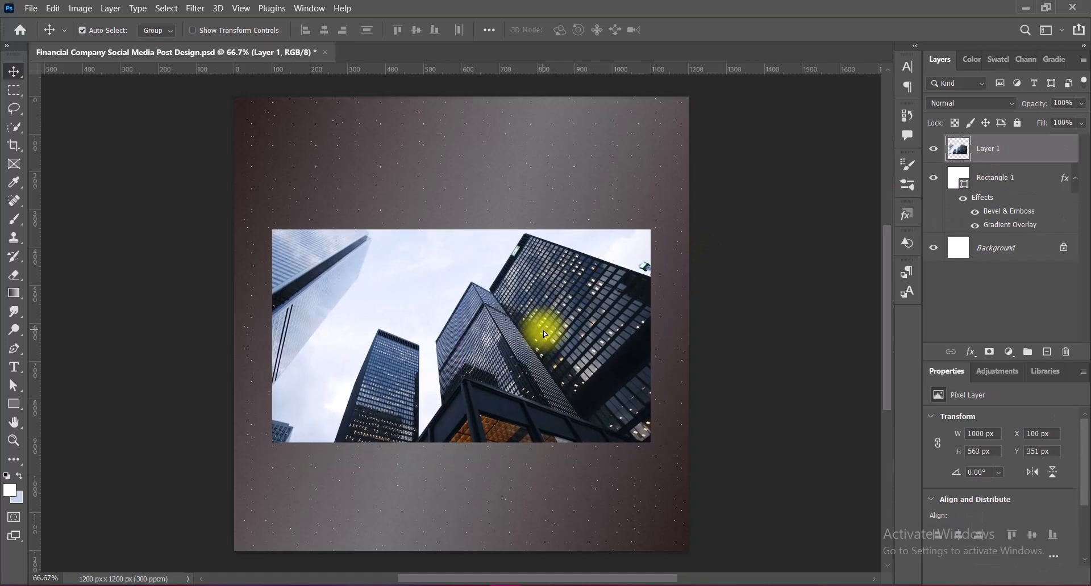
{"action": "key", "text": "ctrl+t"}
{"action": "right_click", "coordinate": [480, 316]}
{"action": "left_click", "coordinate": [506, 302]}
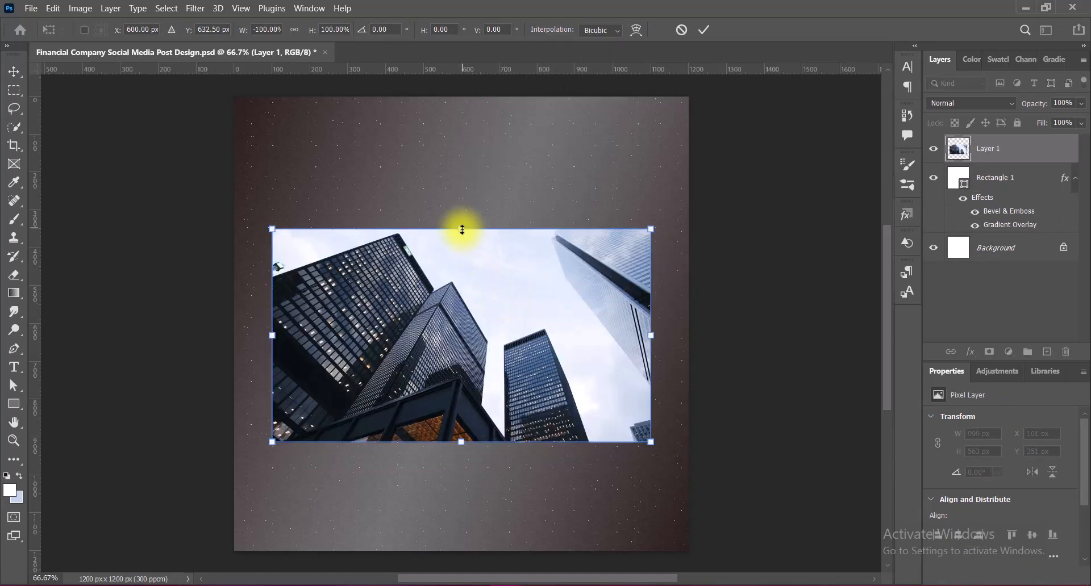
Enlarge the skyscraper photo to about 2192 × 1234 px so it covers the canvas, and shift it slightly right
{"action": "left_click_drag", "start_coordinate": [462, 229], "coordinate": [459, 97]}
{"action": "left_click_drag", "start_coordinate": [459, 444], "coordinate": [458, 549]}
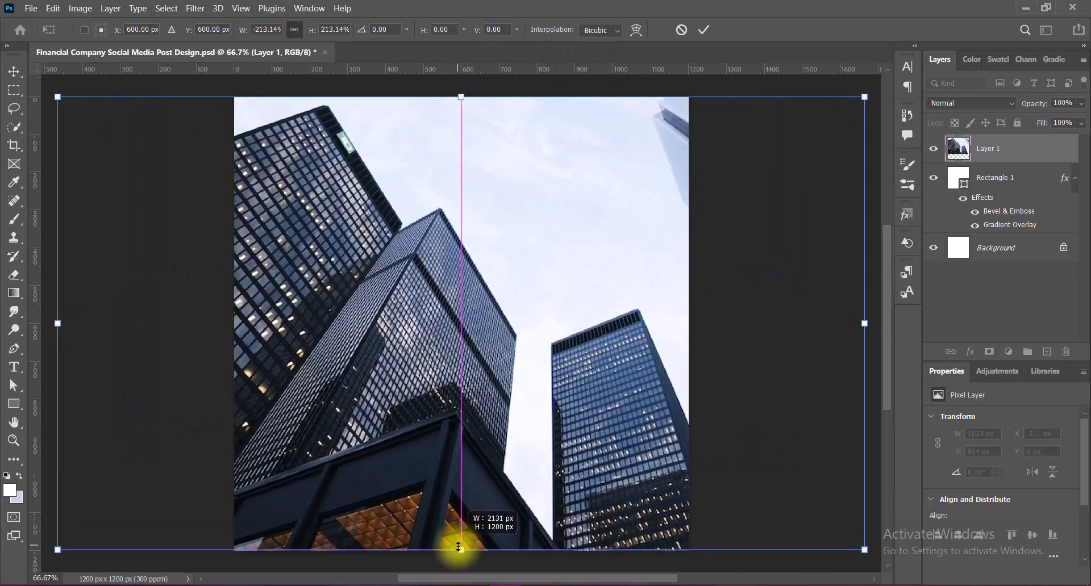
{"action": "left_click_drag", "start_coordinate": [459, 97], "coordinate": [458, 82]}
{"action": "left_click_drag", "start_coordinate": [450, 315], "coordinate": [483, 317]}
{"action": "key", "text": "Return"}
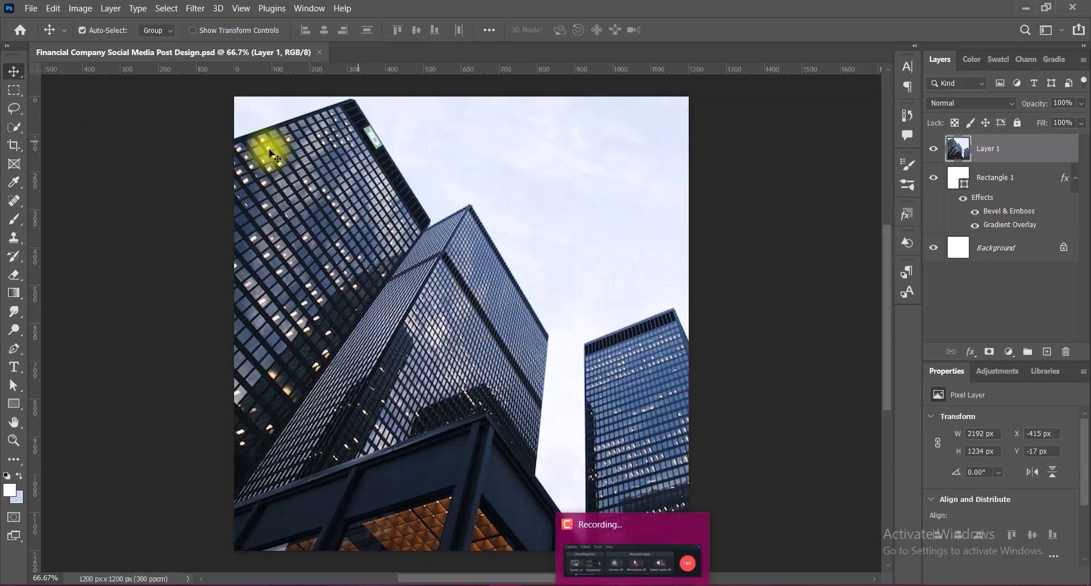
Apply a Vibrance adjustment to the skyscraper photo, raising the vibrance strongly
{"action": "left_click", "coordinate": [80, 8]}
{"action": "mouse_move", "coordinate": [127, 38]}
{"action": "left_click", "coordinate": [250, 108]}
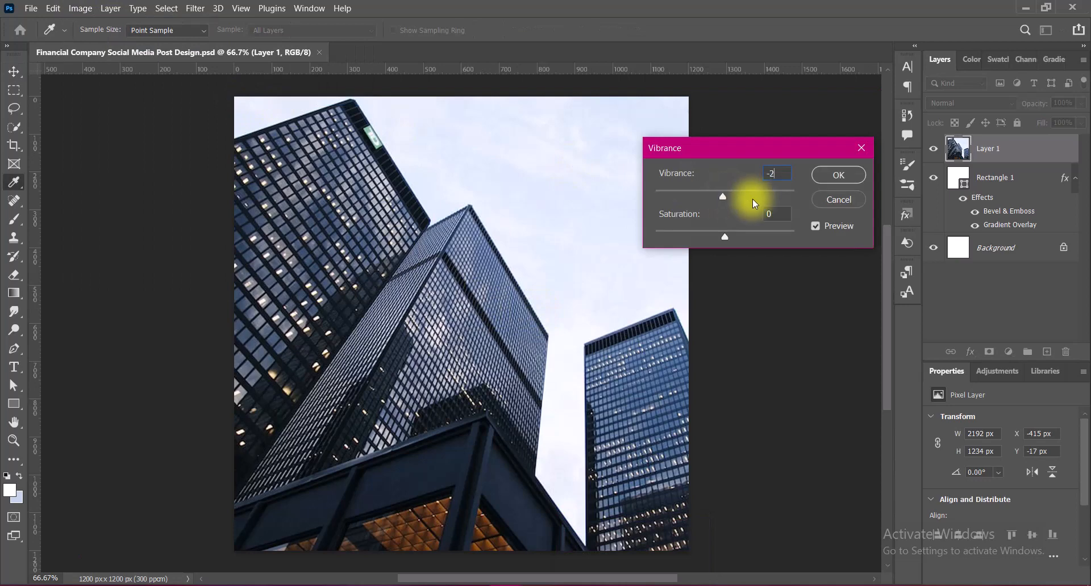
{"action": "left_click_drag", "start_coordinate": [752, 197], "coordinate": [901, 204]}
{"action": "left_click", "coordinate": [838, 174]}
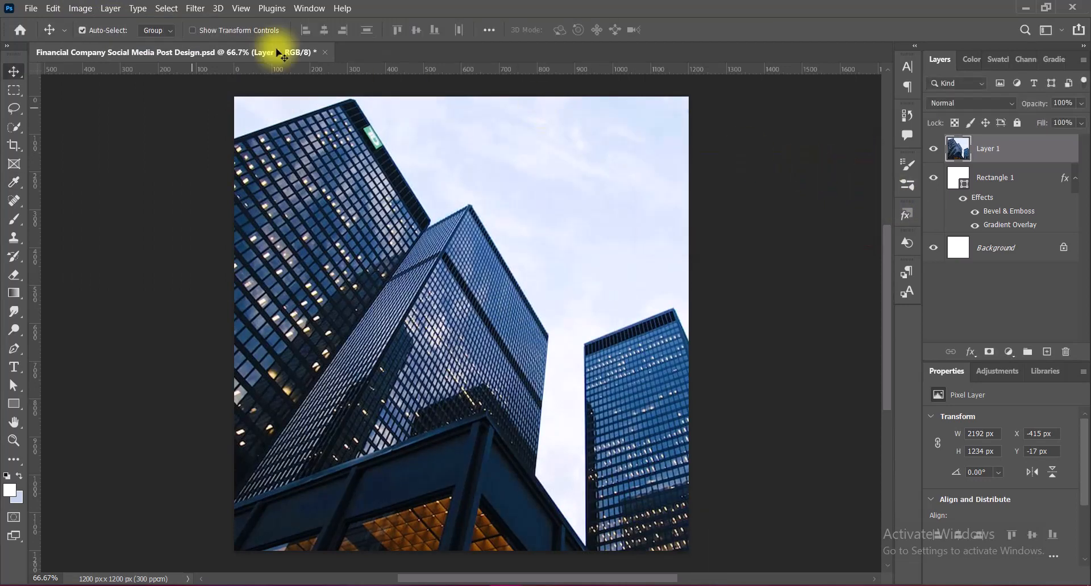
Apply a Hue/Saturation adjustment to the skyscraper photo with the Increase Saturation preset
{"action": "left_click", "coordinate": [80, 8]}
{"action": "mouse_move", "coordinate": [127, 37]}
{"action": "left_click", "coordinate": [251, 120]}
{"action": "left_click", "coordinate": [767, 110]}
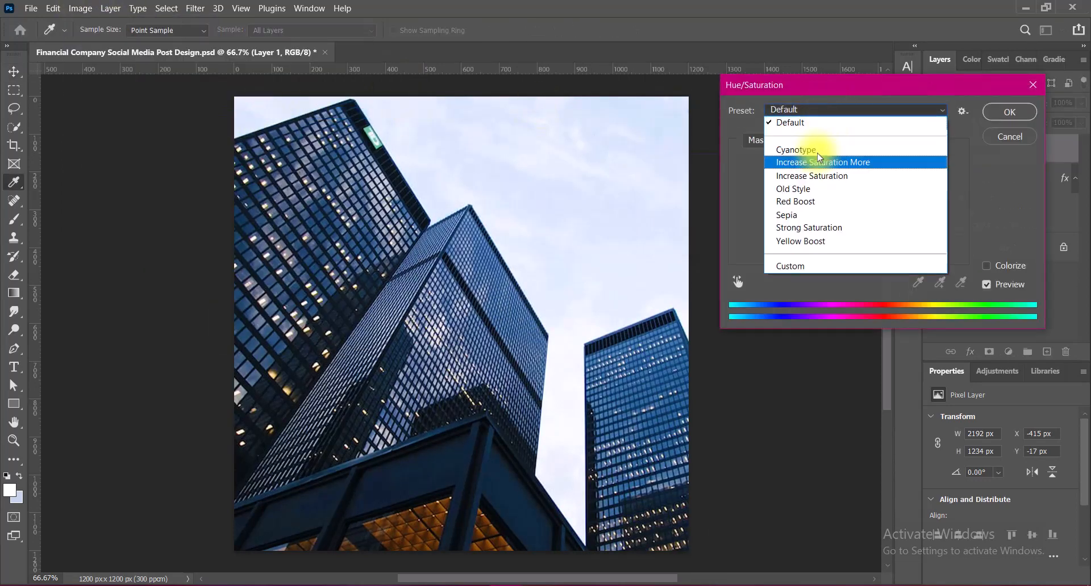
{"action": "left_click", "coordinate": [857, 173]}
{"action": "left_click", "coordinate": [995, 112]}
Brighten the photo with an RGB Curves point at about input 129, output 175, and save the document
{"action": "left_click", "coordinate": [80, 8]}
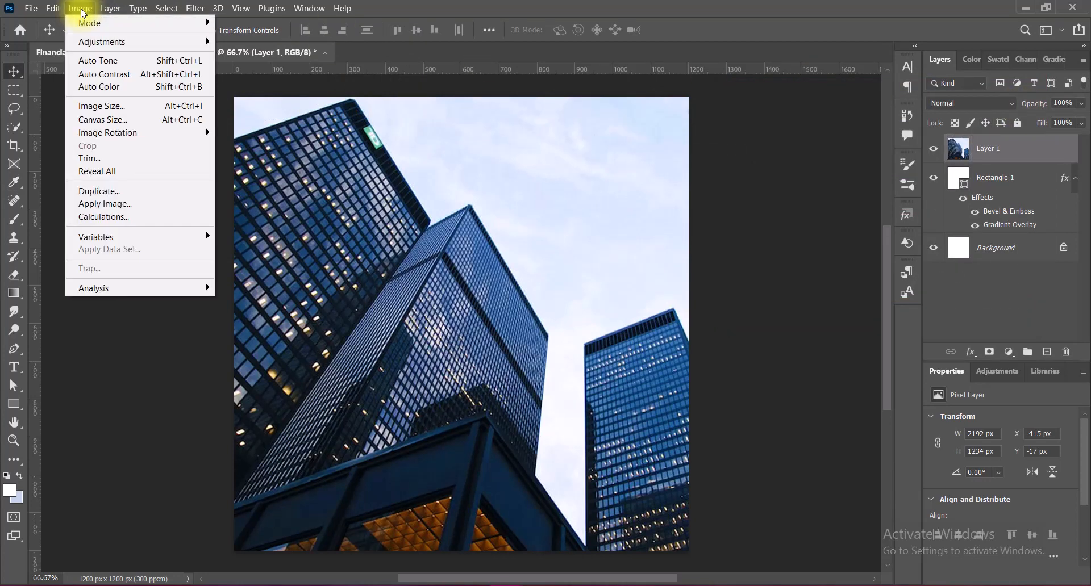
{"action": "mouse_move", "coordinate": [114, 40]}
{"action": "left_click", "coordinate": [237, 67]}
{"action": "left_click_drag", "start_coordinate": [673, 223], "coordinate": [674, 184]}
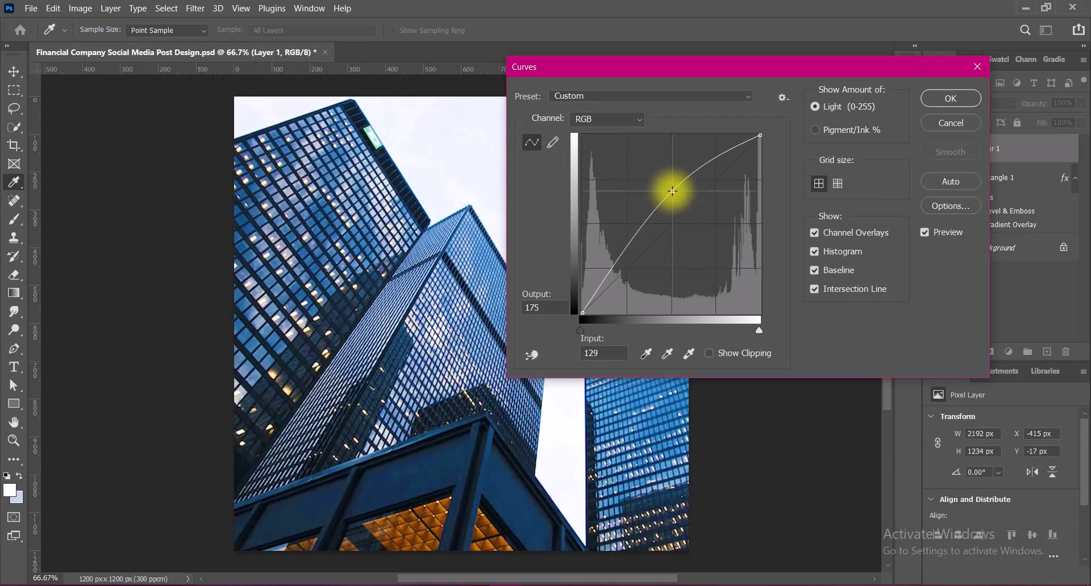
{"action": "left_click", "coordinate": [950, 98]}
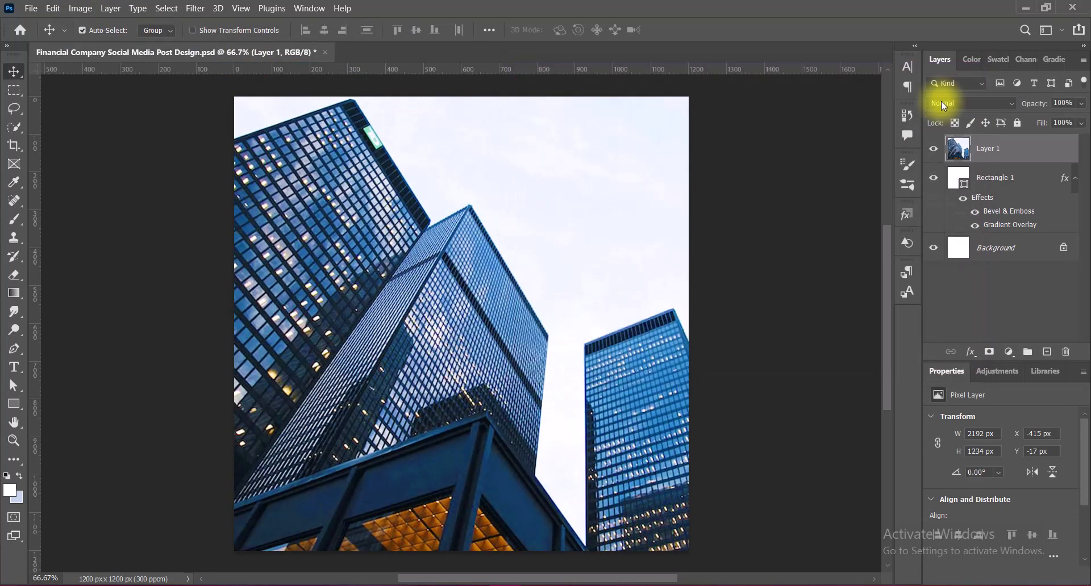
{"action": "key", "text": "ctrl+s"}
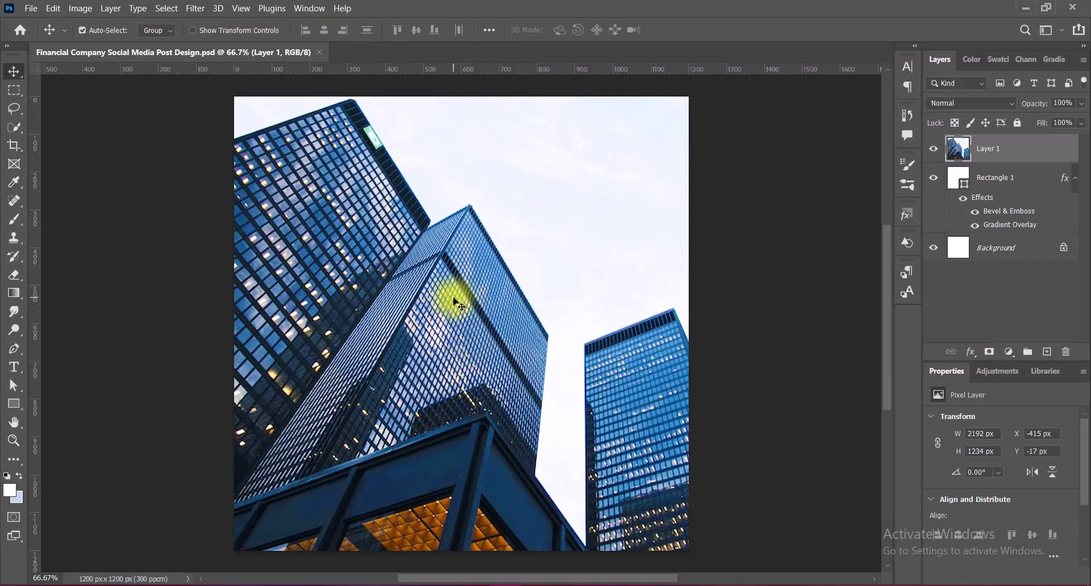
Open the Black & White adjustment for the skyscraper photo
{"action": "left_click", "coordinate": [86, 8]}
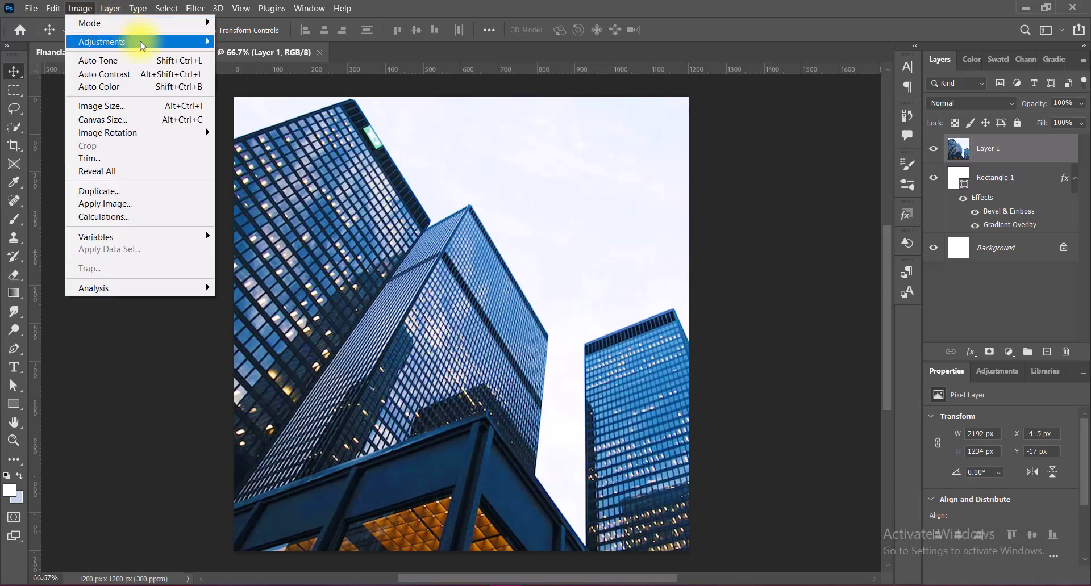
{"action": "mouse_move", "coordinate": [131, 42]}
{"action": "left_click", "coordinate": [278, 143]}
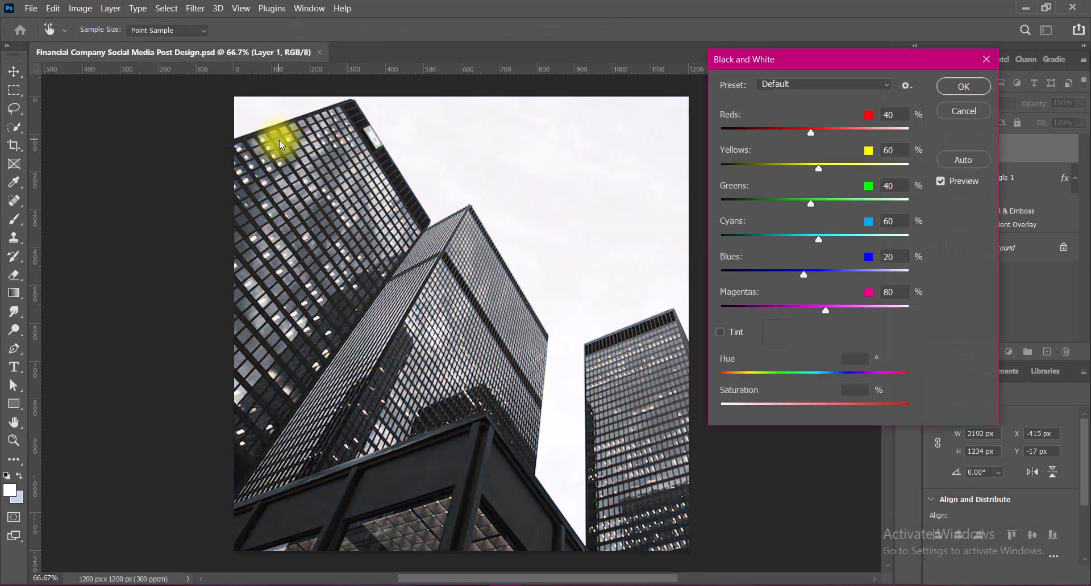
Try Black & White presets on the photo, including Darker, Green Filter, Neutral Density, Maximum White, Infrared and High Contrast Red Filter
{"action": "left_click", "coordinate": [830, 85]}
{"action": "left_click", "coordinate": [804, 120]}
{"action": "left_click", "coordinate": [801, 85]}
{"action": "left_click", "coordinate": [795, 134]}
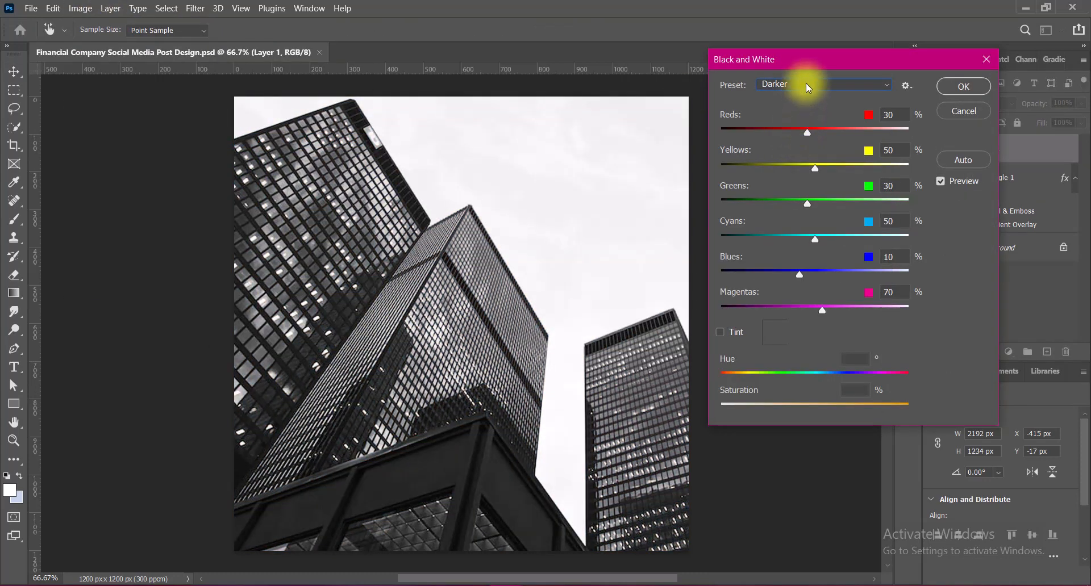
{"action": "left_click", "coordinate": [807, 85]}
{"action": "left_click", "coordinate": [803, 150]}
{"action": "left_click", "coordinate": [805, 88]}
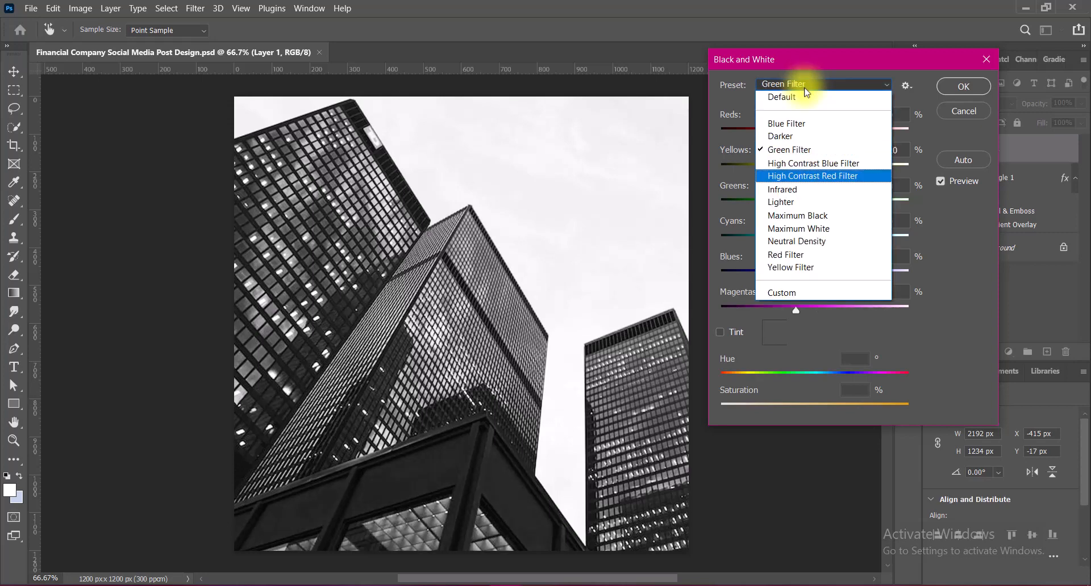
{"action": "left_click", "coordinate": [786, 254]}
{"action": "left_click", "coordinate": [805, 86]}
{"action": "left_click", "coordinate": [796, 241]}
{"action": "left_click", "coordinate": [802, 85]}
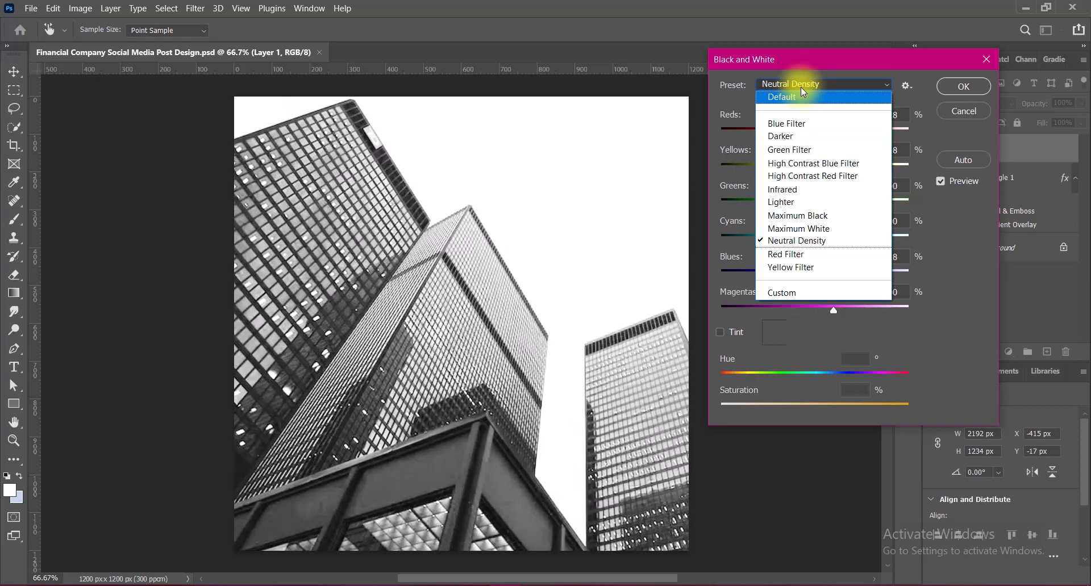
{"action": "left_click", "coordinate": [791, 229]}
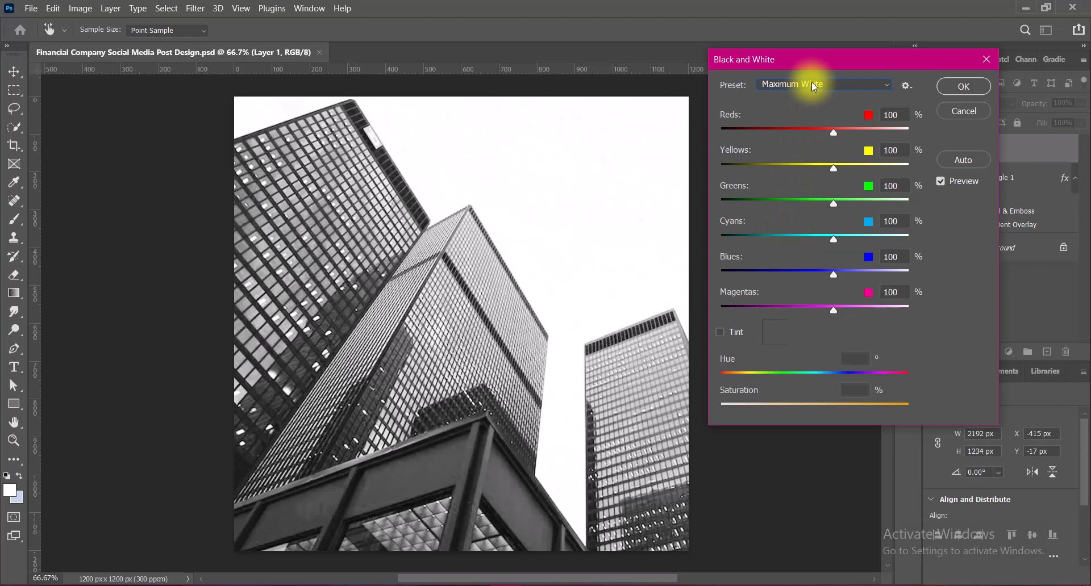
{"action": "left_click", "coordinate": [812, 83]}
{"action": "left_click", "coordinate": [789, 201]}
{"action": "left_click", "coordinate": [810, 84]}
{"action": "left_click", "coordinate": [796, 183]}
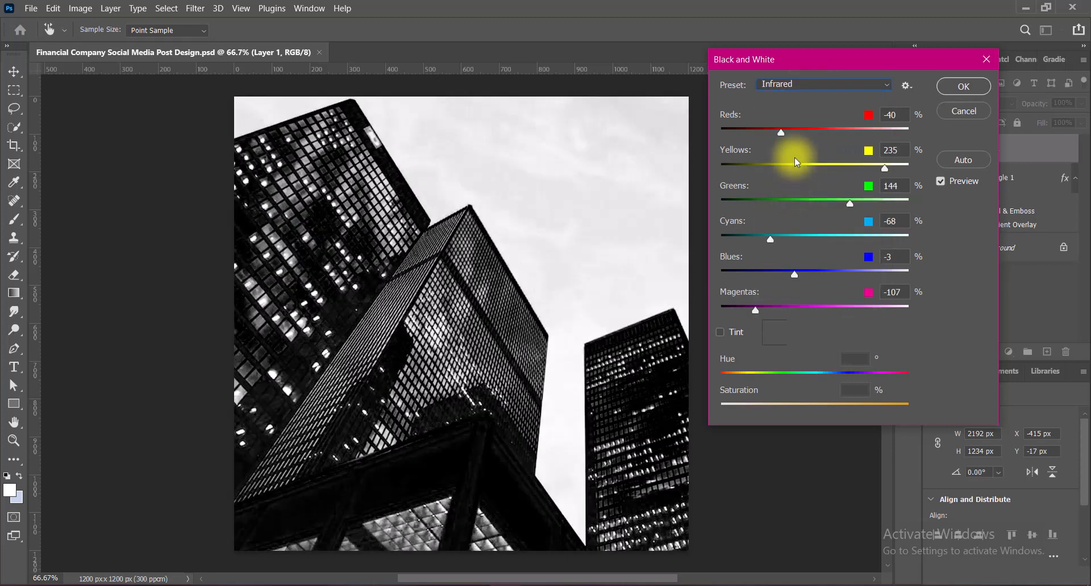
{"action": "left_click", "coordinate": [810, 84]}
{"action": "left_click", "coordinate": [795, 175]}
{"action": "left_click", "coordinate": [796, 84]}
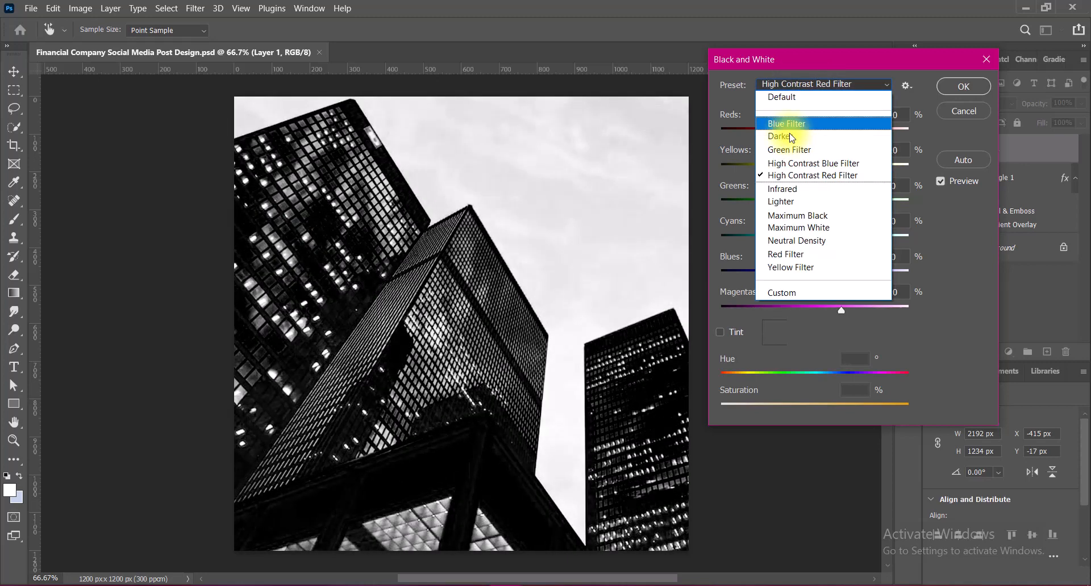
{"action": "left_click", "coordinate": [791, 136]}
{"action": "left_click", "coordinate": [795, 84]}
{"action": "left_click", "coordinate": [790, 153]}
{"action": "left_click", "coordinate": [818, 85]}
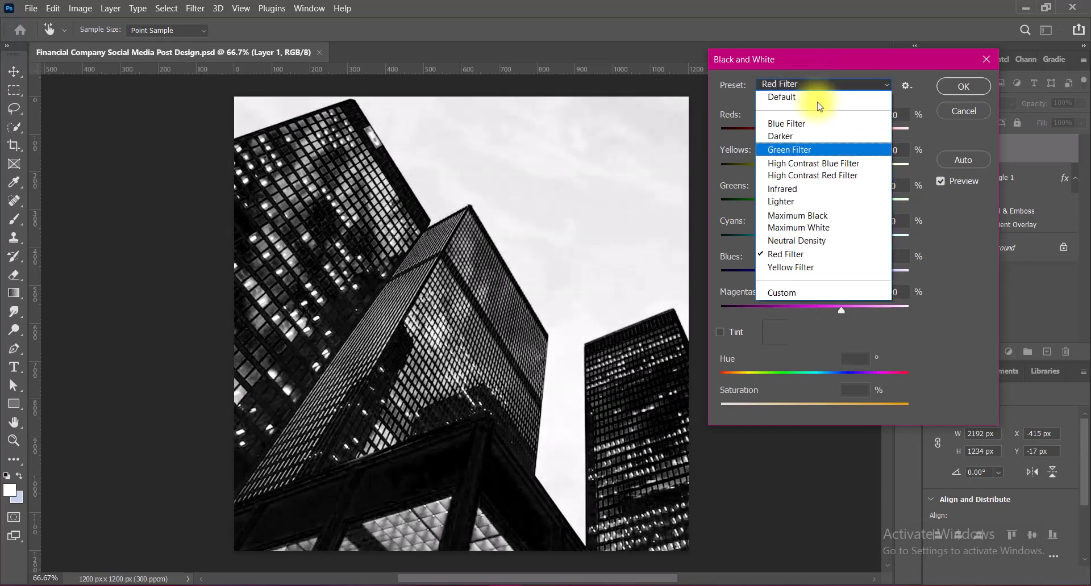
{"action": "left_click", "coordinate": [800, 241]}
{"action": "left_click", "coordinate": [803, 84]}
{"action": "left_click", "coordinate": [801, 227]}
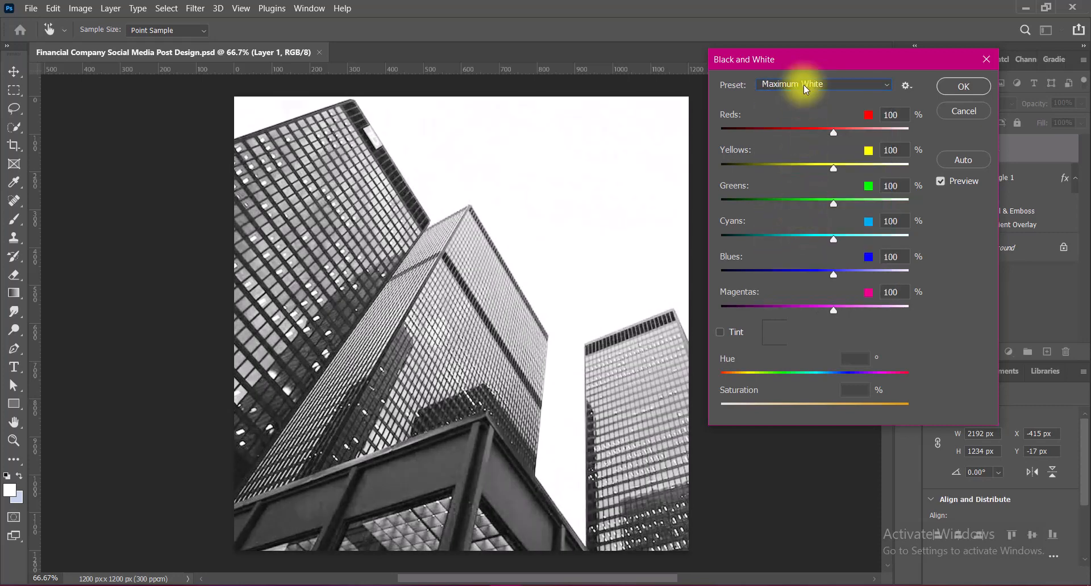
{"action": "left_click", "coordinate": [804, 84]}
{"action": "left_click", "coordinate": [795, 202]}
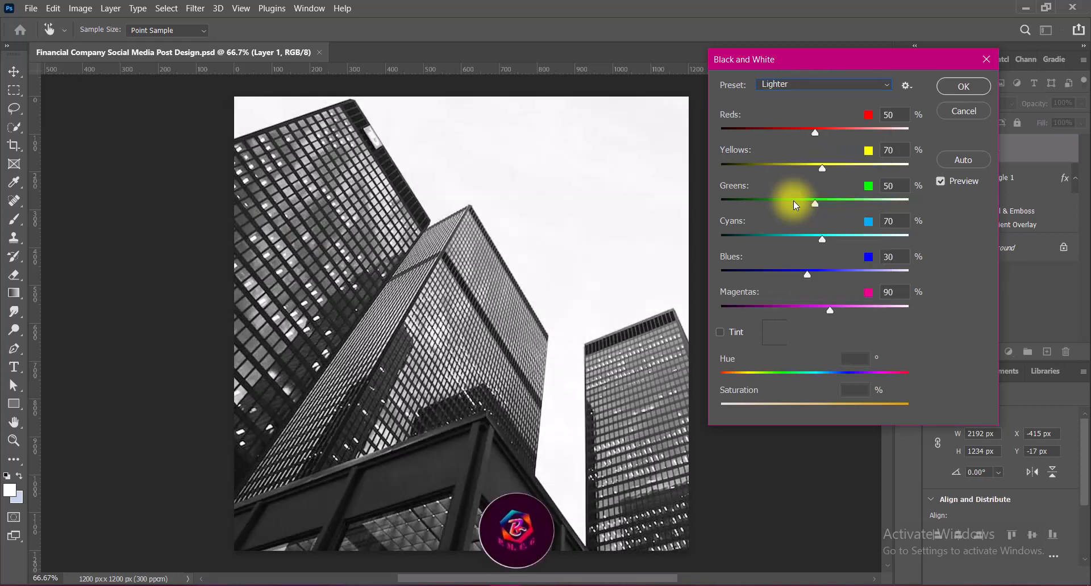
{"action": "left_click", "coordinate": [798, 84]}
{"action": "left_click", "coordinate": [793, 189]}
{"action": "left_click", "coordinate": [798, 83]}
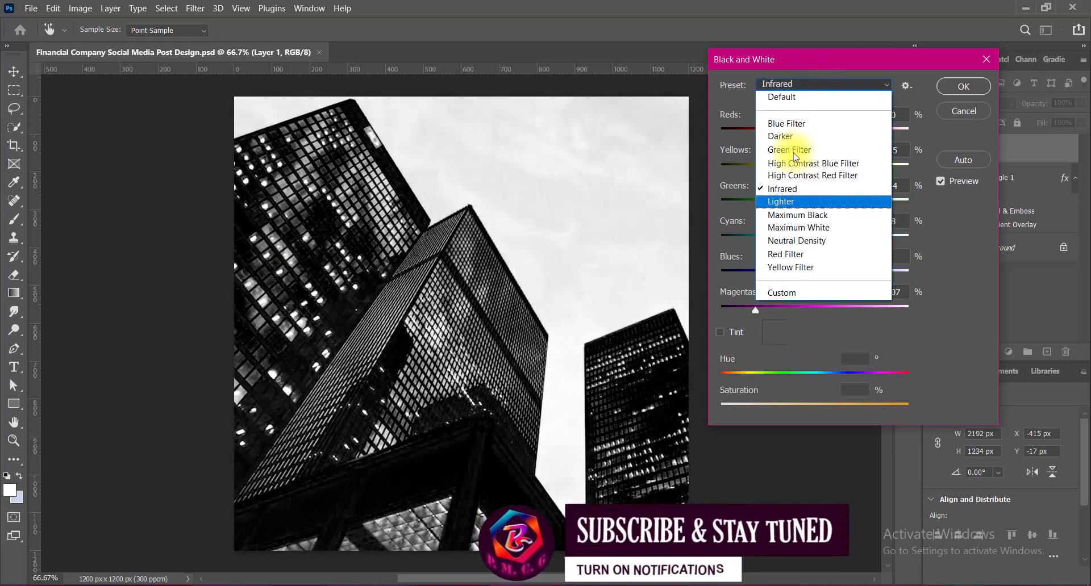
{"action": "left_click", "coordinate": [795, 175]}
Apply the Black & White adjustment with the Lighter preset
{"action": "left_click", "coordinate": [793, 83]}
{"action": "left_click", "coordinate": [787, 201]}
{"action": "left_click", "coordinate": [949, 86]}
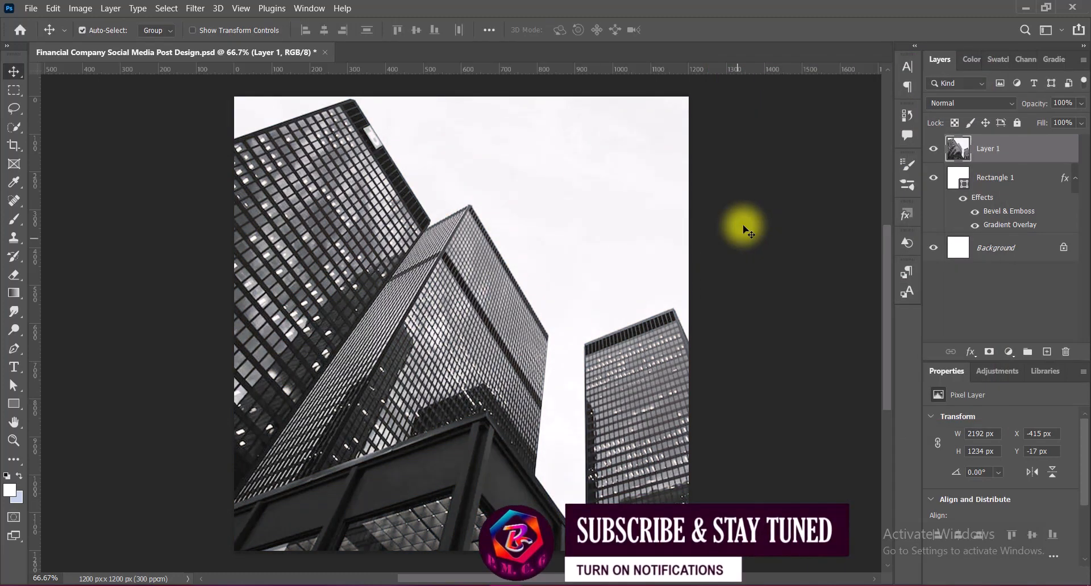
Compare blending modes for the skyscraper photo layer, set it to Overlay, and save the document
{"action": "left_click", "coordinate": [992, 104]}
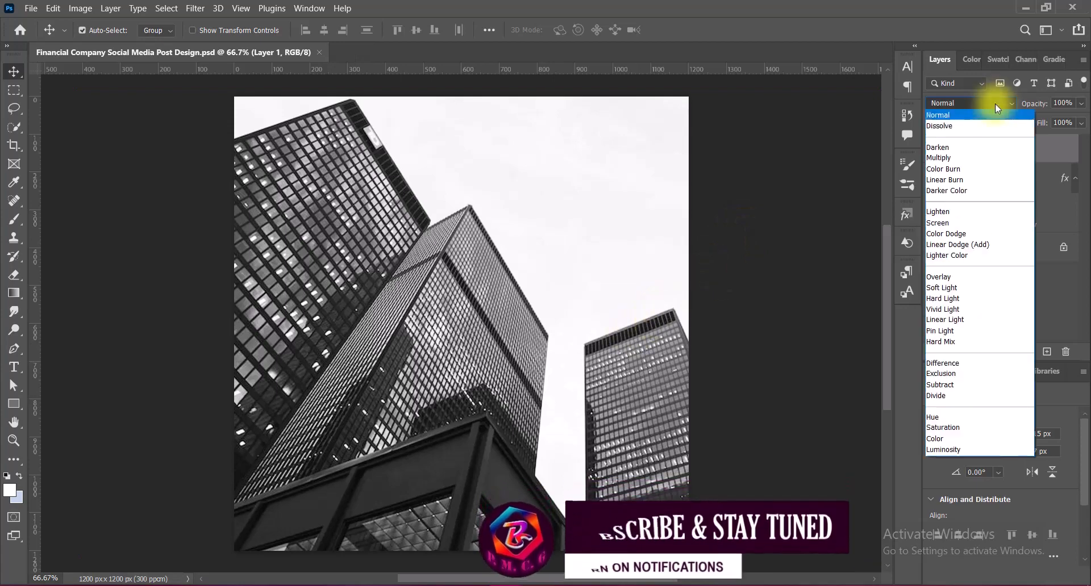
{"action": "key", "text": "Down"}
{"action": "key", "text": "Down"}
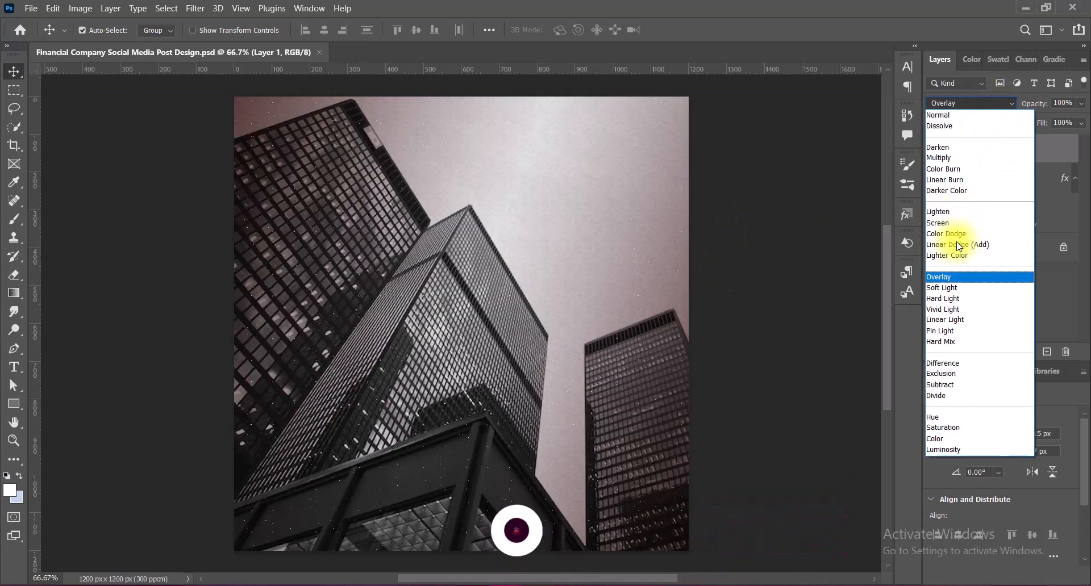
{"action": "key", "text": "Down"}
{"action": "key", "text": "Up"}
{"action": "key", "text": "Down"}
{"action": "key", "text": "Down"}
{"action": "key", "text": "Up"}
{"action": "key", "text": "Up"}
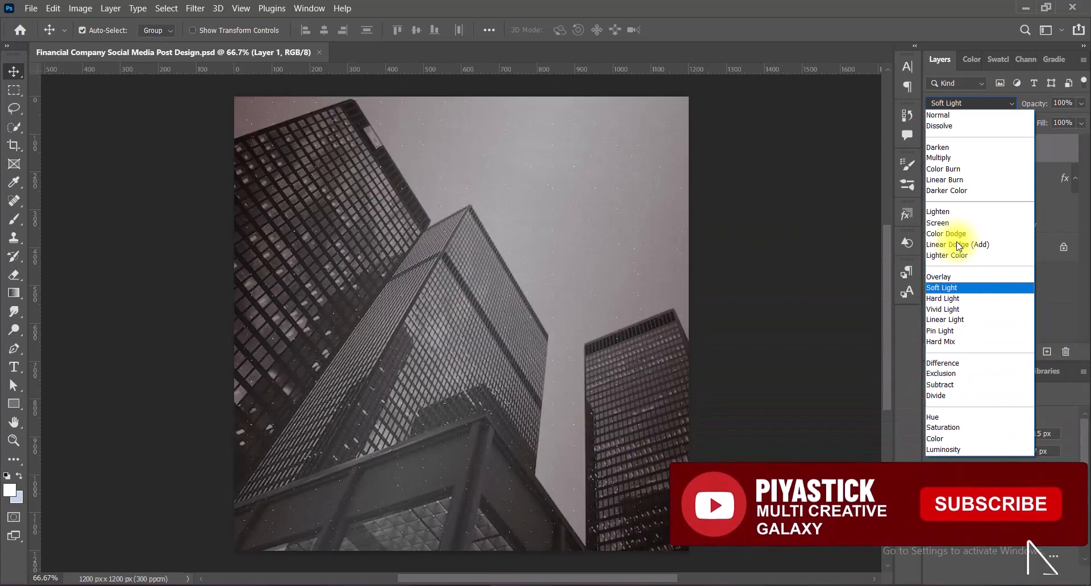
{"action": "left_click", "coordinate": [955, 278]}
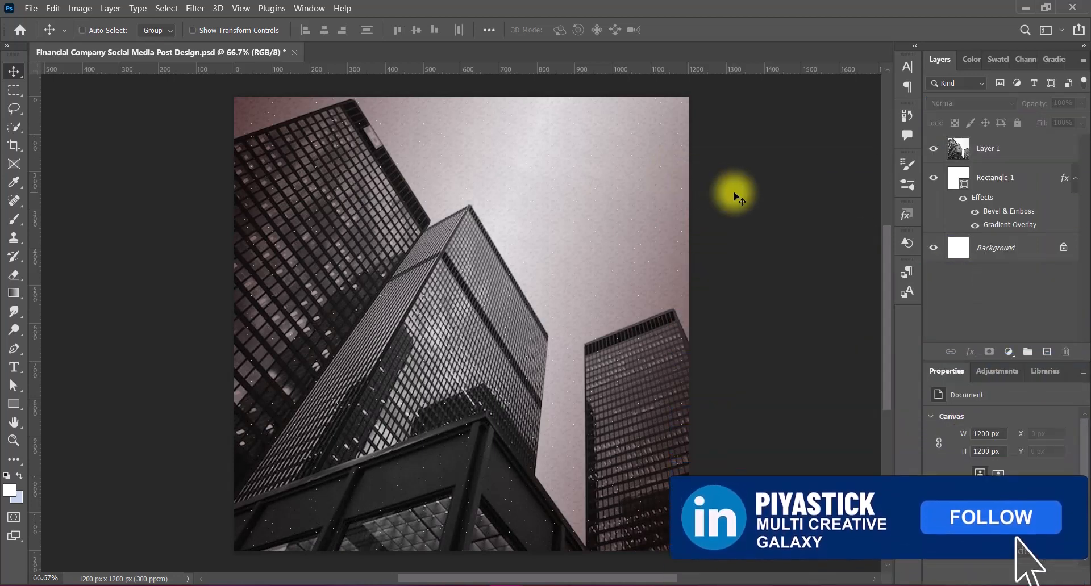
{"action": "key", "text": "ctrl+s"}
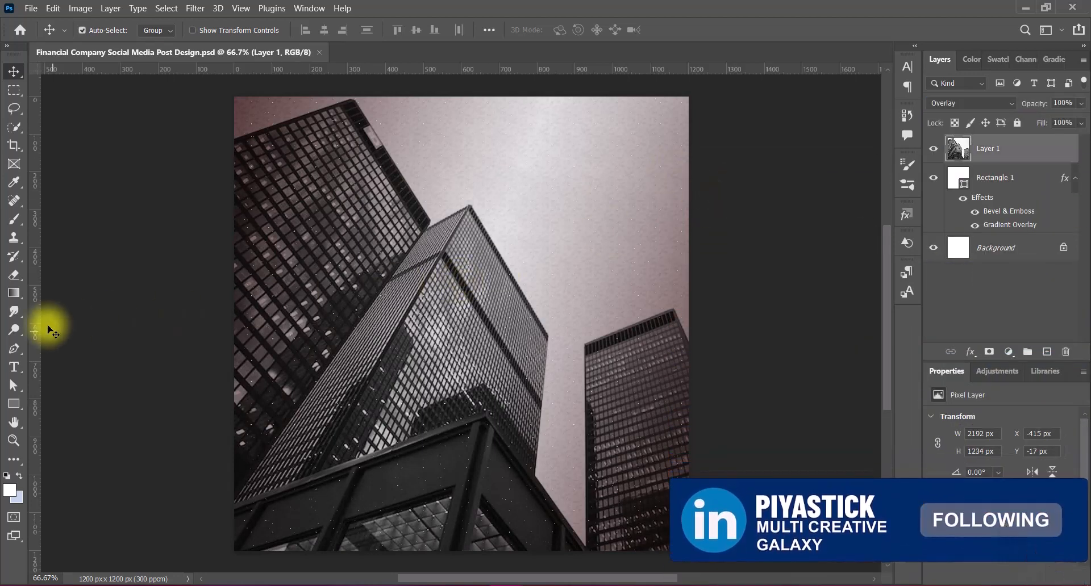
Try erasing part of the sky near the photo's upper-right corner with a soft 400 px eraser
{"action": "left_click", "coordinate": [14, 275]}
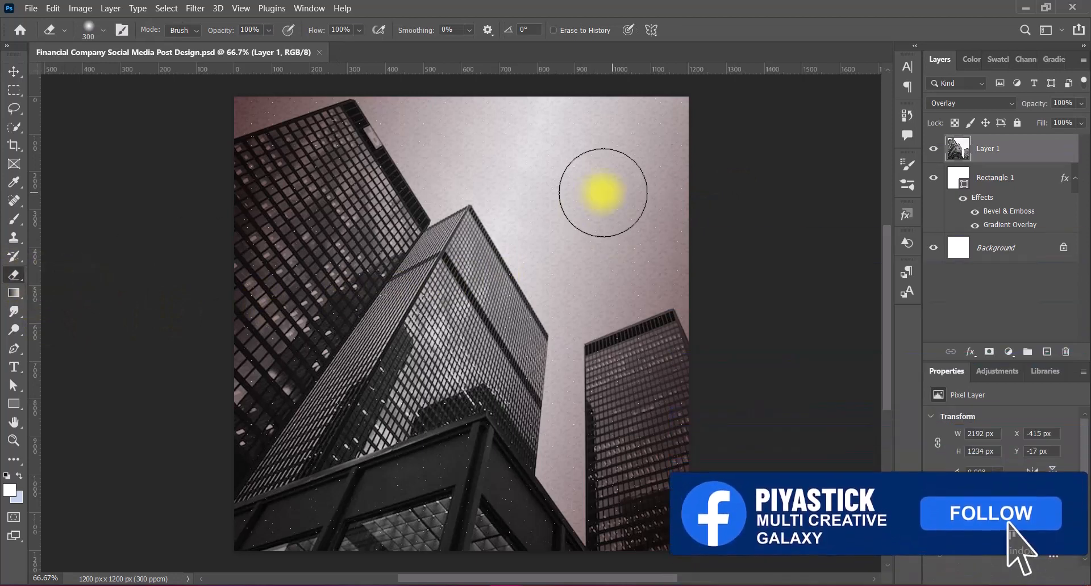
{"action": "key", "text": "bracketright"}
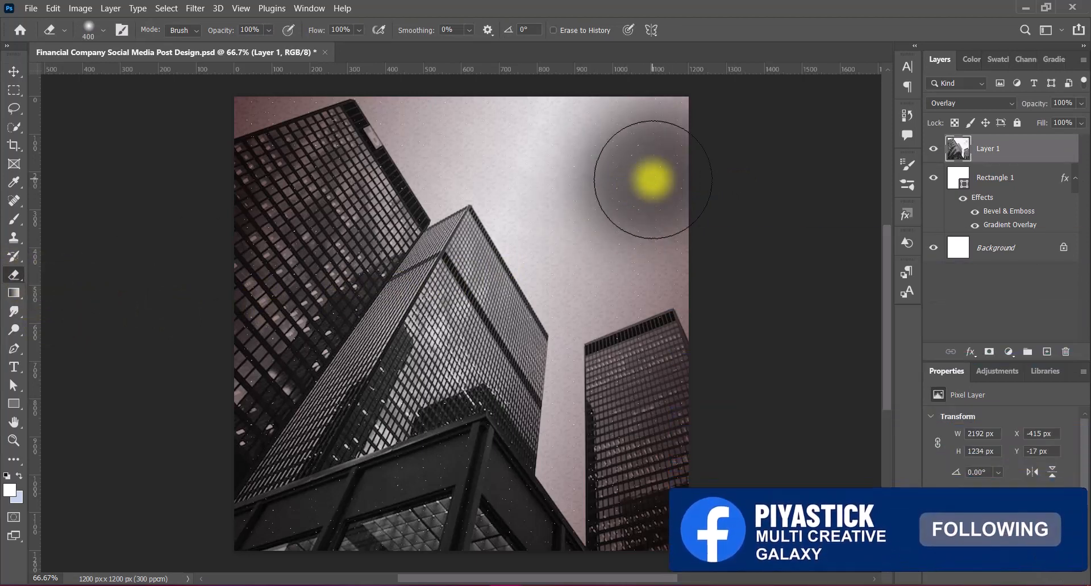
{"action": "left_click", "coordinate": [653, 180]}
{"action": "left_click", "coordinate": [14, 71]}
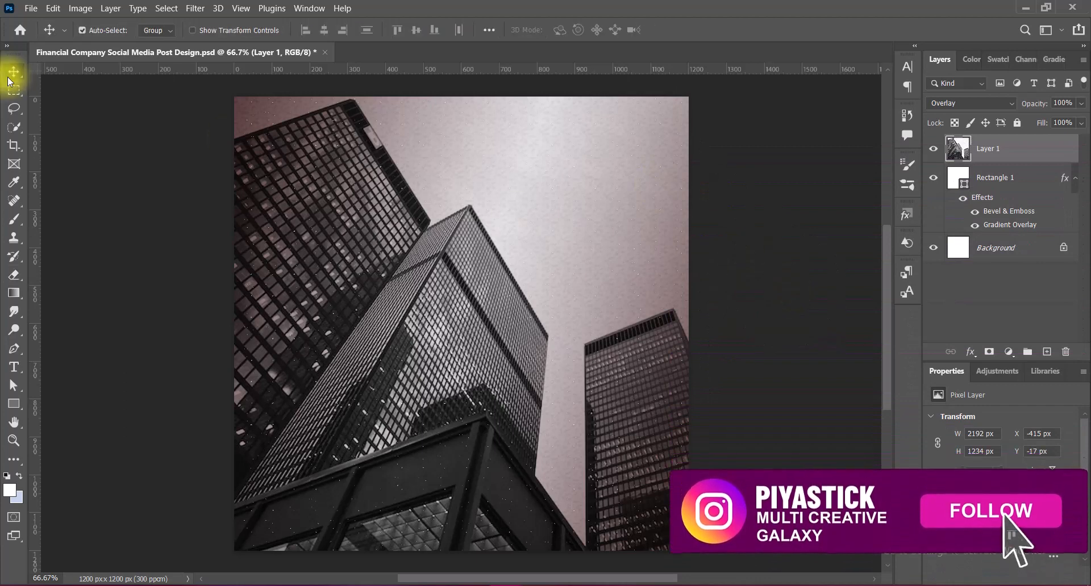
{"action": "key", "text": "ctrl+s"}
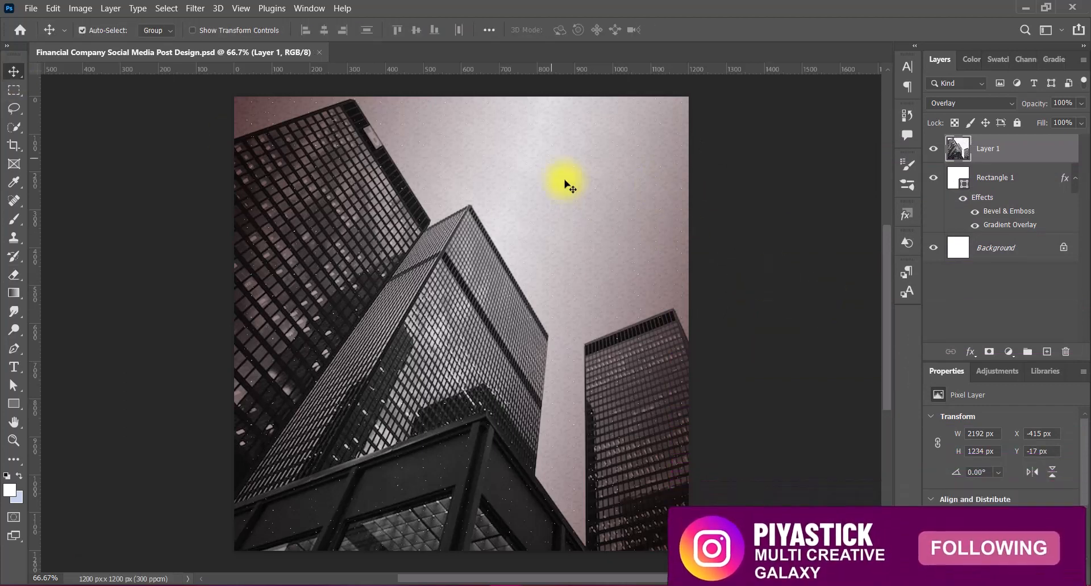
Try lowering the skyscraper photo layer's opacity to about 90%
{"action": "left_click", "coordinate": [1081, 102]}
{"action": "left_click_drag", "start_coordinate": [1079, 116], "coordinate": [1067, 124]}
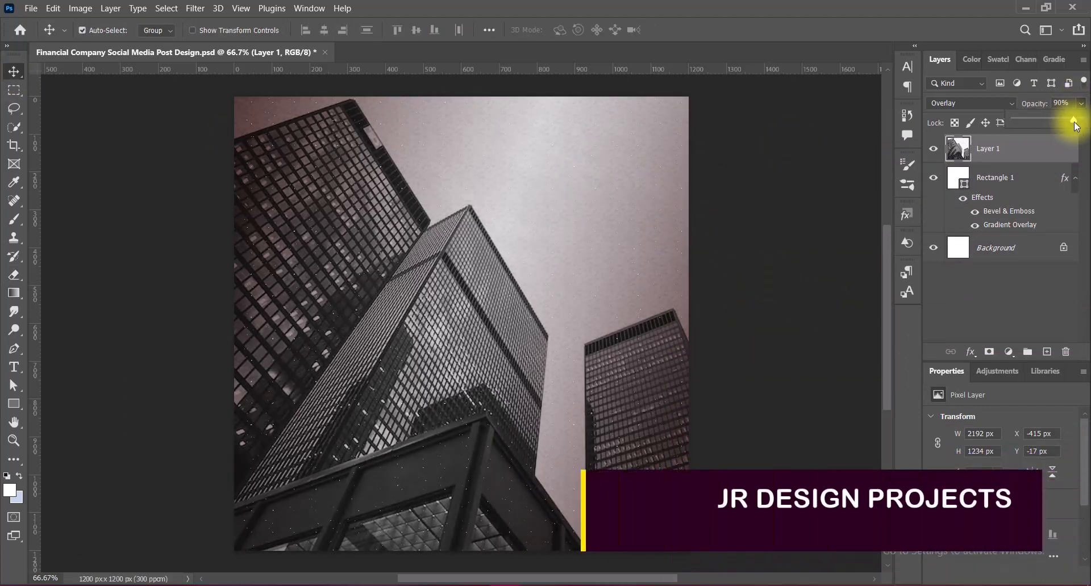
{"action": "left_click", "coordinate": [774, 265]}
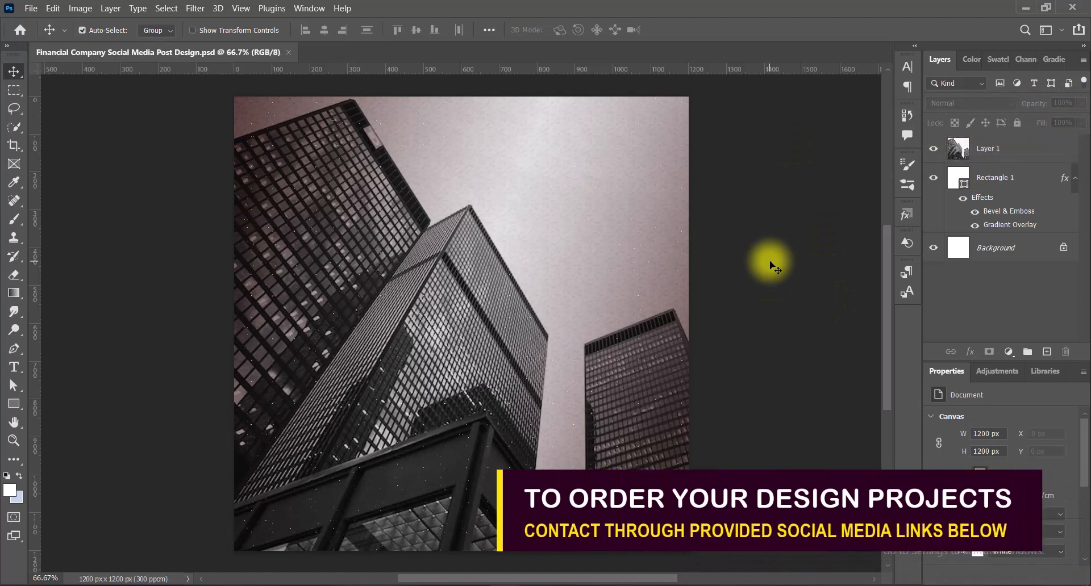
Add a new layer above the photo and choose the wavy-sided page shape for the Custom Shape tool
{"action": "left_click", "coordinate": [1047, 352]}
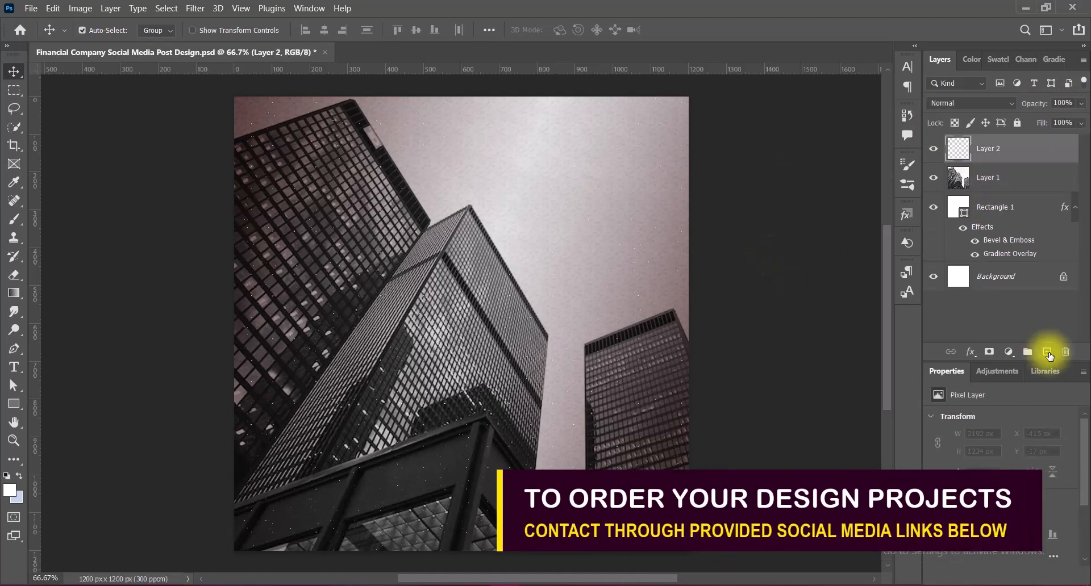
{"action": "right_click", "coordinate": [14, 406]}
{"action": "left_click", "coordinate": [86, 471]}
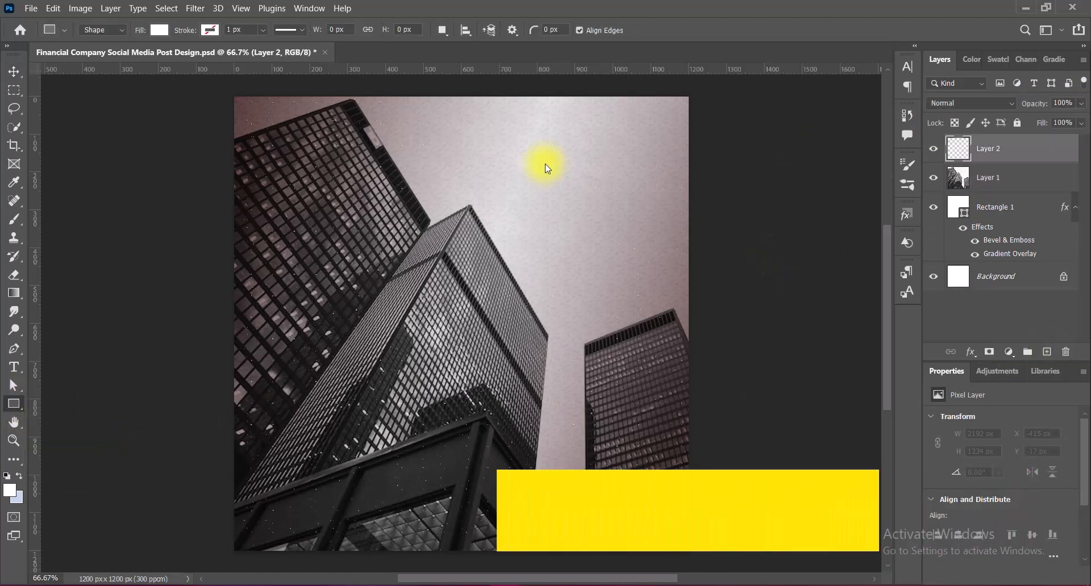
{"action": "left_click", "coordinate": [577, 30]}
{"action": "left_click_drag", "start_coordinate": [654, 143], "coordinate": [1067, 558]}
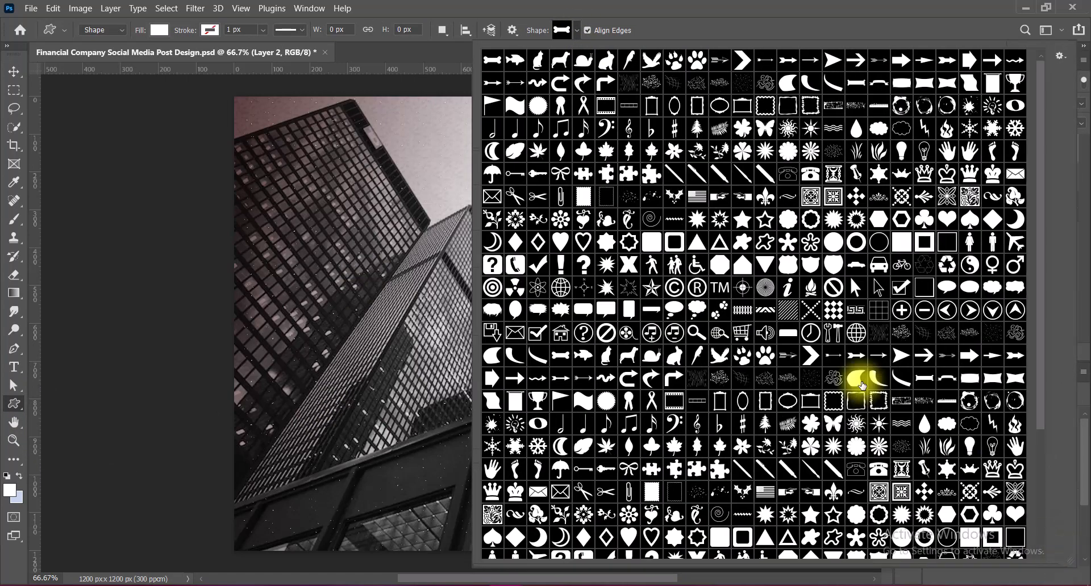
{"action": "scroll", "coordinate": [862, 387], "scroll_direction": "down", "scroll_amount": 1}
{"action": "scroll", "coordinate": [862, 386], "scroll_direction": "down", "scroll_amount": 2}
{"action": "scroll", "coordinate": [862, 387], "scroll_direction": "up", "scroll_amount": 1}
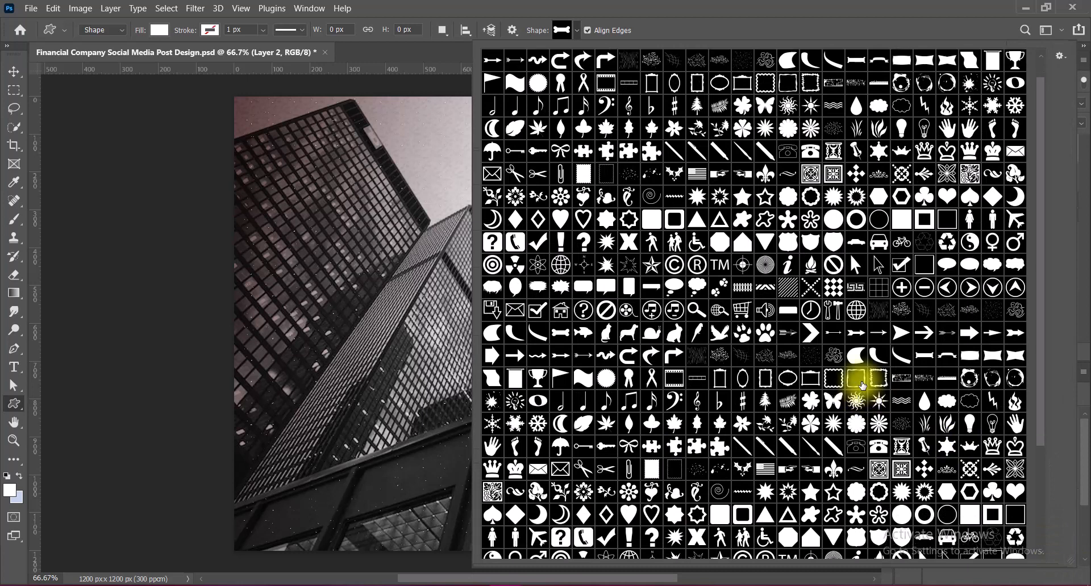
{"action": "scroll", "coordinate": [862, 387], "scroll_direction": "up", "scroll_amount": 2}
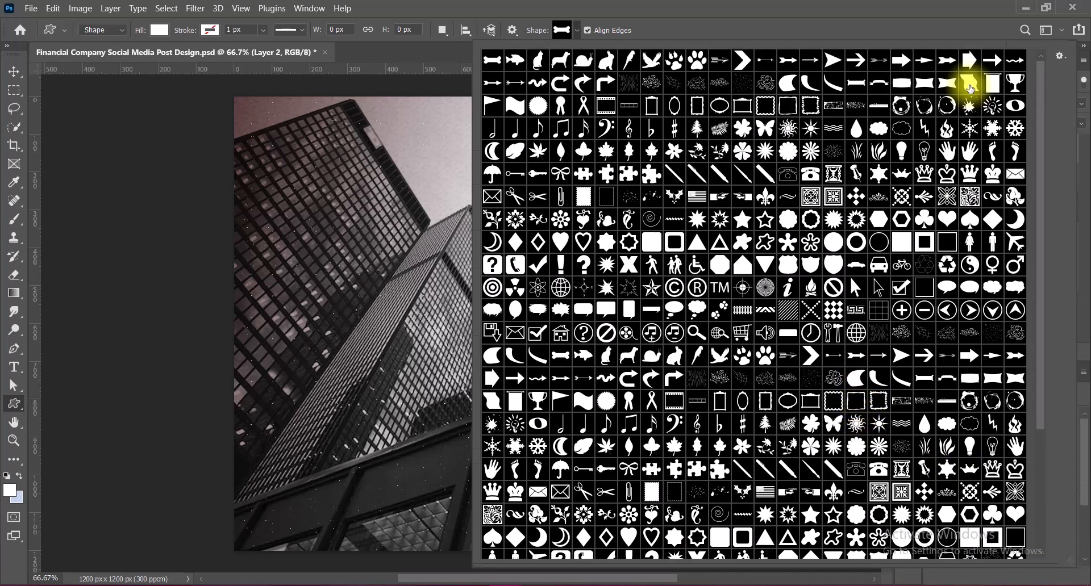
{"action": "left_click", "coordinate": [969, 84]}
{"action": "left_click", "coordinate": [721, 10]}
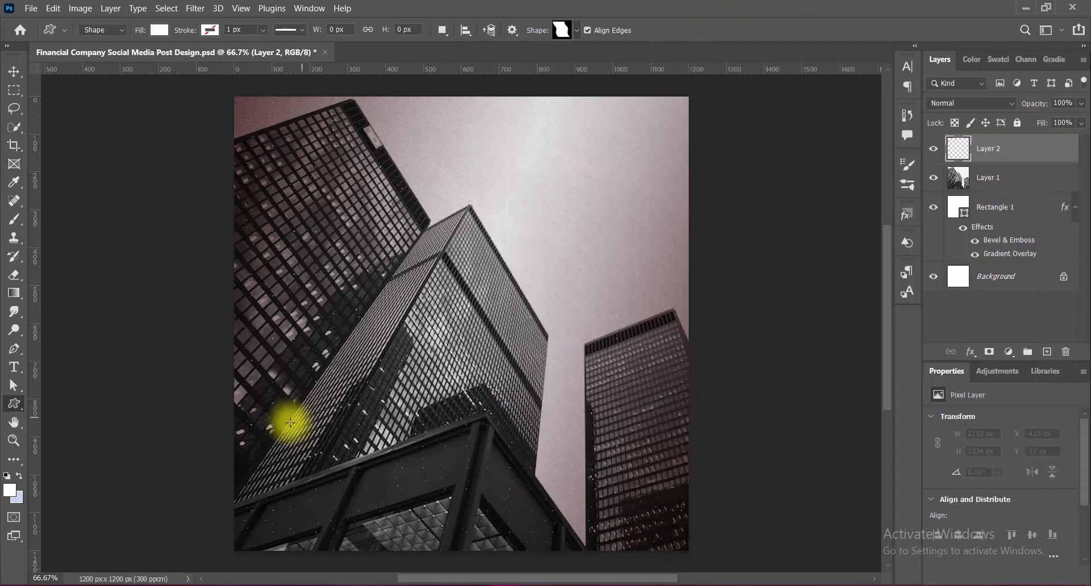
Draw a white page shape about 1022 × 893 px over the lower-right part of the canvas
{"action": "left_click", "coordinate": [334, 305]}
{"action": "left_click", "coordinate": [565, 241]}
{"action": "left_click_drag", "start_coordinate": [382, 210], "coordinate": [856, 547]}
{"action": "left_click", "coordinate": [14, 71]}
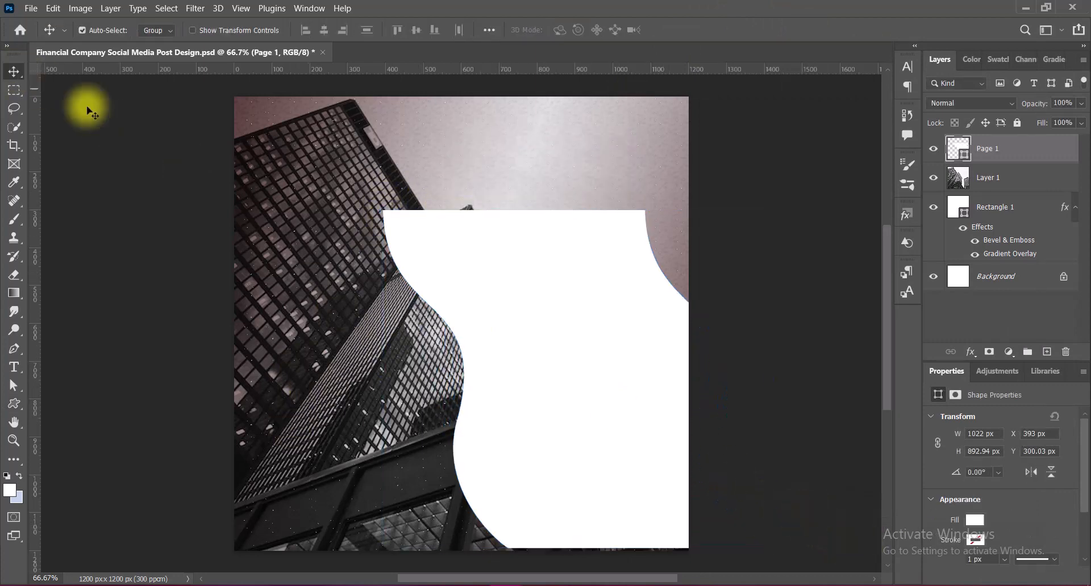
Rotate the white page shape 90° clockwise and move it over the lower-left part of the canvas
{"action": "key", "text": "ctrl+t"}
{"action": "right_click", "coordinate": [582, 367]}
{"action": "left_click", "coordinate": [620, 446]}
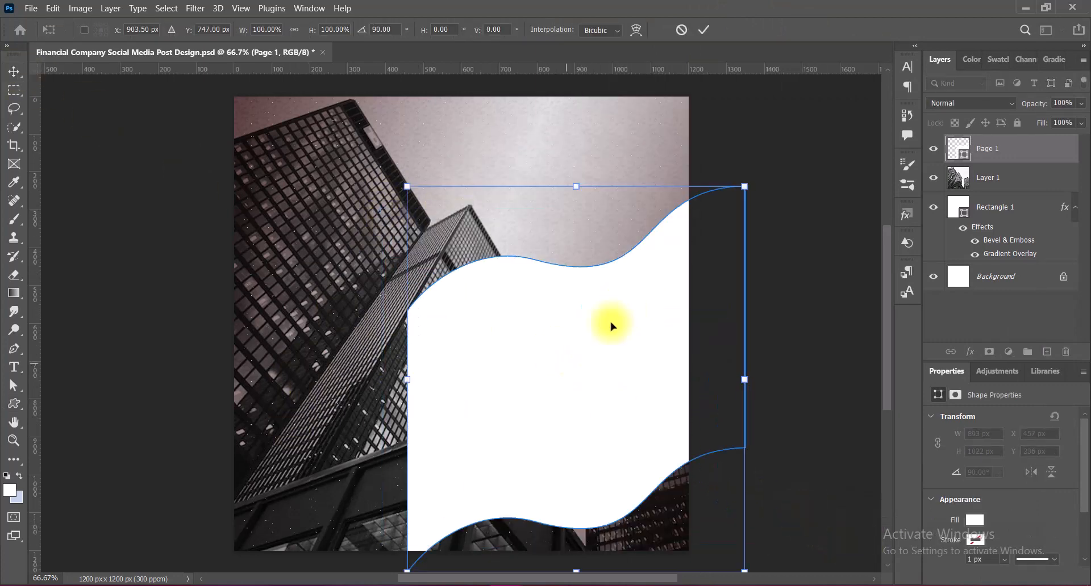
{"action": "left_click_drag", "start_coordinate": [554, 400], "coordinate": [376, 447]}
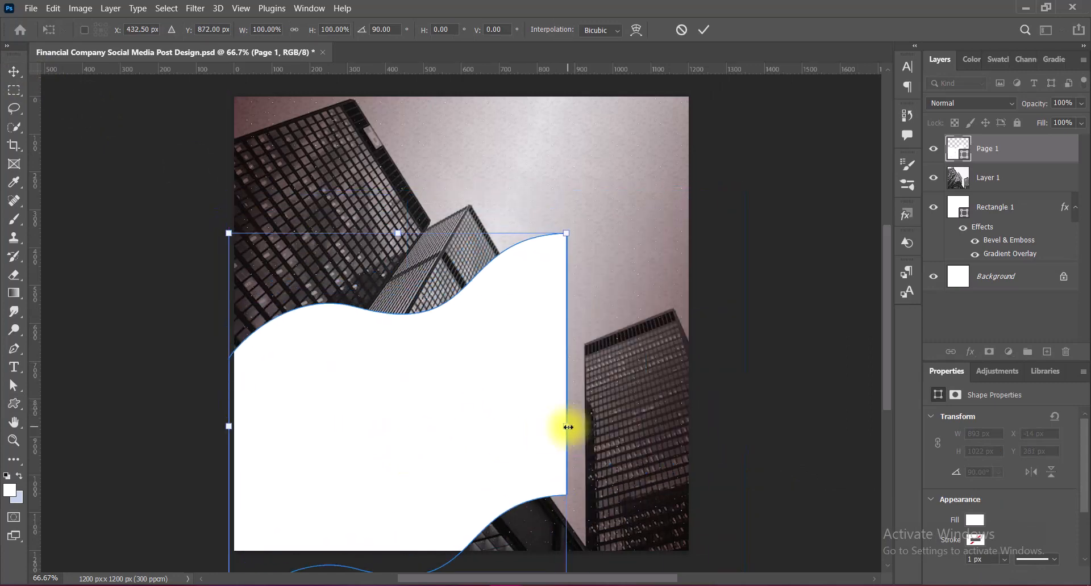
Enlarge the white page shape to about 154% and move it down across the lower part of the canvas
{"action": "left_click_drag", "start_coordinate": [568, 427], "coordinate": [750, 434]}
{"action": "left_click_drag", "start_coordinate": [625, 341], "coordinate": [599, 478]}
{"action": "left_click_drag", "start_coordinate": [609, 405], "coordinate": [625, 476]}
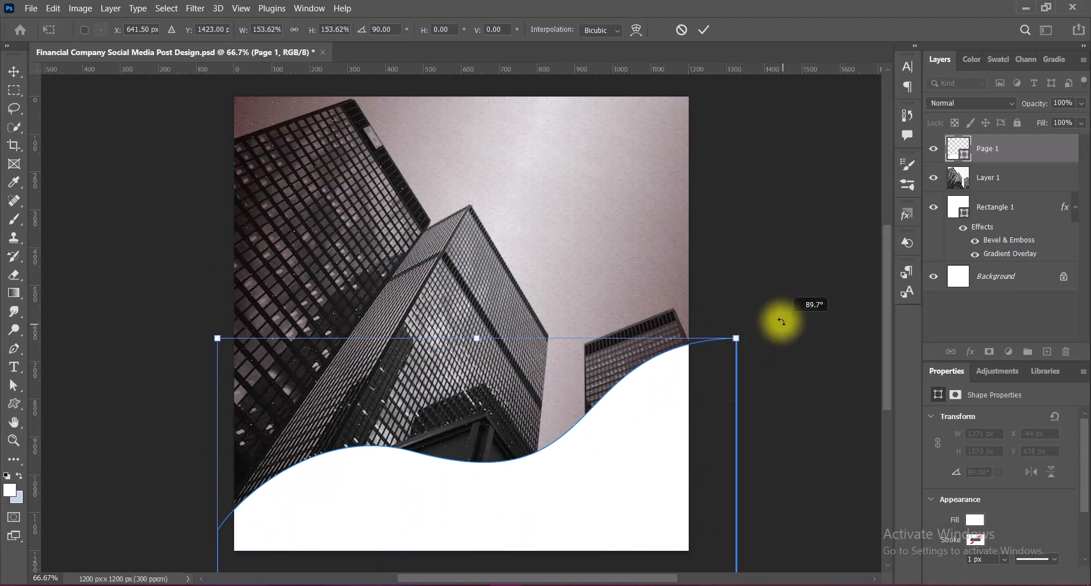
Rotate the page shape to about 82.9° and position it so its wavy edge rises across the canvas's lower part
{"action": "left_click_drag", "start_coordinate": [779, 316], "coordinate": [774, 303]}
{"action": "left_click_drag", "start_coordinate": [638, 426], "coordinate": [629, 453]}
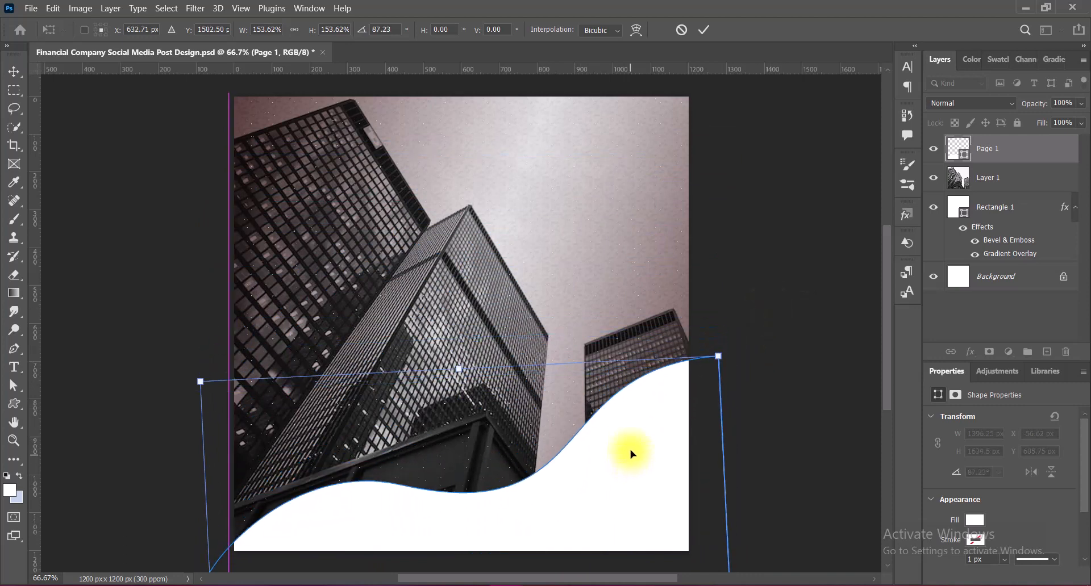
{"action": "left_click_drag", "start_coordinate": [775, 350], "coordinate": [759, 319]}
{"action": "left_click_drag", "start_coordinate": [649, 502], "coordinate": [658, 492]}
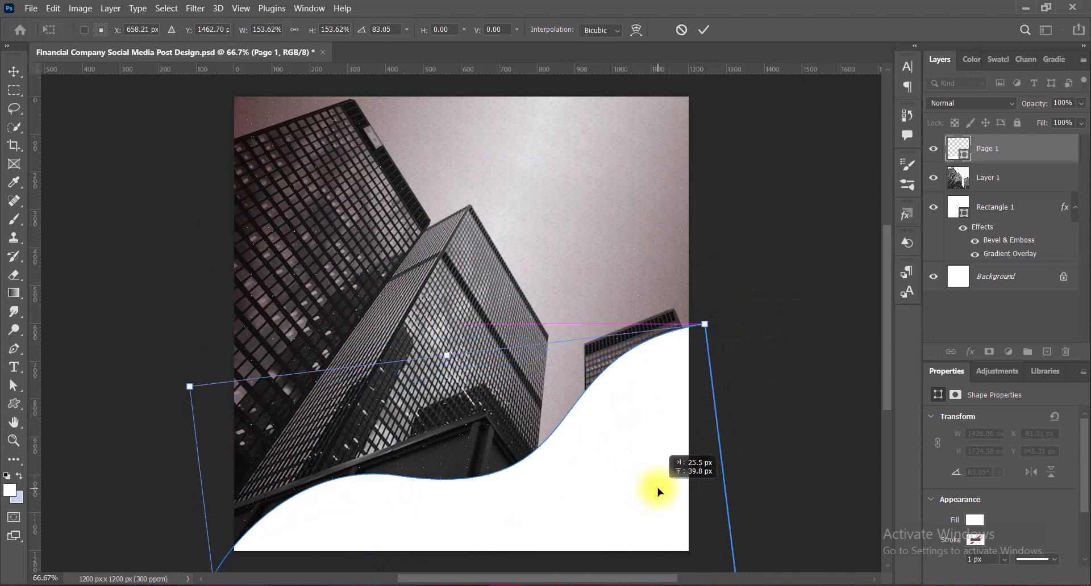
{"action": "left_click_drag", "start_coordinate": [737, 331], "coordinate": [731, 321]}
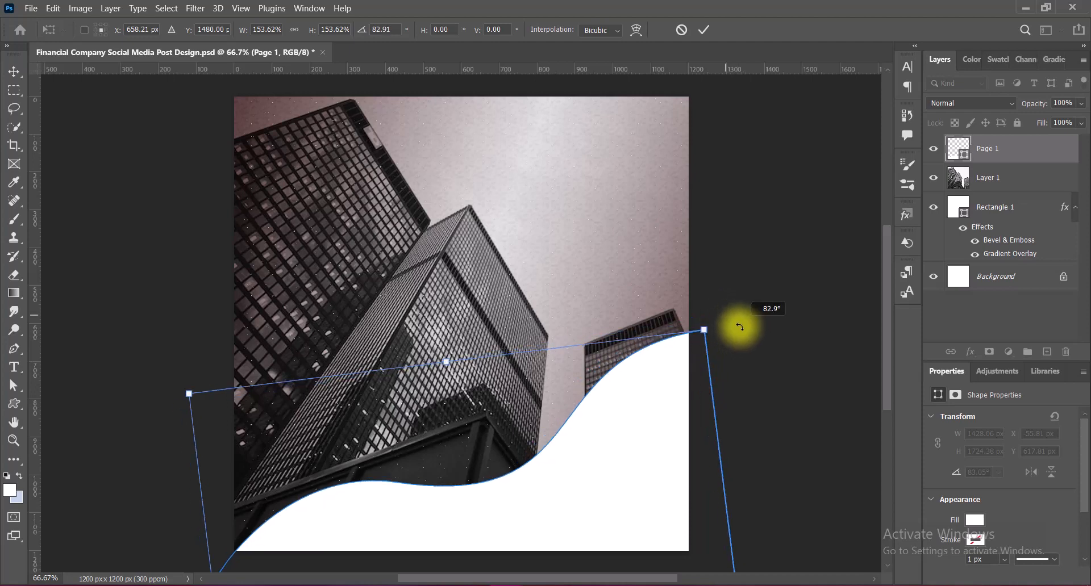
{"action": "key", "text": "Return"}
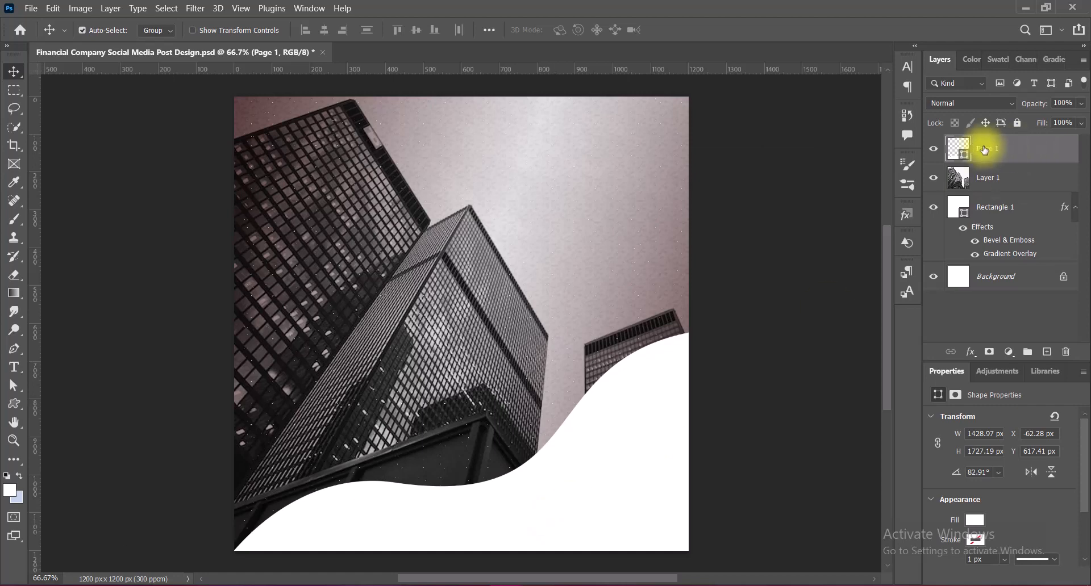
Add a Gradient Overlay to the page shape layer and set the gradient's lighter stop to #b8b8b8
{"action": "right_click", "coordinate": [946, 149]}
{"action": "left_click", "coordinate": [950, 154]}
{"action": "left_click", "coordinate": [479, 246]}
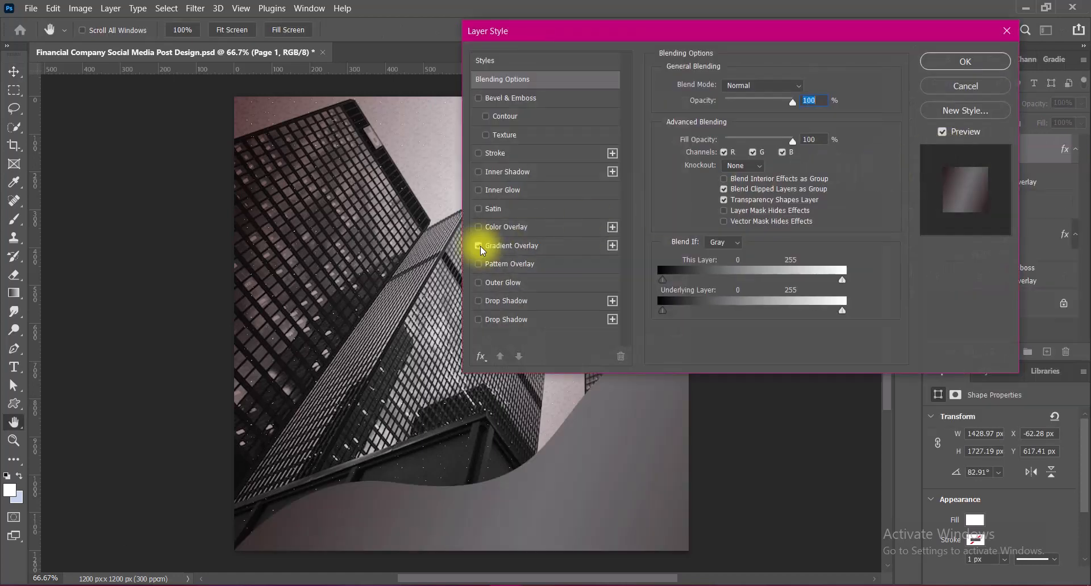
{"action": "left_click", "coordinate": [500, 246]}
{"action": "left_click", "coordinate": [739, 117]}
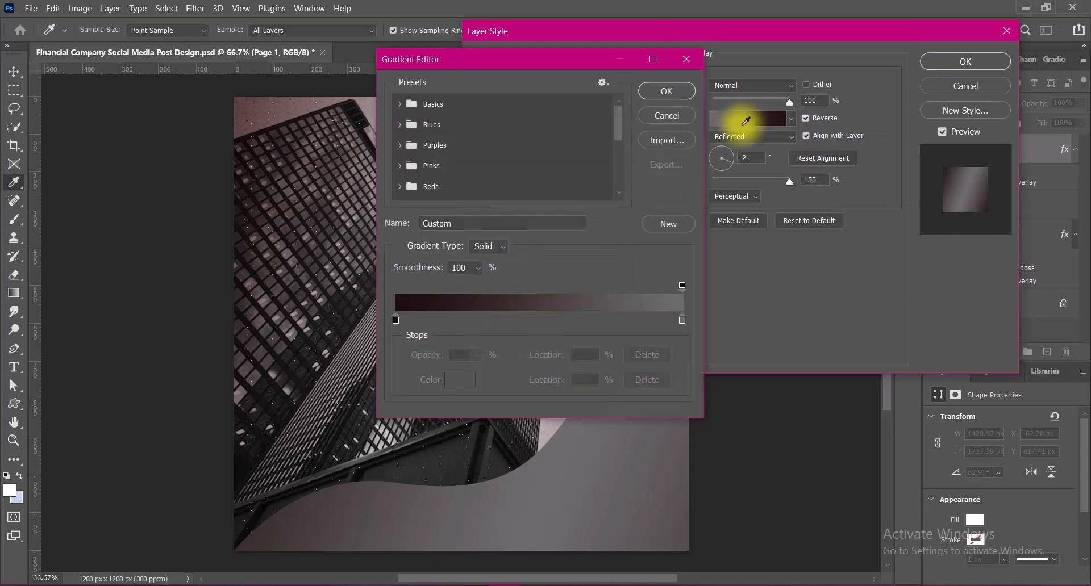
{"action": "double_click", "coordinate": [680, 318]}
{"action": "left_click_drag", "start_coordinate": [689, 241], "coordinate": [679, 187]}
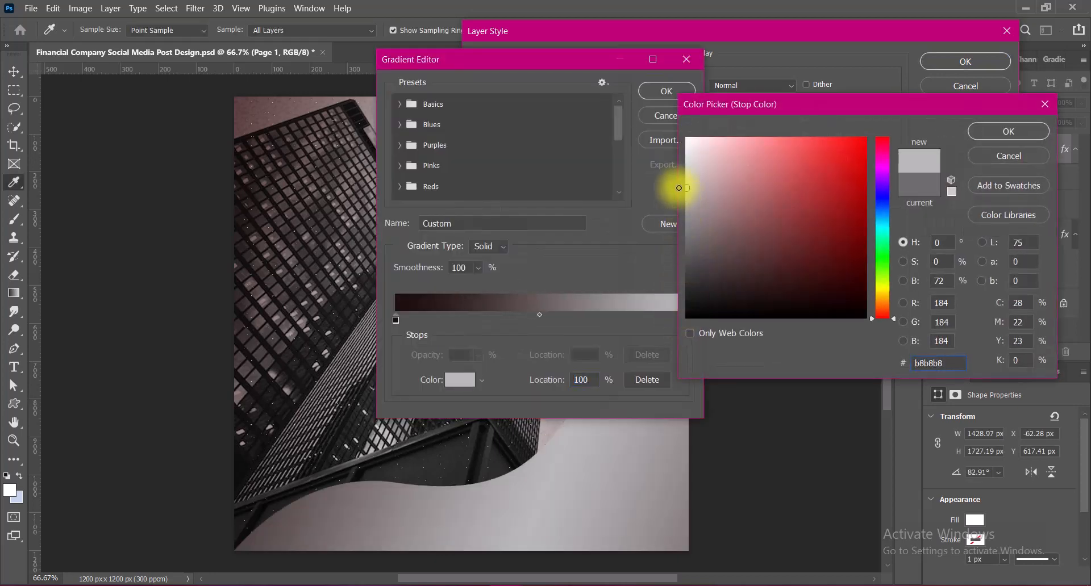
{"action": "left_click", "coordinate": [1003, 132]}
Change the gradient's dark stop to a deeper, less saturated near-black and accept the gradient
{"action": "double_click", "coordinate": [396, 321]}
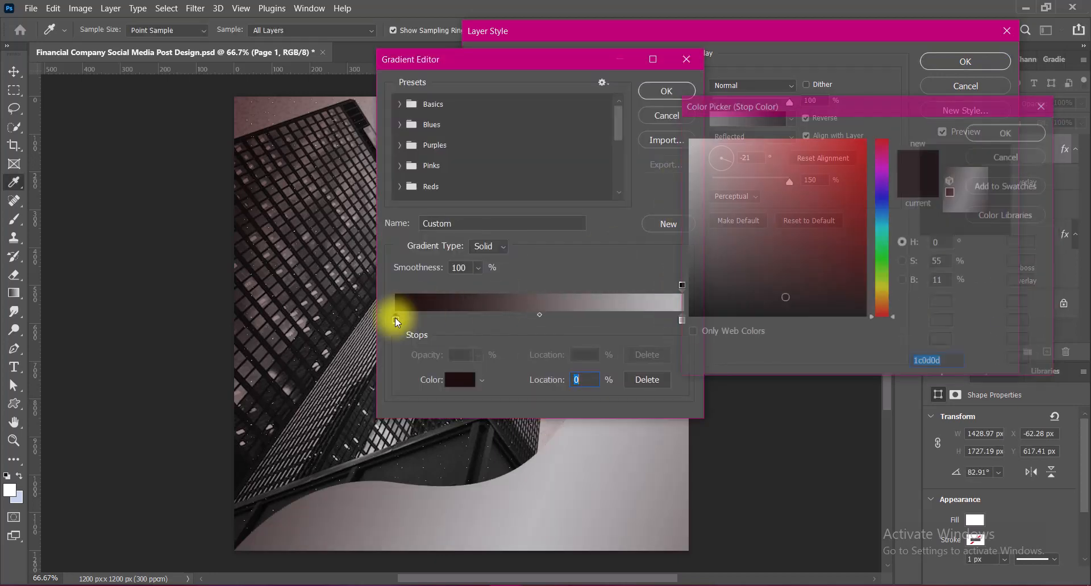
{"action": "left_click_drag", "start_coordinate": [768, 287], "coordinate": [743, 301]}
{"action": "left_click", "coordinate": [996, 136]}
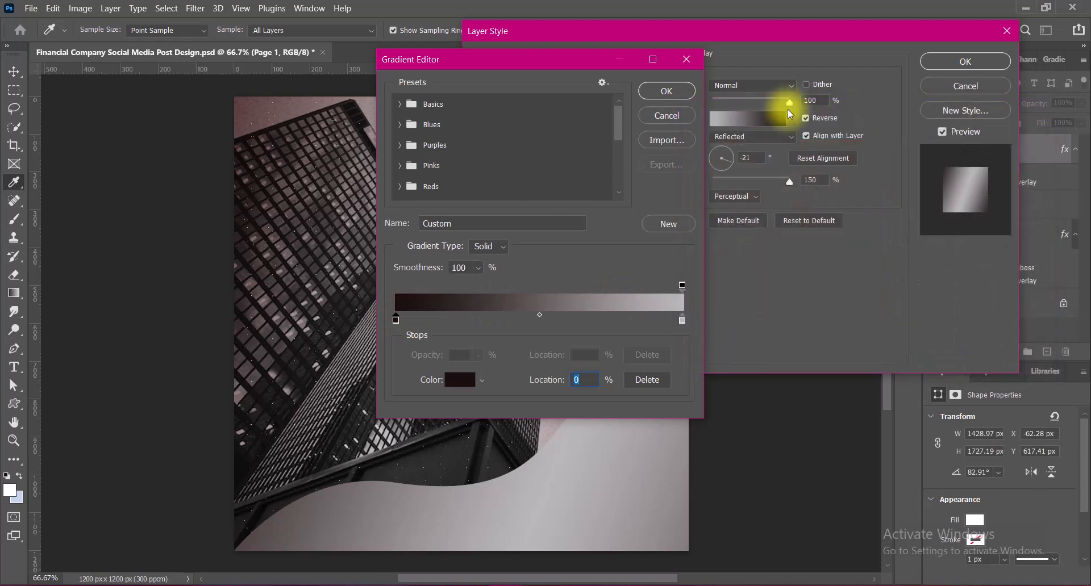
{"action": "key", "text": "Return"}
Try the gradient overlay with Reverse off, a 39° angle and another interpolation method
{"action": "left_click", "coordinate": [806, 119]}
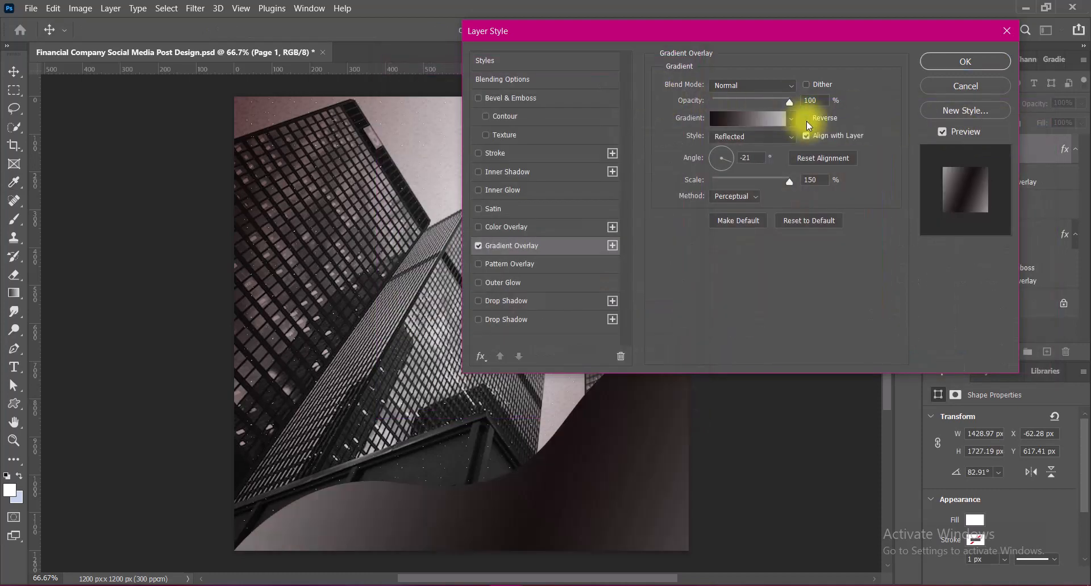
{"action": "left_click", "coordinate": [806, 118]}
{"action": "double_click", "coordinate": [751, 157]}
{"action": "type", "text": "39"}
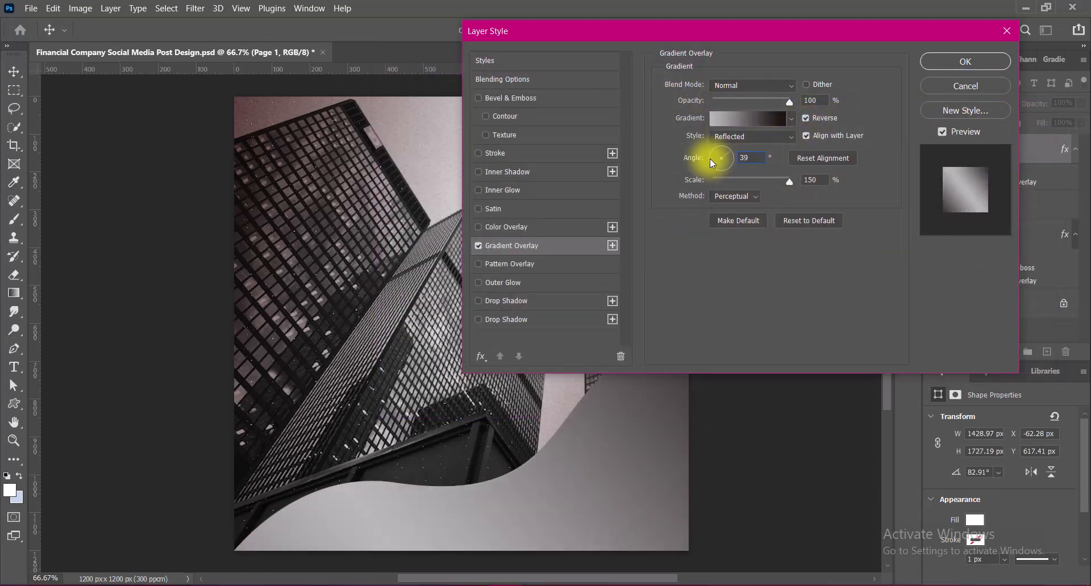
{"action": "left_click", "coordinate": [734, 196]}
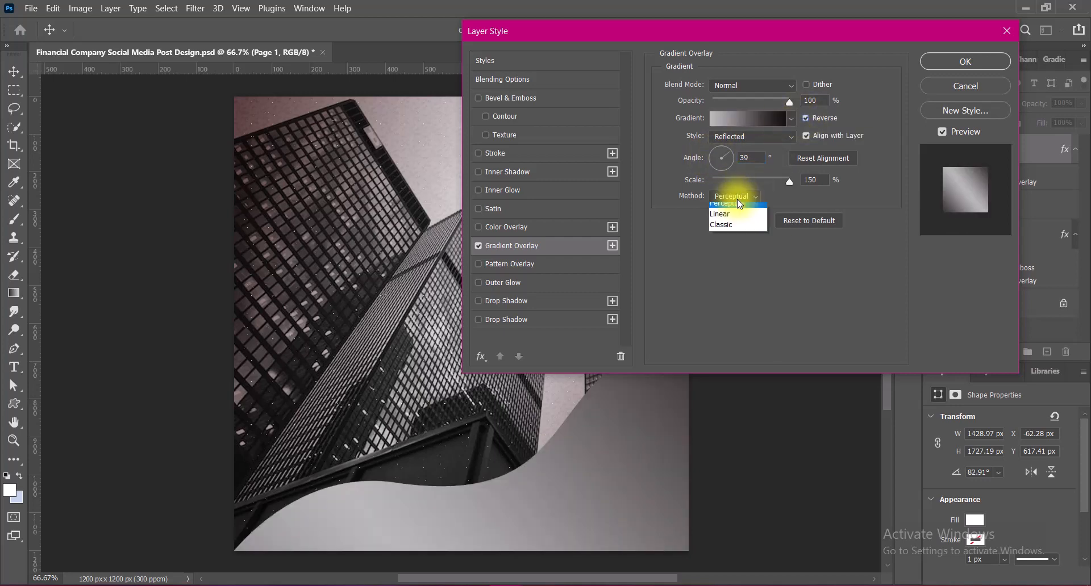
{"action": "left_click", "coordinate": [738, 230]}
{"action": "left_click", "coordinate": [741, 196]}
{"action": "left_click", "coordinate": [741, 209]}
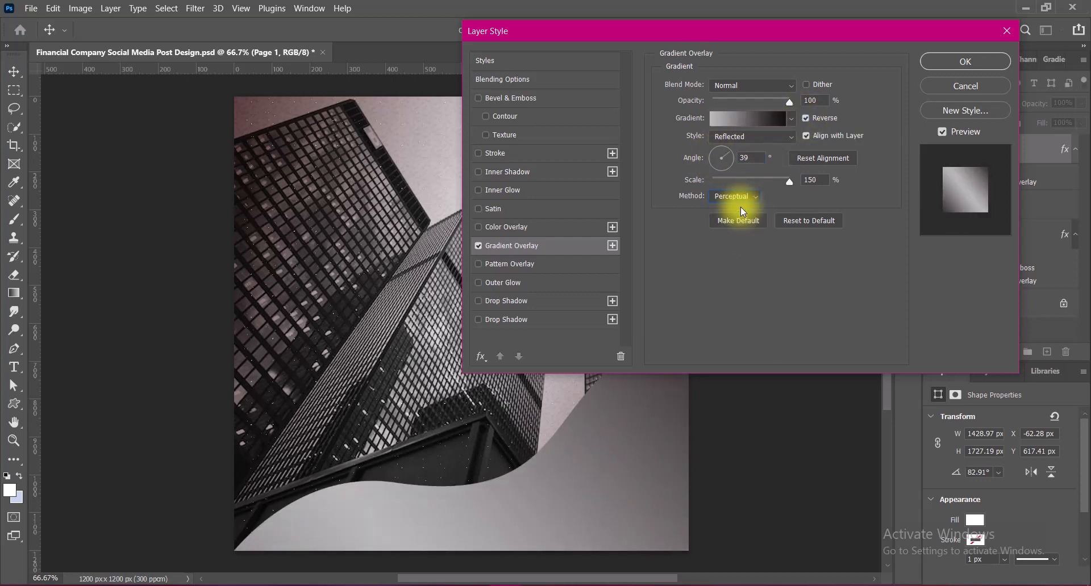
Apply the gradient overlay at a 60° angle and convert the page shape layer to a smart object
{"action": "double_click", "coordinate": [737, 158]}
{"action": "type", "text": "60"}
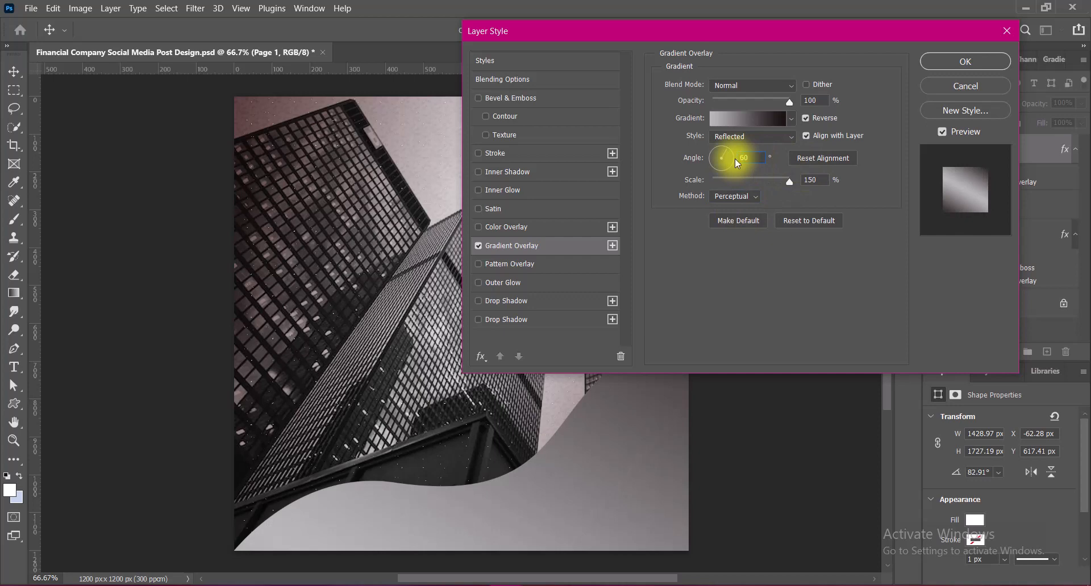
{"action": "left_click", "coordinate": [969, 62]}
{"action": "right_click", "coordinate": [937, 142]}
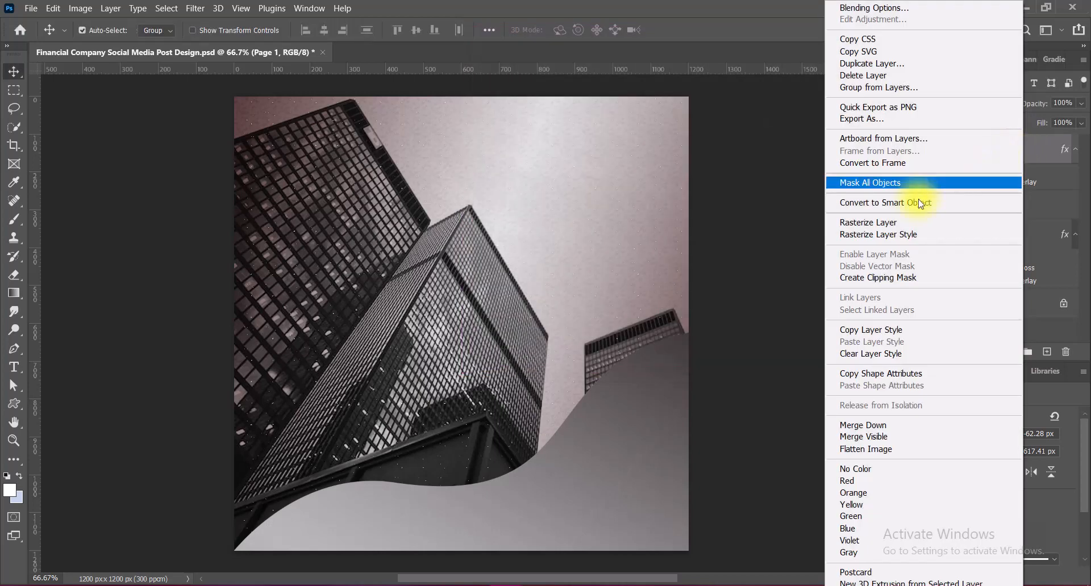
{"action": "left_click", "coordinate": [921, 203]}
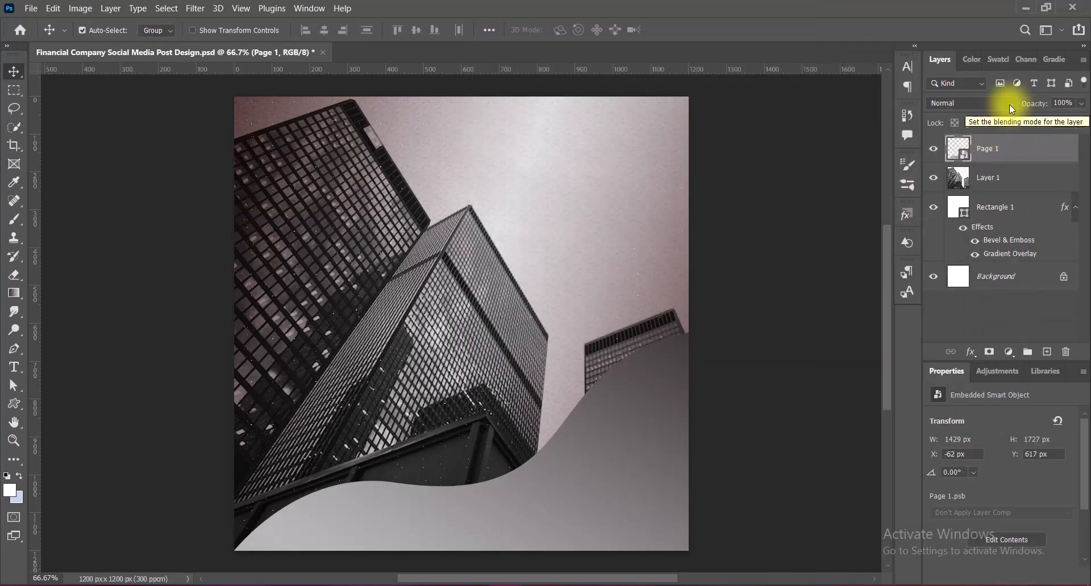
Add an Outer Glow to the page shape layer with a 60% range and a size of about 70 px
{"action": "right_click", "coordinate": [959, 144]}
{"action": "left_click", "coordinate": [953, 151]}
{"action": "left_click", "coordinate": [479, 284]}
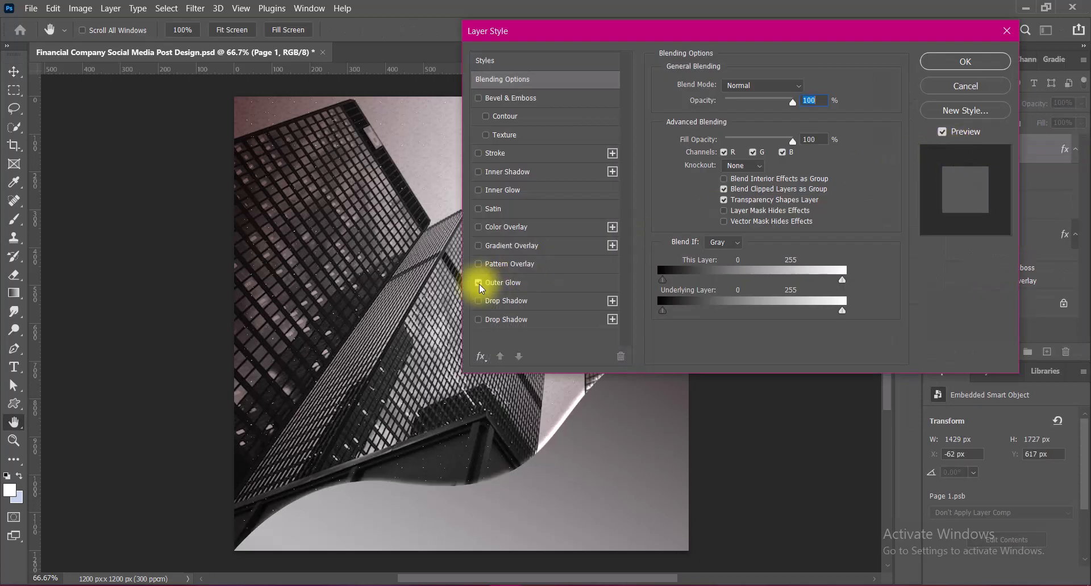
{"action": "left_click", "coordinate": [499, 284]}
{"action": "left_click", "coordinate": [764, 277]}
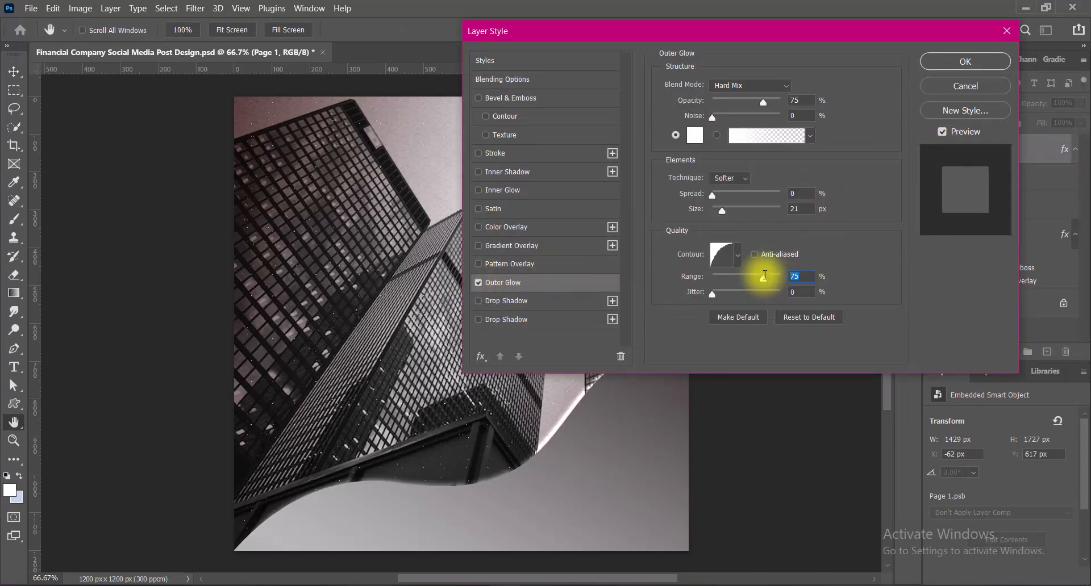
{"action": "type", "text": "60"}
{"action": "left_click_drag", "start_coordinate": [721, 212], "coordinate": [735, 210]}
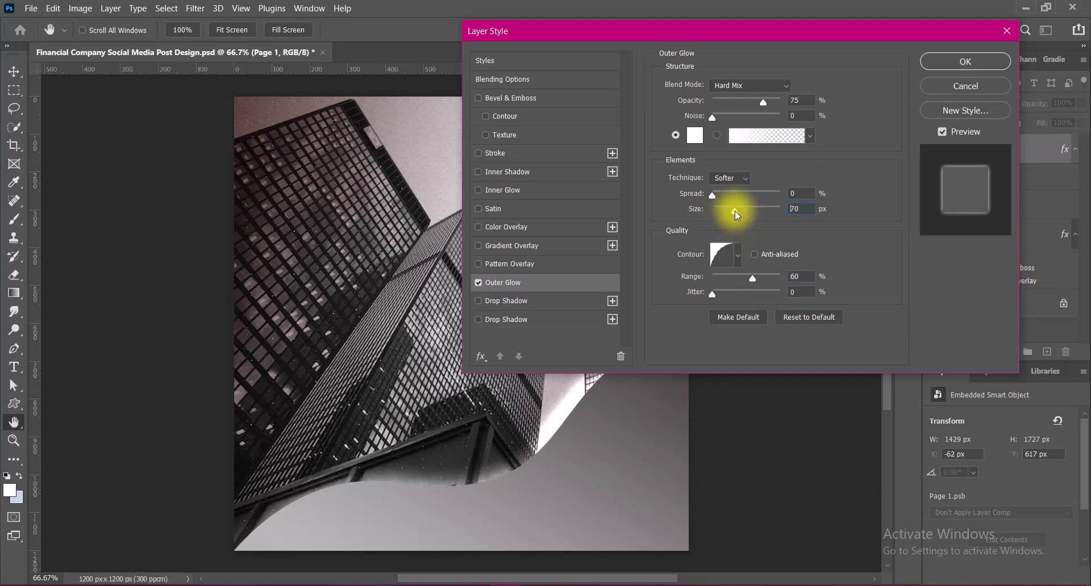
Try several contour presets, including Ring - Double, for the page shape's outer glow
{"action": "left_click", "coordinate": [737, 254]}
{"action": "left_click", "coordinate": [618, 289]}
{"action": "double_click", "coordinate": [639, 287]}
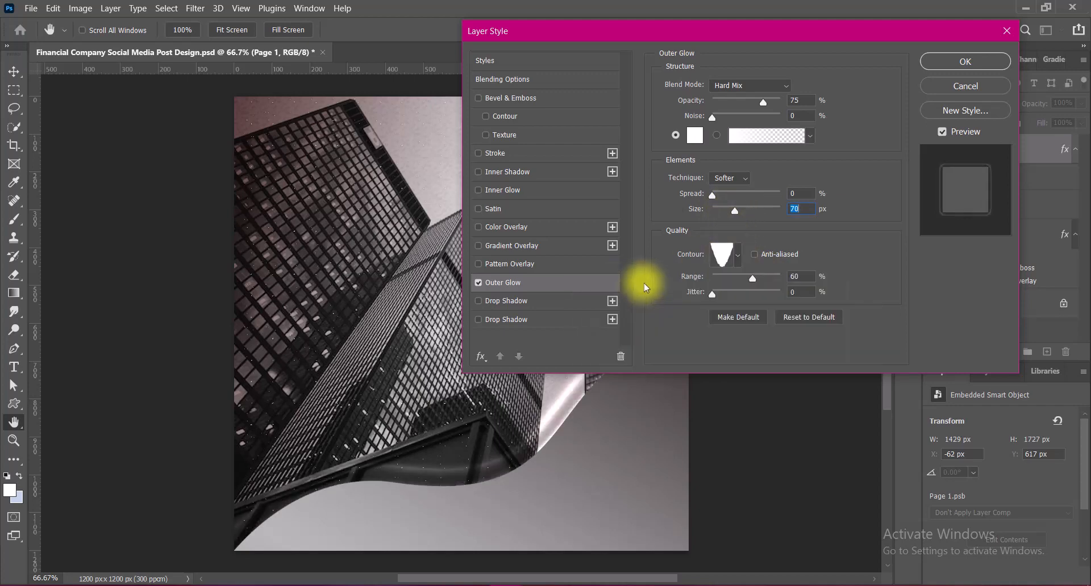
{"action": "left_click_drag", "start_coordinate": [790, 31], "coordinate": [919, 21]}
{"action": "left_click", "coordinate": [865, 247]}
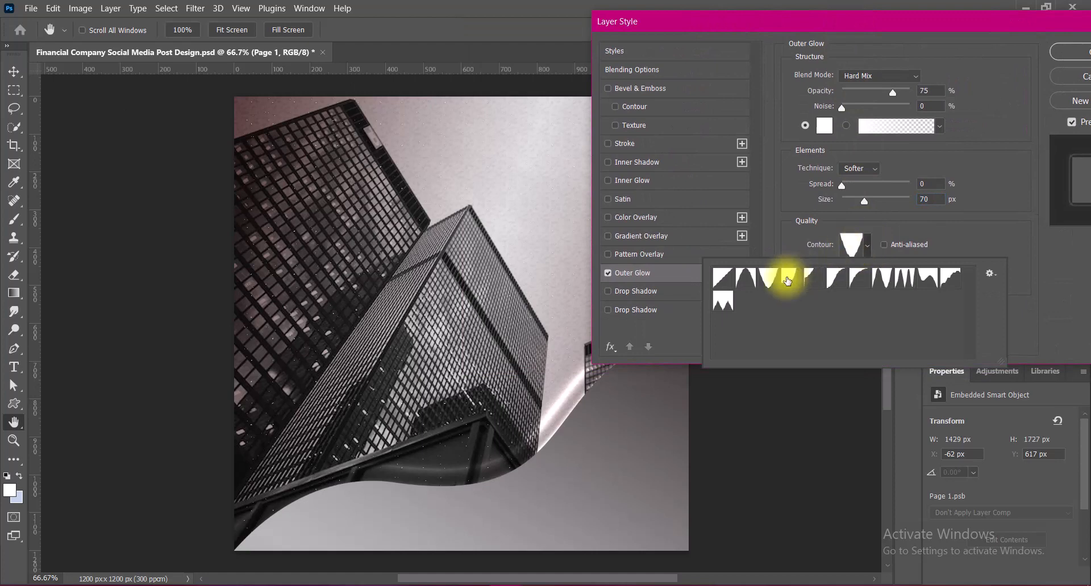
{"action": "double_click", "coordinate": [787, 277]}
{"action": "left_click", "coordinate": [868, 246]}
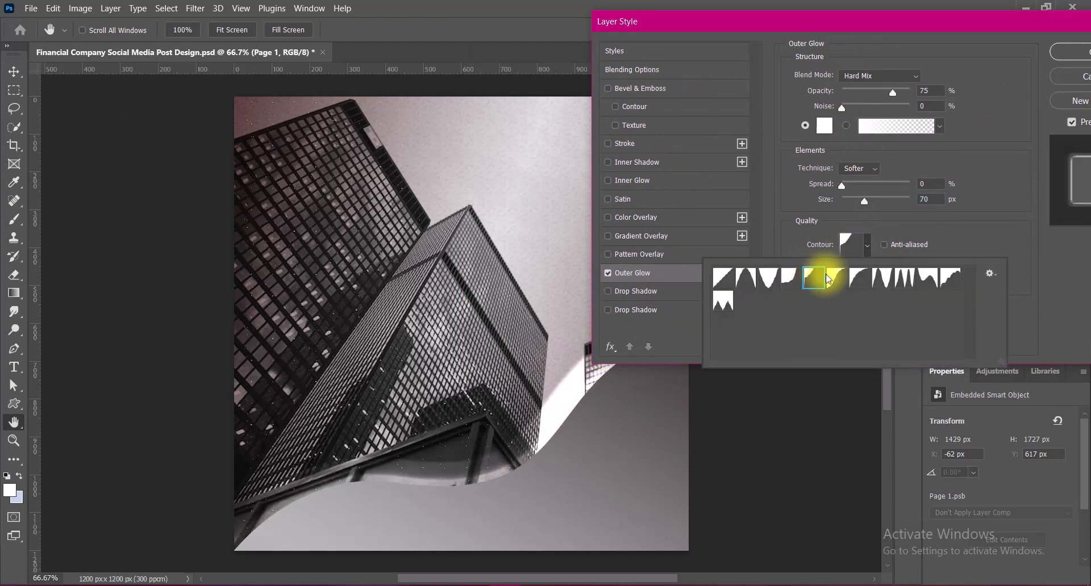
{"action": "left_click", "coordinate": [836, 278]}
{"action": "right_click", "coordinate": [857, 278]}
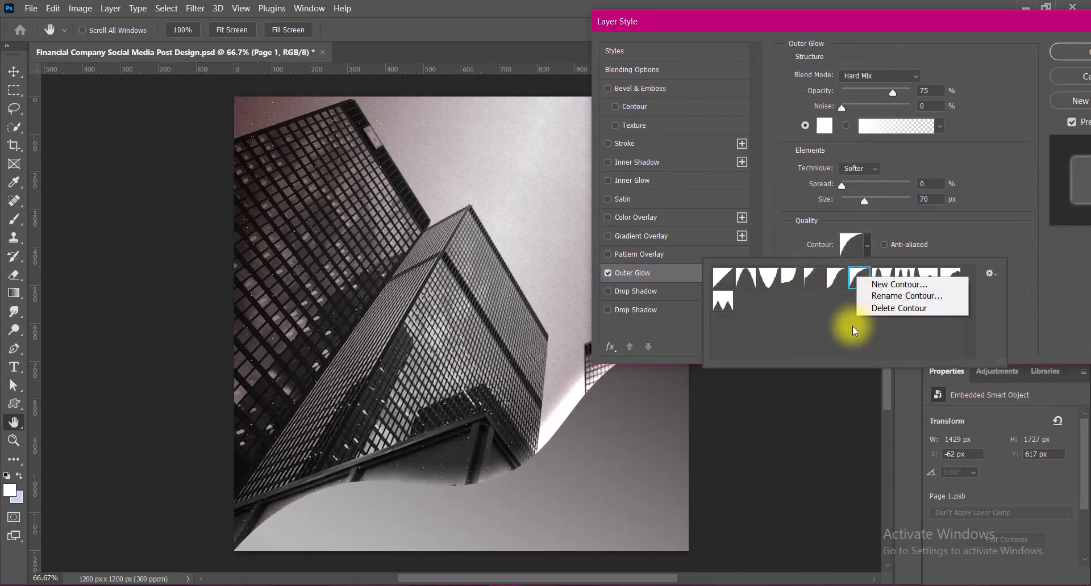
{"action": "left_click", "coordinate": [880, 279]}
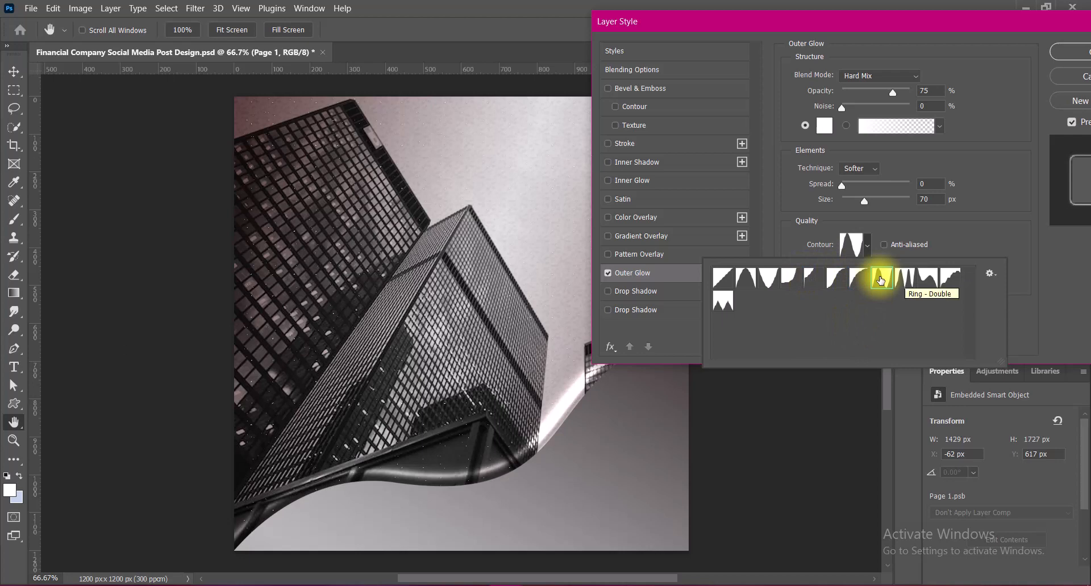
{"action": "double_click", "coordinate": [902, 278]}
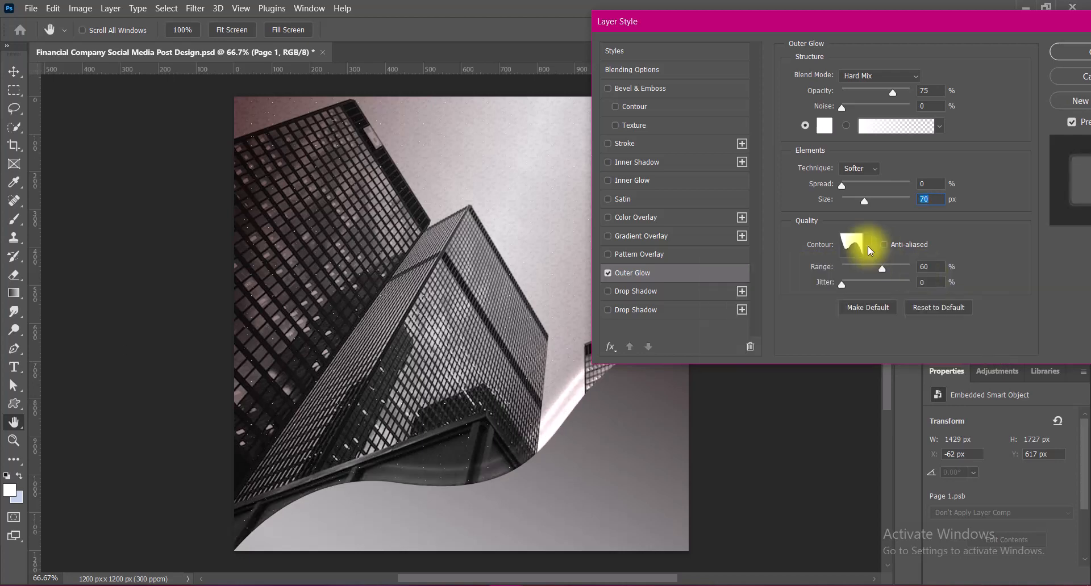
Give the outer glow the triple-peaked ring contour and a 75 px size, and apply the layer style
{"action": "left_click", "coordinate": [867, 248]}
{"action": "left_click", "coordinate": [722, 301]}
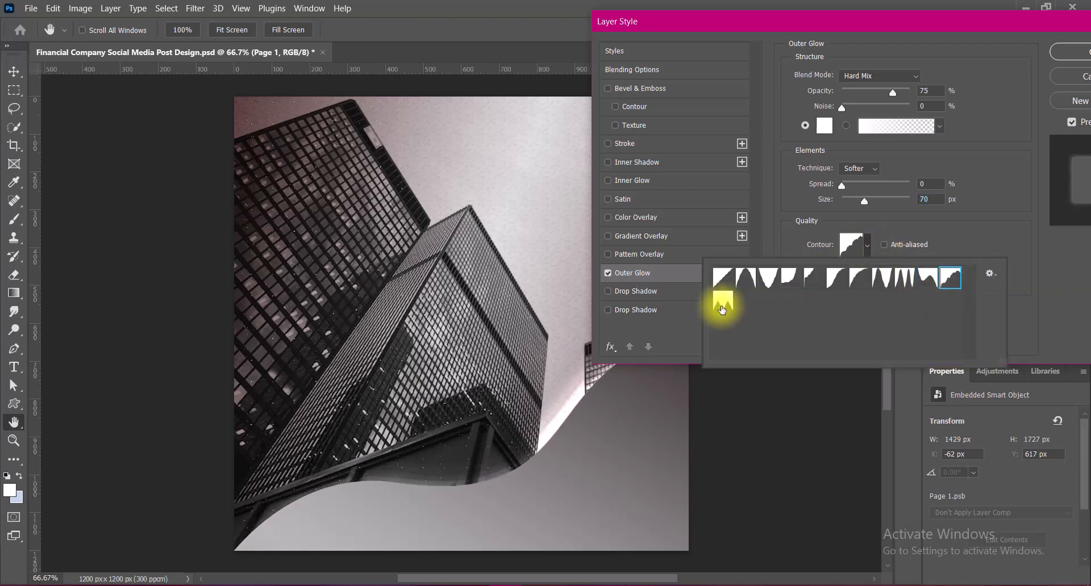
{"action": "left_click", "coordinate": [907, 278]}
{"action": "left_click", "coordinate": [922, 199]}
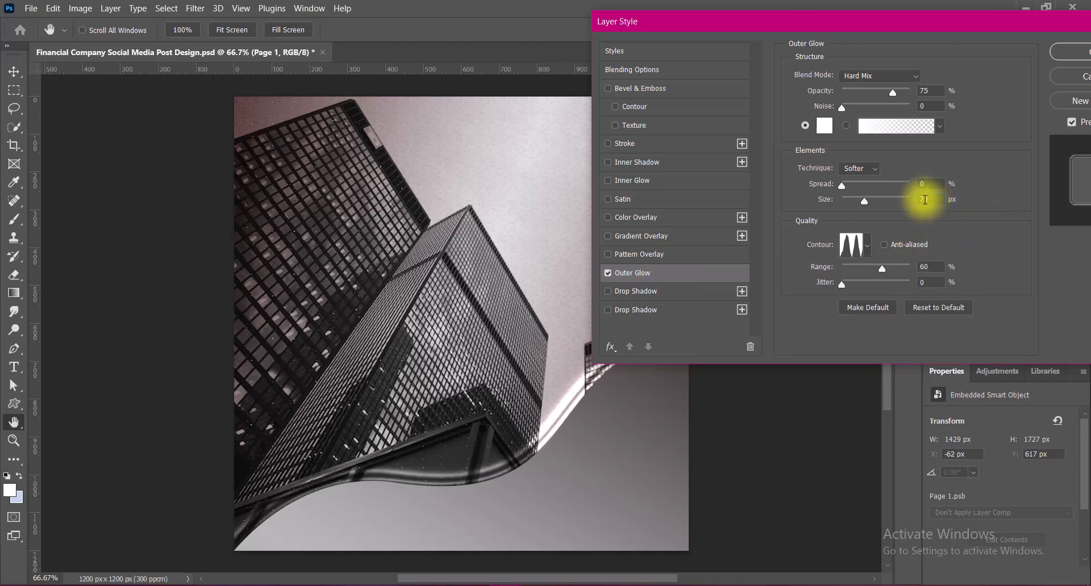
{"action": "right_click", "coordinate": [925, 203]}
{"action": "left_click", "coordinate": [931, 197]}
{"action": "left_click_drag", "start_coordinate": [931, 199], "coordinate": [924, 199]}
{"action": "type", "text": "5"}
{"action": "left_click_drag", "start_coordinate": [1035, 21], "coordinate": [950, 19]}
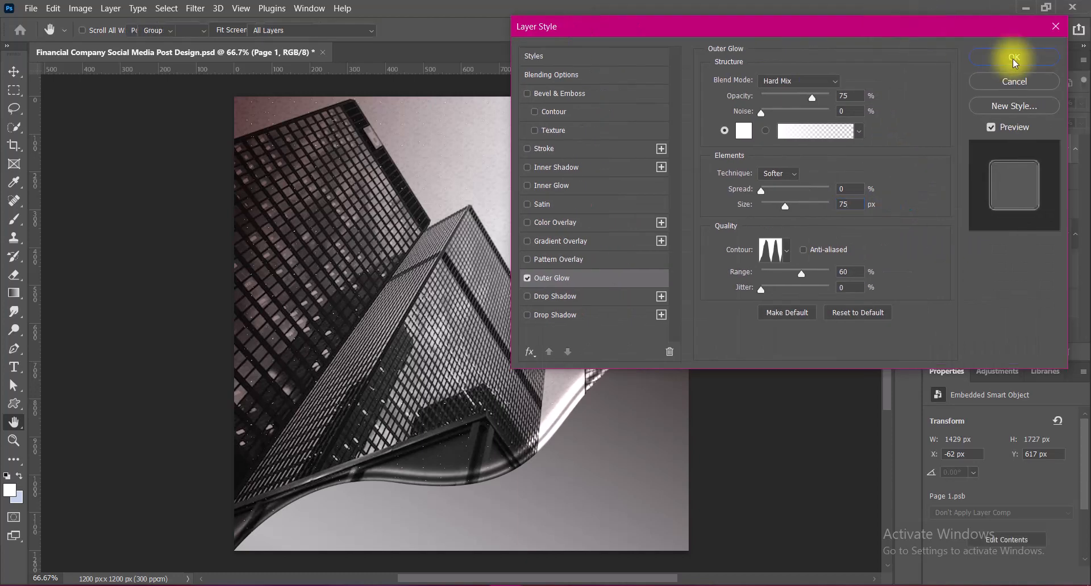
{"action": "left_click", "coordinate": [991, 52]}
Save the document and convert the page shape layer with its outer glow to a new smart object
{"action": "key", "text": "ctrl+s"}
{"action": "left_click", "coordinate": [938, 59]}
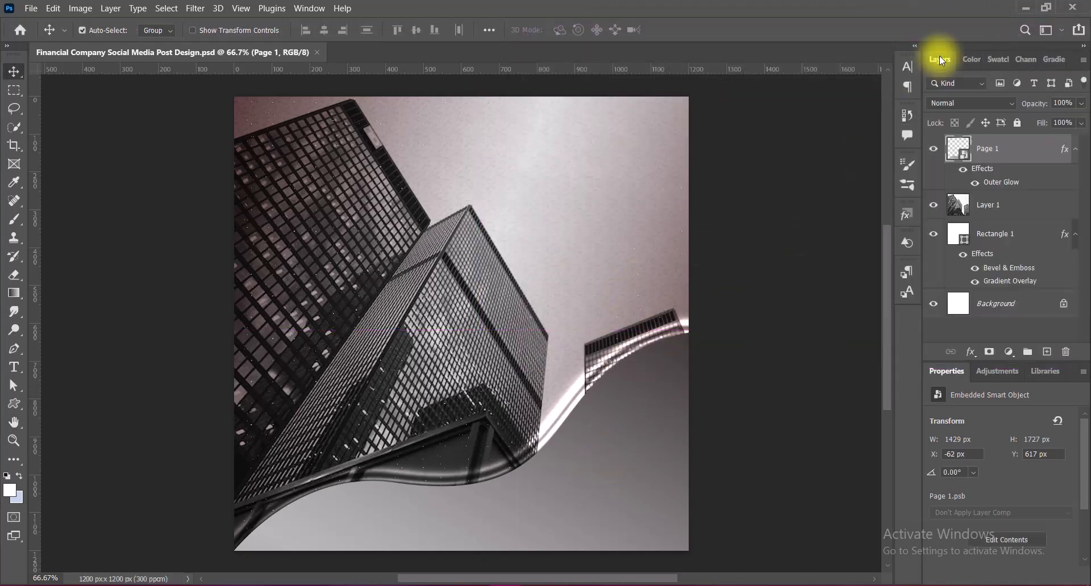
{"action": "right_click", "coordinate": [1028, 150]}
{"action": "left_click", "coordinate": [911, 167]}
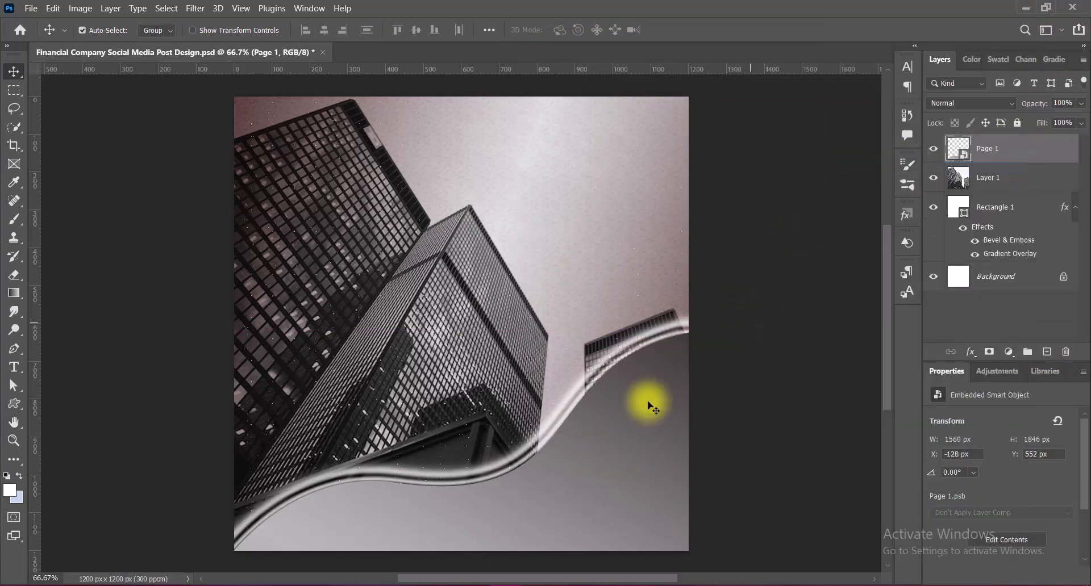
Rotate the page shape smart object about 3° clockwise
{"action": "key", "text": "ctrl+t"}
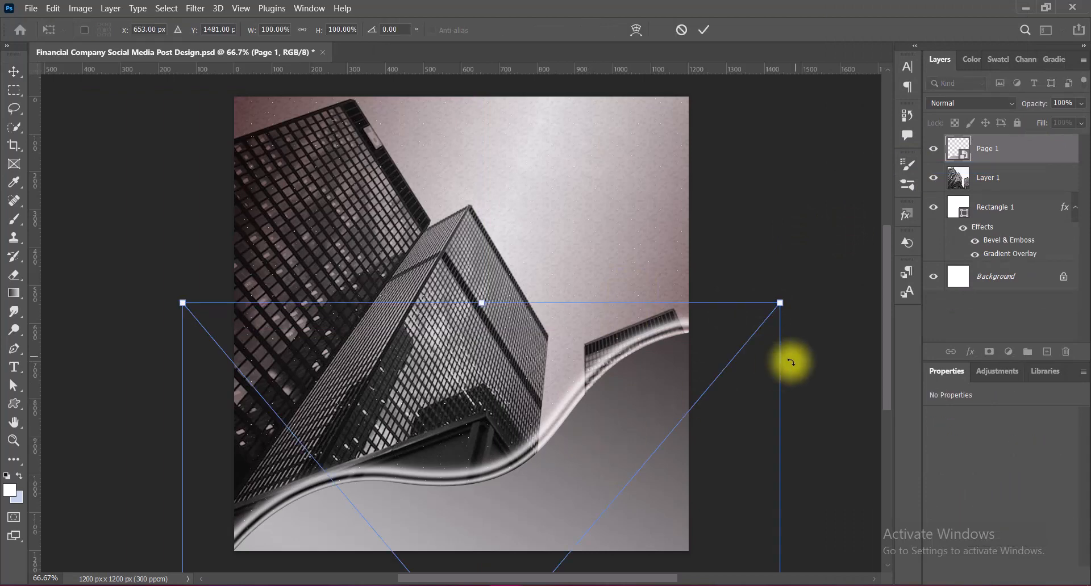
{"action": "left_click_drag", "start_coordinate": [799, 295], "coordinate": [816, 316]}
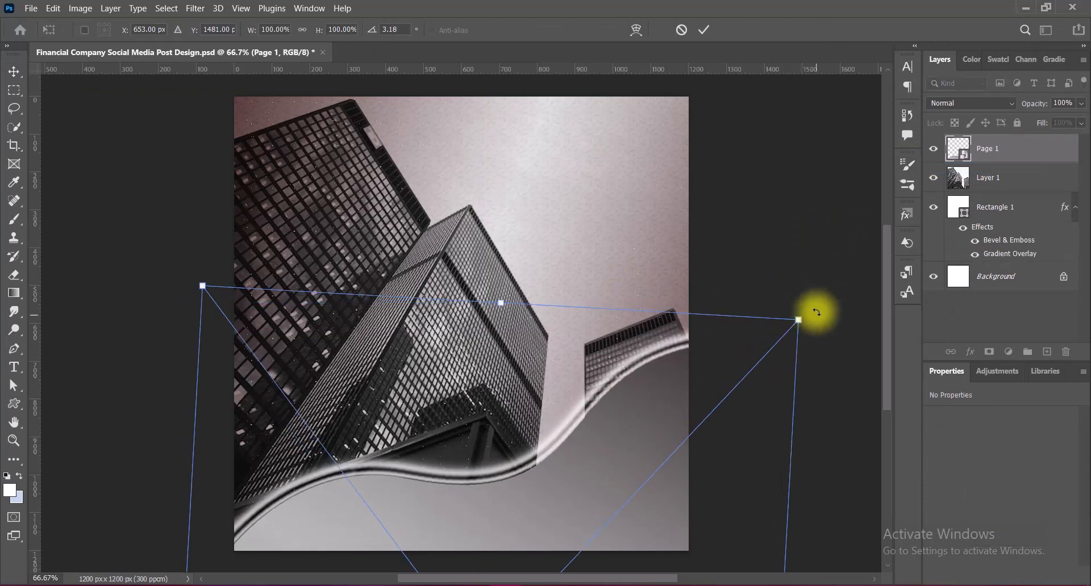
{"action": "key", "text": "Return"}
Compare blend modes such as Linear Dodge (Add), Hard Light and Pin Light on the Page 1 smart object and set it to Color Dodge
{"action": "left_click", "coordinate": [971, 103]}
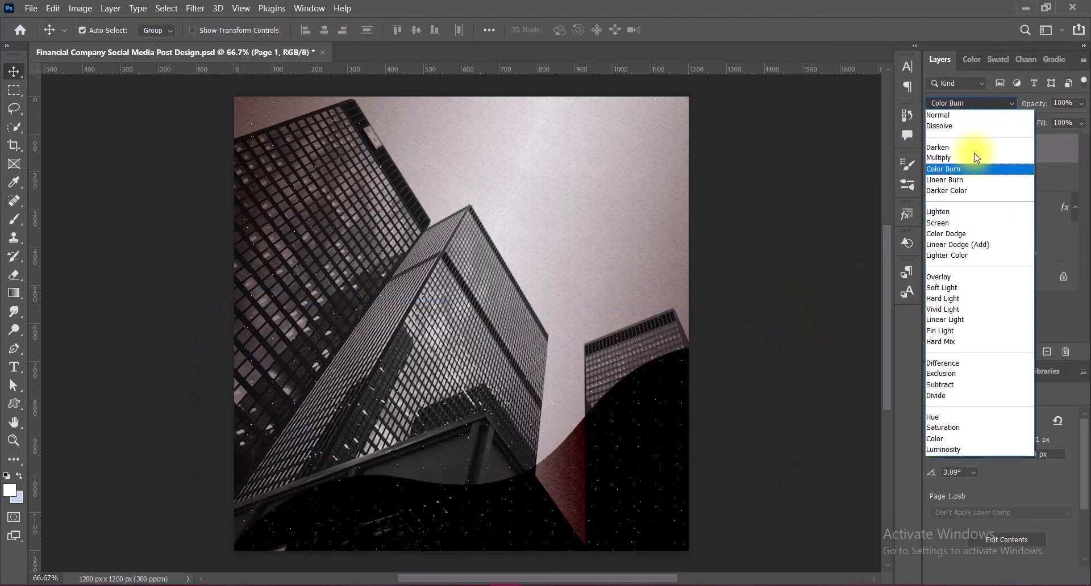
{"action": "key", "text": "Down"}
{"action": "key", "text": "Down"}
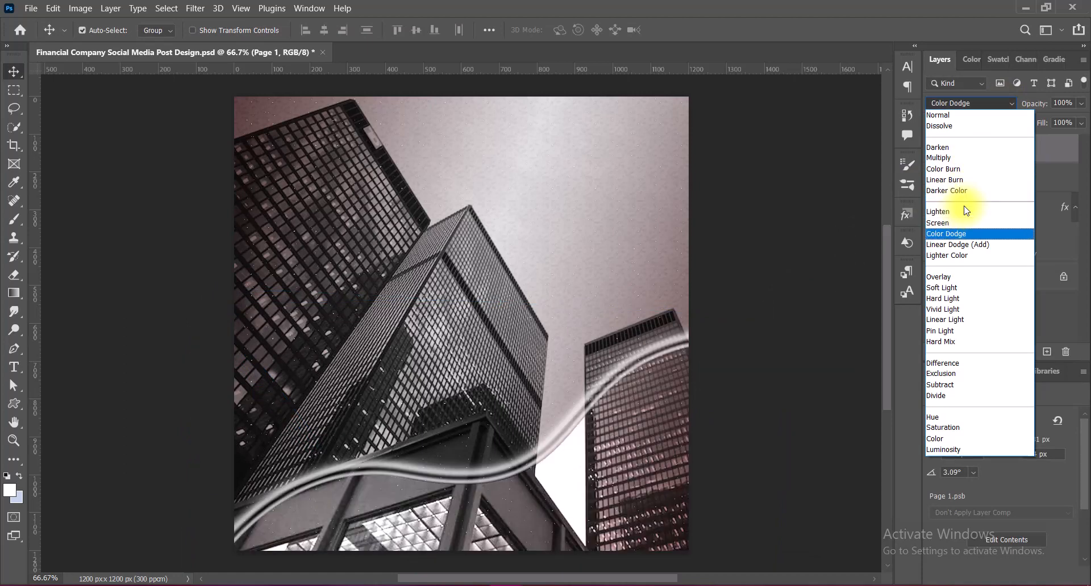
{"action": "key", "text": "Down"}
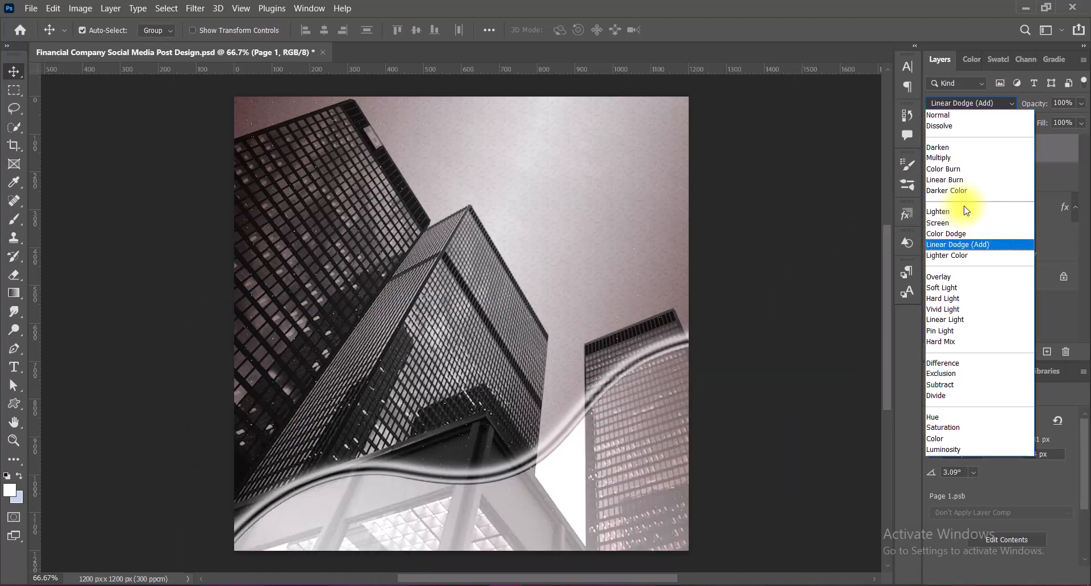
{"action": "key", "text": "Up"}
{"action": "key", "text": "Down"}
{"action": "key", "text": "Down"}
{"action": "key", "text": "Down"}
{"action": "key", "text": "Down"}
{"action": "key", "text": "Down"}
{"action": "key", "text": "Down"}
{"action": "key", "text": "Up"}
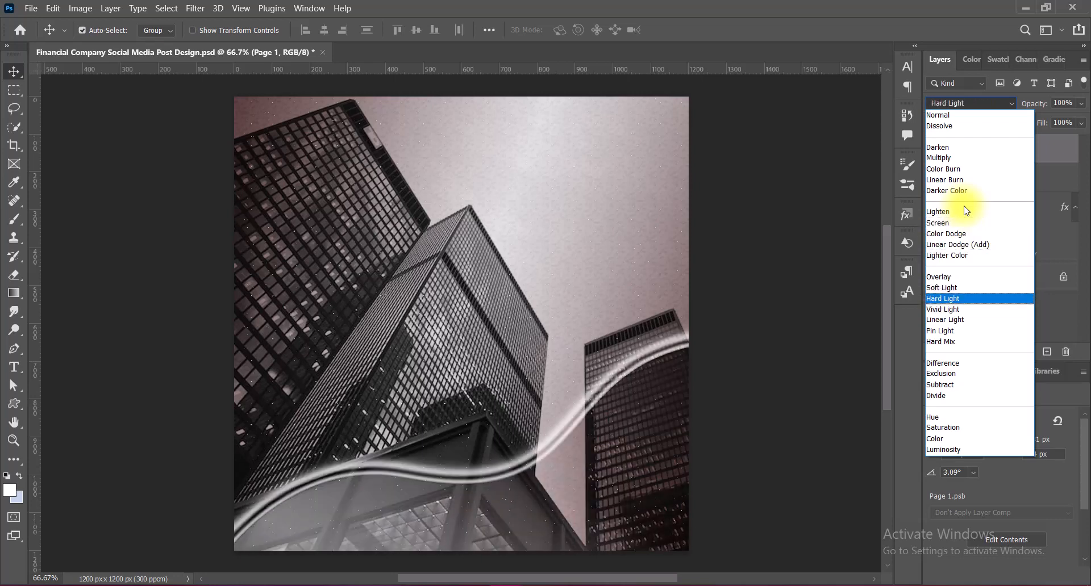
{"action": "key", "text": "Down"}
{"action": "key", "text": "Down"}
{"action": "key", "text": "Down"}
{"action": "key", "text": "Down"}
{"action": "key", "text": "Down"}
{"action": "key", "text": "Down"}
{"action": "key", "text": "Down"}
{"action": "key", "text": "Down"}
{"action": "key", "text": "Down"}
{"action": "key", "text": "Down"}
{"action": "key", "text": "Down"}
{"action": "key", "text": "Down"}
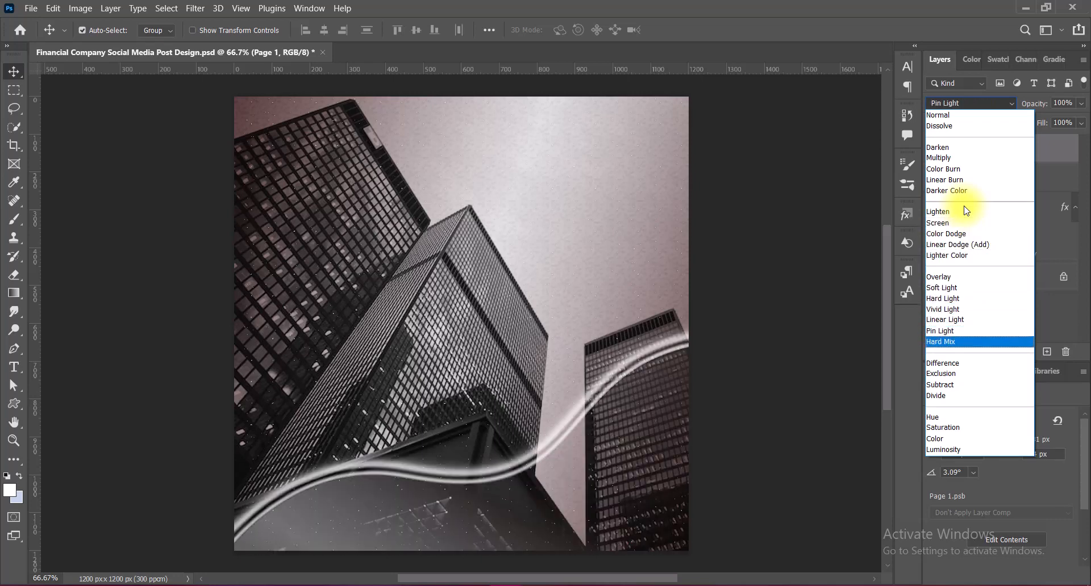
{"action": "key", "text": "Up"}
{"action": "key", "text": "Up"}
{"action": "key", "text": "Up"}
{"action": "key", "text": "Up"}
{"action": "key", "text": "Up"}
{"action": "key", "text": "Up"}
{"action": "key", "text": "Up"}
{"action": "key", "text": "Up"}
{"action": "key", "text": "Up"}
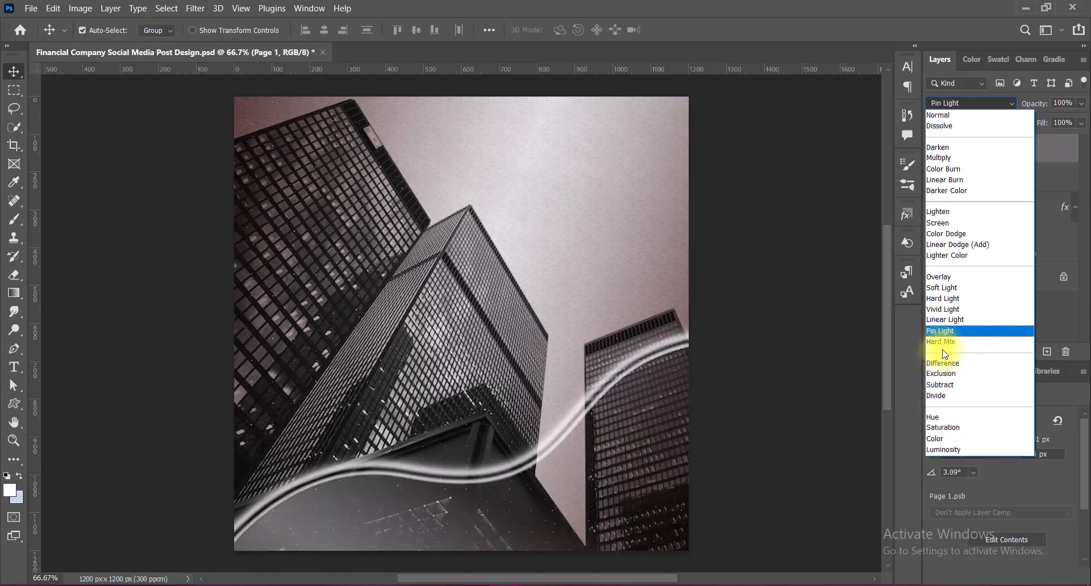
{"action": "key", "text": "Up"}
{"action": "key", "text": "Up"}
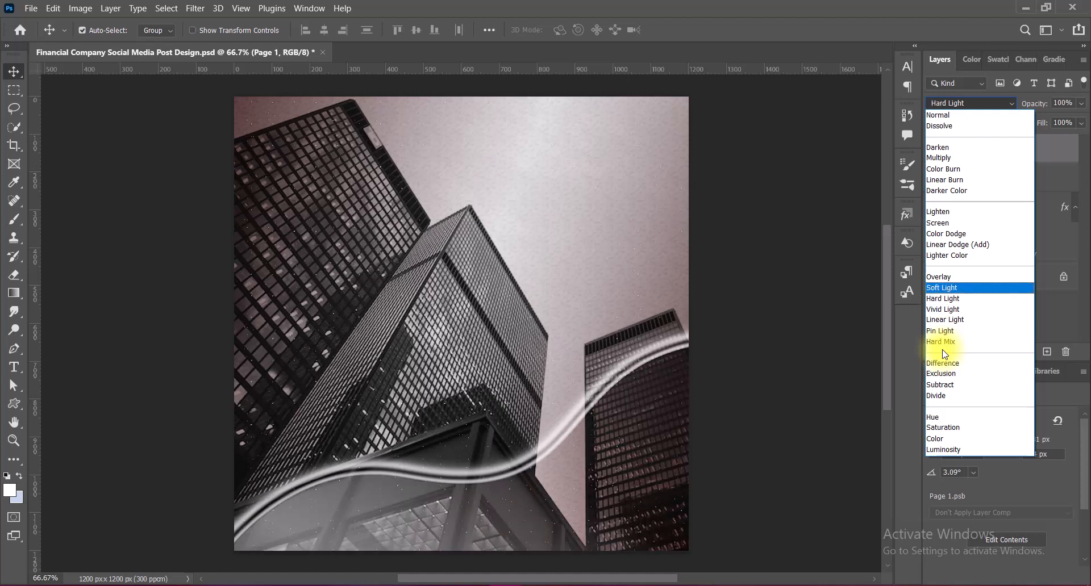
{"action": "key", "text": "Up"}
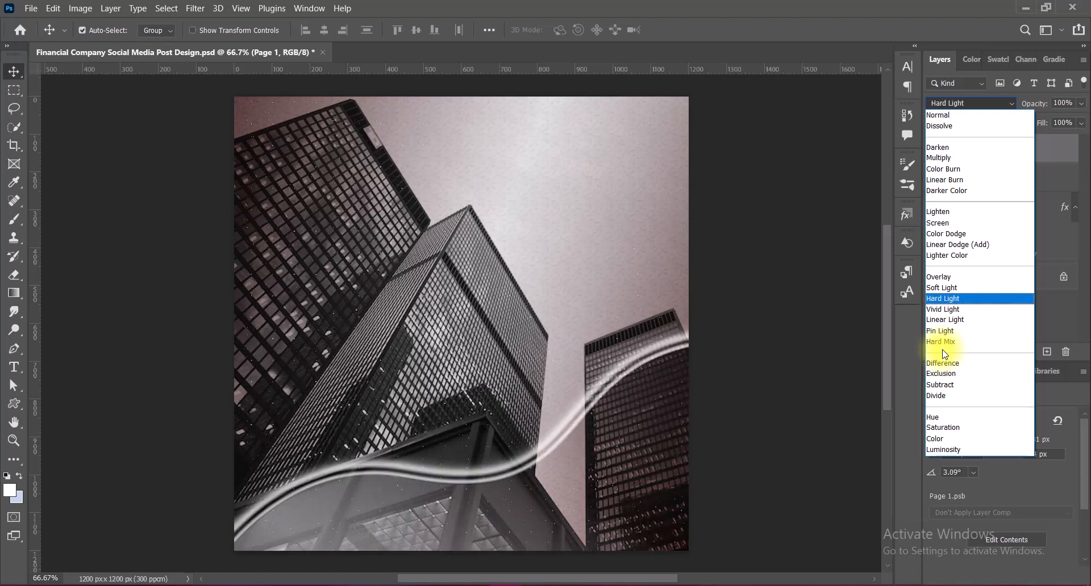
{"action": "key", "text": "Down"}
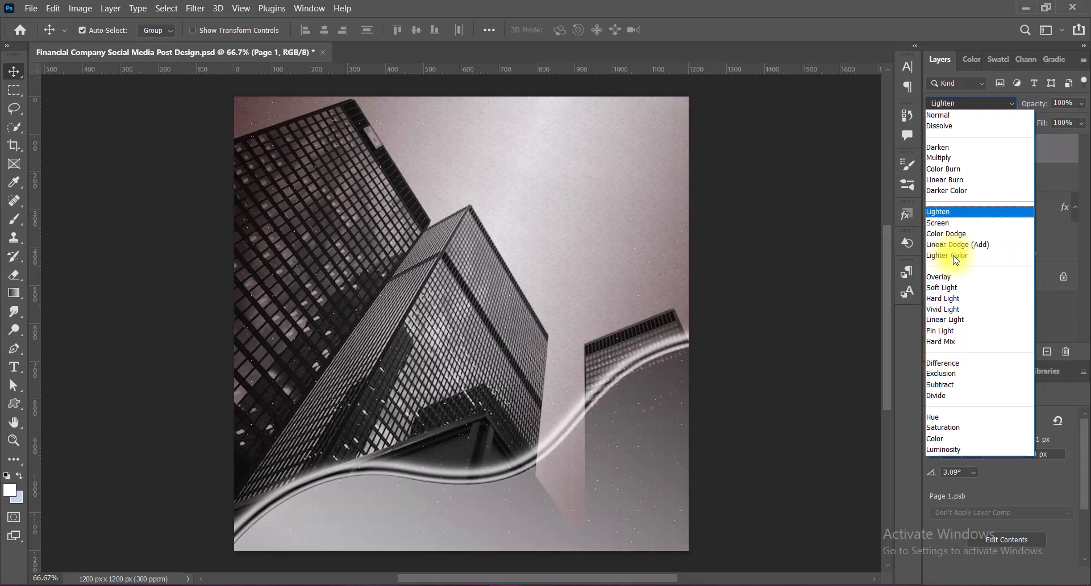
{"action": "left_click", "coordinate": [948, 233]}
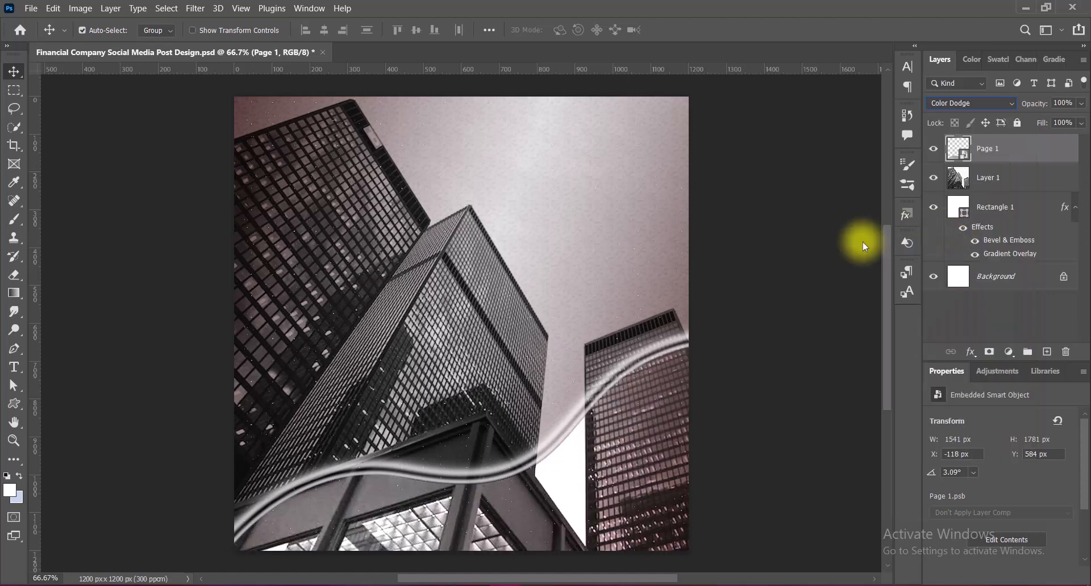
{"action": "left_click", "coordinate": [753, 256]}
{"action": "double_click", "coordinate": [1022, 153]}
{"action": "left_click", "coordinate": [998, 81]}
{"action": "left_click", "coordinate": [790, 198]}
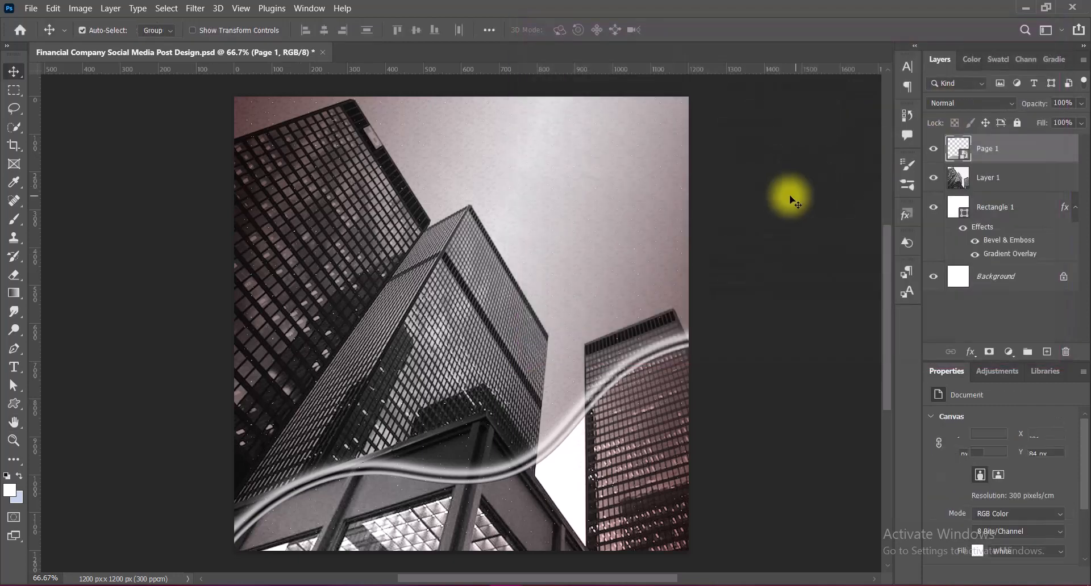
Apply a Vibrance adjustment of +100 to the Page 1 smart object
{"action": "left_click", "coordinate": [1014, 150]}
{"action": "left_click", "coordinate": [80, 8]}
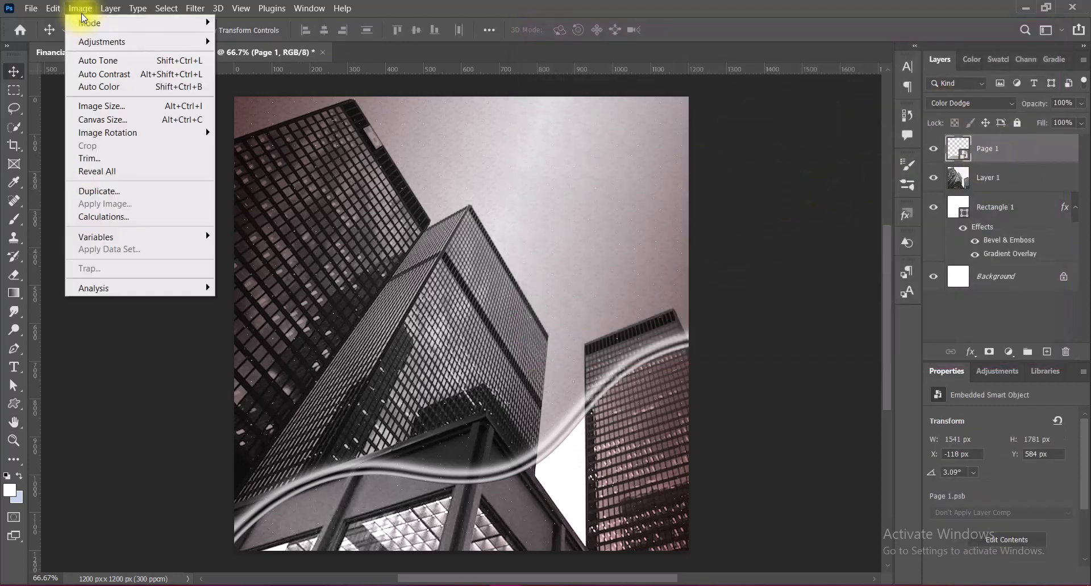
{"action": "mouse_move", "coordinate": [99, 42]}
{"action": "left_click", "coordinate": [268, 98]}
{"action": "left_click_drag", "start_coordinate": [507, 193], "coordinate": [635, 192]}
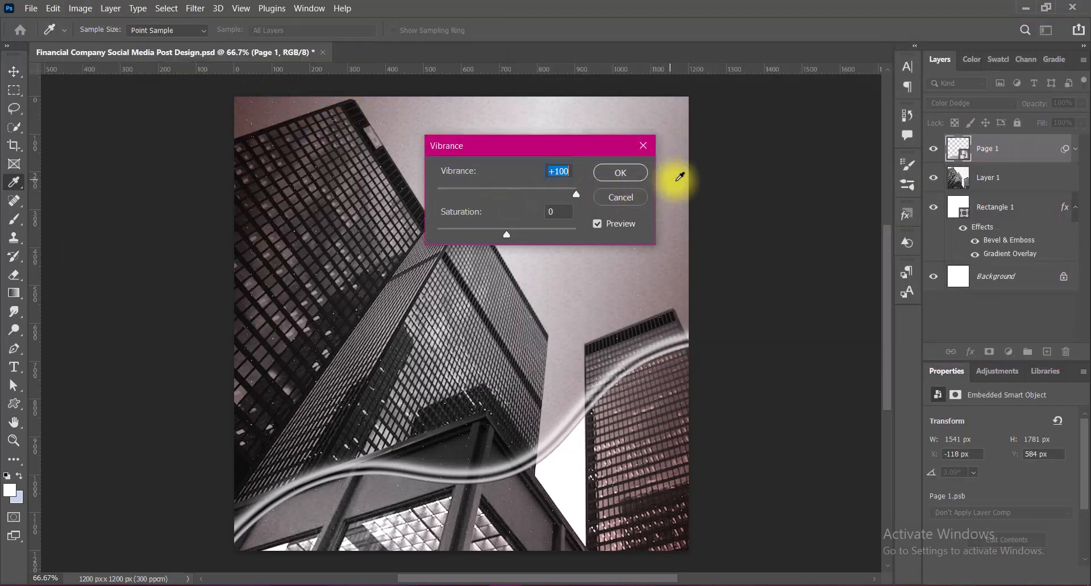
{"action": "double_click", "coordinate": [558, 171]}
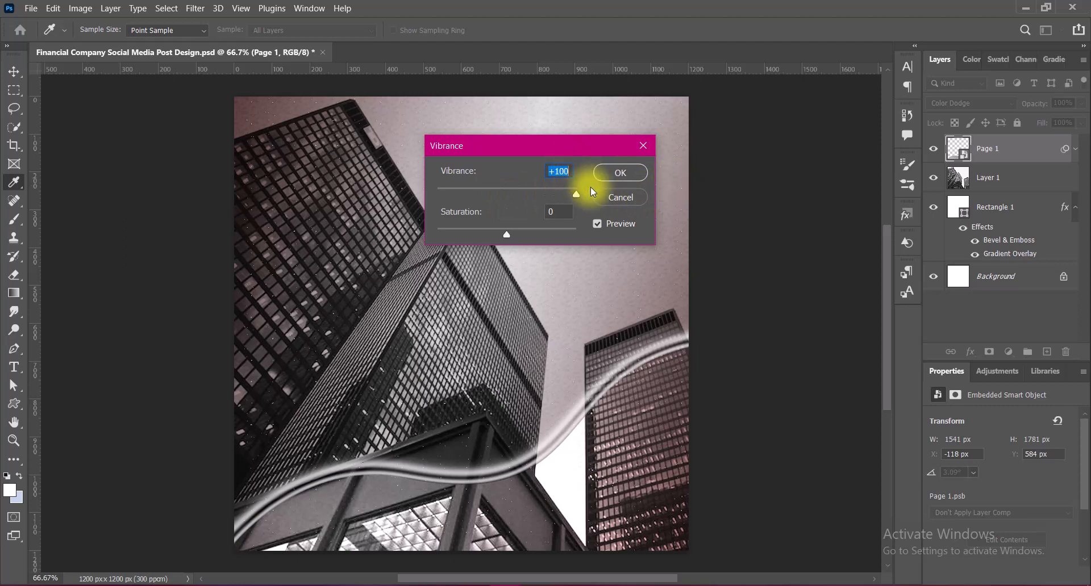
{"action": "left_click", "coordinate": [622, 173]}
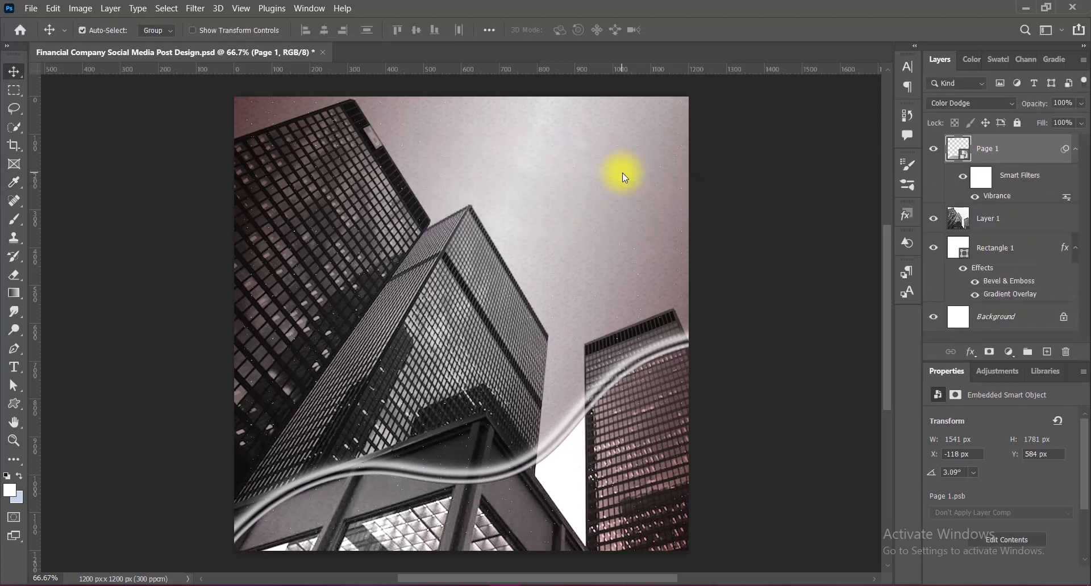
{"action": "left_click", "coordinate": [80, 8]}
{"action": "mouse_move", "coordinate": [114, 37]}
{"action": "left_click", "coordinate": [267, 40]}
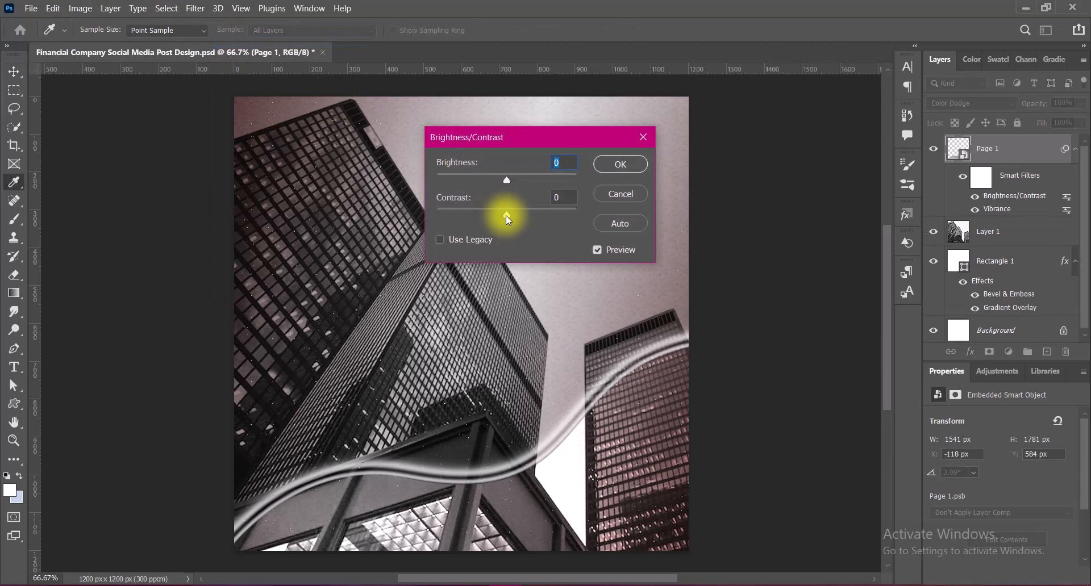
{"action": "left_click_drag", "start_coordinate": [506, 216], "coordinate": [626, 213]}
{"action": "left_click", "coordinate": [619, 194]}
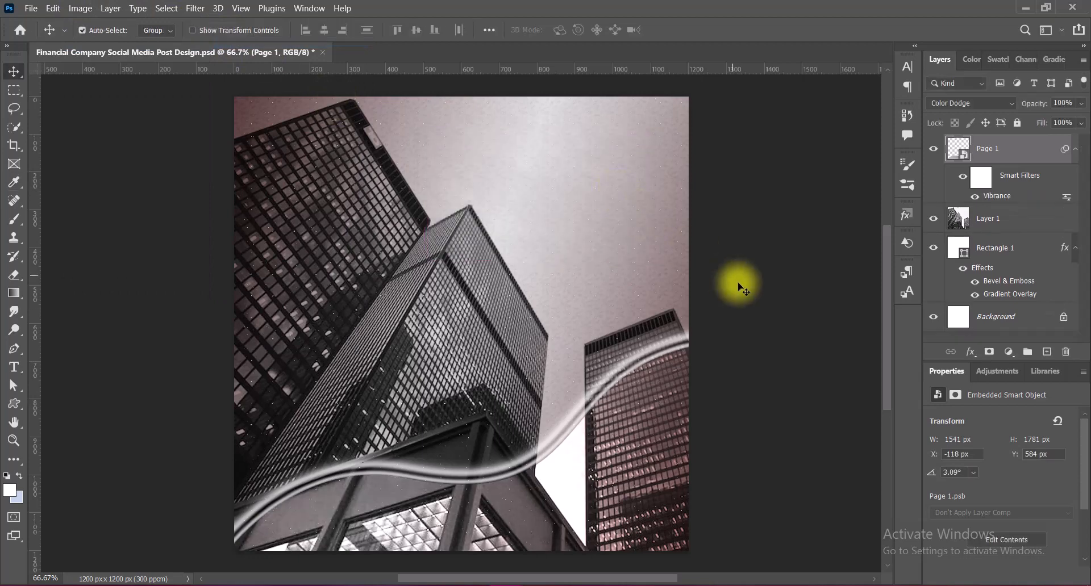
Save the document and draw a white circle about 825 px in diameter on a new layer over the photo's lower right part
{"action": "key", "text": "ctrl+s"}
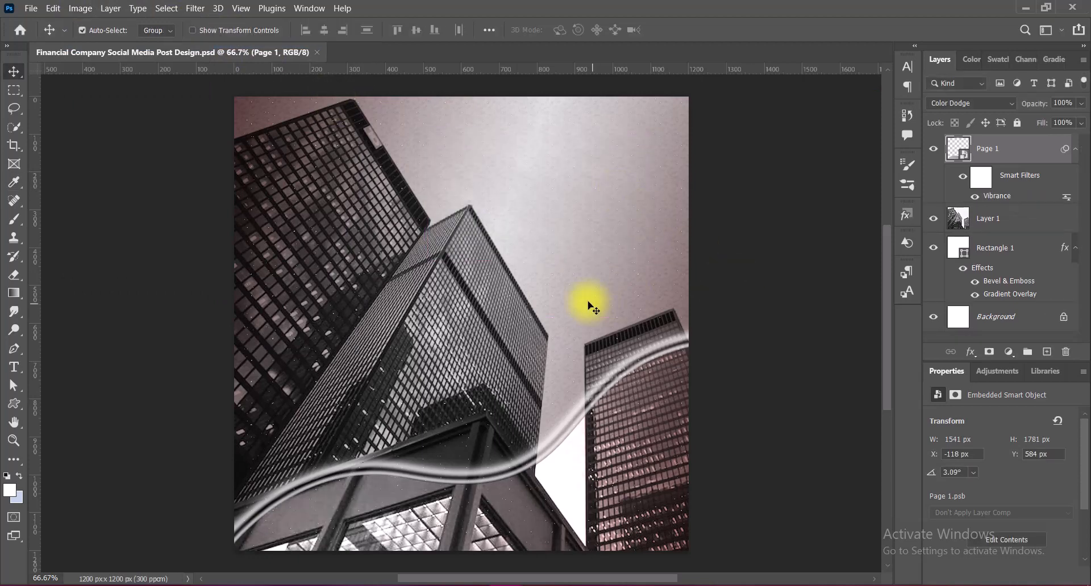
{"action": "left_click", "coordinate": [1047, 352]}
{"action": "left_click", "coordinate": [14, 404]}
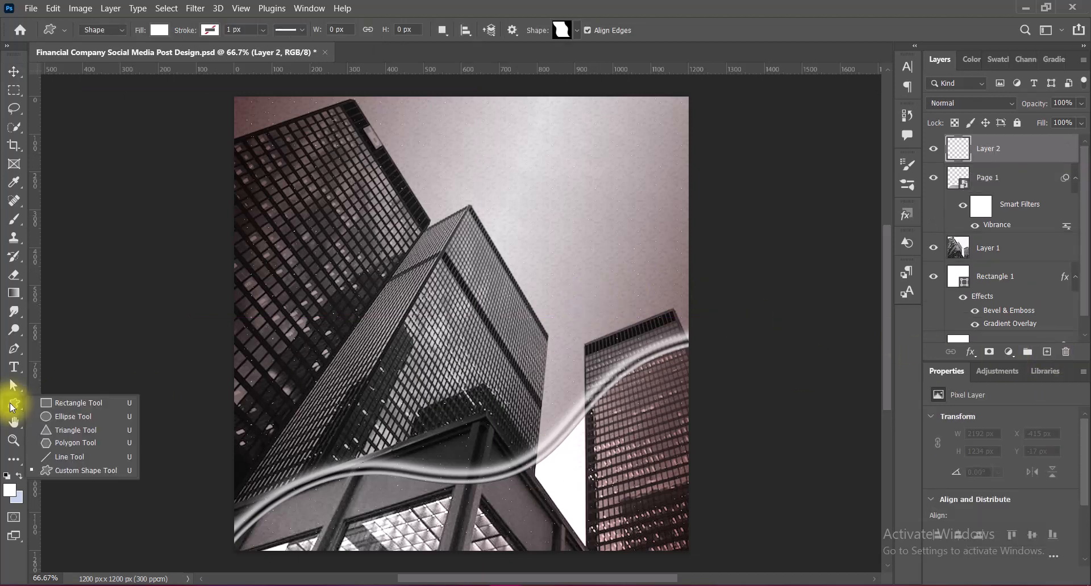
{"action": "left_click", "coordinate": [69, 415]}
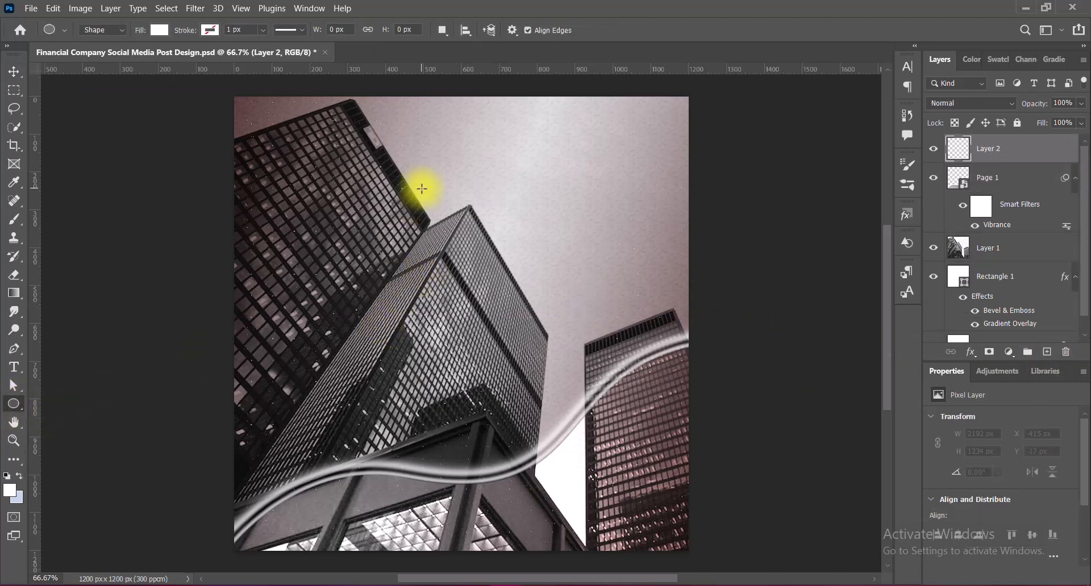
{"action": "left_click_drag", "start_coordinate": [421, 187], "coordinate": [834, 503]}
Place the circle's layer beneath Page 1 and shift the circle about 126 px right and 149 px up
{"action": "left_click", "coordinate": [13, 72]}
{"action": "left_click_drag", "start_coordinate": [989, 149], "coordinate": [997, 222]}
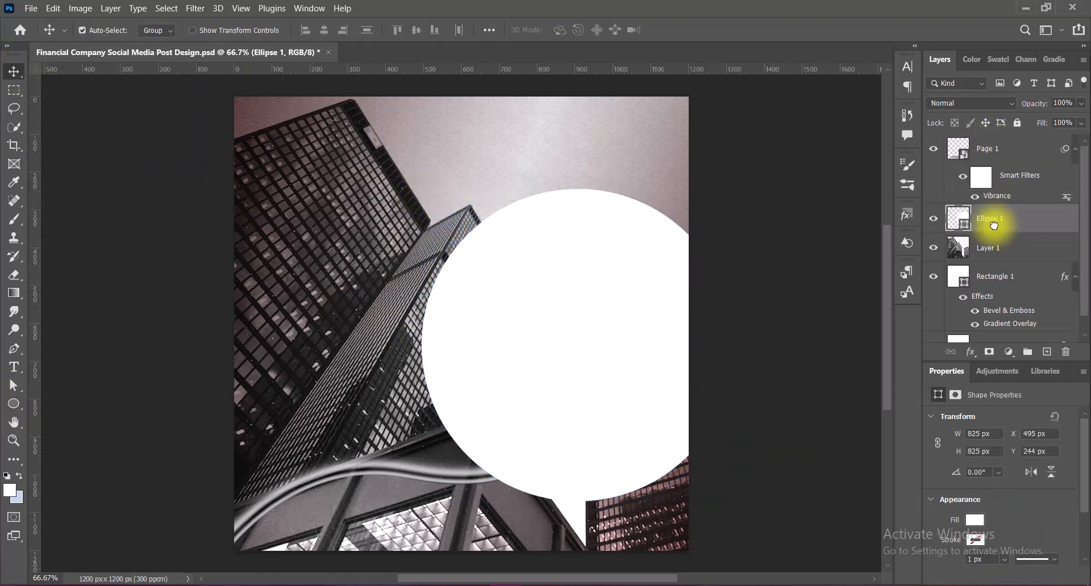
{"action": "left_click_drag", "start_coordinate": [594, 309], "coordinate": [641, 256]}
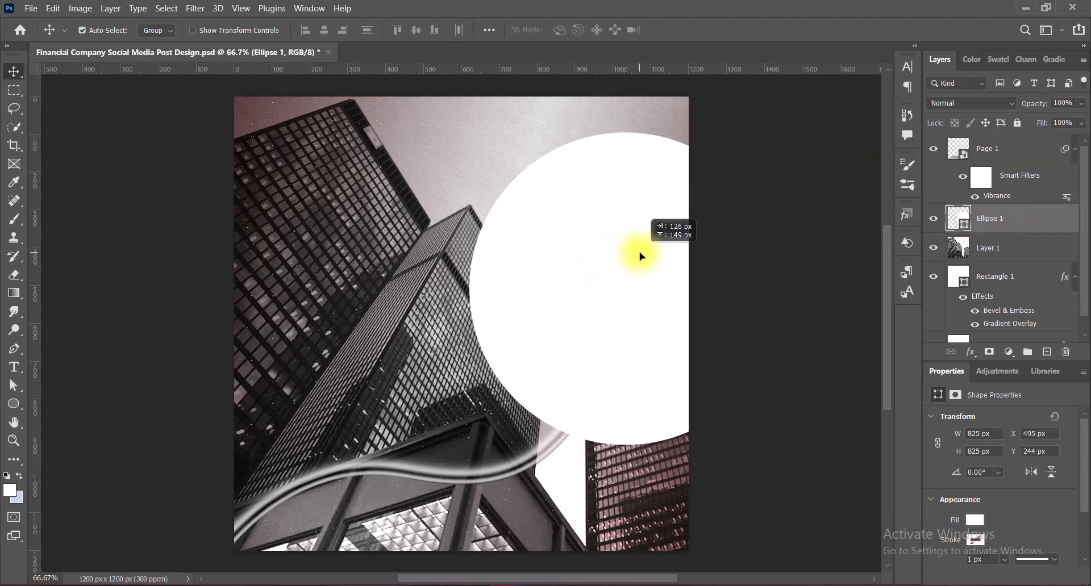
Add a Gradient Overlay layer style to the circle and show its settings
{"action": "right_click", "coordinate": [958, 219]}
{"action": "left_click", "coordinate": [958, 221]}
{"action": "left_click", "coordinate": [524, 239]}
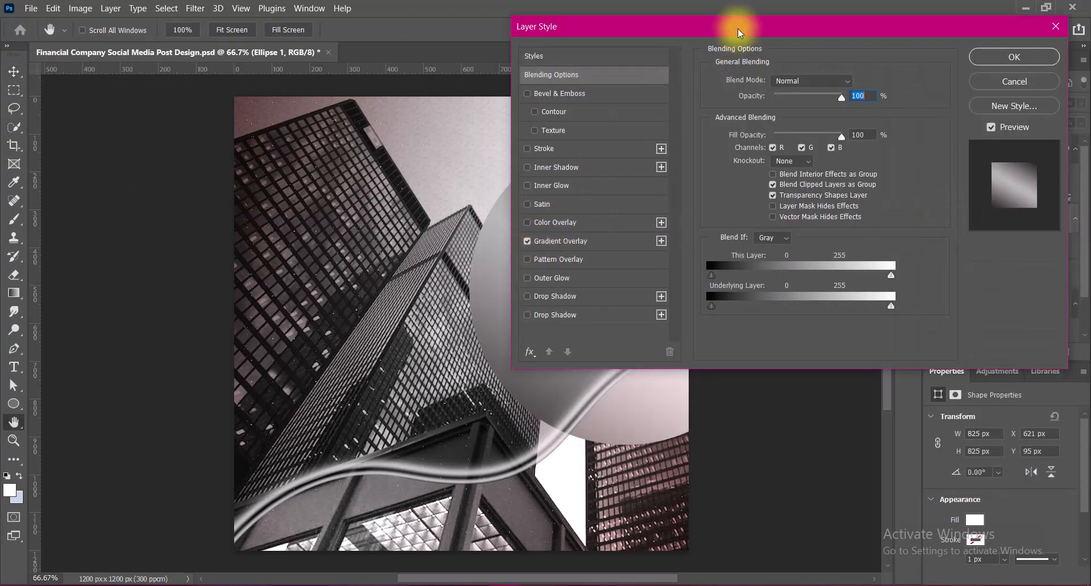
{"action": "left_click_drag", "start_coordinate": [738, 28], "coordinate": [869, 47]}
{"action": "left_click", "coordinate": [750, 258]}
Set the circle's gradient overlay to Radial style without Reverse, choose another interpolation method, and apply the layer style
{"action": "left_click", "coordinate": [935, 150]}
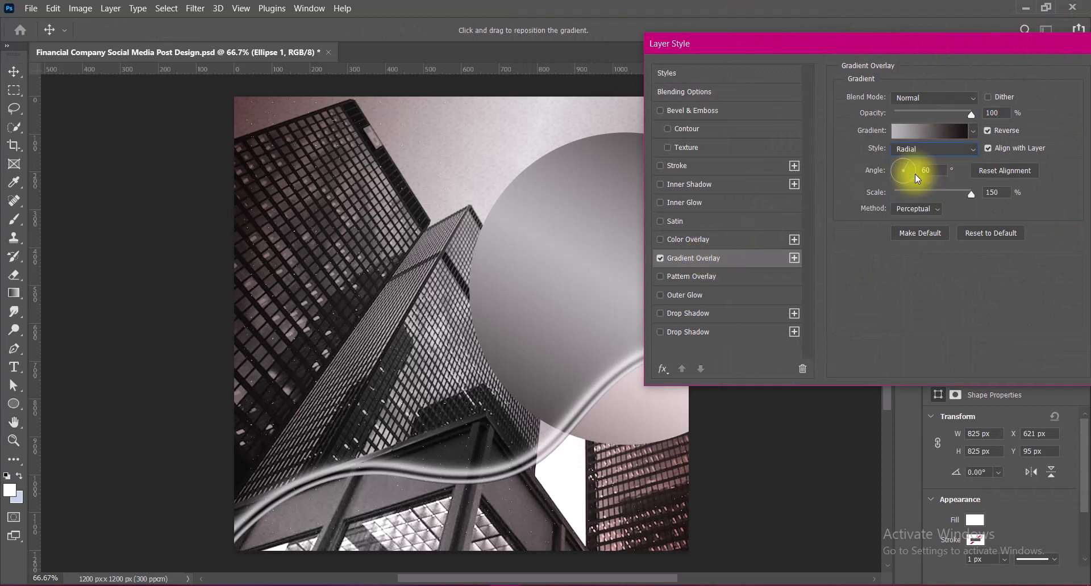
{"action": "left_click", "coordinate": [915, 174]}
{"action": "left_click", "coordinate": [988, 131]}
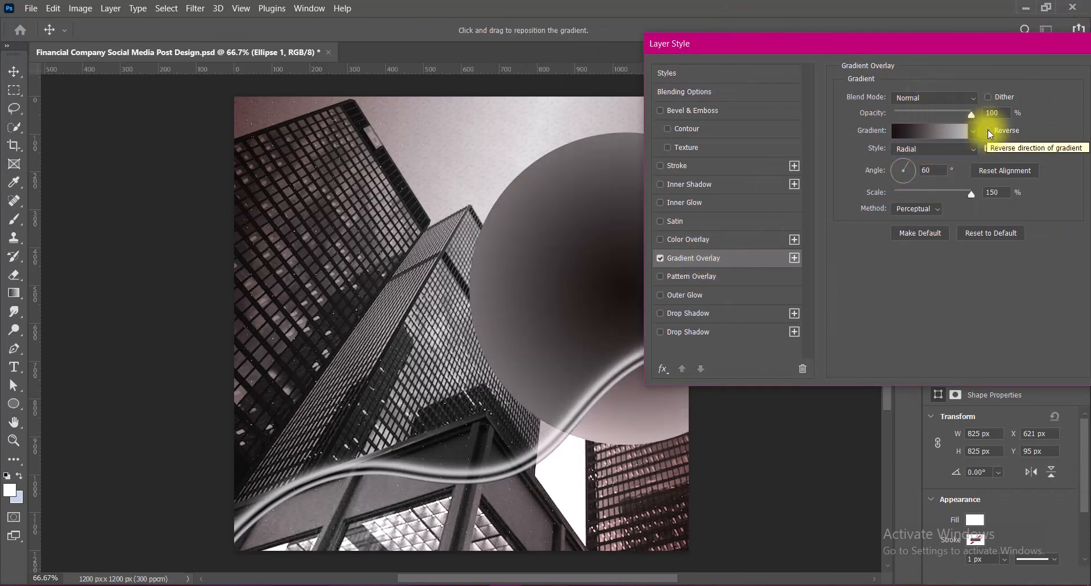
{"action": "left_click", "coordinate": [917, 209]}
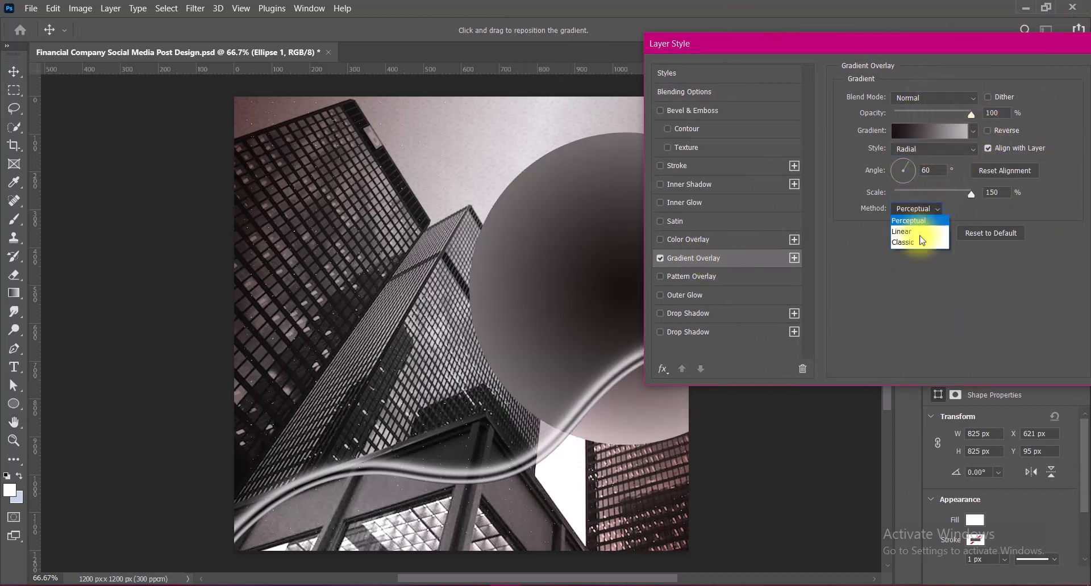
{"action": "left_click", "coordinate": [924, 236]}
{"action": "left_click", "coordinate": [1025, 76]}
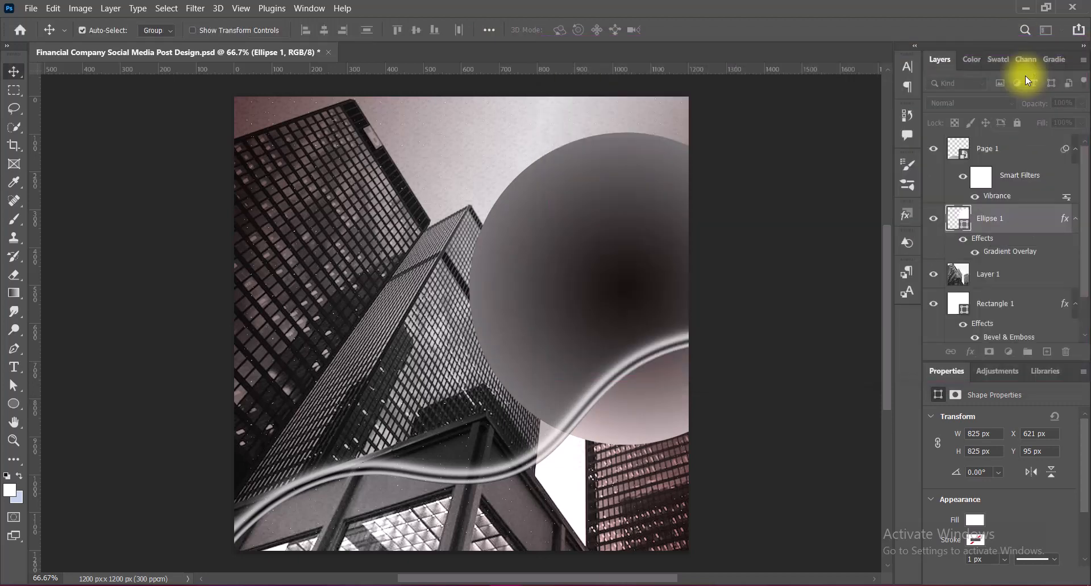
Add an Outer Glow effect to the circle's layer style and apply it
{"action": "double_click", "coordinate": [950, 218]}
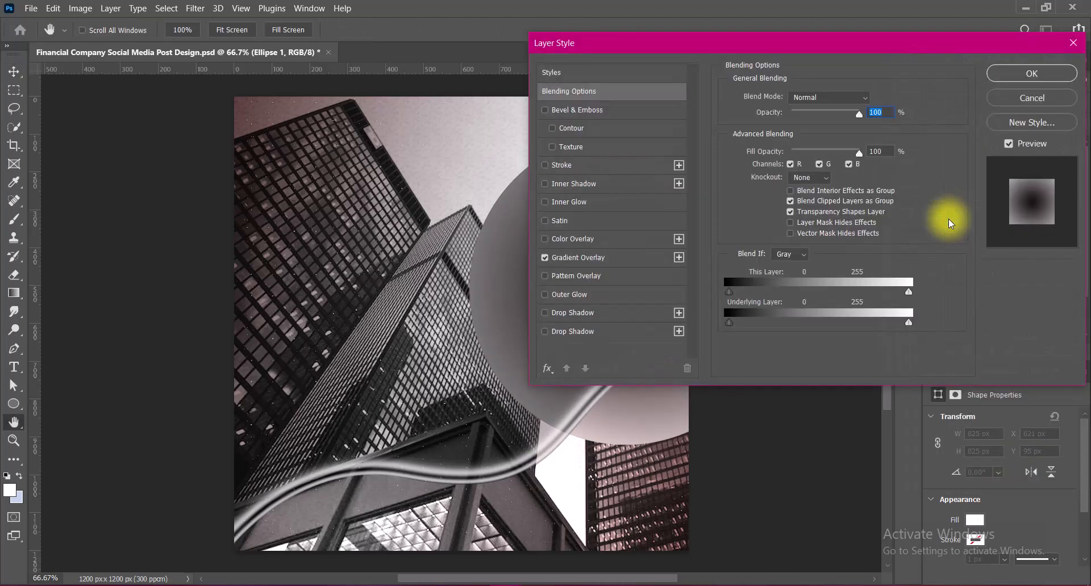
{"action": "left_click", "coordinate": [545, 295]}
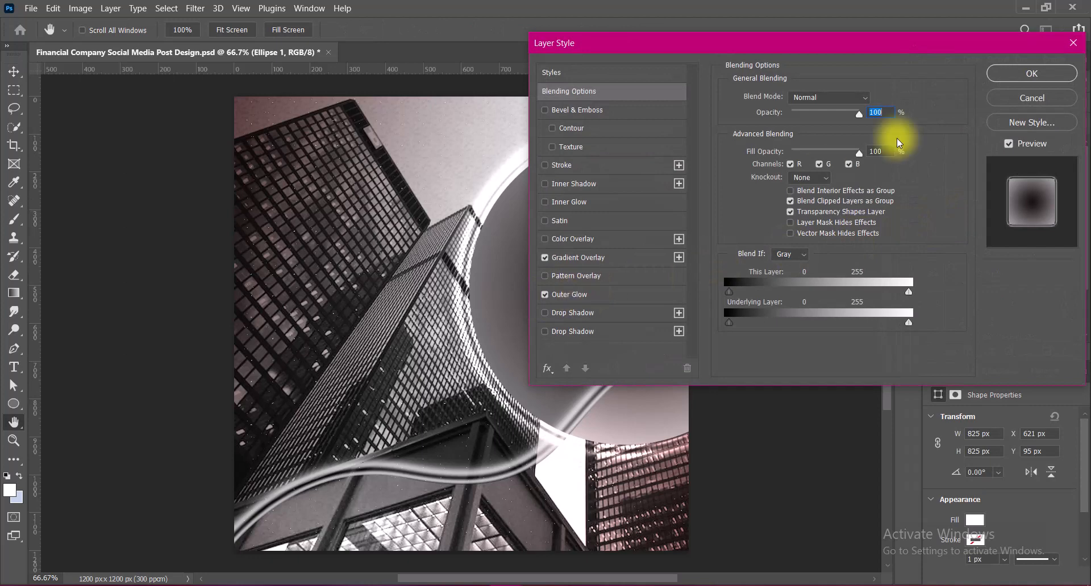
{"action": "left_click", "coordinate": [1045, 72]}
Convert the circle layer with its effects to a smart object
{"action": "right_click", "coordinate": [951, 217]}
{"action": "left_click", "coordinate": [872, 233]}
{"action": "right_click", "coordinate": [1008, 214]}
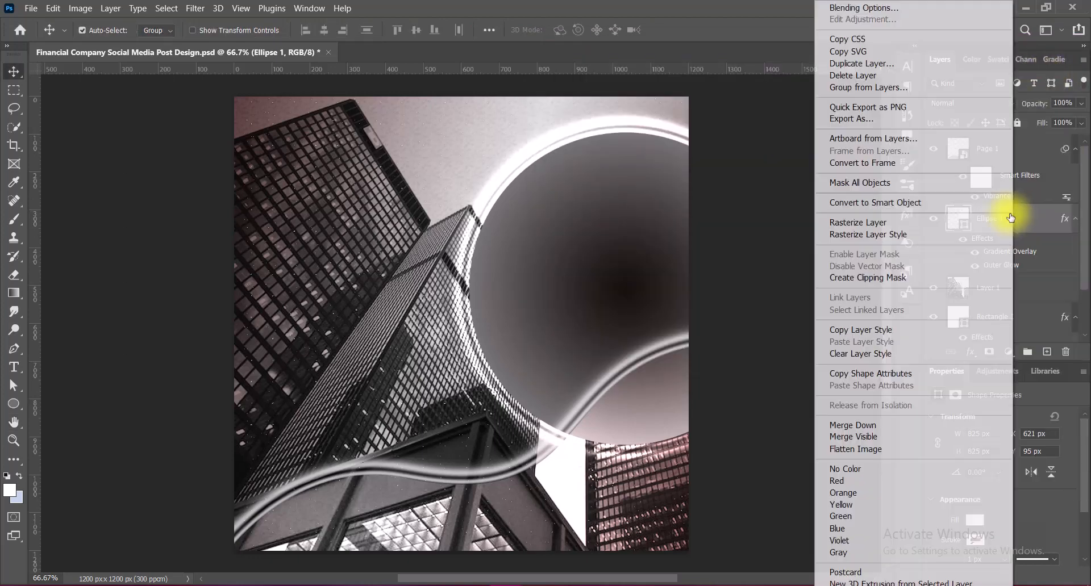
{"action": "left_click", "coordinate": [913, 203]}
Compare blend modes on the circle smart object and set it to Color Dodge
{"action": "left_click", "coordinate": [973, 104]}
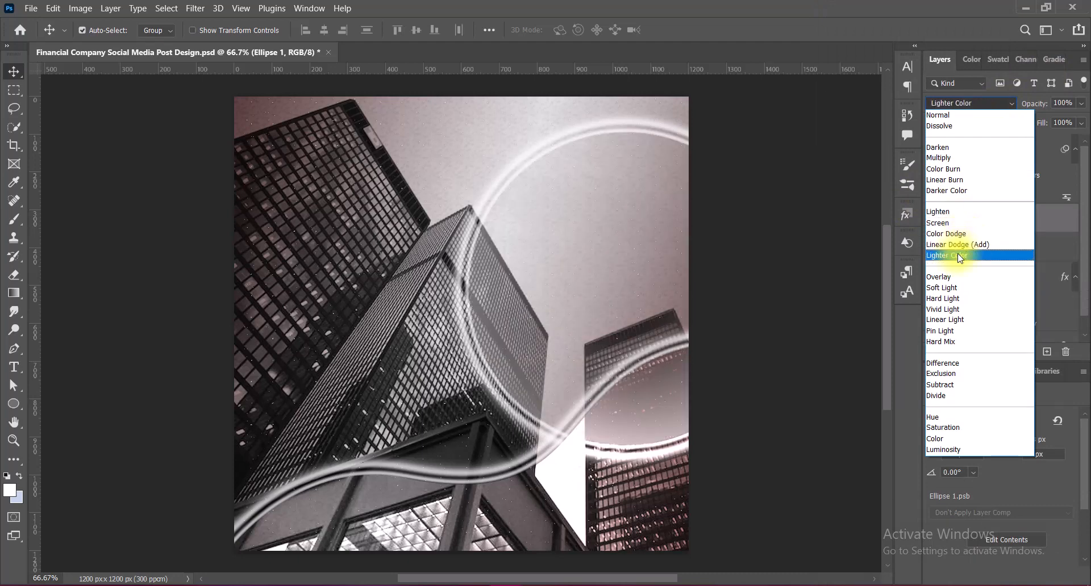
{"action": "key", "text": "Down"}
{"action": "key", "text": "Down"}
{"action": "key", "text": "Down"}
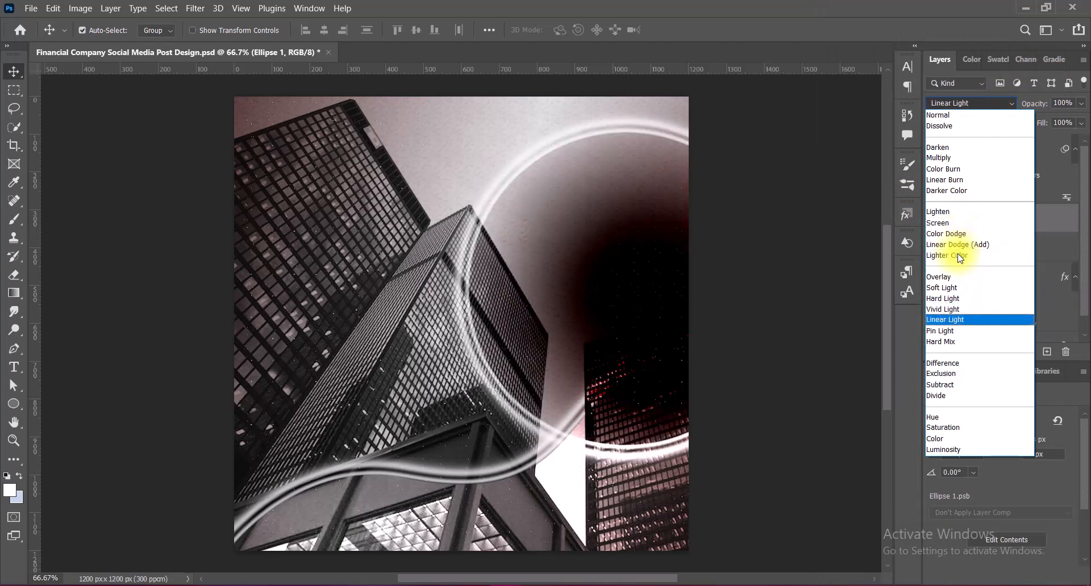
{"action": "key", "text": "Down"}
{"action": "key", "text": "Down"}
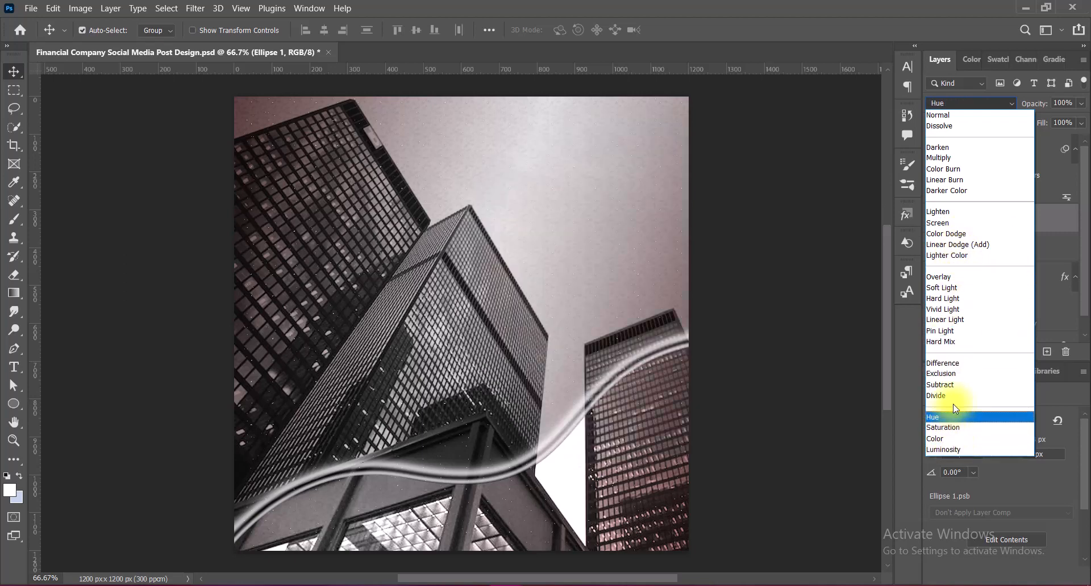
{"action": "key", "text": "Up"}
{"action": "key", "text": "Up"}
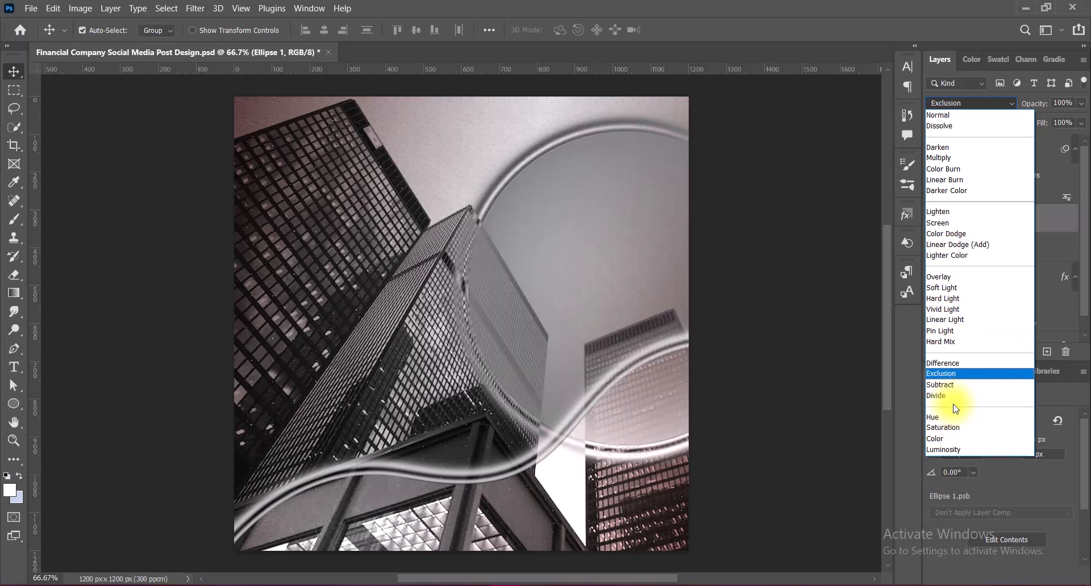
{"action": "key", "text": "Up"}
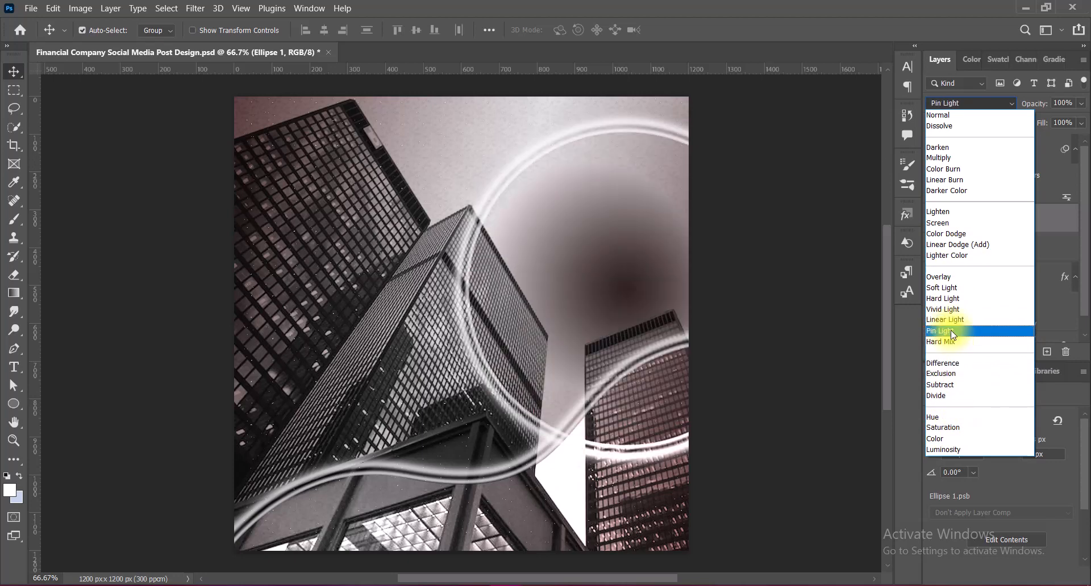
{"action": "key", "text": "Up"}
{"action": "key", "text": "Up"}
{"action": "key", "text": "Up"}
{"action": "key", "text": "Up"}
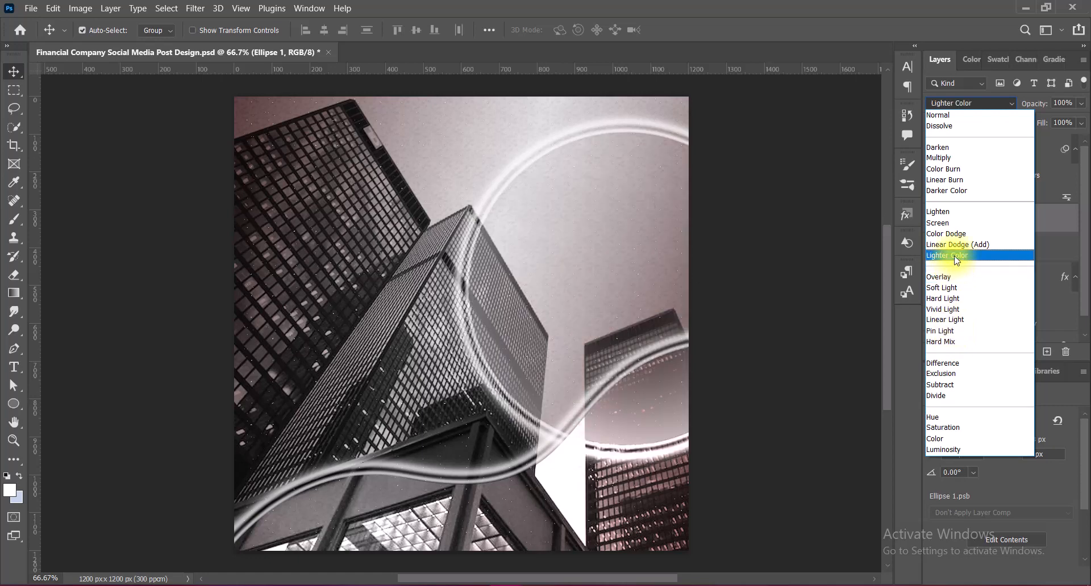
{"action": "key", "text": "Up"}
{"action": "key", "text": "Up"}
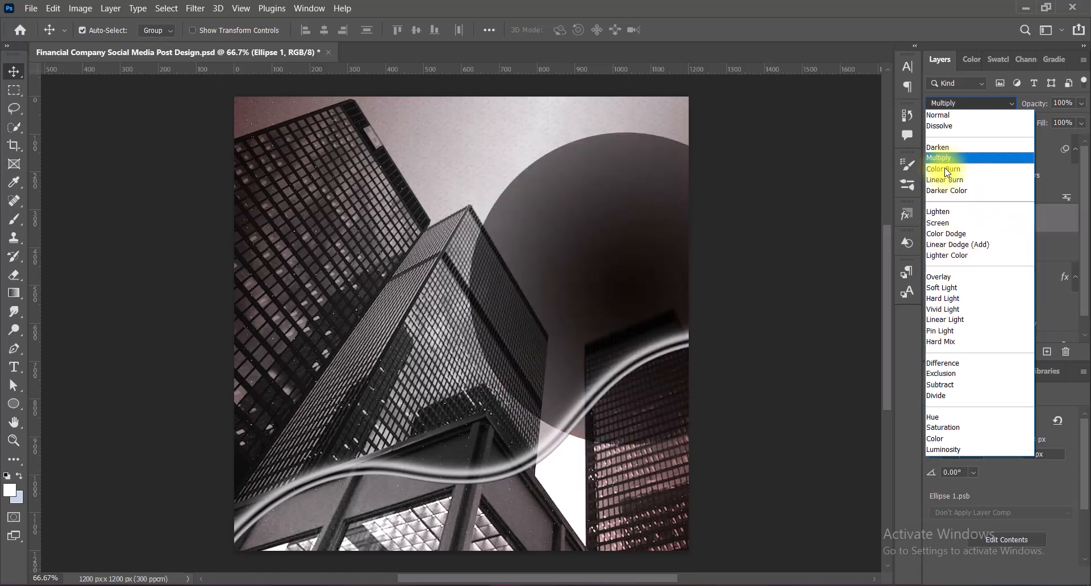
{"action": "left_click", "coordinate": [952, 234]}
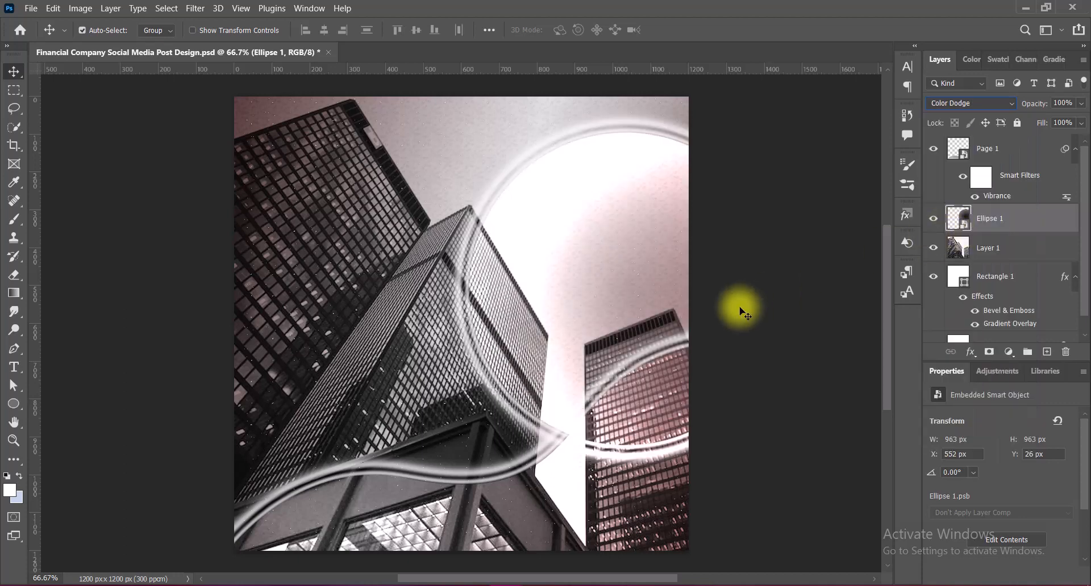
Apply a Vibrance adjustment of +100 to the circle smart object and deselect it
{"action": "left_click", "coordinate": [80, 8]}
{"action": "mouse_move", "coordinate": [97, 35]}
{"action": "left_click", "coordinate": [396, 103]}
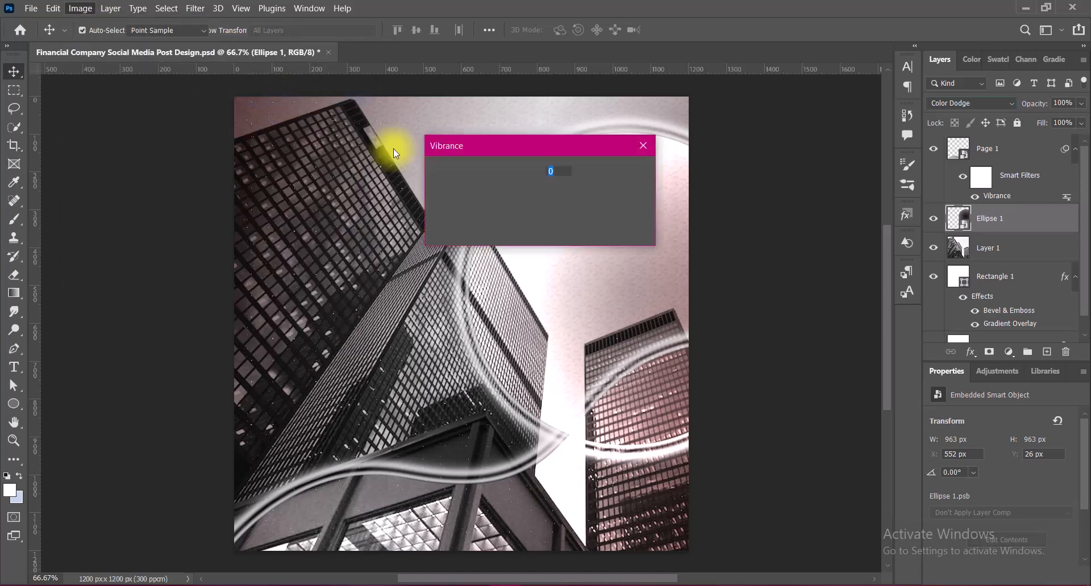
{"action": "left_click_drag", "start_coordinate": [505, 193], "coordinate": [504, 194]}
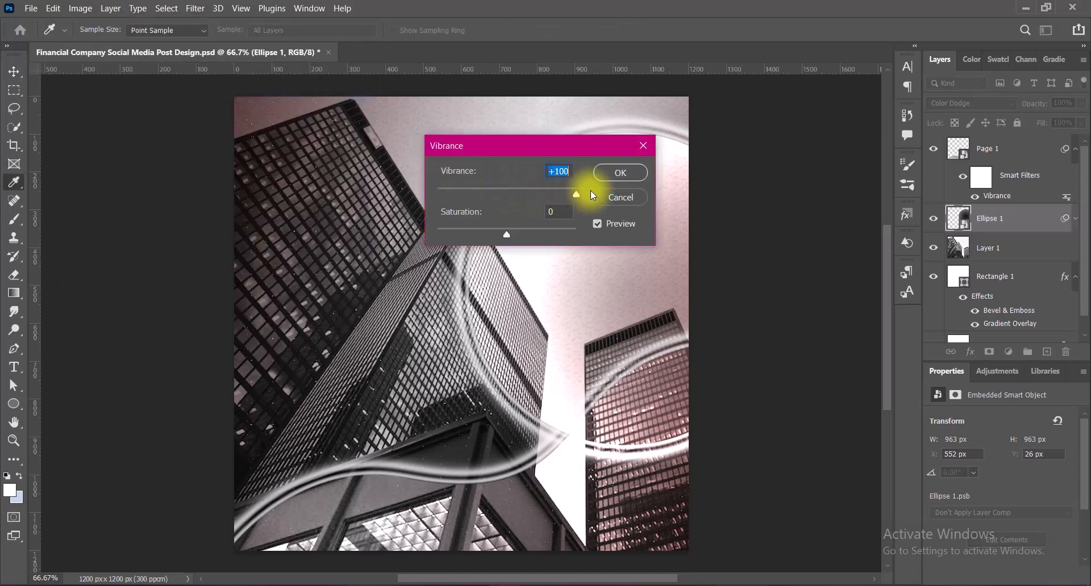
{"action": "key", "text": "Return"}
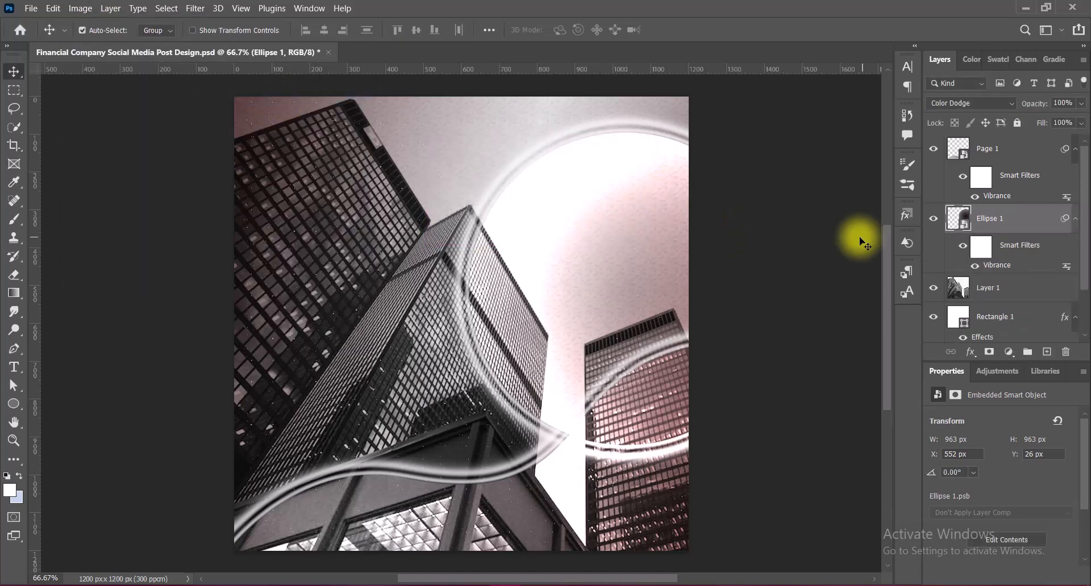
{"action": "left_click", "coordinate": [748, 232]}
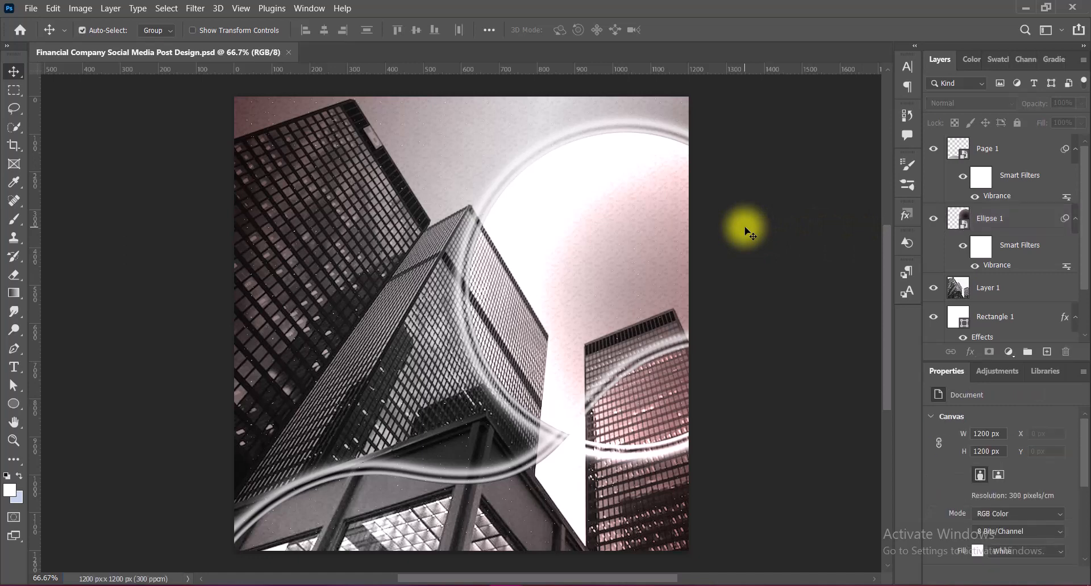
Scale the circle smart object up to about 120% and position its upper edge near the top of the canvas
{"action": "left_click", "coordinate": [566, 196], "text": "ctrl"}
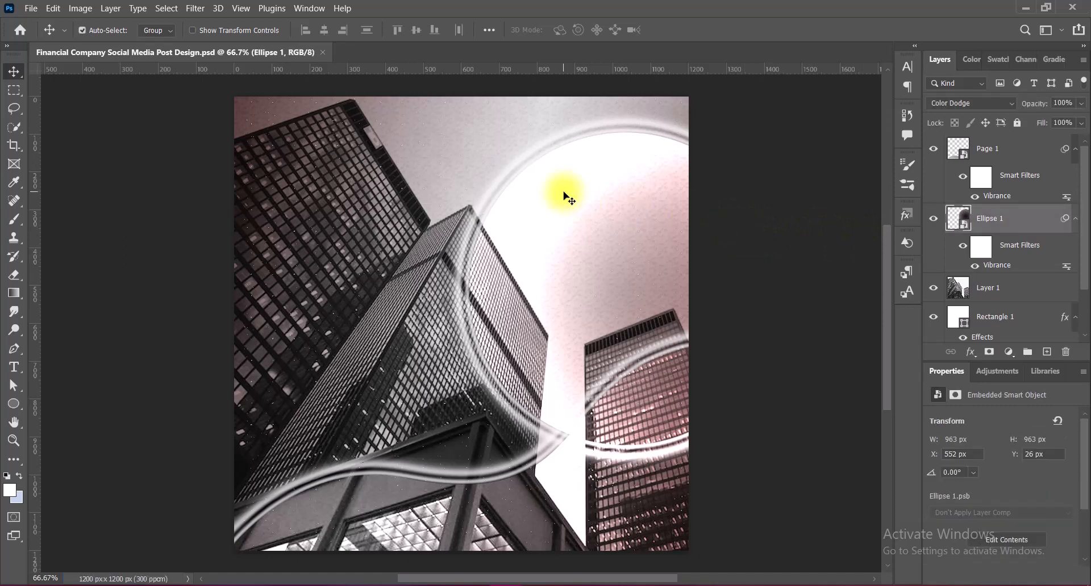
{"action": "key", "text": "ctrl+t"}
{"action": "left_click", "coordinate": [591, 243]}
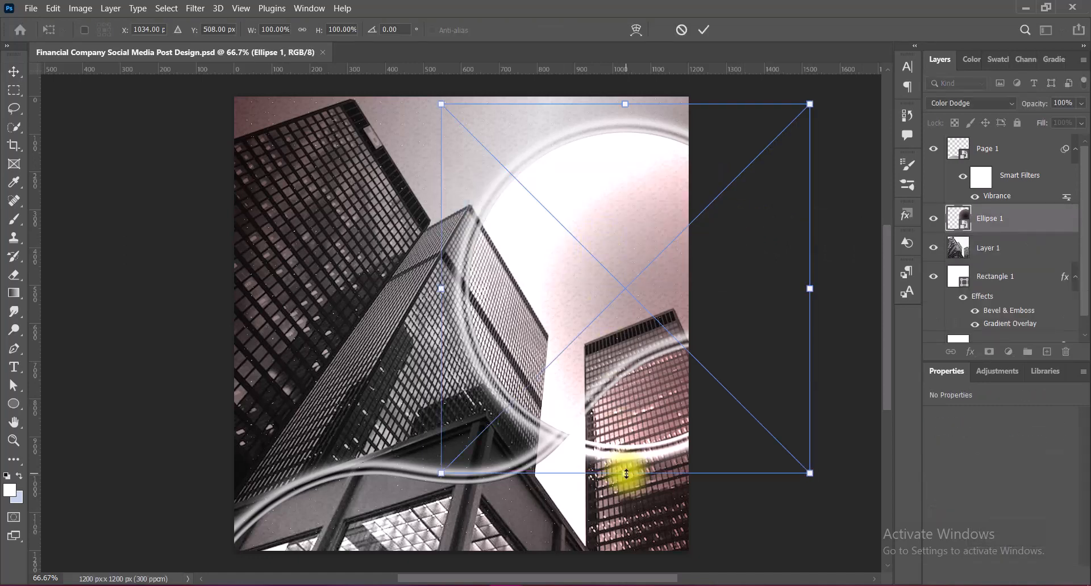
{"action": "left_click_drag", "start_coordinate": [626, 474], "coordinate": [641, 577]}
{"action": "scroll", "coordinate": [727, 298], "scroll_direction": "up", "scroll_amount": 2}
{"action": "left_click_drag", "start_coordinate": [605, 213], "coordinate": [609, 205]}
{"action": "left_click_drag", "start_coordinate": [629, 102], "coordinate": [631, 138]}
{"action": "left_click_drag", "start_coordinate": [633, 326], "coordinate": [635, 259]}
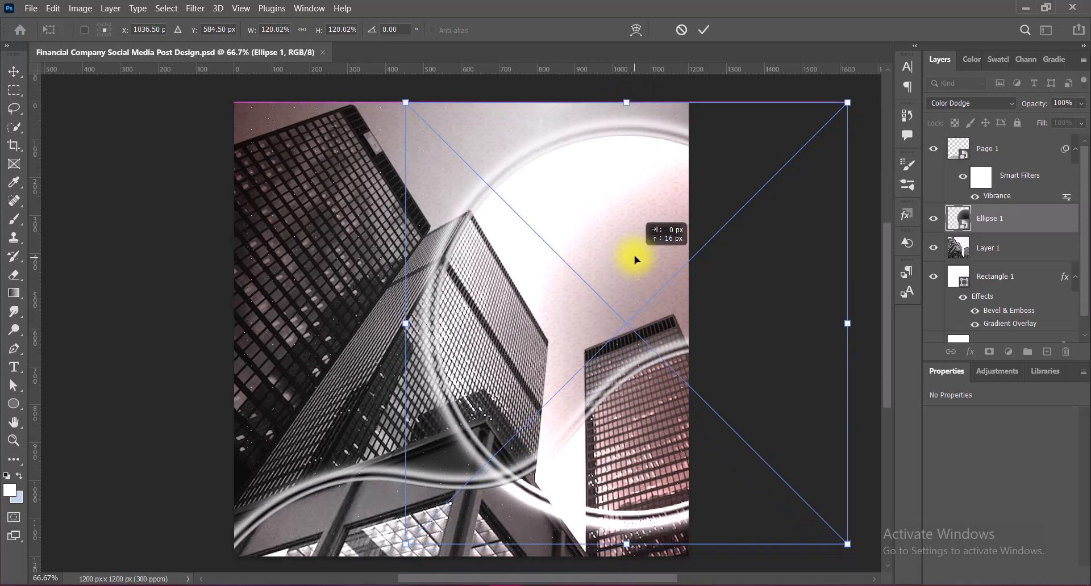
{"action": "key", "text": "Return"}
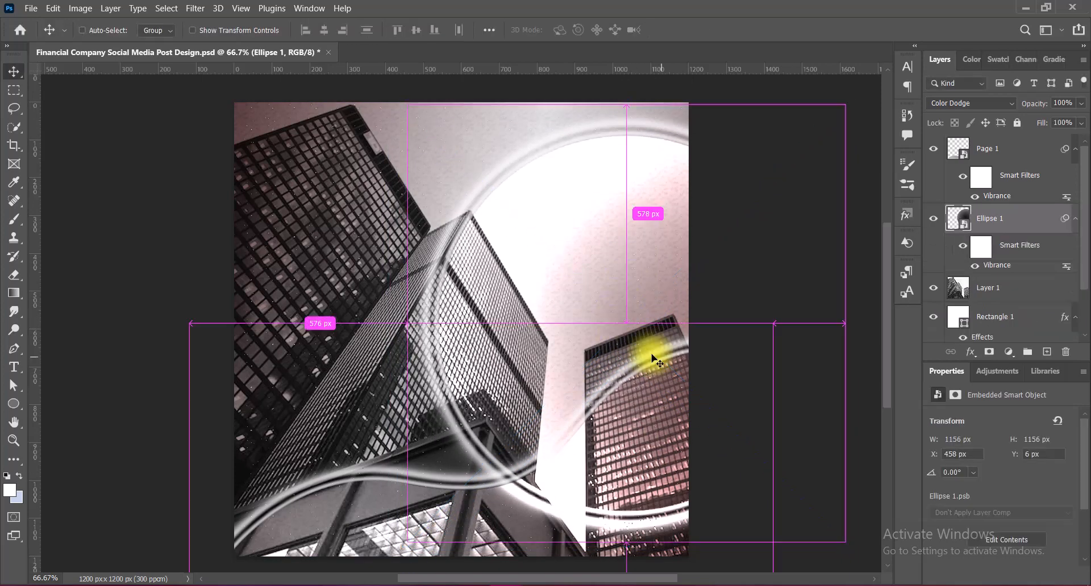
Rasterize the circle layer and erase its lower part below the wave, reducing the eraser size to 200
{"action": "right_click", "coordinate": [1045, 218]}
{"action": "left_click", "coordinate": [966, 365]}
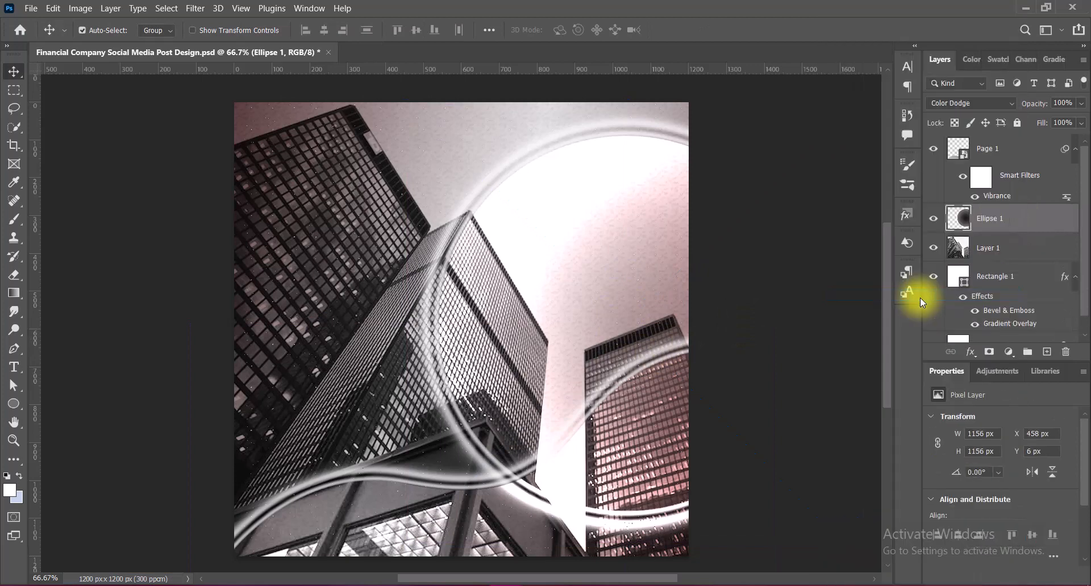
{"action": "left_click", "coordinate": [14, 275]}
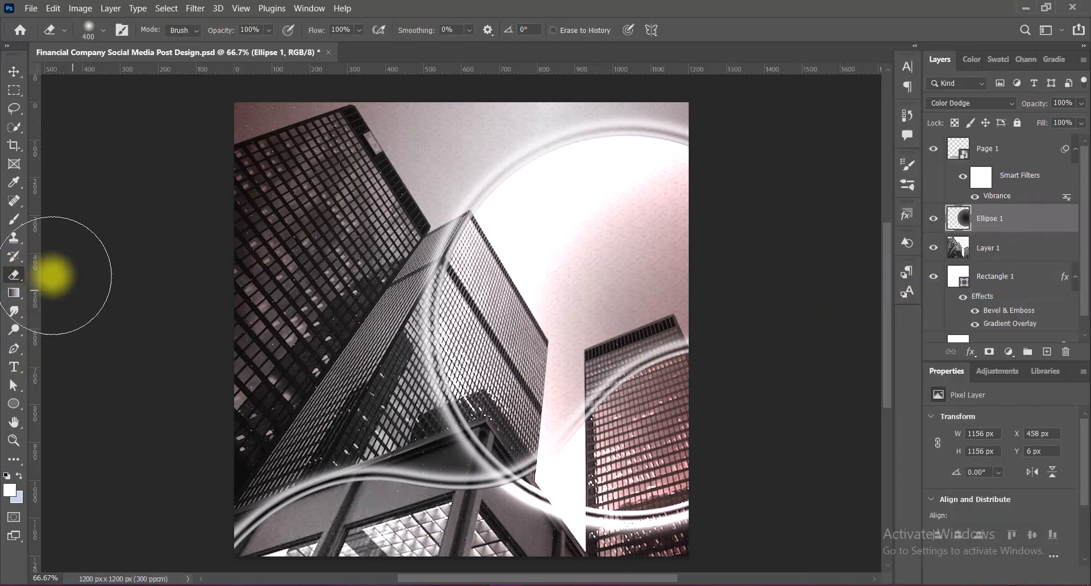
{"action": "mouse_move", "coordinate": [704, 489]}
{"action": "left_mouse_down"}
{"action": "mouse_move", "coordinate": [548, 523]}
{"action": "mouse_move", "coordinate": [652, 482]}
{"action": "mouse_move", "coordinate": [669, 427]}
{"action": "mouse_move", "coordinate": [634, 477]}
{"action": "left_mouse_up"}
{"action": "key", "text": "bracketleft"}
{"action": "key", "text": "bracketleft"}
{"action": "key", "text": "bracketleft"}
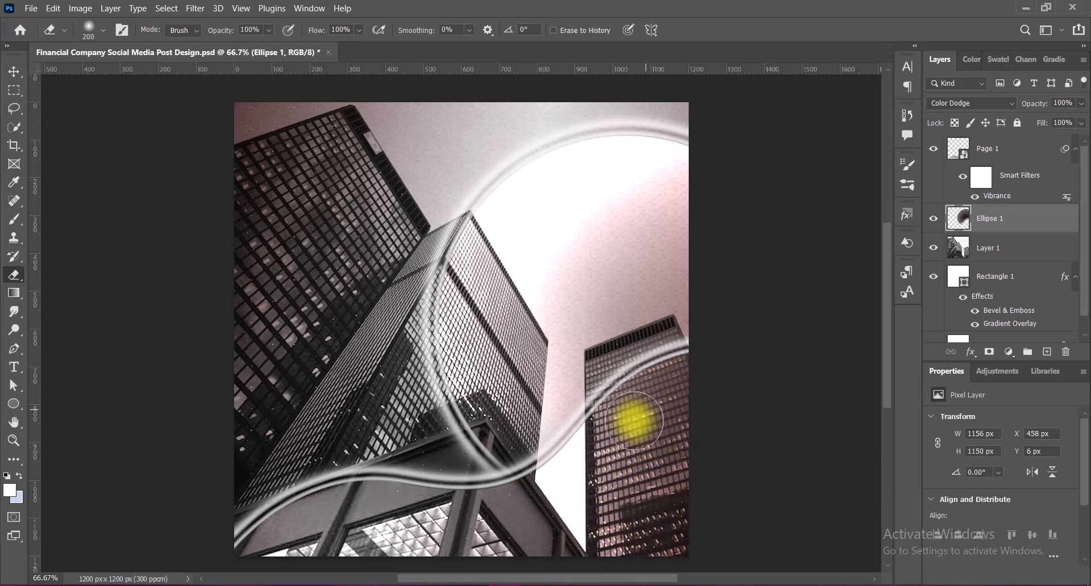
{"action": "mouse_move", "coordinate": [539, 507]}
{"action": "left_mouse_down"}
{"action": "mouse_move", "coordinate": [552, 530]}
{"action": "mouse_move", "coordinate": [671, 411]}
{"action": "left_mouse_up"}
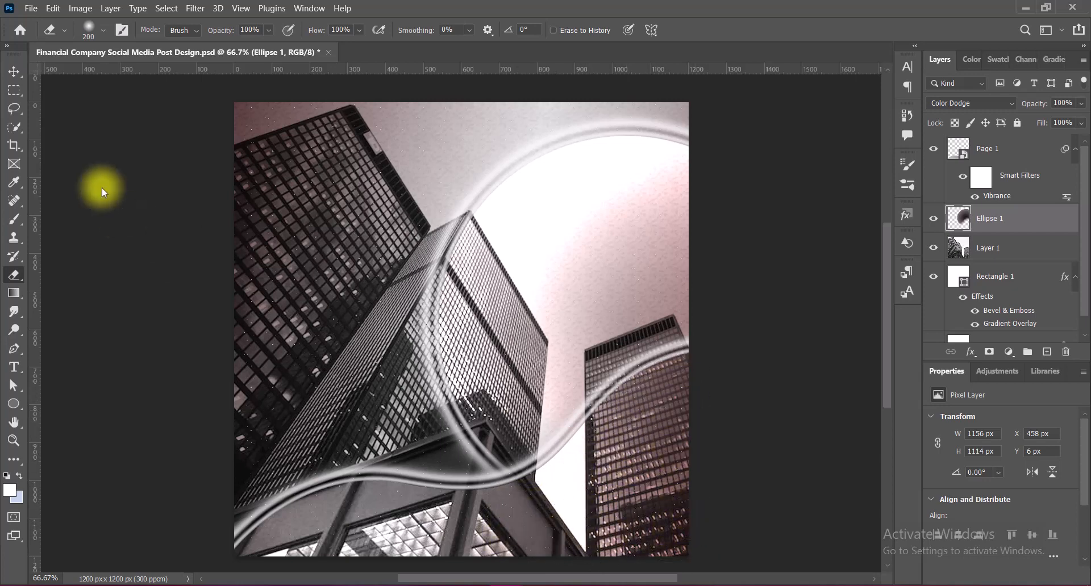
Paste the businesswoman cutout, enlarge it to about 193%, and place it in front of the circle with its base on the canvas bottom
{"action": "left_click", "coordinate": [14, 71]}
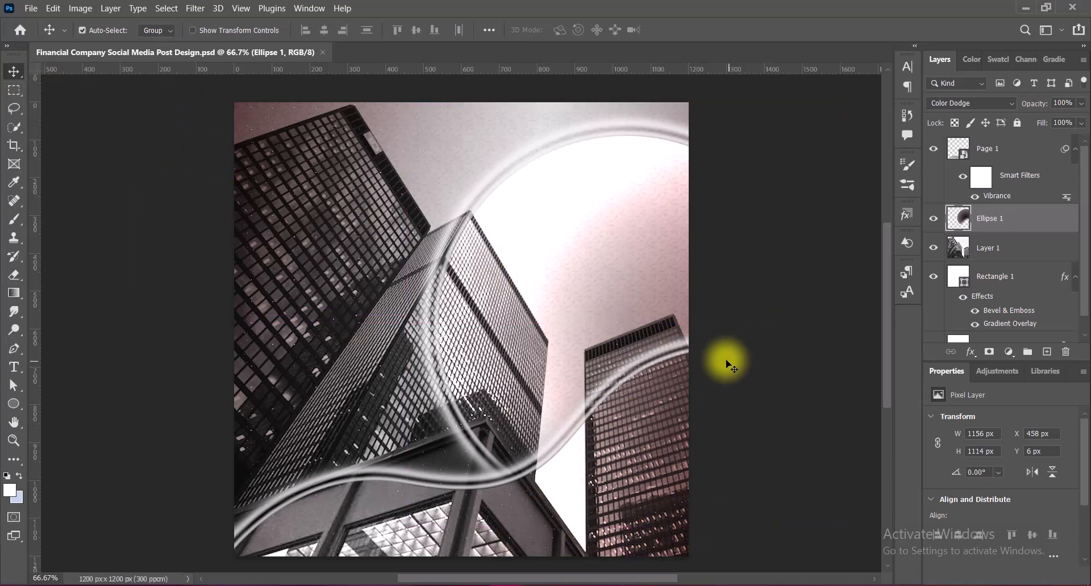
{"action": "key", "text": "ctrl+v"}
{"action": "key", "text": "ctrl+t"}
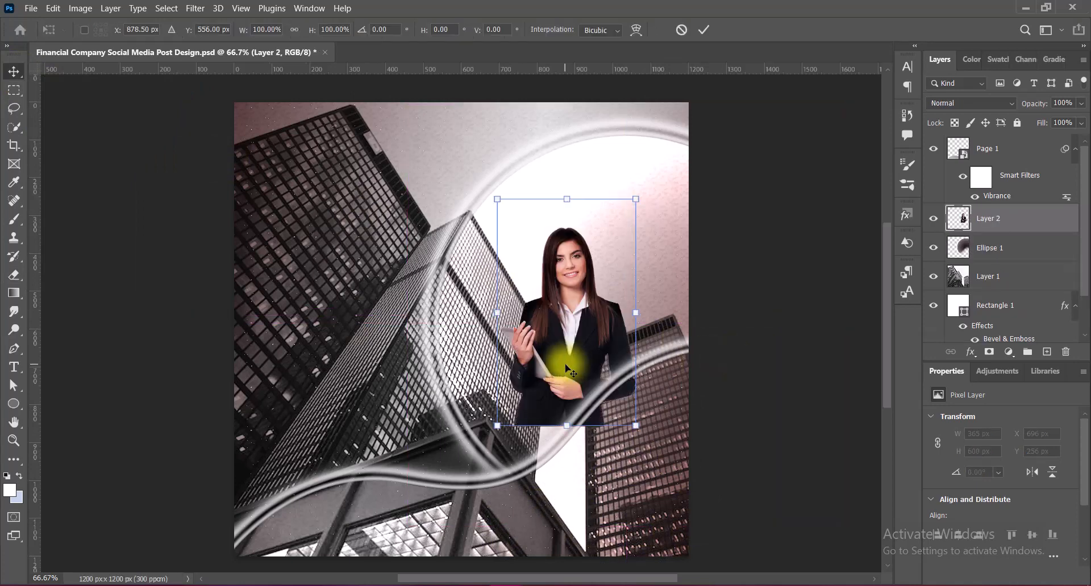
{"action": "left_click_drag", "start_coordinate": [567, 434], "coordinate": [571, 562]}
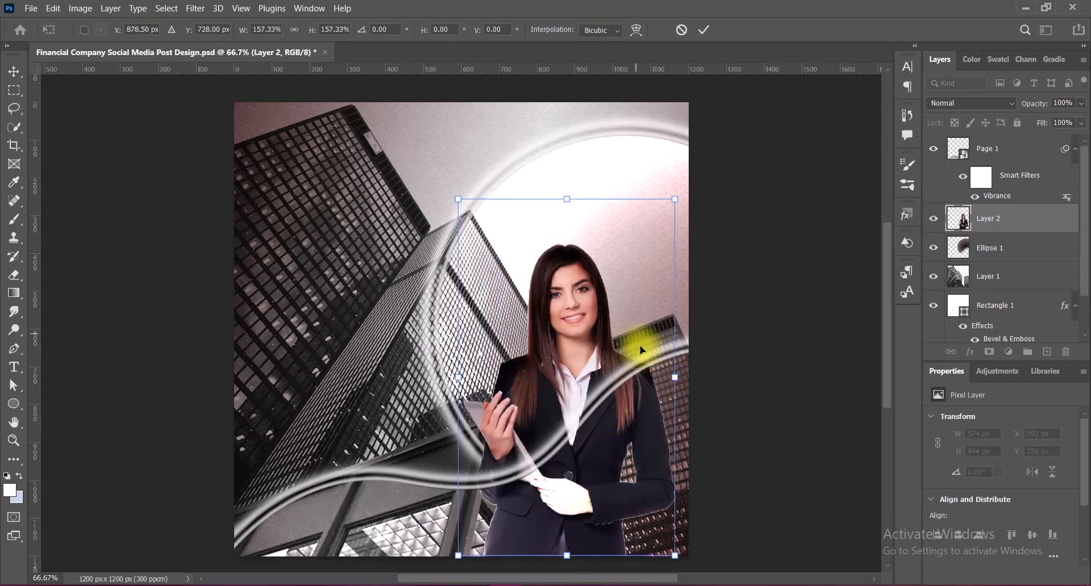
{"action": "left_click_drag", "start_coordinate": [567, 199], "coordinate": [567, 123]}
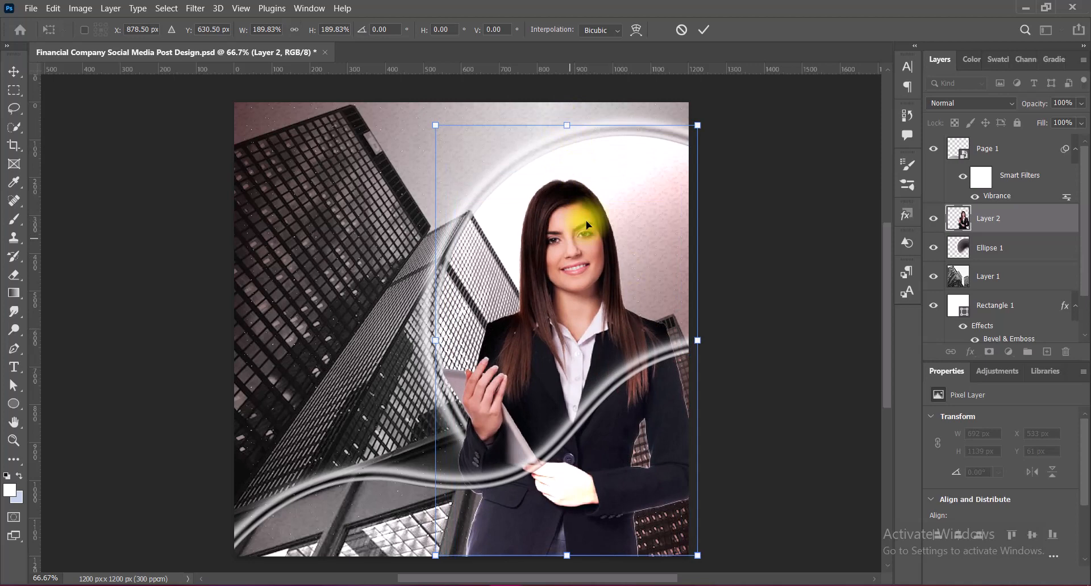
{"action": "mouse_move", "coordinate": [587, 246]}
{"action": "left_mouse_down"}
{"action": "mouse_move", "coordinate": [594, 236]}
{"action": "mouse_move", "coordinate": [579, 255]}
{"action": "mouse_move", "coordinate": [602, 250]}
{"action": "mouse_move", "coordinate": [576, 252]}
{"action": "left_mouse_up"}
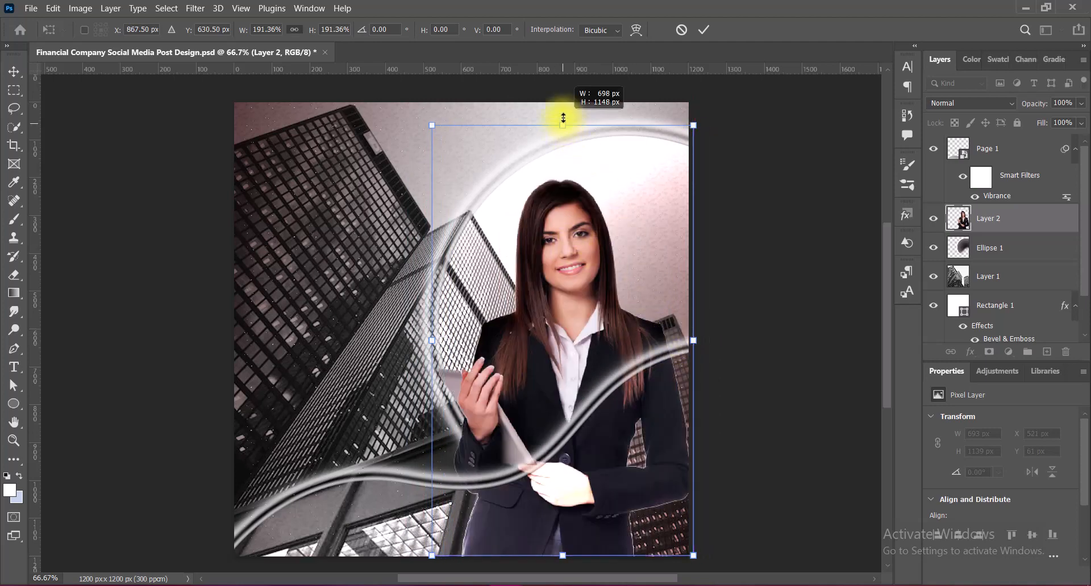
{"action": "mouse_move", "coordinate": [563, 118]}
{"action": "left_mouse_down"}
{"action": "mouse_move", "coordinate": [558, 97]}
{"action": "mouse_move", "coordinate": [562, 118]}
{"action": "left_mouse_up"}
{"action": "mouse_move", "coordinate": [574, 361]}
{"action": "left_mouse_down"}
{"action": "mouse_move", "coordinate": [576, 347]}
{"action": "mouse_move", "coordinate": [588, 361]}
{"action": "left_mouse_up"}
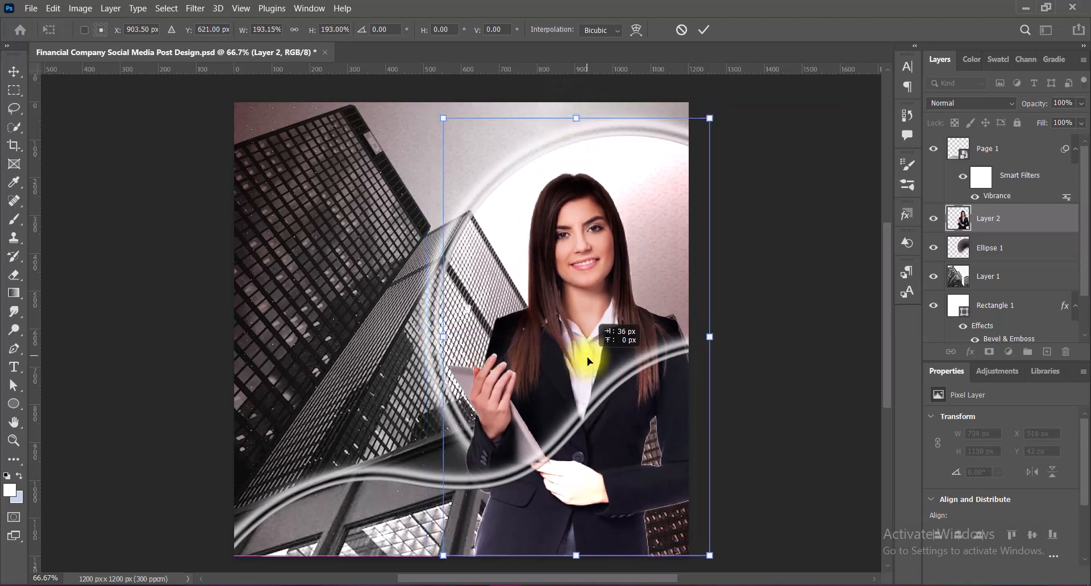
{"action": "key", "text": "Return"}
Nudge the businesswoman cutout left to an X position of 525 px
{"action": "right_click", "coordinate": [589, 359]}
{"action": "left_click", "coordinate": [577, 352]}
{"action": "key", "text": "Left"}
{"action": "key", "text": "Left"}
{"action": "key", "text": "Left"}
{"action": "key", "text": "Left"}
{"action": "key", "text": "Left"}
{"action": "key", "text": "Left"}
{"action": "key", "text": "Left"}
{"action": "key", "text": "Left"}
{"action": "key", "text": "Left"}
{"action": "key", "text": "Left"}
{"action": "key", "text": "Left"}
{"action": "key", "text": "Left"}
{"action": "key", "text": "Left"}
{"action": "key", "text": "Left"}
{"action": "key", "text": "Left"}
{"action": "key", "text": "Left"}
{"action": "key", "text": "Left"}
{"action": "key", "text": "Left"}
{"action": "key", "text": "Left"}
{"action": "key", "text": "Left"}
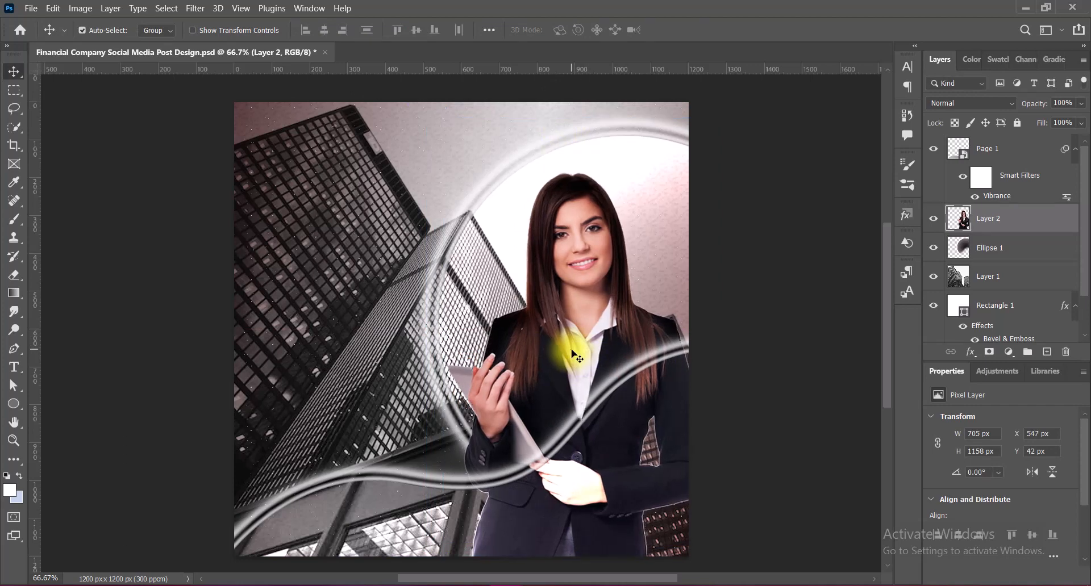
{"action": "key", "text": "Right"}
{"action": "key", "text": "Right"}
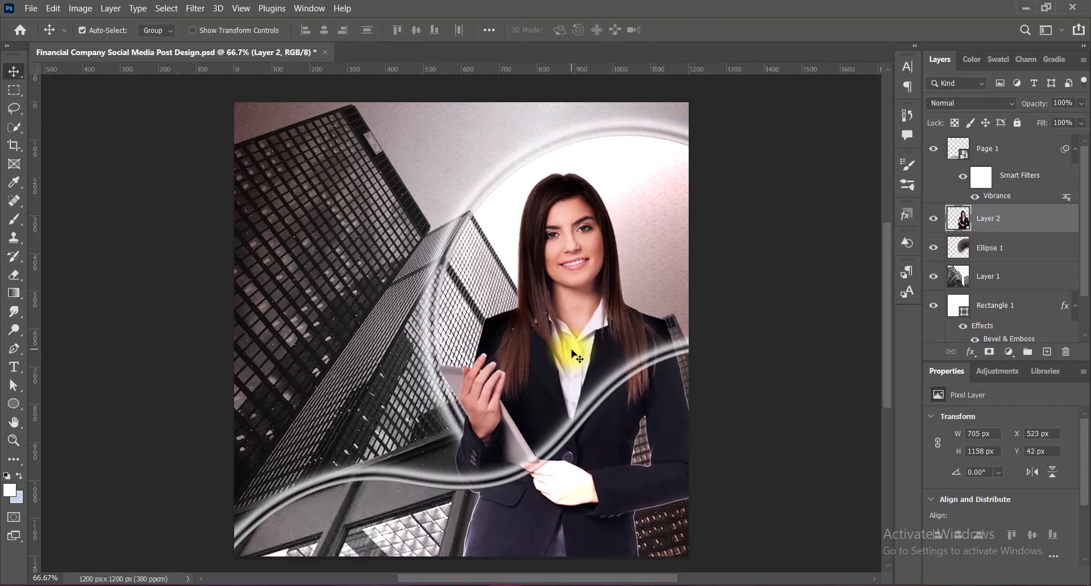
Apply a Hue/Saturation adjustment to the businesswoman layer using the Increase Saturation preset
{"action": "left_click", "coordinate": [80, 8]}
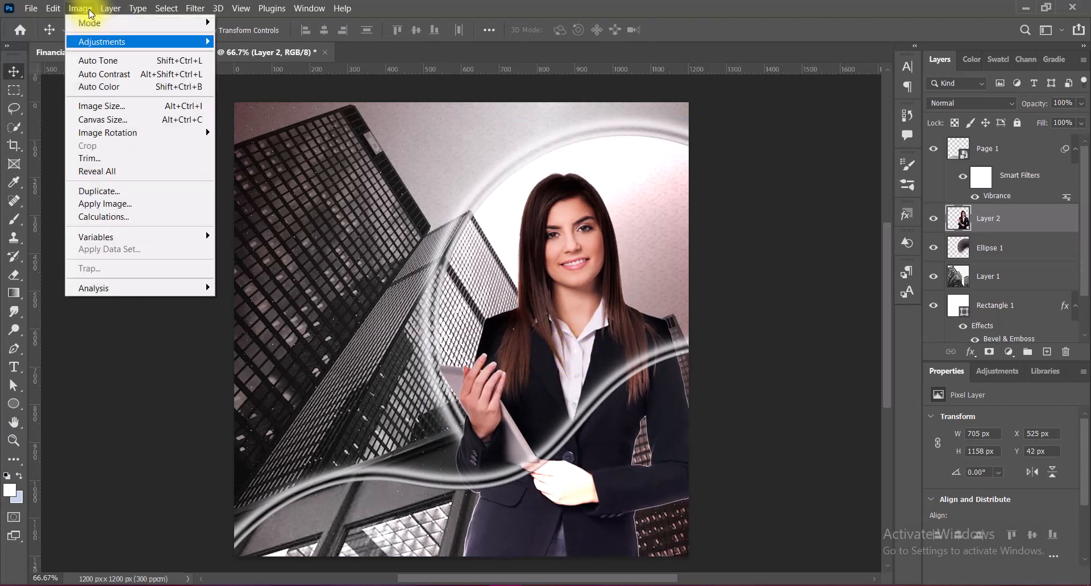
{"action": "mouse_move", "coordinate": [108, 42]}
{"action": "left_click", "coordinate": [275, 109]}
{"action": "left_click", "coordinate": [799, 112]}
{"action": "left_click", "coordinate": [809, 175]}
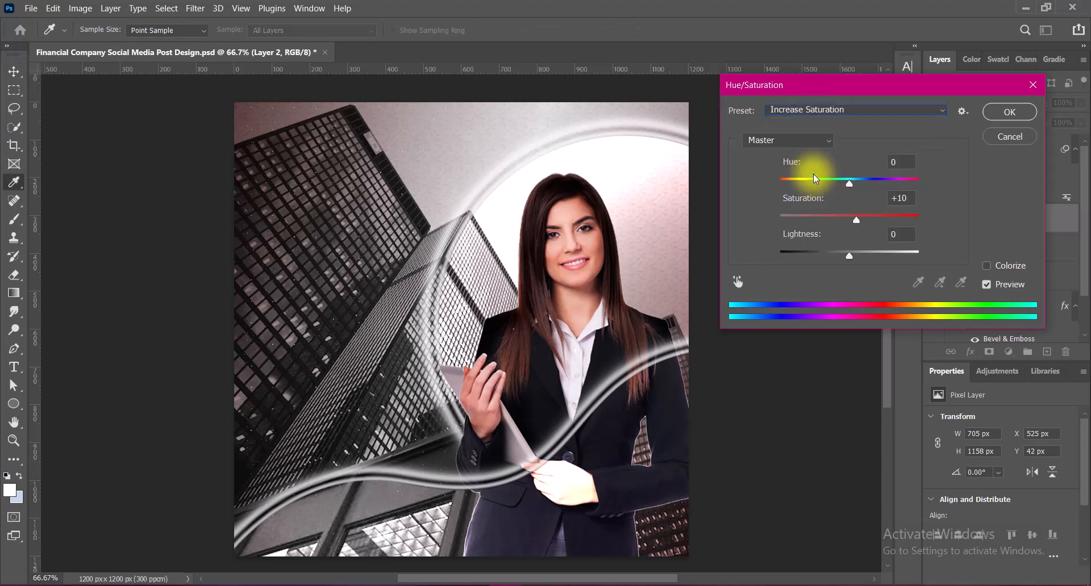
{"action": "left_click", "coordinate": [1006, 112]}
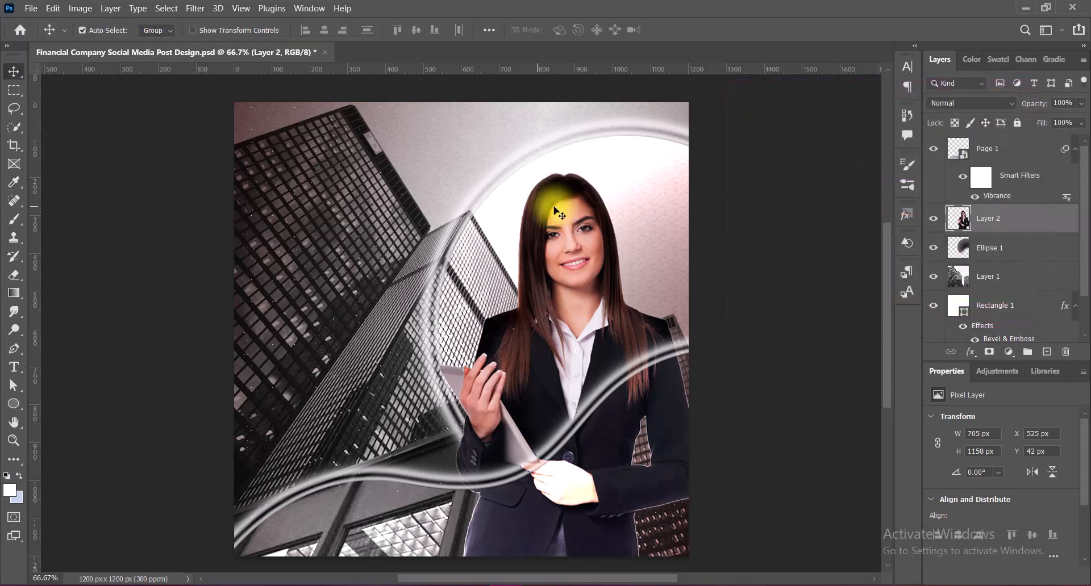
{"action": "left_click", "coordinate": [80, 8]}
{"action": "mouse_move", "coordinate": [108, 41]}
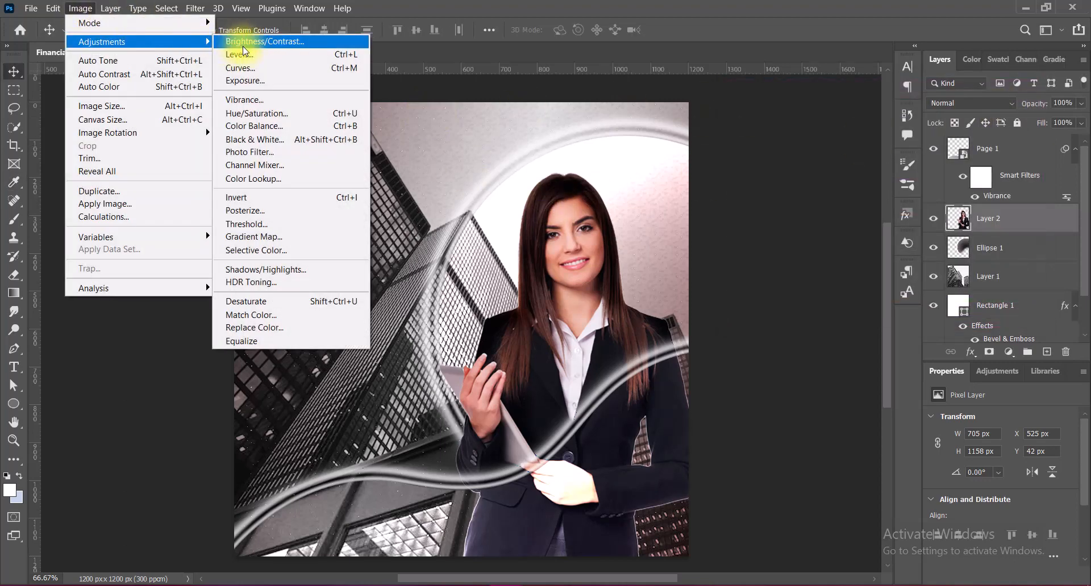
{"action": "left_click", "coordinate": [245, 99]}
{"action": "left_click_drag", "start_coordinate": [724, 196], "coordinate": [792, 197]}
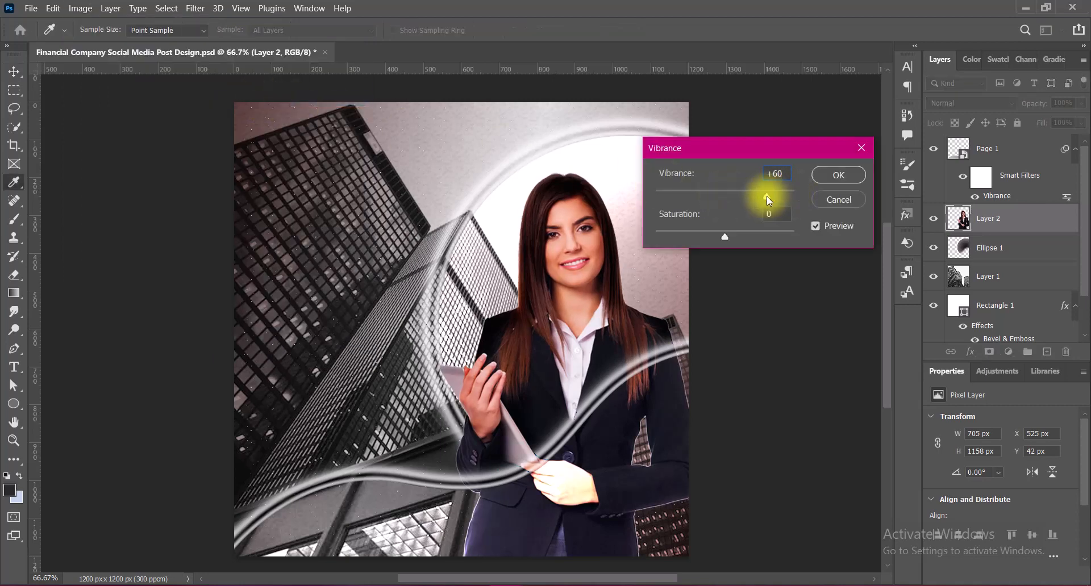
{"action": "left_click", "coordinate": [838, 199]}
Increase the contrast of the businesswoman layer slightly with a Brightness/Contrast adjustment
{"action": "left_click", "coordinate": [80, 8]}
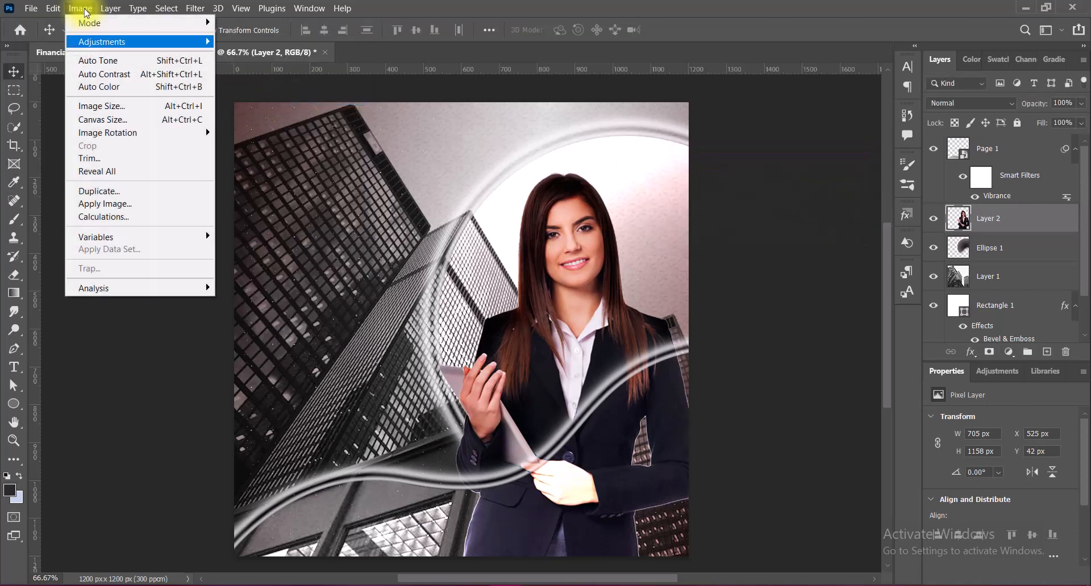
{"action": "mouse_move", "coordinate": [114, 43]}
{"action": "left_click", "coordinate": [259, 44]}
{"action": "left_click_drag", "start_coordinate": [778, 220], "coordinate": [793, 219]}
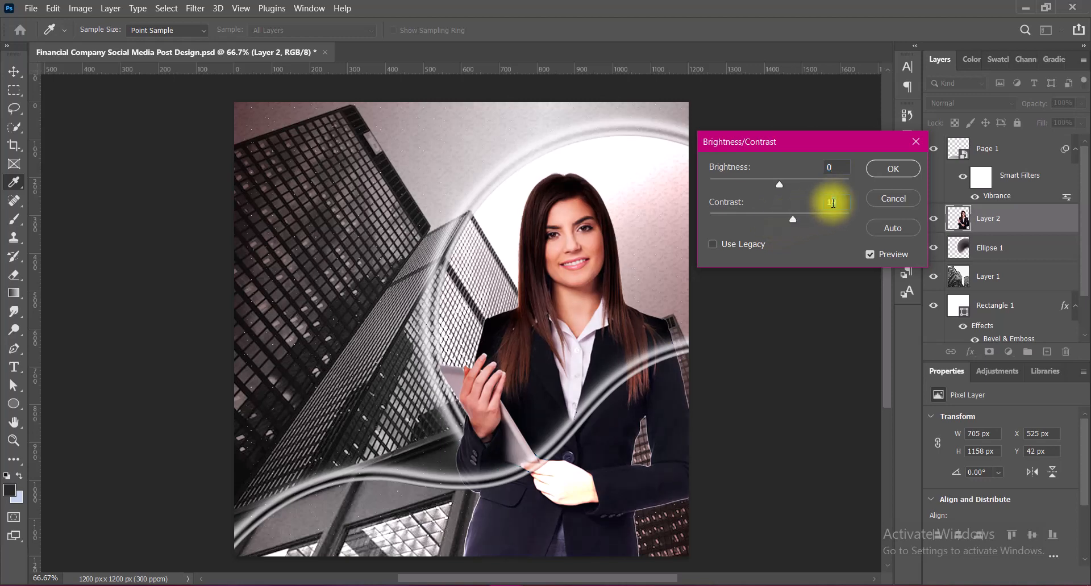
{"action": "left_click", "coordinate": [891, 169]}
Brighten the businesswoman layer's midtones with a Curves adjustment, raising the RGB curve at input 128 to output 143
{"action": "left_click", "coordinate": [91, 14]}
{"action": "mouse_move", "coordinate": [100, 39]}
{"action": "left_click", "coordinate": [248, 69]}
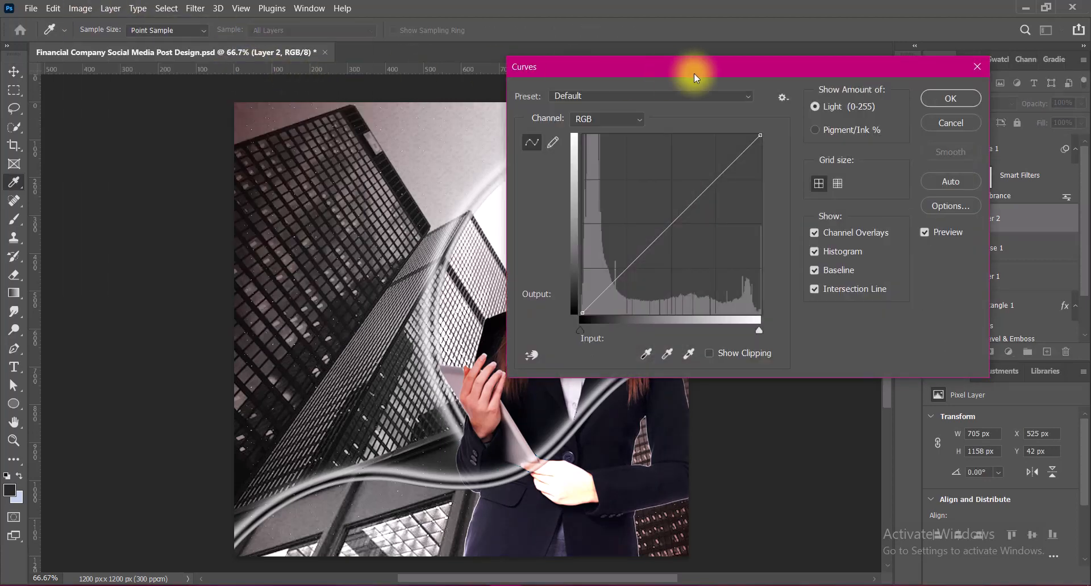
{"action": "left_click_drag", "start_coordinate": [694, 74], "coordinate": [792, 73]}
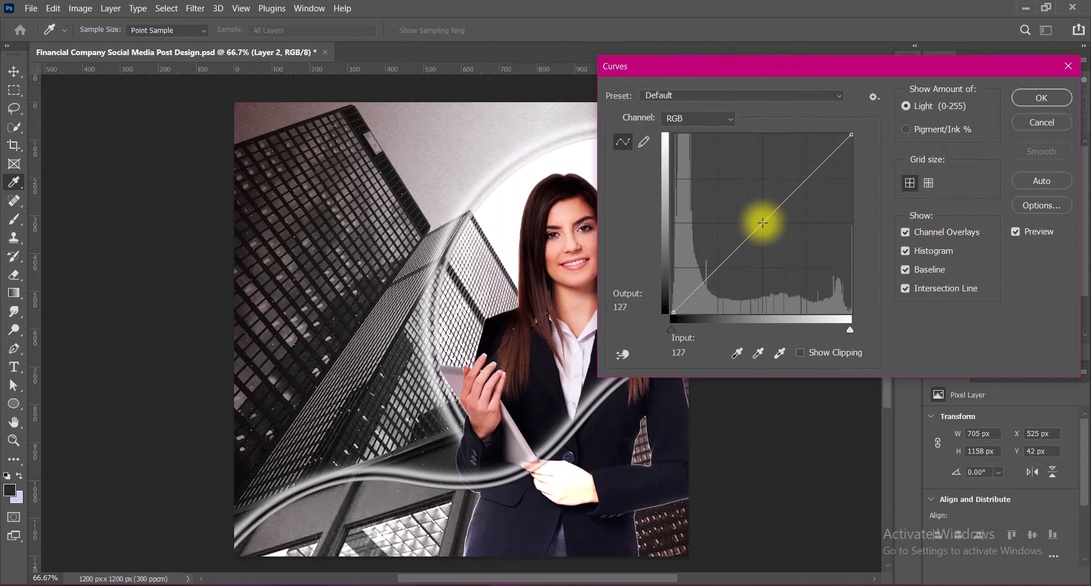
{"action": "left_click_drag", "start_coordinate": [762, 223], "coordinate": [762, 211]}
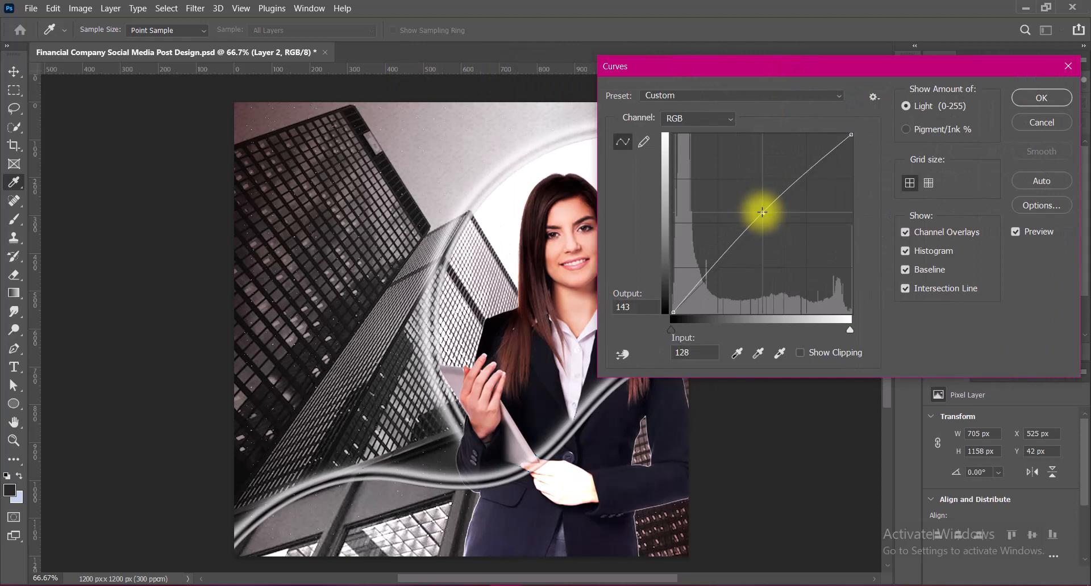
{"action": "left_click", "coordinate": [1048, 99]}
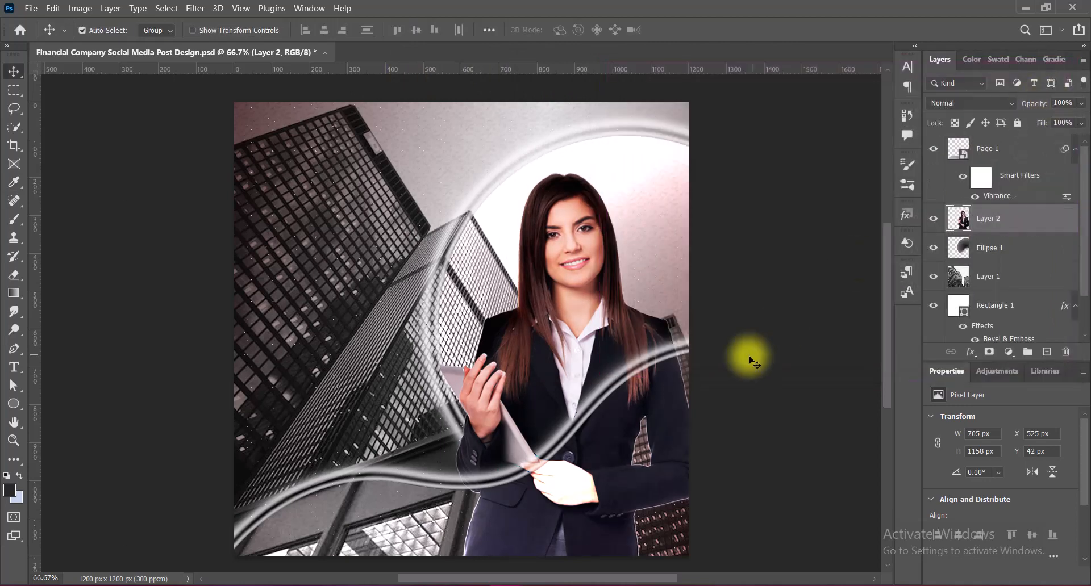
Add a drop shadow in near-black to the businesswoman layer with the spread set to 0%
{"action": "right_click", "coordinate": [955, 224]}
{"action": "left_click", "coordinate": [955, 228]}
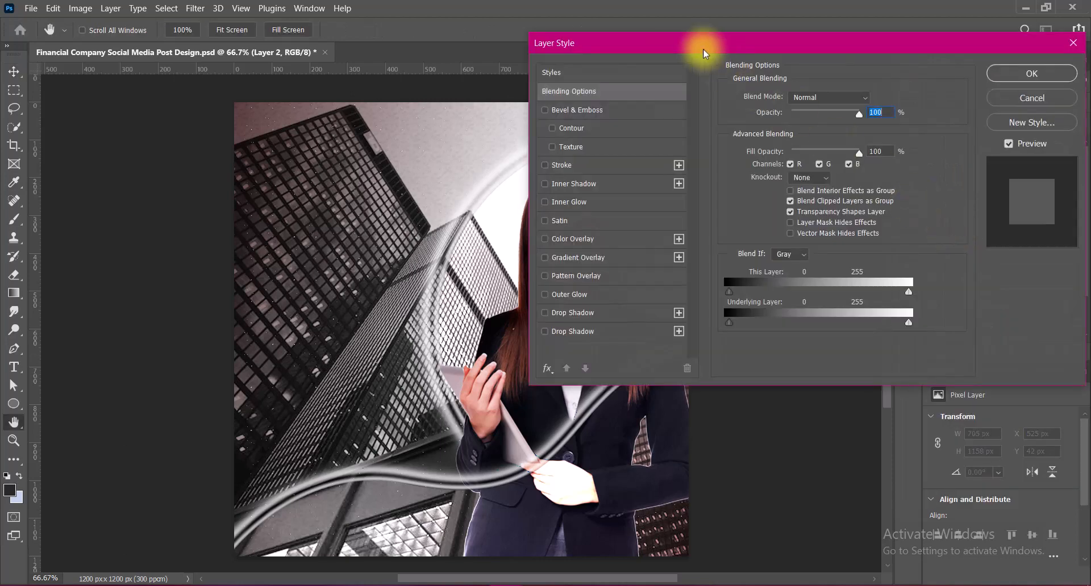
{"action": "left_click_drag", "start_coordinate": [701, 49], "coordinate": [809, 48]}
{"action": "left_click", "coordinate": [657, 328]}
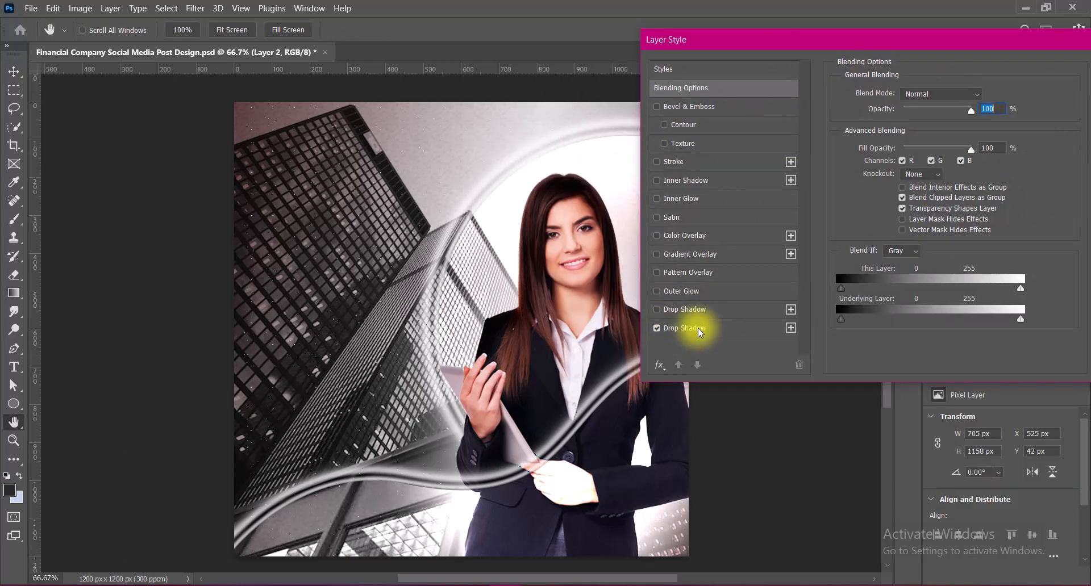
{"action": "left_click", "coordinate": [698, 329]}
{"action": "left_click", "coordinate": [983, 94]}
{"action": "left_click", "coordinate": [694, 320]}
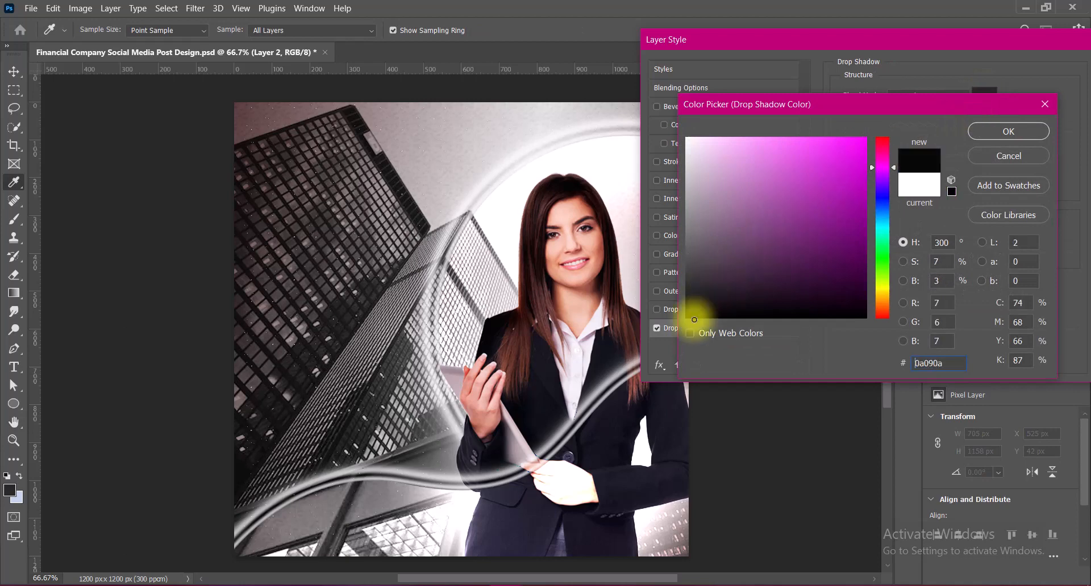
{"action": "left_click", "coordinate": [992, 131]}
{"action": "left_click_drag", "start_coordinate": [894, 172], "coordinate": [872, 170]}
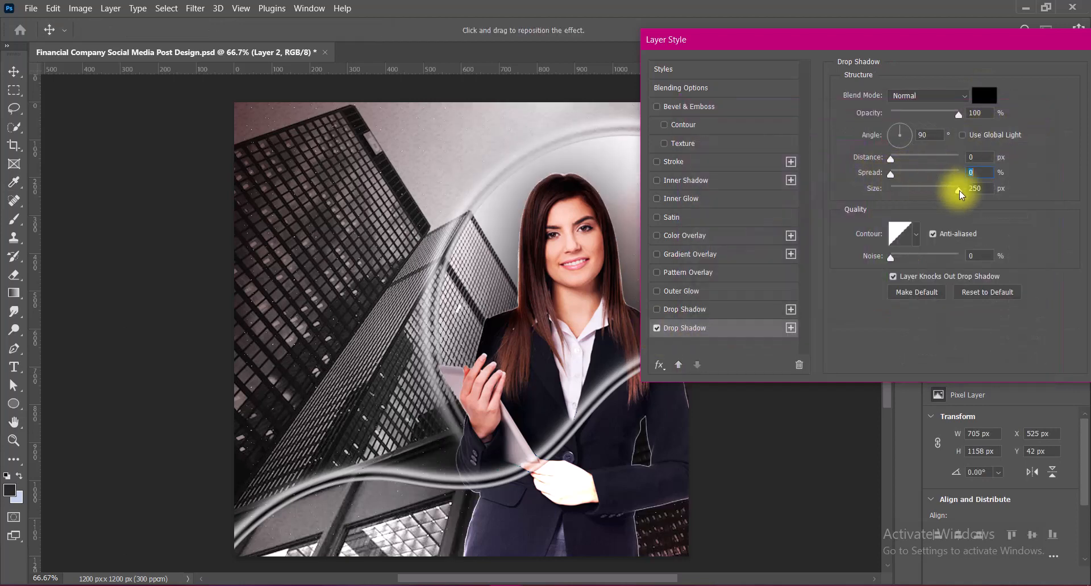
Try the drop shadow with a size of 150 px and an opacity of 75%
{"action": "left_click_drag", "start_coordinate": [959, 195], "coordinate": [931, 196]}
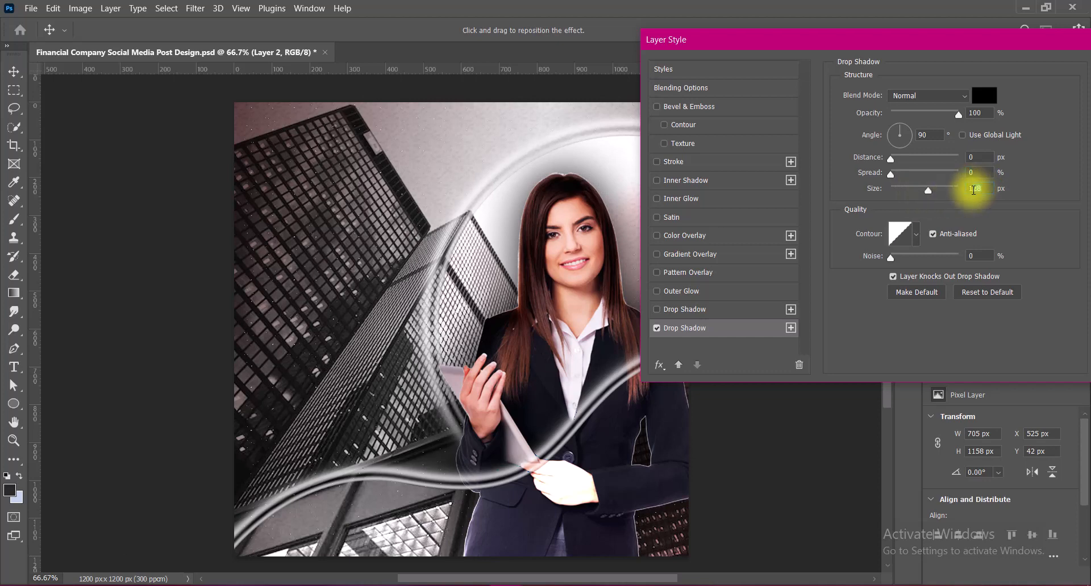
{"action": "type", "text": "150"}
{"action": "left_click_drag", "start_coordinate": [983, 113], "coordinate": [957, 113]}
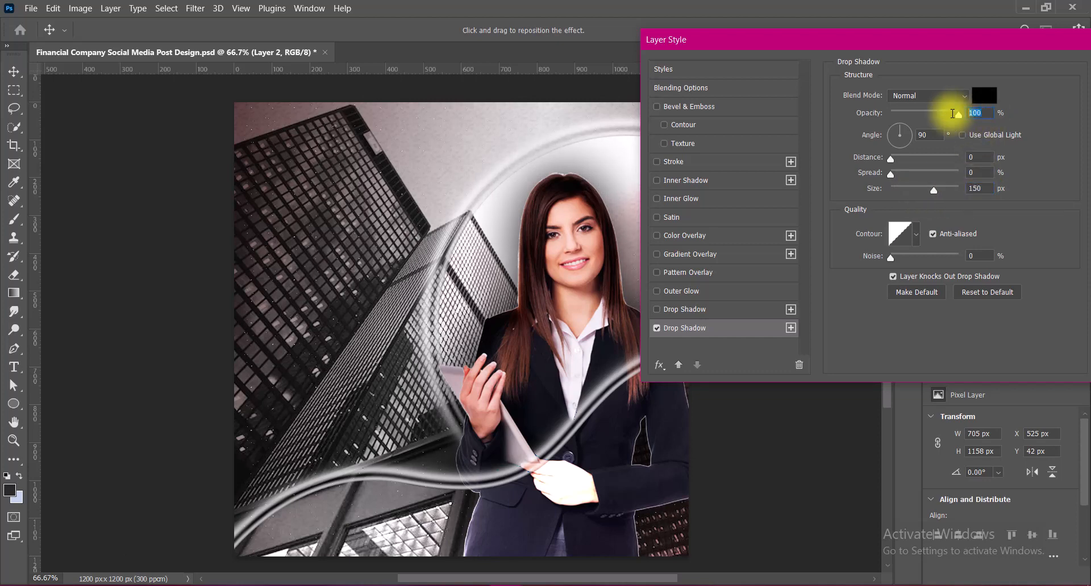
{"action": "type", "text": "75"}
Set the drop shadow's size to 120 px and its opacity to 60%, and apply the layer style
{"action": "left_click", "coordinate": [976, 188]}
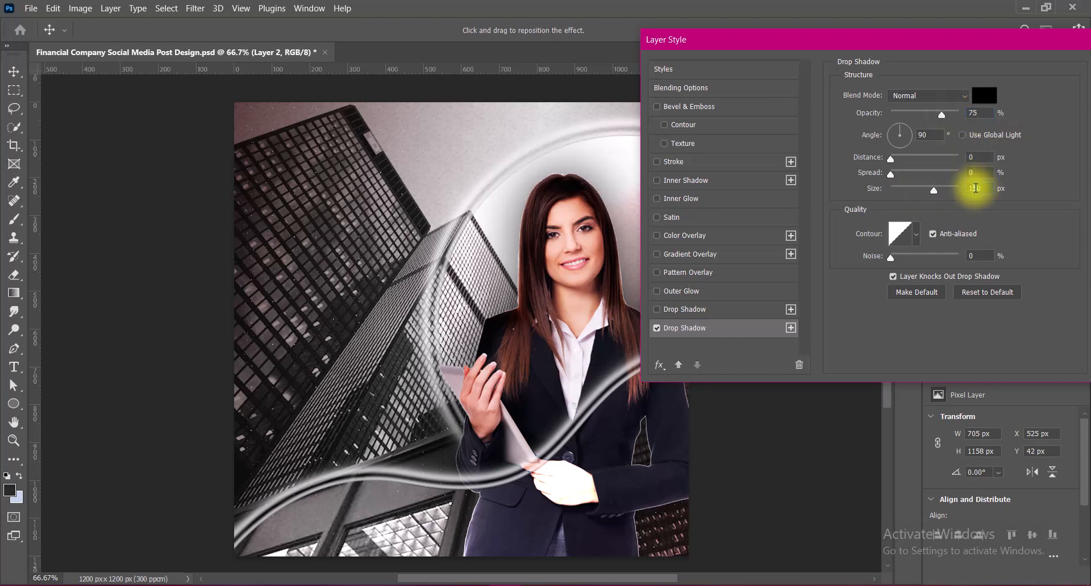
{"action": "left_click_drag", "start_coordinate": [976, 188], "coordinate": [940, 171]}
{"action": "type", "text": "180"}
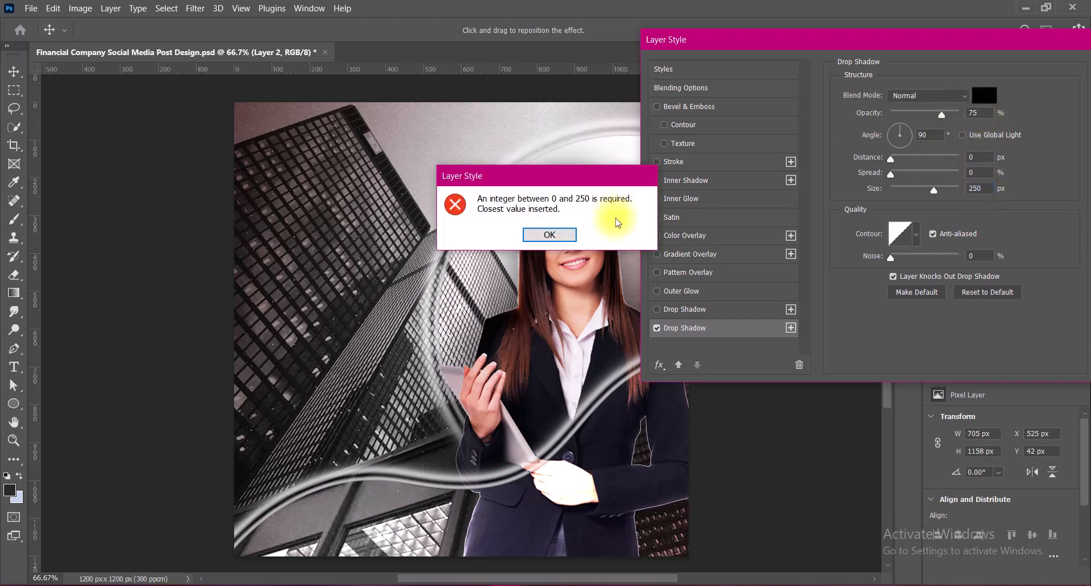
{"action": "left_click", "coordinate": [550, 236]}
{"action": "type", "text": "120"}
{"action": "left_click", "coordinate": [961, 115]}
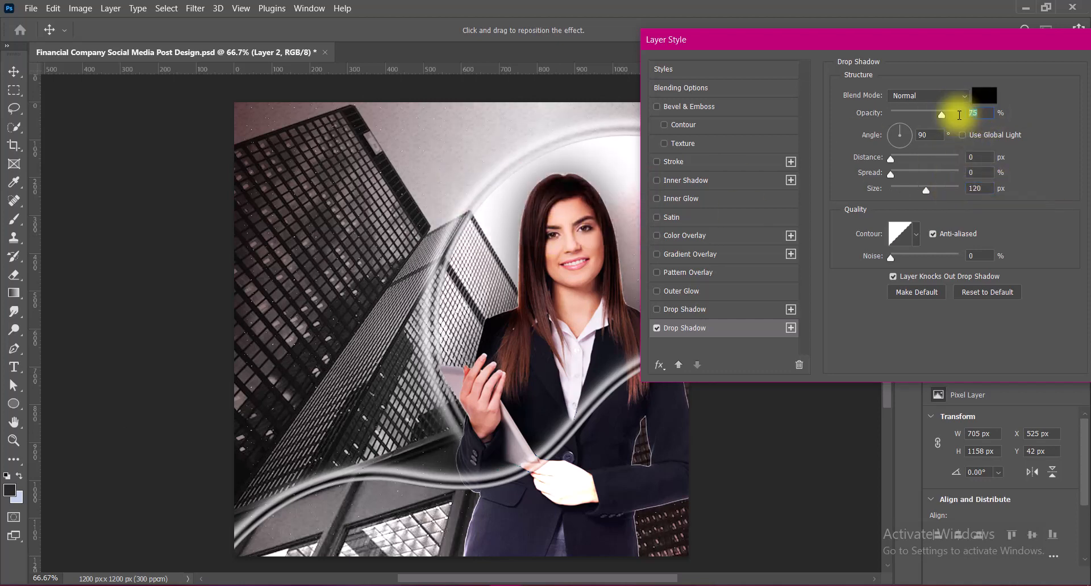
{"action": "type", "text": "60"}
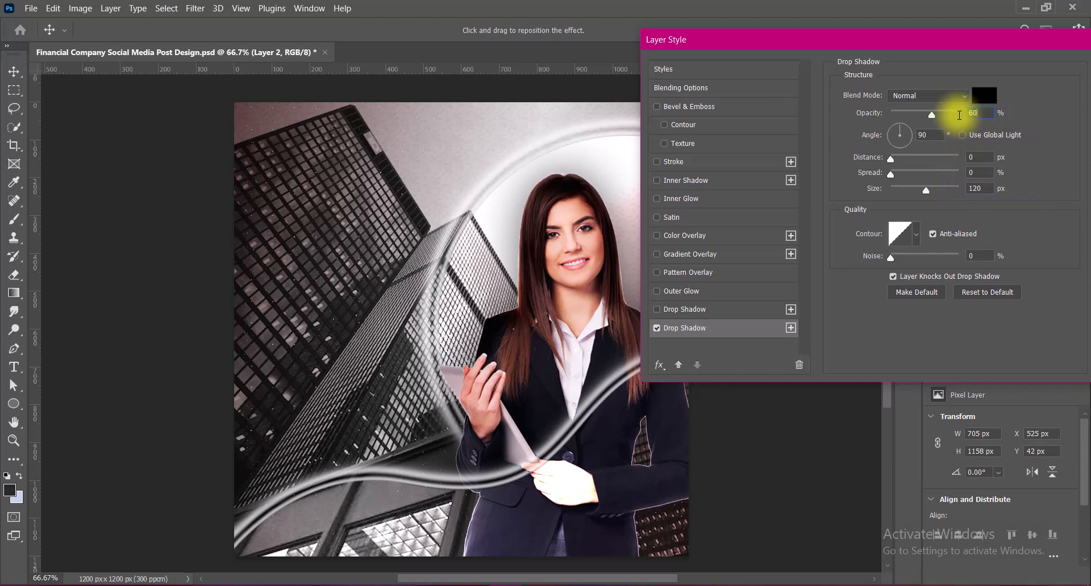
{"action": "left_click_drag", "start_coordinate": [999, 38], "coordinate": [848, 38]}
{"action": "left_click", "coordinate": [975, 70]}
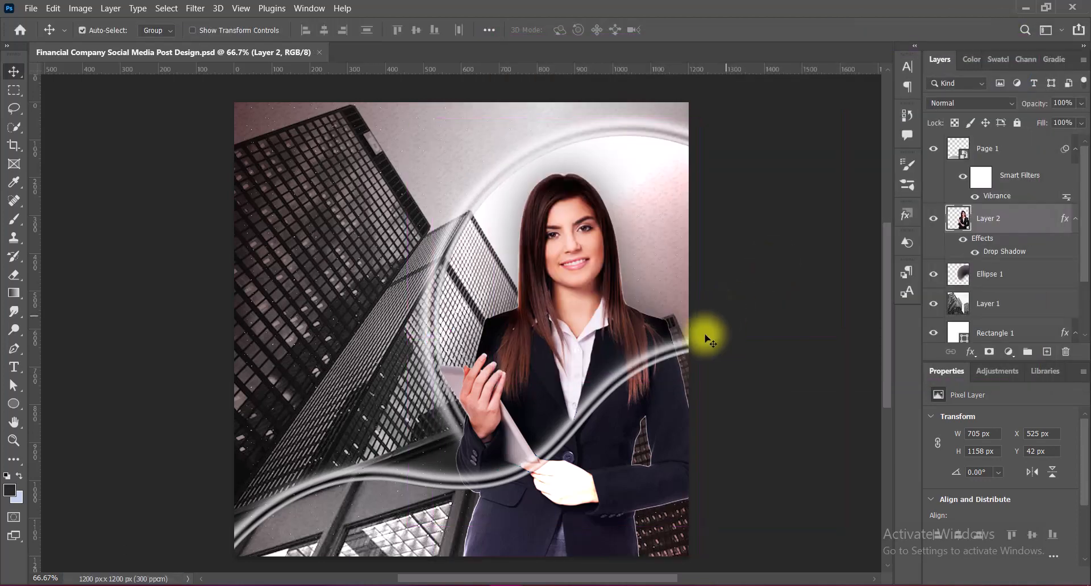
Rasterize the wave layer and erase its glow below the wave line with the eraser reduced to 150, saving the document
{"action": "left_click", "coordinate": [617, 453]}
{"action": "right_click", "coordinate": [969, 148]}
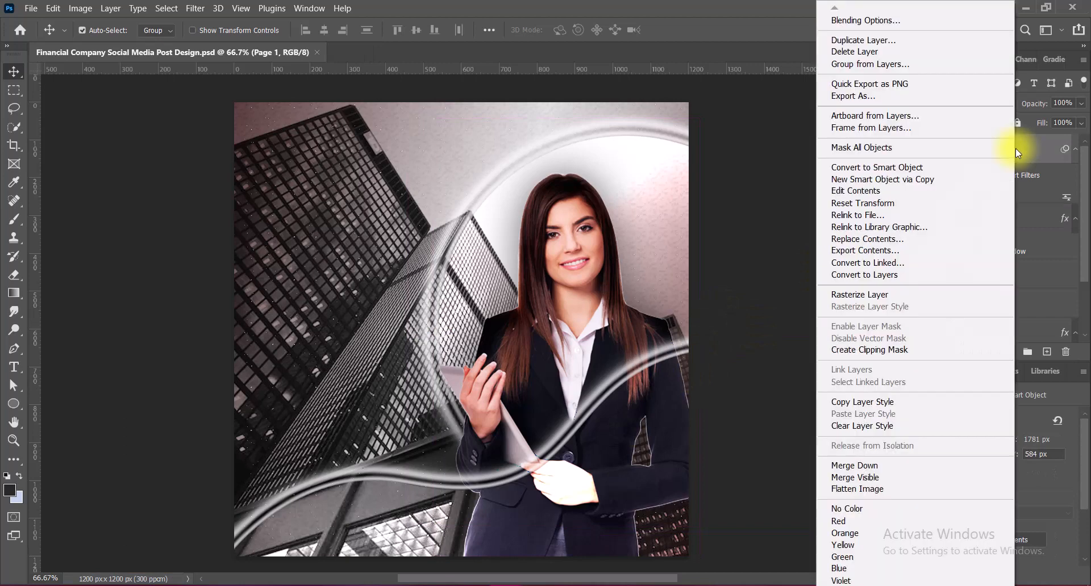
{"action": "left_click", "coordinate": [890, 296]}
{"action": "left_click", "coordinate": [15, 275]}
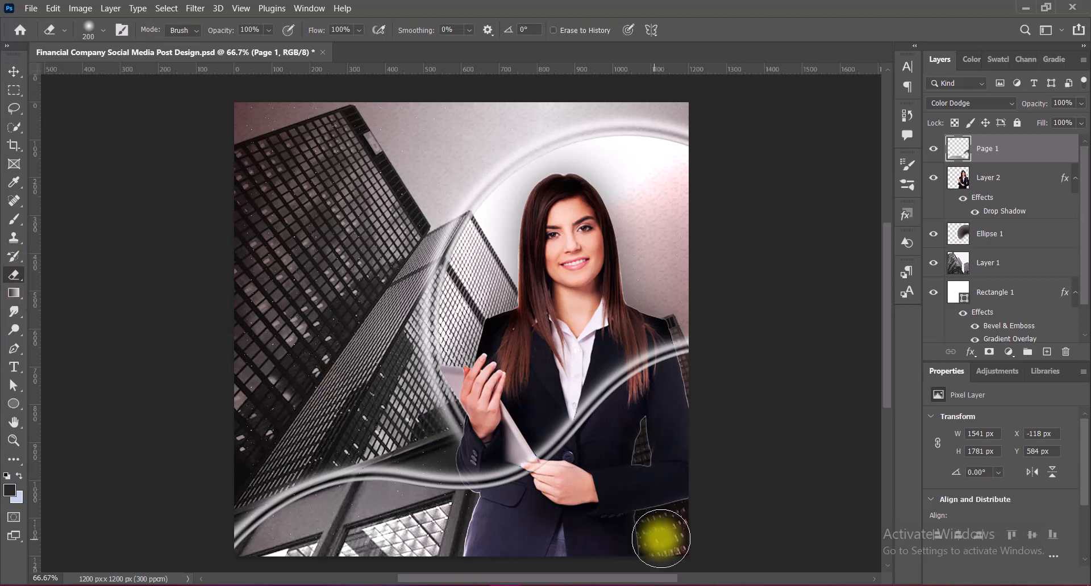
{"action": "key", "text": "bracketleft"}
{"action": "key", "text": "bracketleft"}
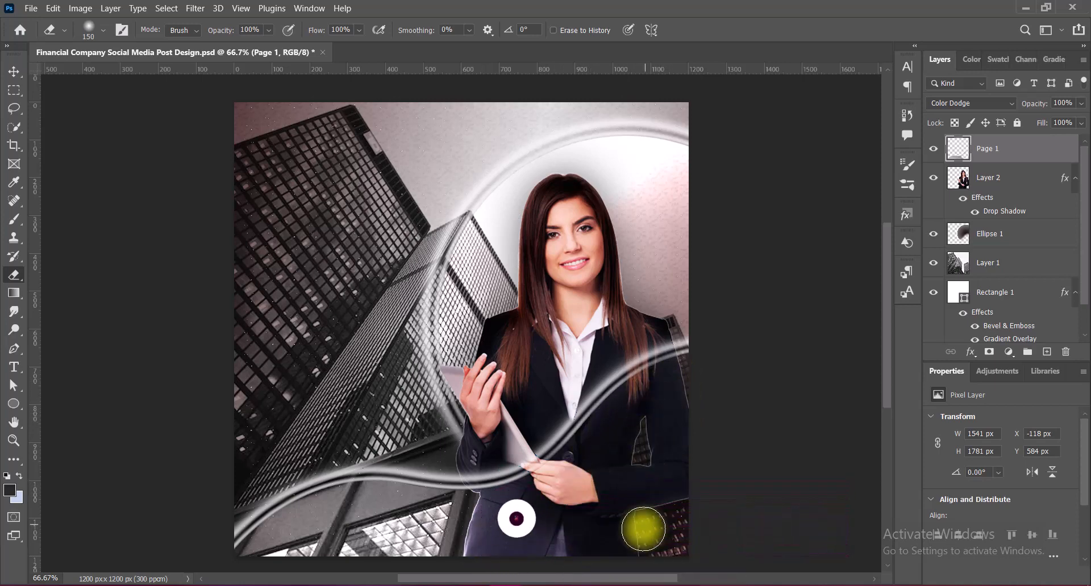
{"action": "key", "text": "v"}
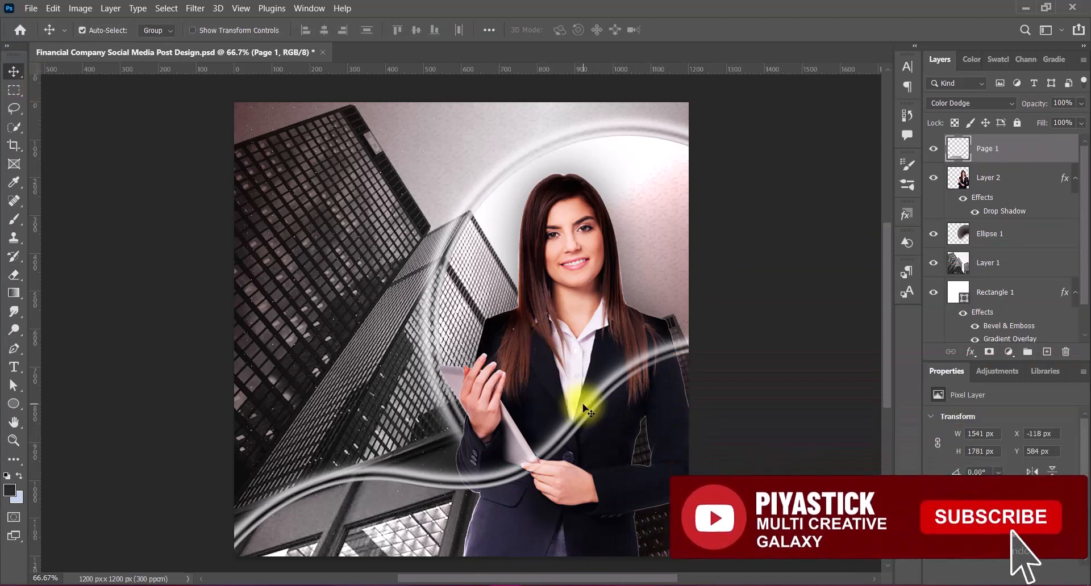
{"action": "key", "text": "ctrl+s"}
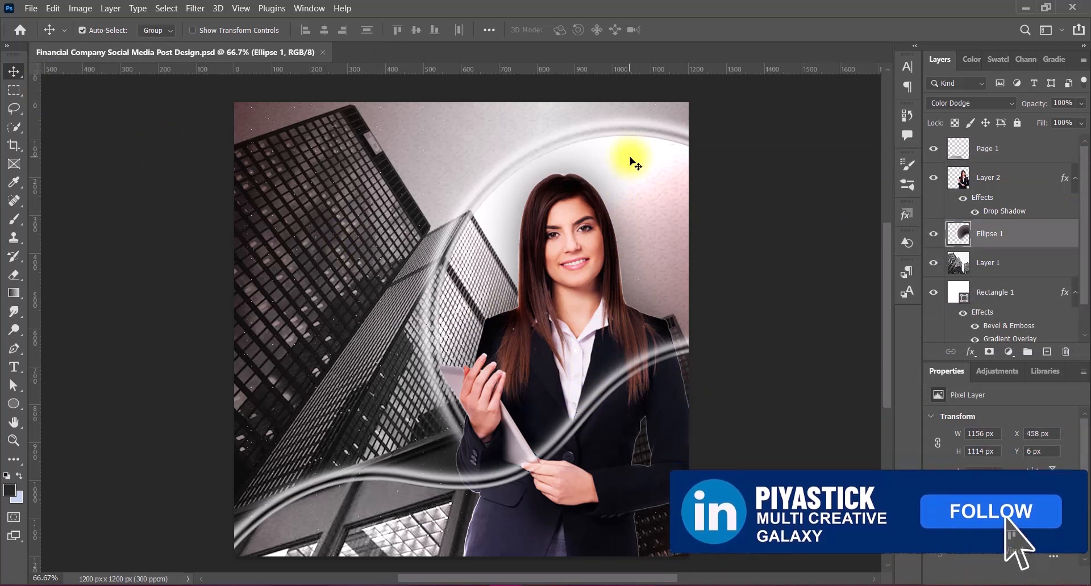
Duplicate the glowing circle onto the skyscraper side and scale the copy down to about 563 by 542 px, just above the wave
{"action": "left_click_drag", "start_coordinate": [629, 157], "coordinate": [302, 279]}
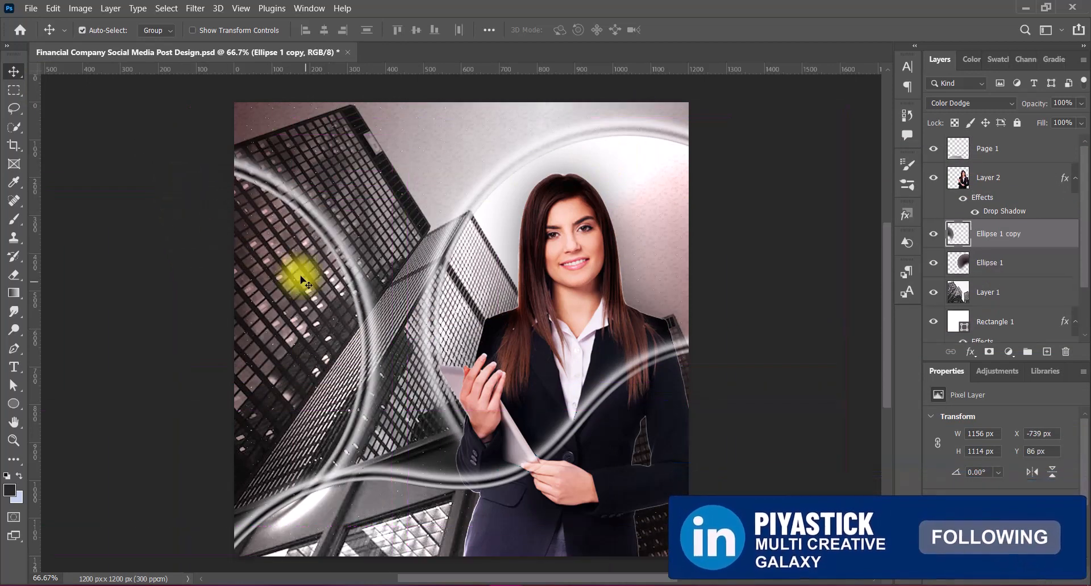
{"action": "key", "text": "ctrl+t"}
{"action": "left_click_drag", "start_coordinate": [172, 135], "coordinate": [391, 381]}
{"action": "left_click_drag", "start_coordinate": [390, 293], "coordinate": [396, 287]}
{"action": "key", "text": "Return"}
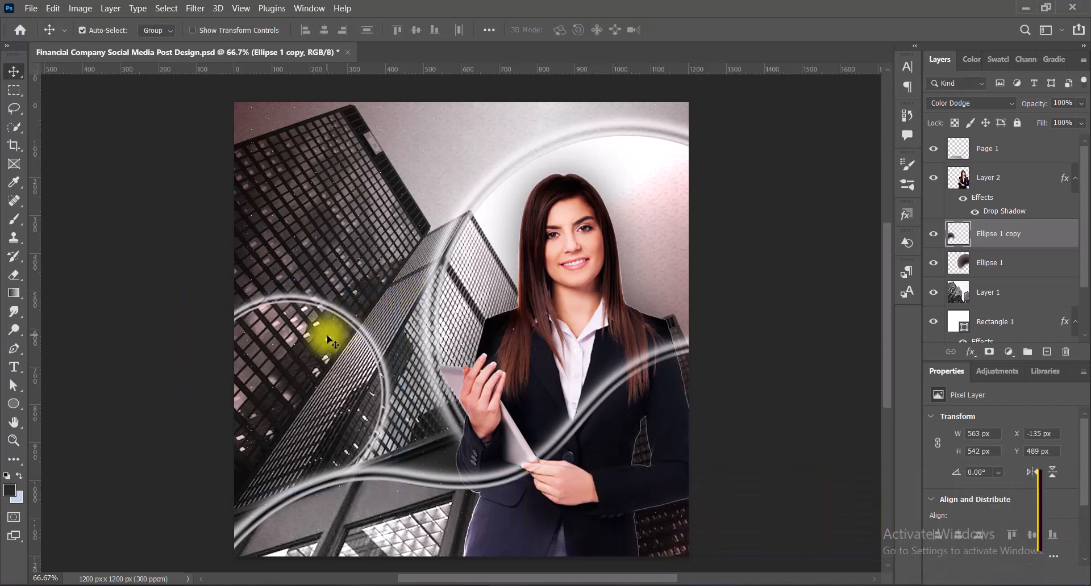
Set the blend mode of the small circle copy to Vivid Light
{"action": "left_click", "coordinate": [1003, 103]}
{"action": "key", "text": "Down"}
{"action": "key", "text": "Down"}
{"action": "key", "text": "Down"}
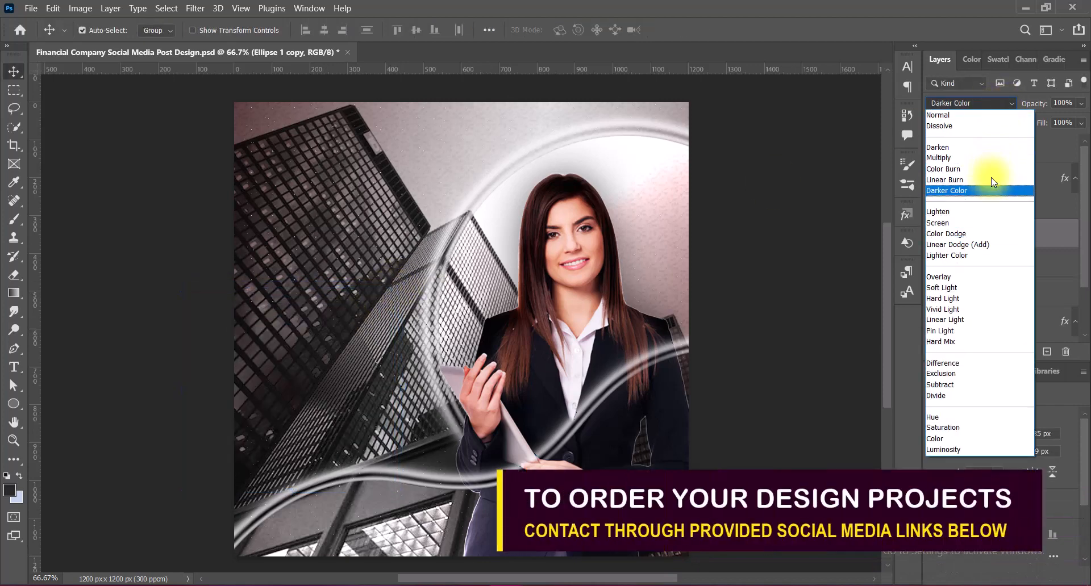
{"action": "key", "text": "Down"}
{"action": "key", "text": "Down"}
{"action": "key", "text": "Down"}
{"action": "key", "text": "Down"}
{"action": "key", "text": "Down"}
{"action": "key", "text": "Down"}
{"action": "key", "text": "Down"}
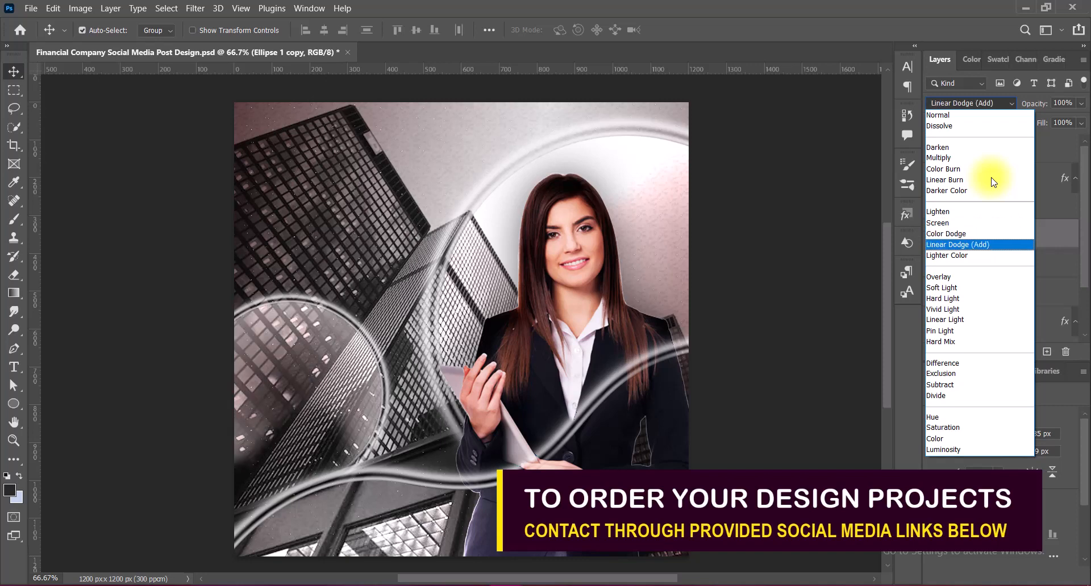
{"action": "key", "text": "Down"}
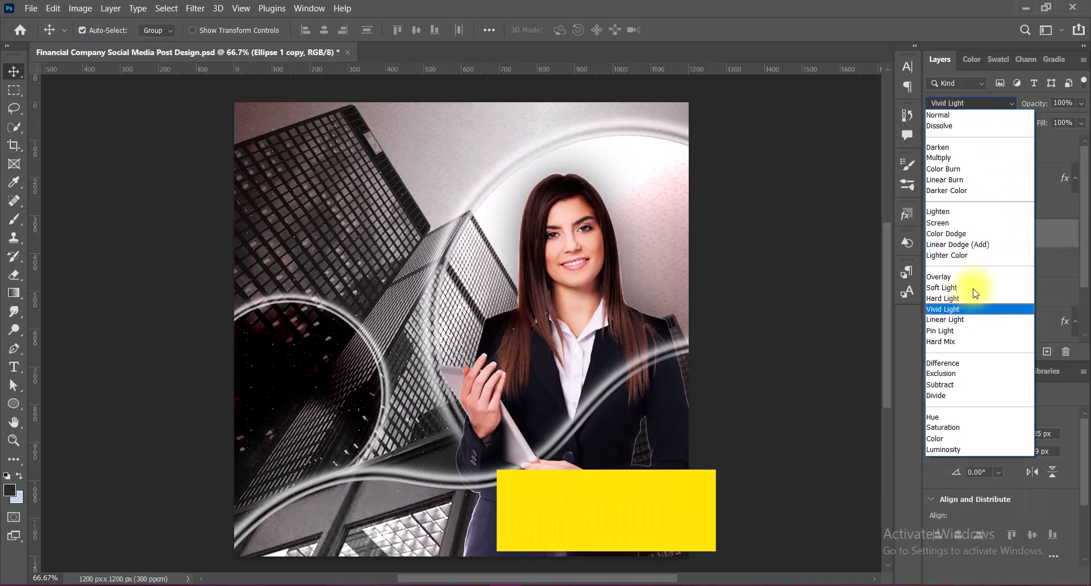
{"action": "left_click", "coordinate": [976, 309]}
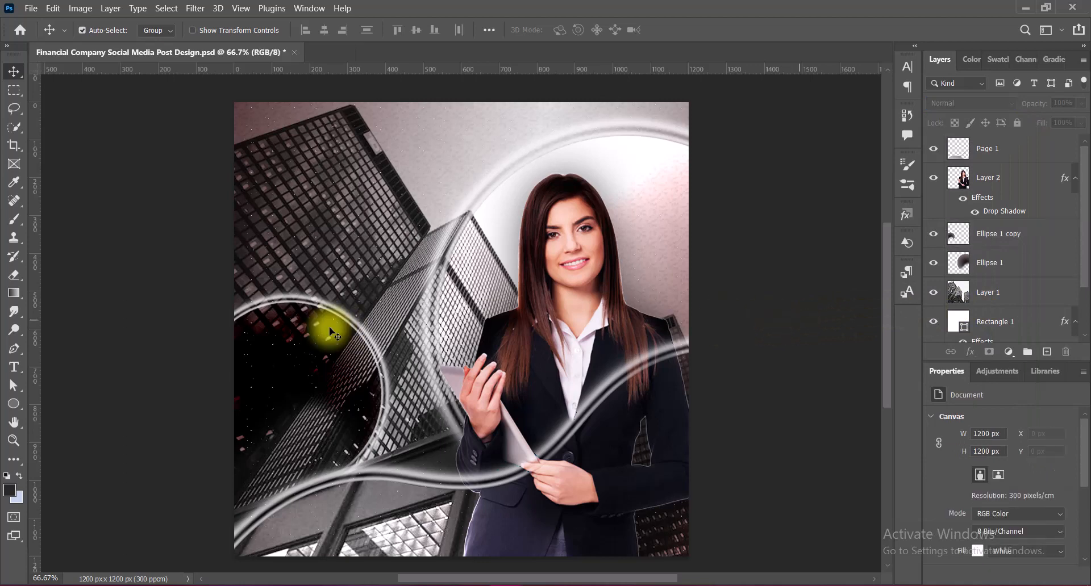
Move the small circle copy down to a Y position of 514 px
{"action": "left_click_drag", "start_coordinate": [329, 330], "coordinate": [332, 333]}
{"action": "key", "text": "shift+Down"}
{"action": "key", "text": "shift+Down"}
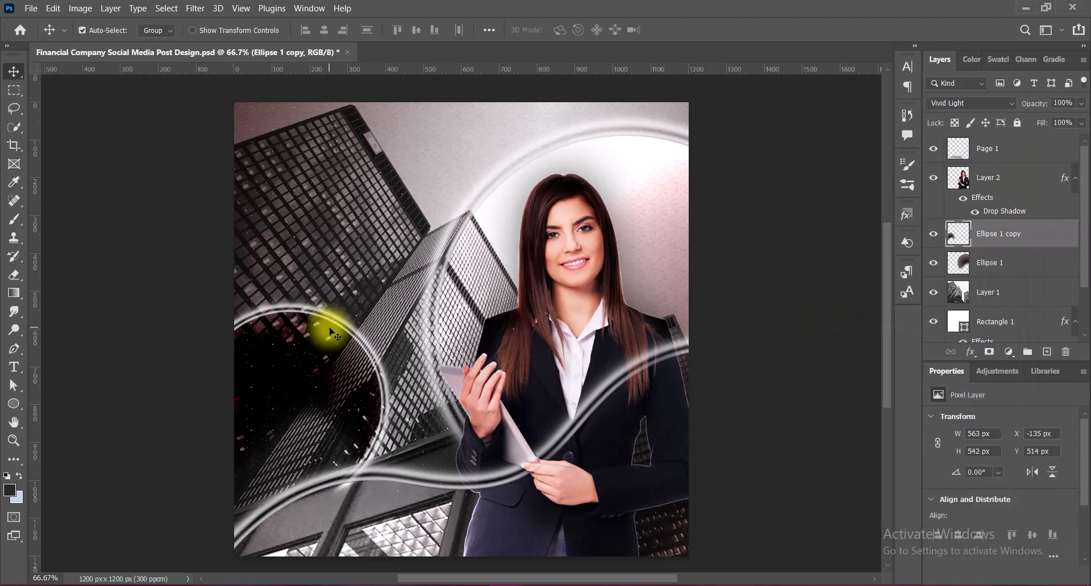
Convert the small circle copy to a smart object and rasterize it
{"action": "right_click", "coordinate": [1045, 233]}
{"action": "left_click", "coordinate": [980, 178]}
{"action": "right_click", "coordinate": [1045, 234]}
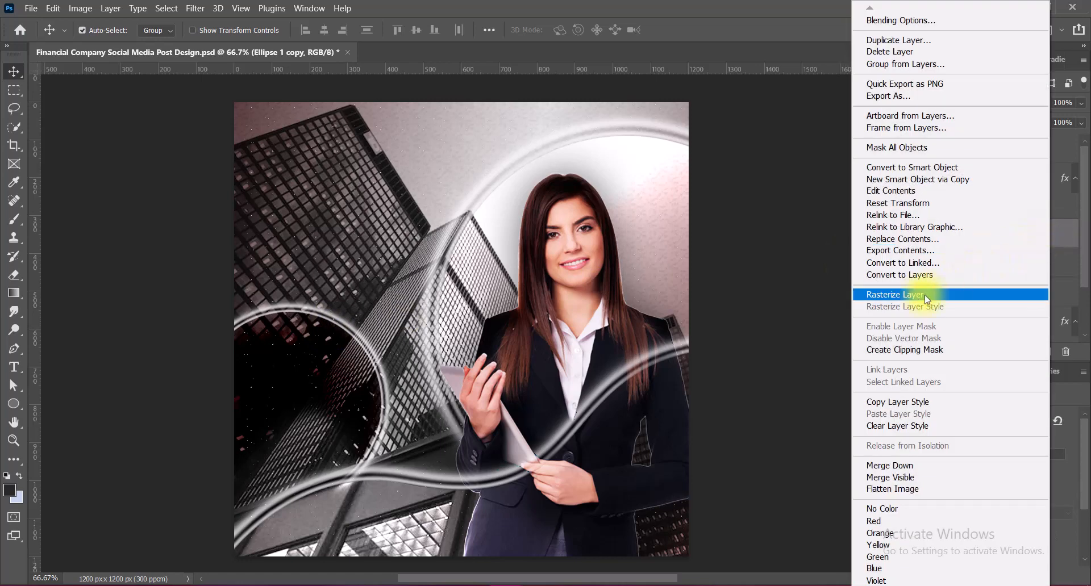
{"action": "left_click", "coordinate": [930, 295]}
Erase the part of the small circle copy below the wave with a size 90 eraser and save the document
{"action": "left_click", "coordinate": [14, 276]}
{"action": "left_click", "coordinate": [344, 506]}
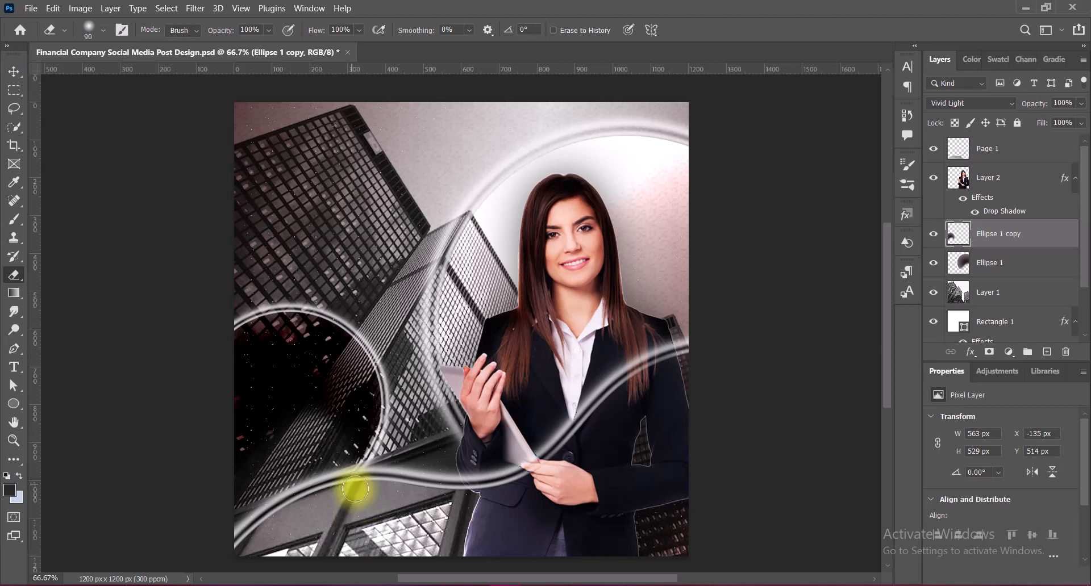
{"action": "mouse_move", "coordinate": [362, 482]}
{"action": "left_mouse_down"}
{"action": "mouse_move", "coordinate": [275, 535]}
{"action": "mouse_move", "coordinate": [356, 484]}
{"action": "left_mouse_up"}
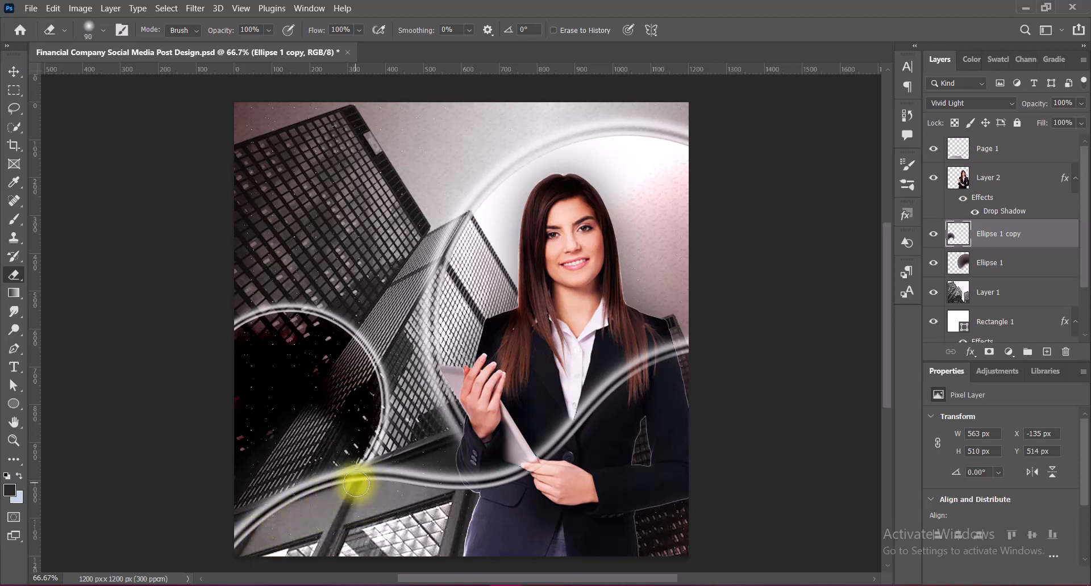
{"action": "left_click", "coordinate": [13, 71]}
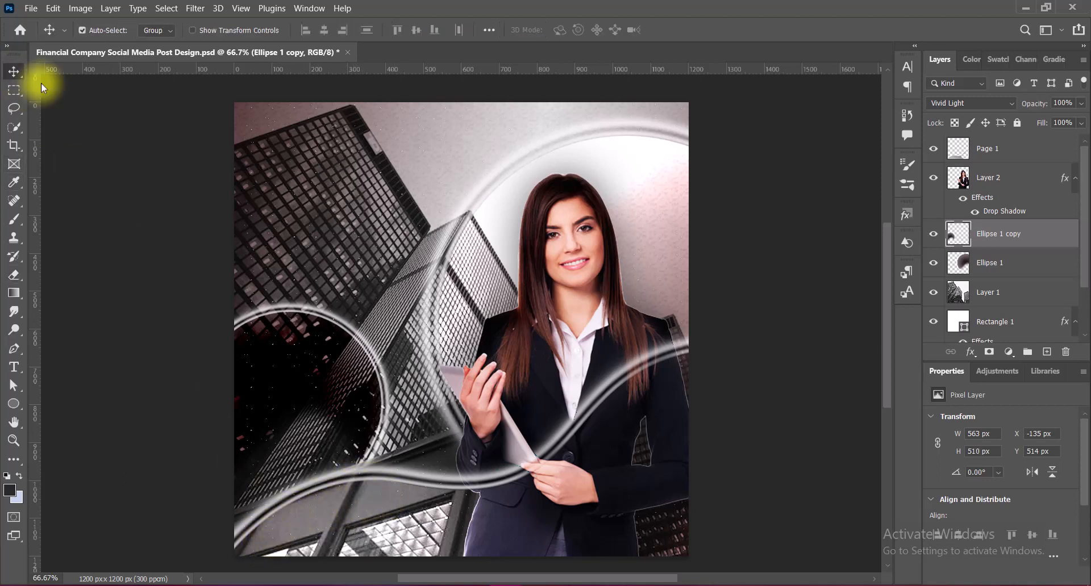
{"action": "key", "text": "ctrl+s"}
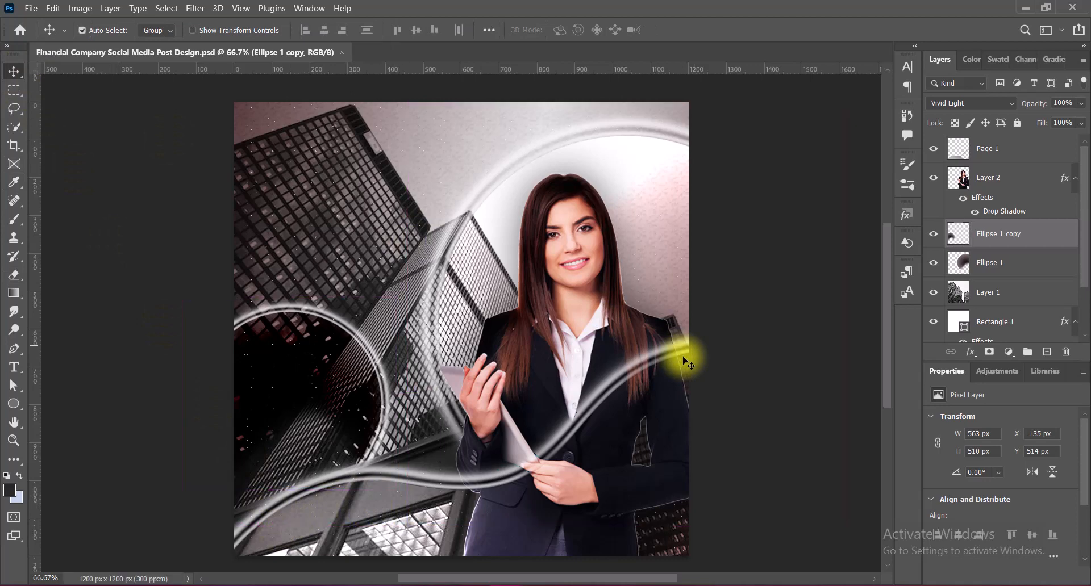
Duplicate the wave shape layer and move the copy up over the top of the dark skyscraper
{"action": "left_click", "coordinate": [428, 504]}
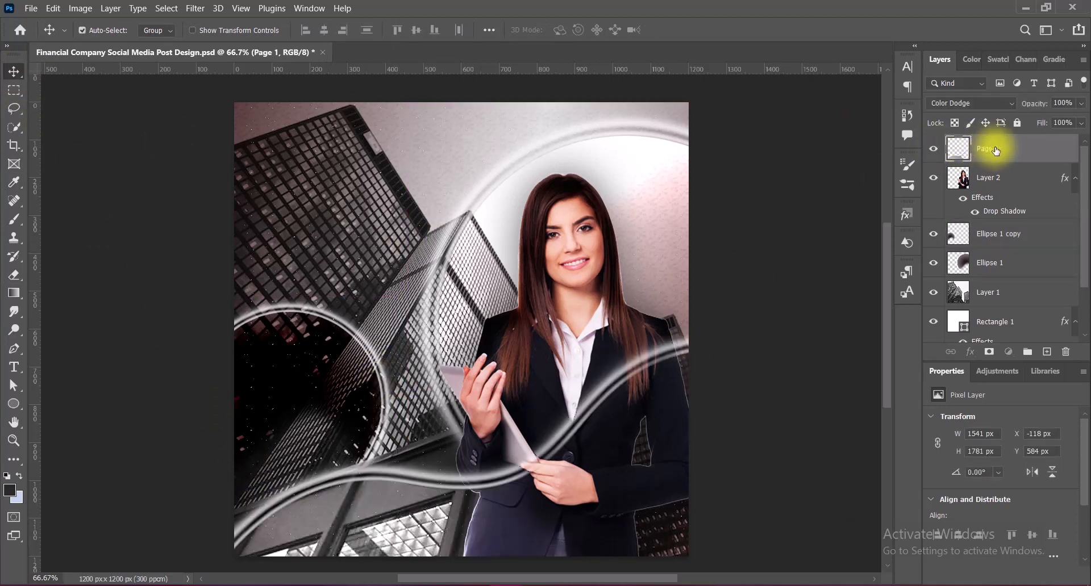
{"action": "left_click_drag", "start_coordinate": [961, 149], "coordinate": [1046, 352]}
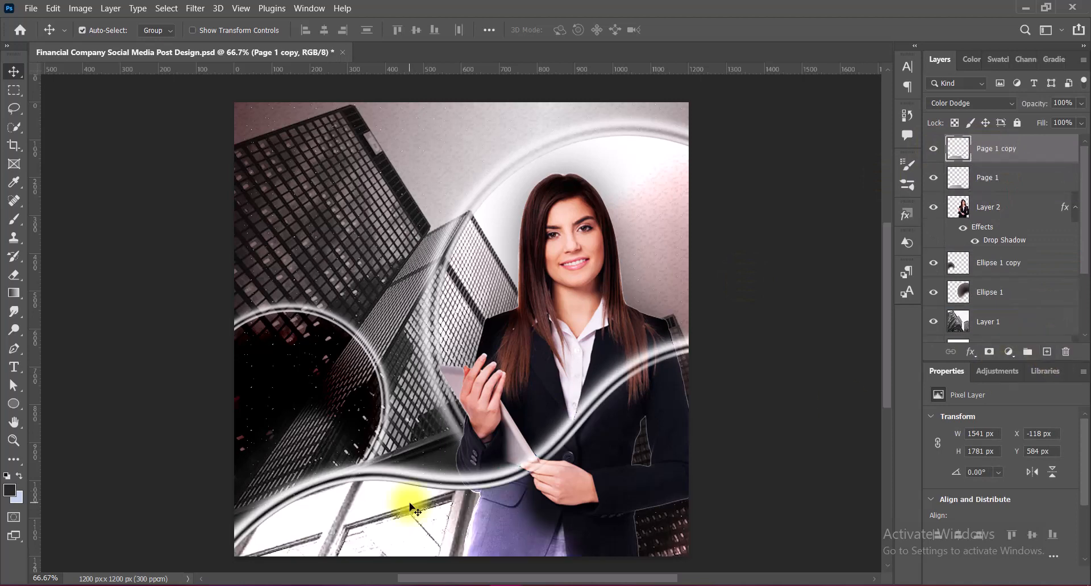
{"action": "left_click_drag", "start_coordinate": [418, 503], "coordinate": [335, 201]}
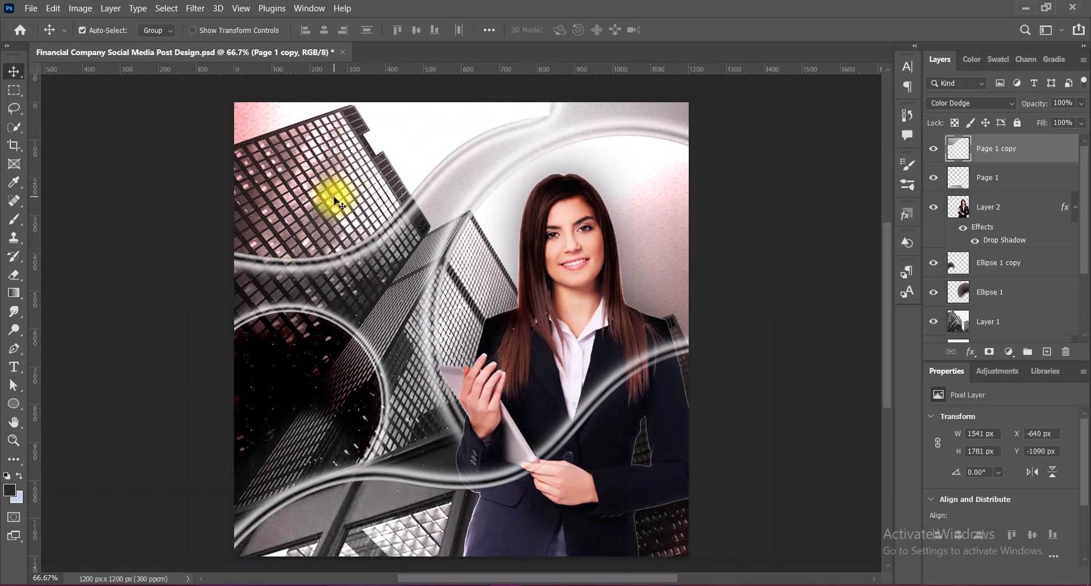
Rotate the wave copy by -27.93°, scale it to 81.64% and place it at X -597 px, Y -995 px
{"action": "key", "text": "ctrl+t"}
{"action": "left_click_drag", "start_coordinate": [596, 387], "coordinate": [678, 202]}
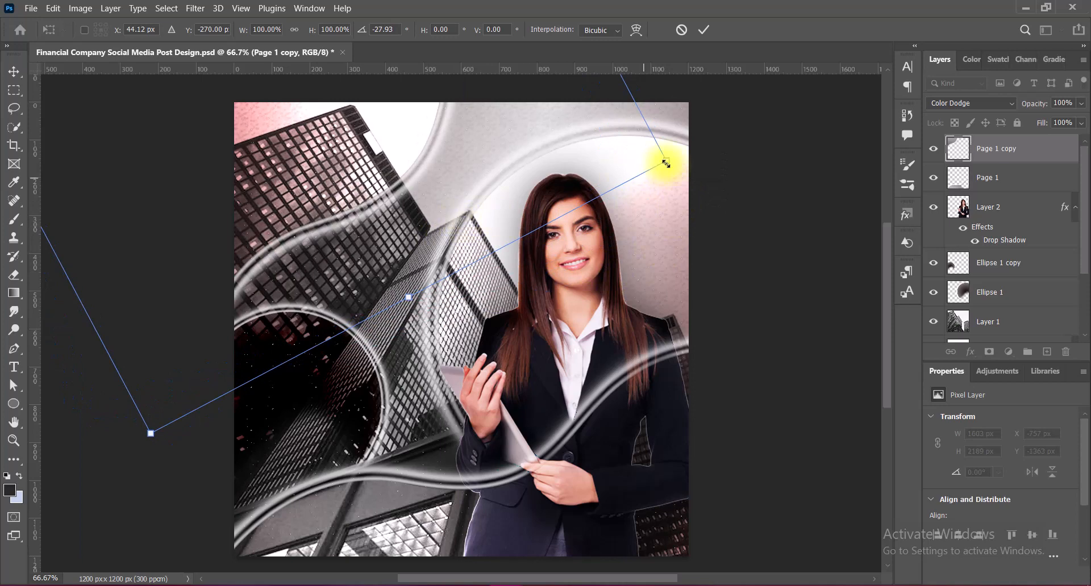
{"action": "left_click_drag", "start_coordinate": [666, 164], "coordinate": [290, 174]}
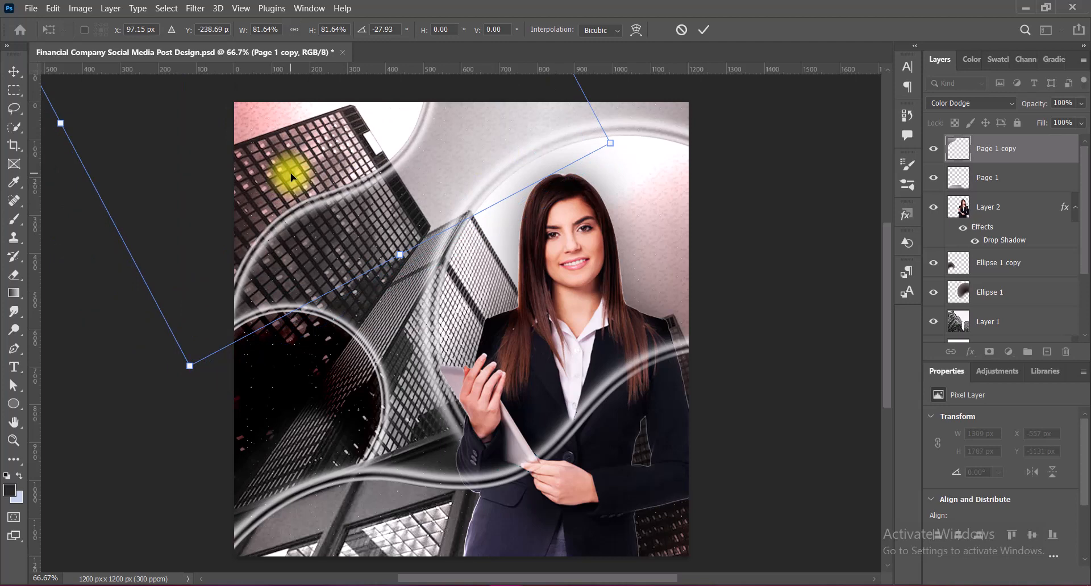
{"action": "left_click_drag", "start_coordinate": [340, 164], "coordinate": [329, 190]}
{"action": "key", "text": "Return"}
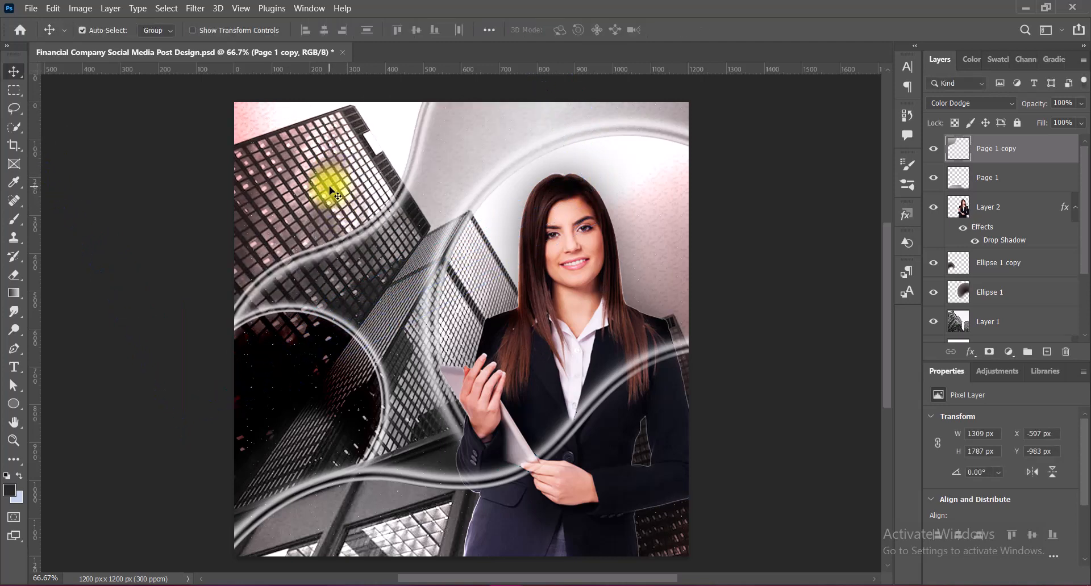
{"action": "key", "text": "shift+Up"}
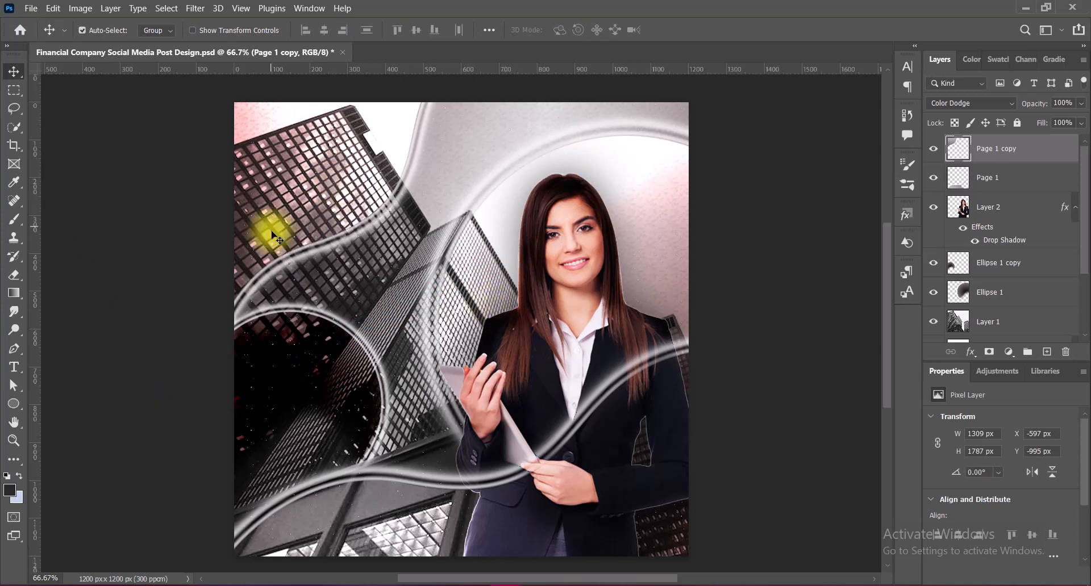
Try several blend modes on the wave copy and set it to Lighter Color
{"action": "left_click", "coordinate": [981, 103]}
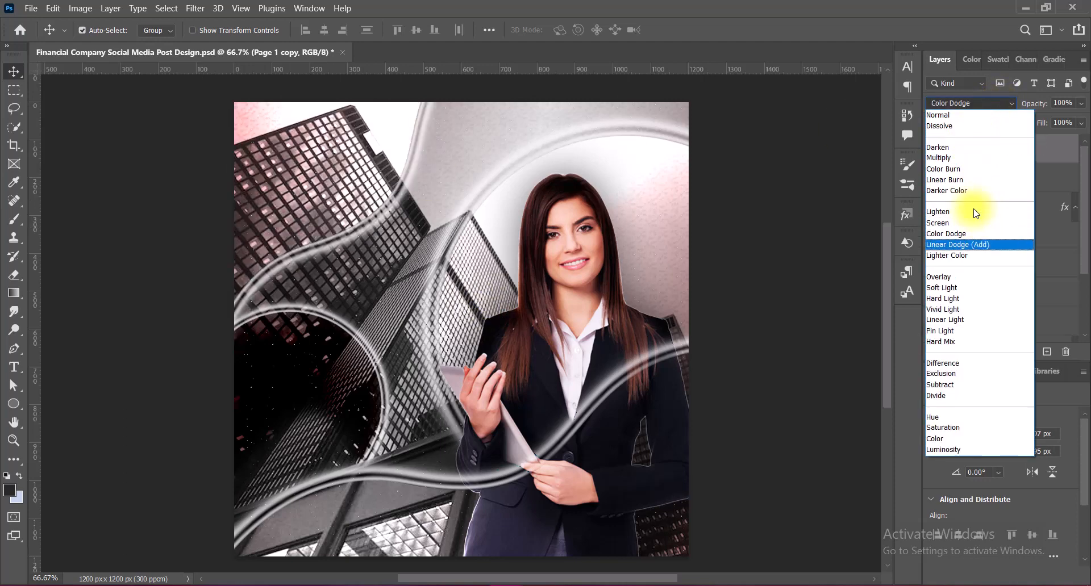
{"action": "key", "text": "Down"}
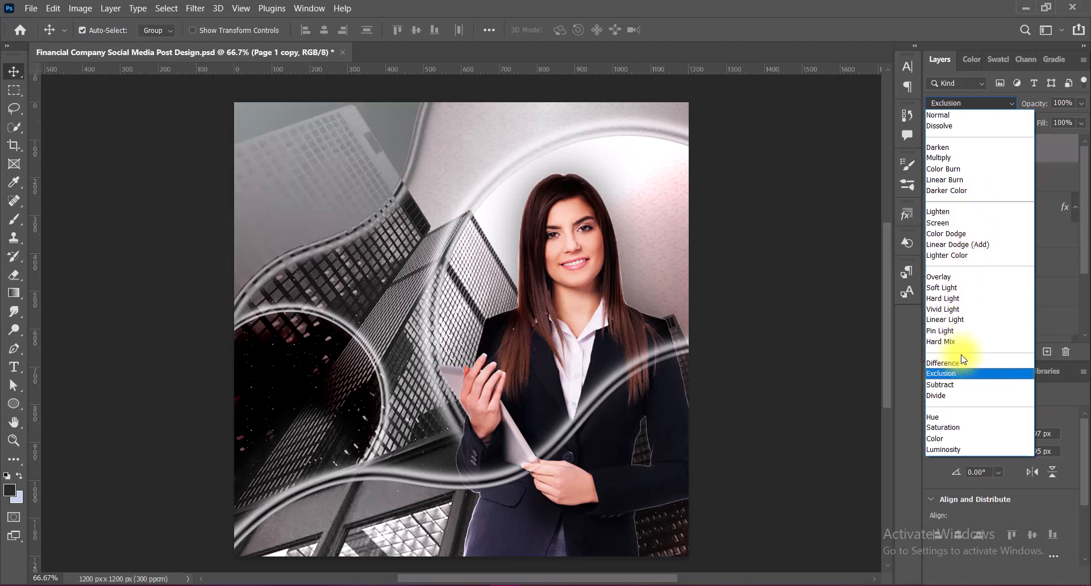
{"action": "left_click", "coordinate": [954, 451]}
{"action": "mouse_move", "coordinate": [1082, 121]}
{"action": "left_mouse_down"}
{"action": "mouse_move", "coordinate": [1060, 123]}
{"action": "mouse_move", "coordinate": [1083, 120]}
{"action": "left_mouse_up"}
{"action": "left_click", "coordinate": [985, 103]}
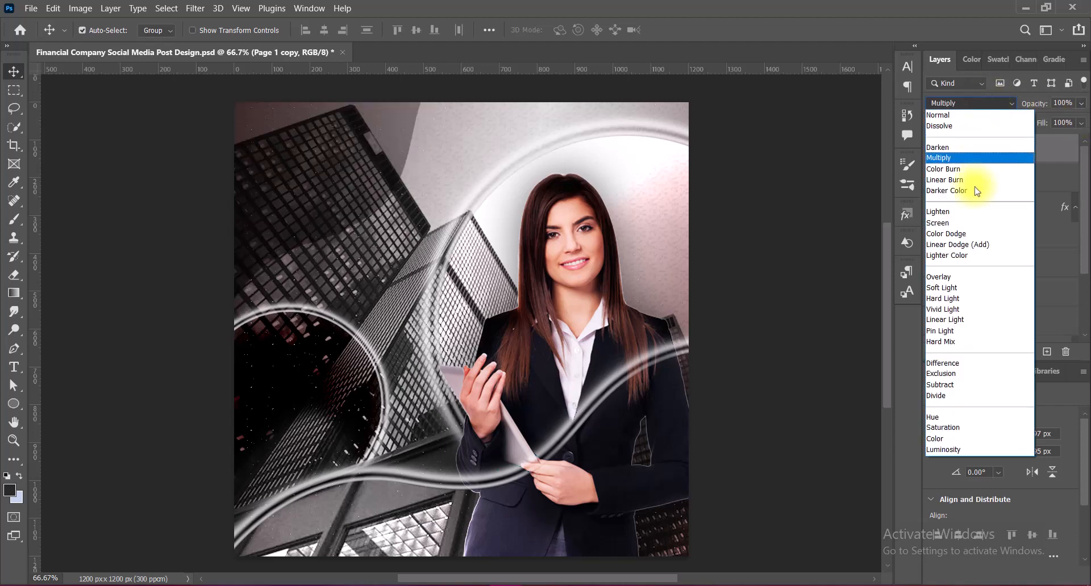
{"action": "key", "text": "Up"}
{"action": "key", "text": "Down"}
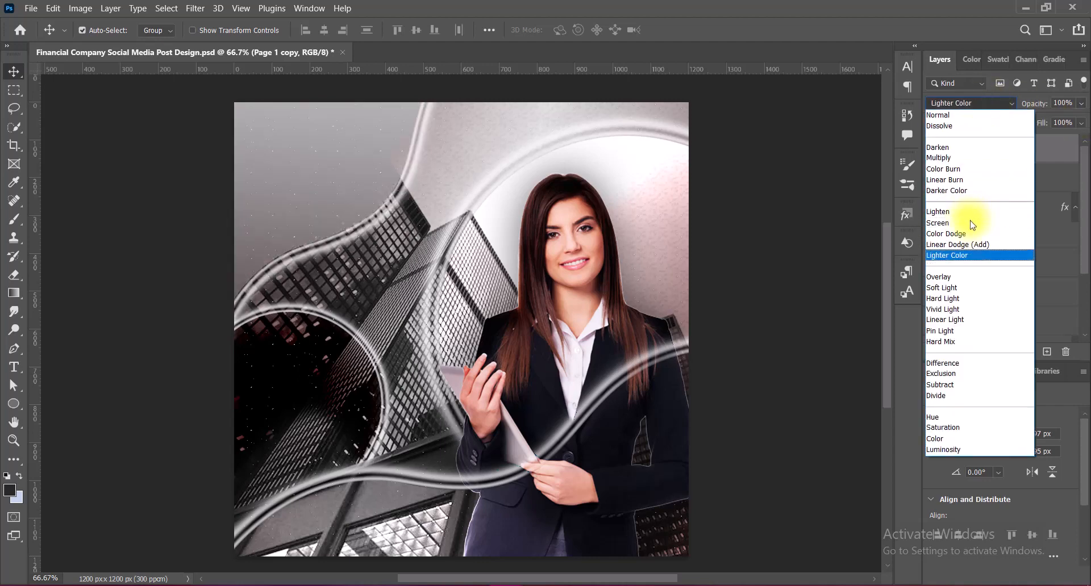
{"action": "double_click", "coordinate": [970, 256]}
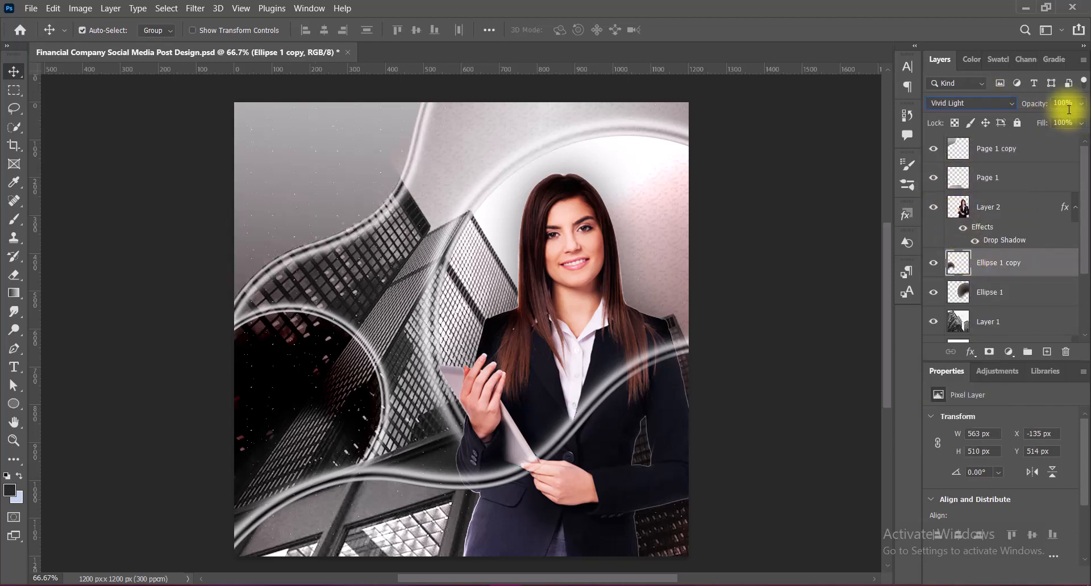
Set the wave copy's opacity to 75% and save the document
{"action": "left_click", "coordinate": [392, 187]}
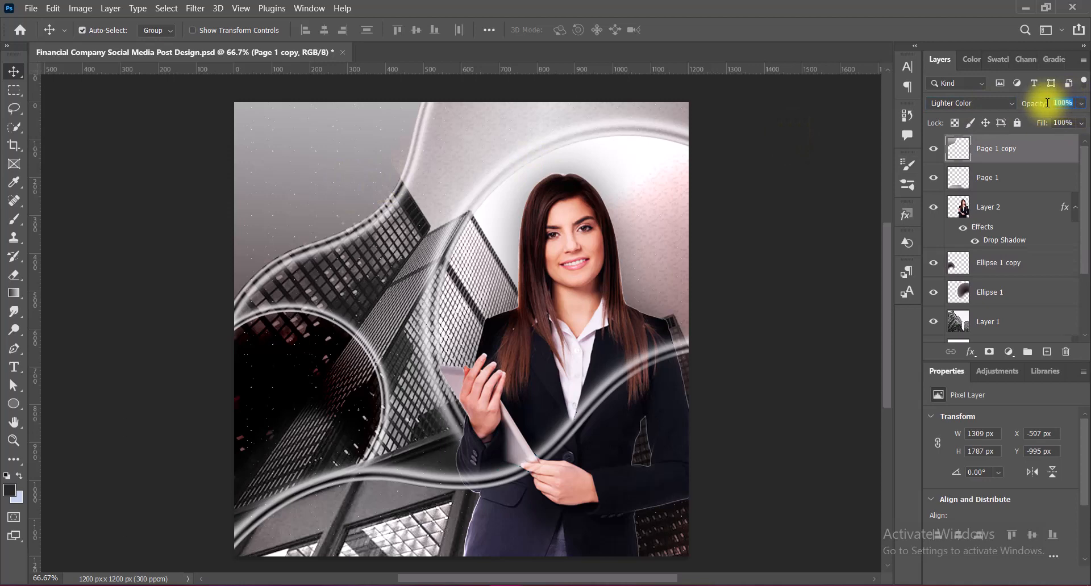
{"action": "type", "text": "75"}
{"action": "key", "text": "Return"}
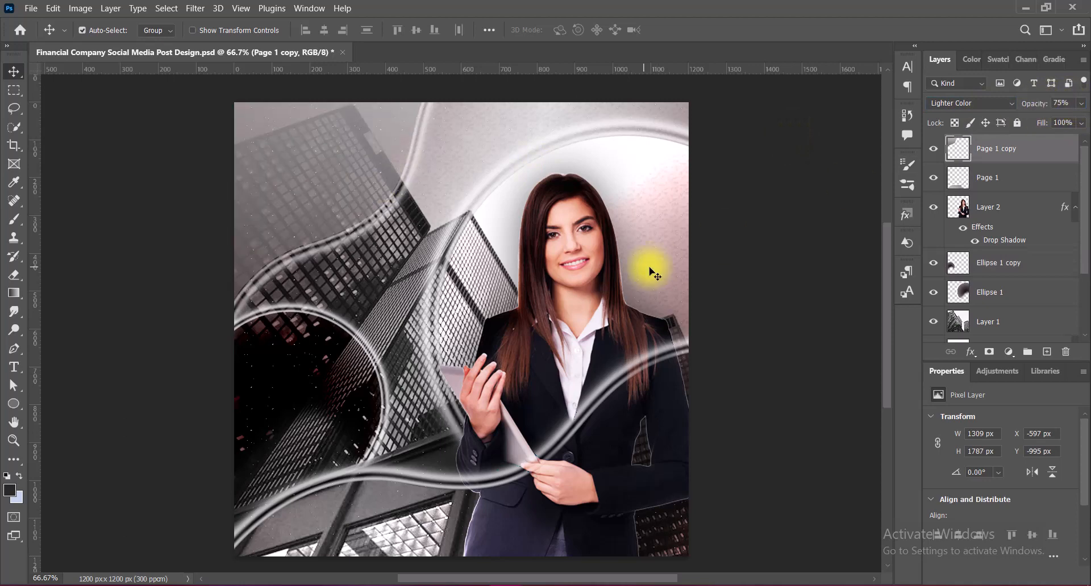
{"action": "left_click", "coordinate": [759, 305]}
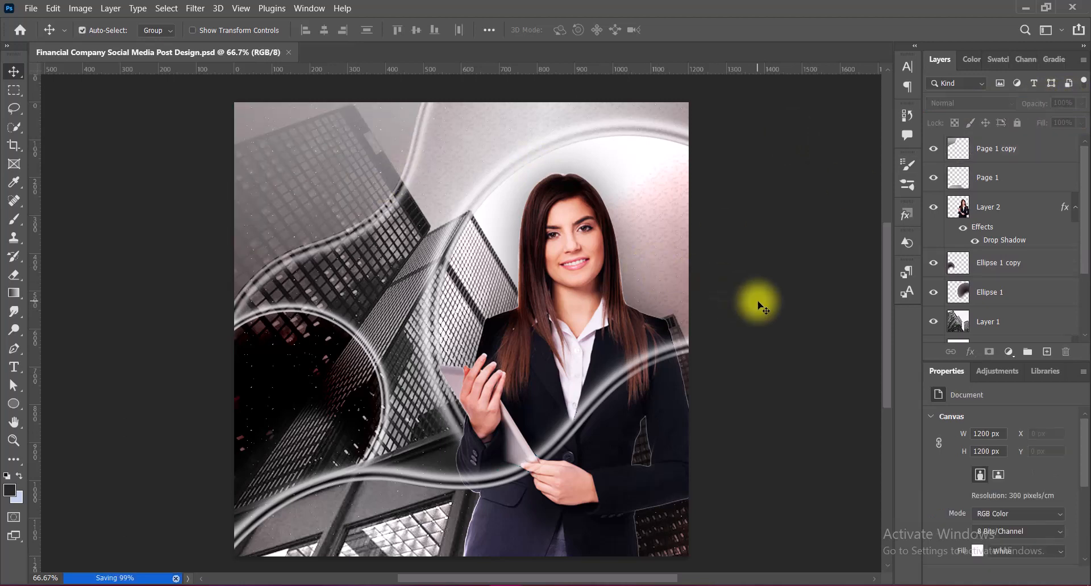
Scale the small circle copy down to 490 × 444 px, keeping its lower-left corner in place
{"action": "left_click", "coordinate": [336, 342]}
{"action": "key", "text": "ctrl+t"}
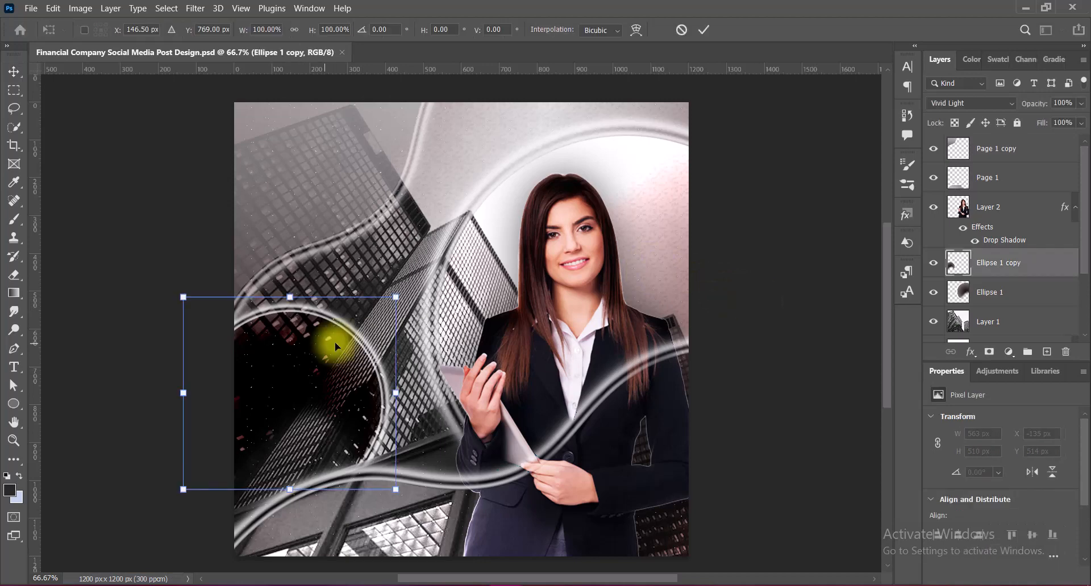
{"action": "left_click_drag", "start_coordinate": [396, 297], "coordinate": [369, 321]}
{"action": "double_click", "coordinate": [316, 384]}
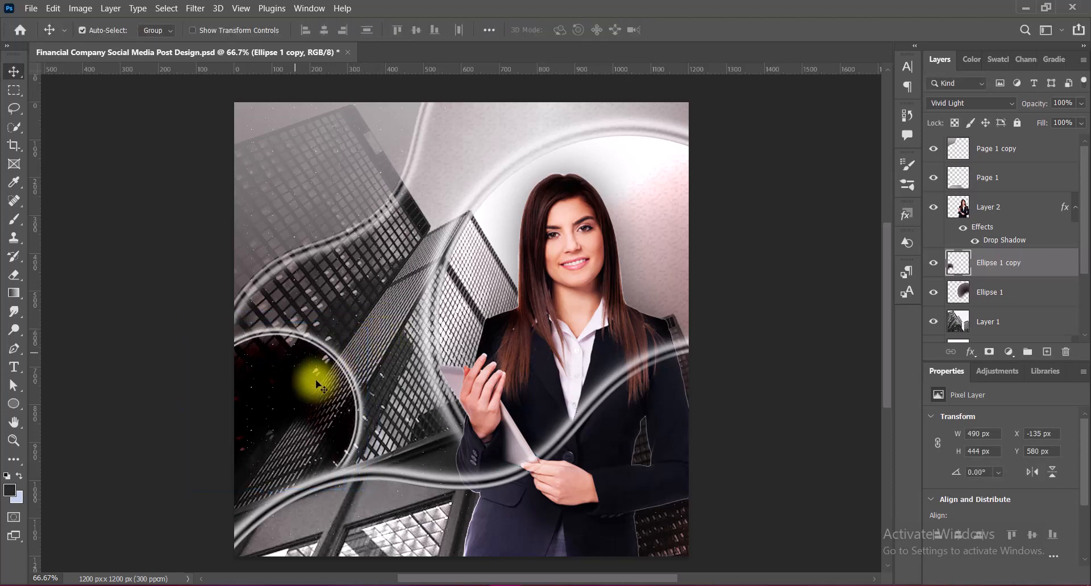
Rotate the wave copy by -1.30°, move it to X -606 px, Y -973 px and save the document
{"action": "left_click", "coordinate": [320, 211]}
{"action": "key", "text": "ctrl+t"}
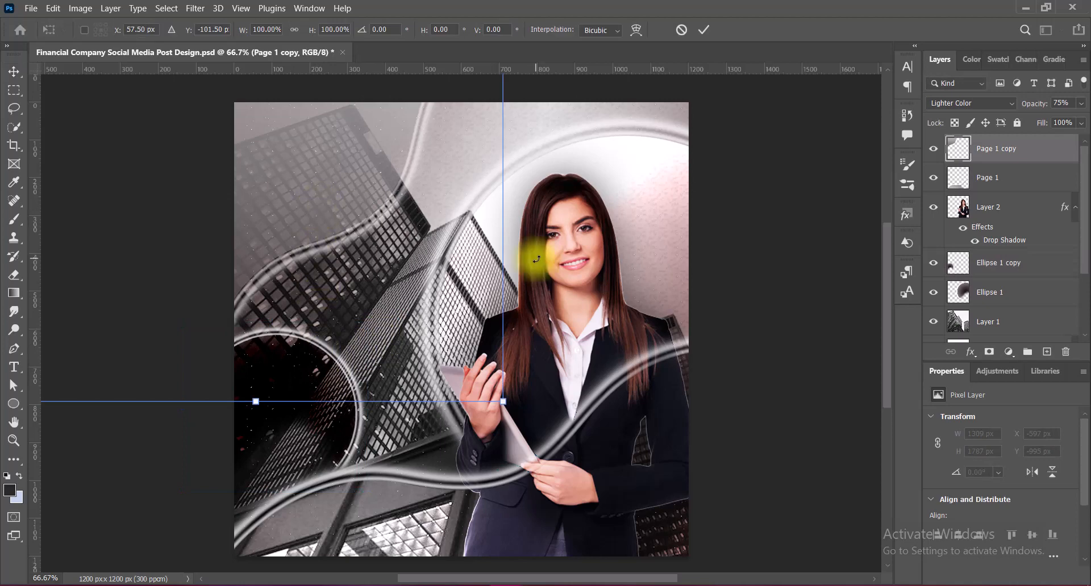
{"action": "left_click_drag", "start_coordinate": [529, 253], "coordinate": [532, 250]}
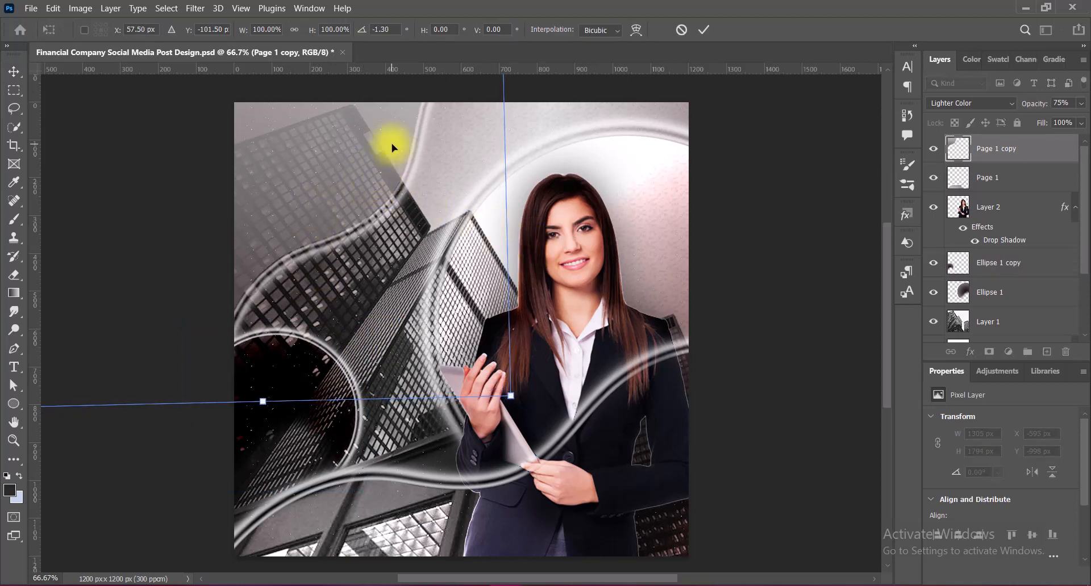
{"action": "left_click_drag", "start_coordinate": [392, 148], "coordinate": [385, 159]}
{"action": "key", "text": "Return"}
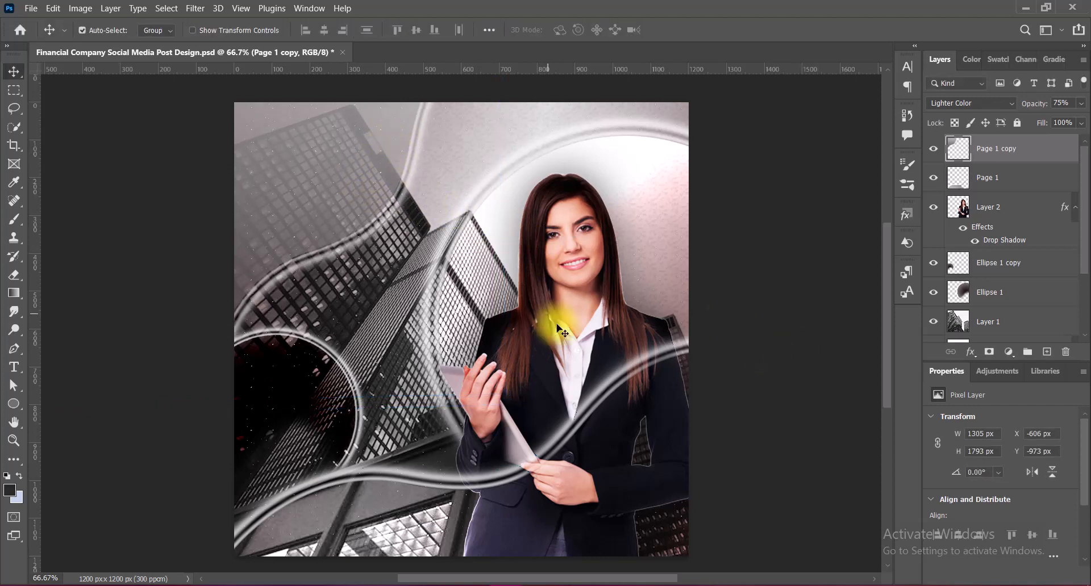
{"action": "key", "text": "ctrl+s"}
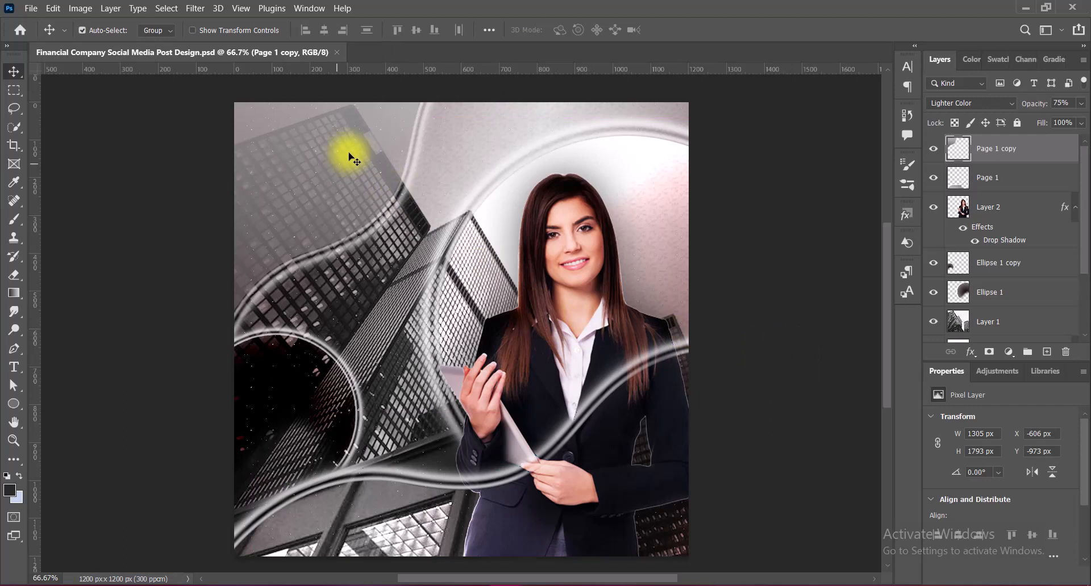
Add a new layer on top and set the Type tool's text color to white (ffffff)
{"action": "left_click", "coordinate": [1047, 352]}
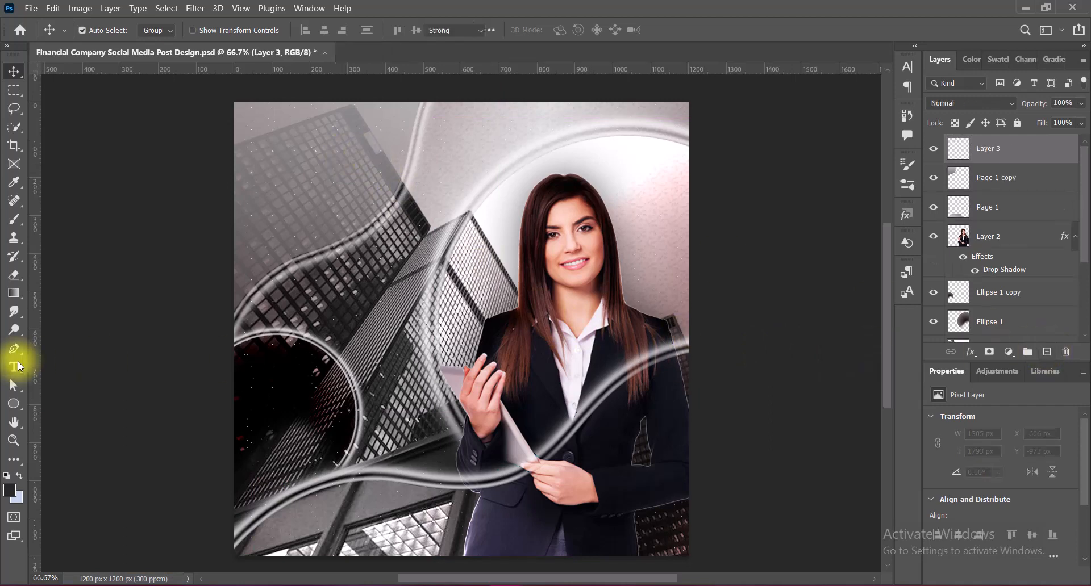
{"action": "left_click", "coordinate": [13, 367]}
{"action": "left_click", "coordinate": [568, 29]}
{"action": "left_click", "coordinate": [692, 141]}
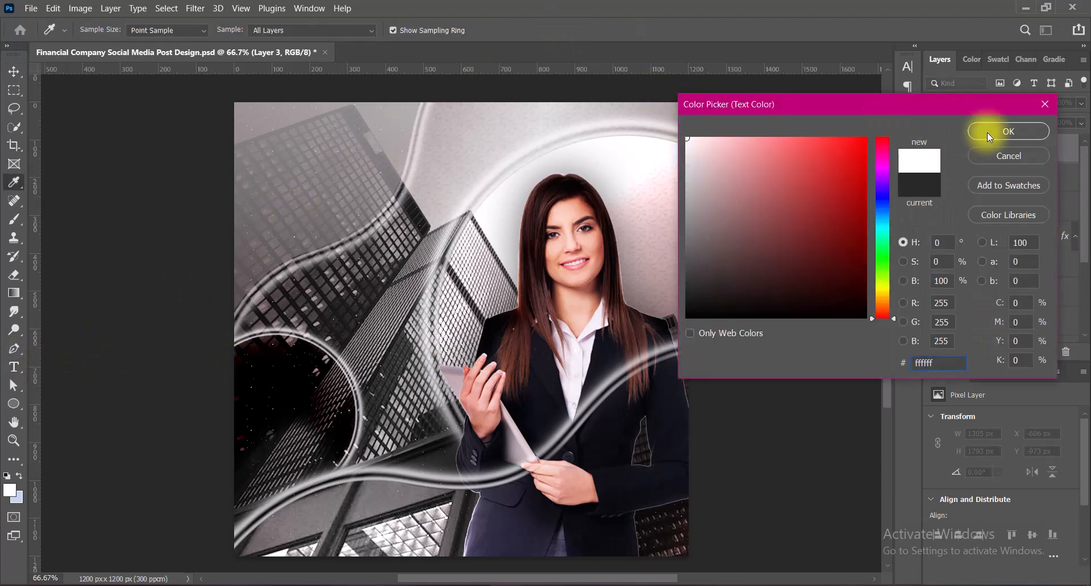
{"action": "left_click", "coordinate": [987, 130]}
Paste the headline "Smart Money Choices Stronger Financial Voices" over the skyscraper, size it 6 pt and break it before "Stronger"
{"action": "left_click", "coordinate": [280, 220]}
{"action": "key", "text": "ctrl+v"}
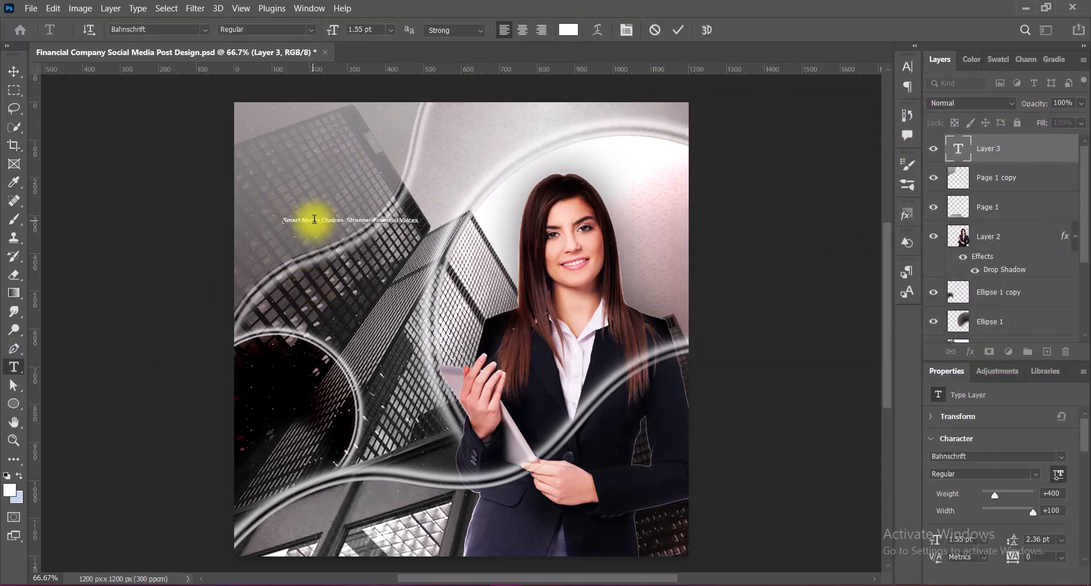
{"action": "left_click_drag", "start_coordinate": [282, 222], "coordinate": [420, 221]}
{"action": "left_click", "coordinate": [390, 31]}
{"action": "left_click", "coordinate": [370, 115]}
{"action": "left_click", "coordinate": [391, 30]}
{"action": "left_click", "coordinate": [376, 61]}
{"action": "left_click", "coordinate": [531, 213]}
{"action": "key", "text": "Return"}
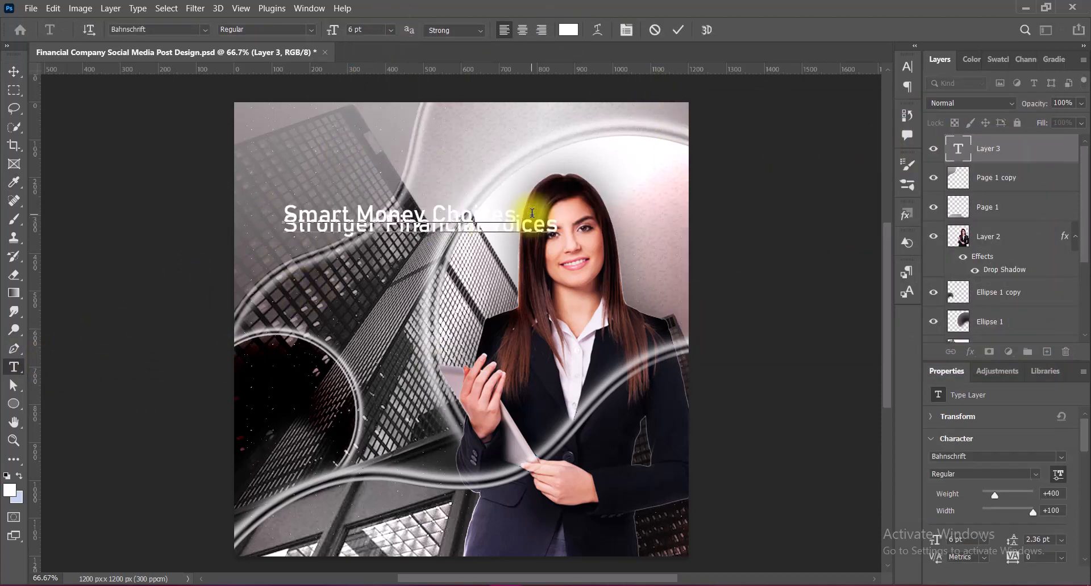
Set the whole headline in the Humnst777 BlkCn BT font
{"action": "key", "text": "ctrl+a"}
{"action": "left_click", "coordinate": [205, 30]}
{"action": "left_click_drag", "start_coordinate": [409, 104], "coordinate": [407, 261]}
{"action": "left_click", "coordinate": [312, 390]}
Format the headline in all caps with 12 pt leading
{"action": "left_click_drag", "start_coordinate": [287, 212], "coordinate": [616, 226]}
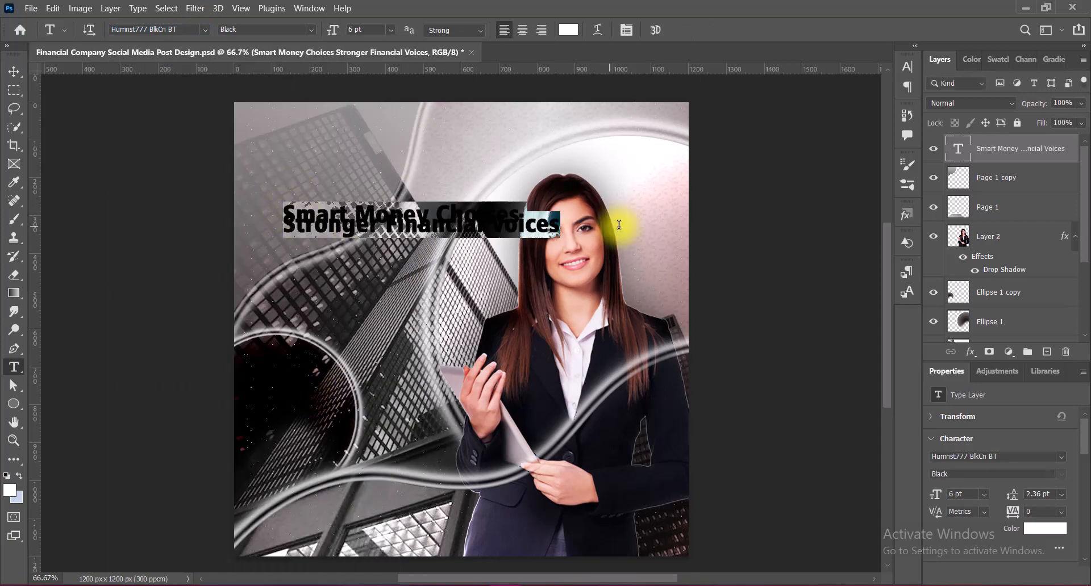
{"action": "left_click", "coordinate": [907, 67]}
{"action": "left_click", "coordinate": [884, 103]}
{"action": "left_click", "coordinate": [858, 177]}
{"action": "left_click", "coordinate": [790, 164]}
Set the second headline line in Franklin Gothic Demi Cond with 9 pt leading
{"action": "left_click", "coordinate": [205, 30]}
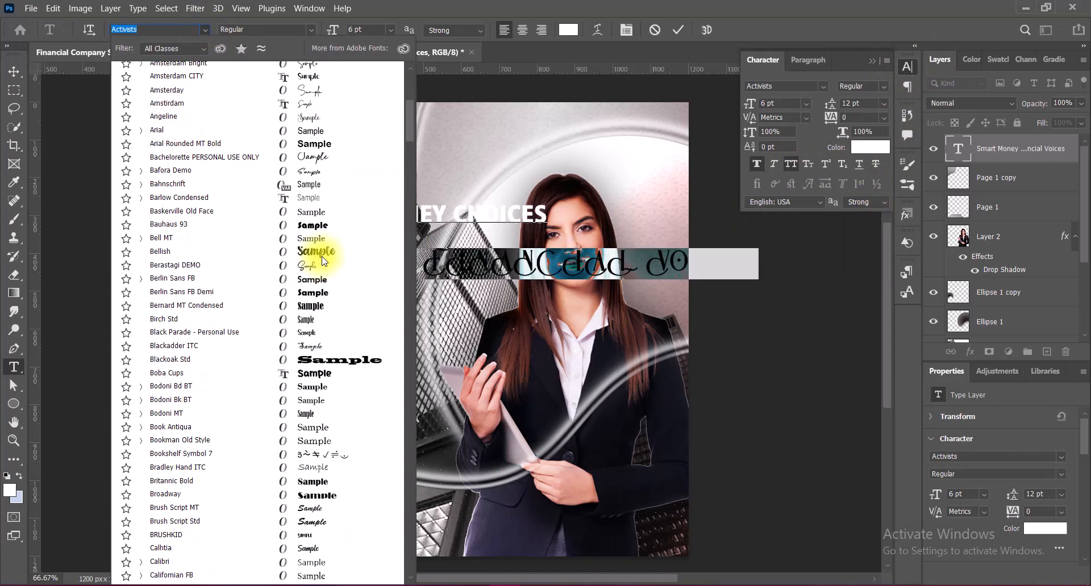
{"action": "scroll", "coordinate": [341, 224], "scroll_direction": "up", "scroll_amount": 10}
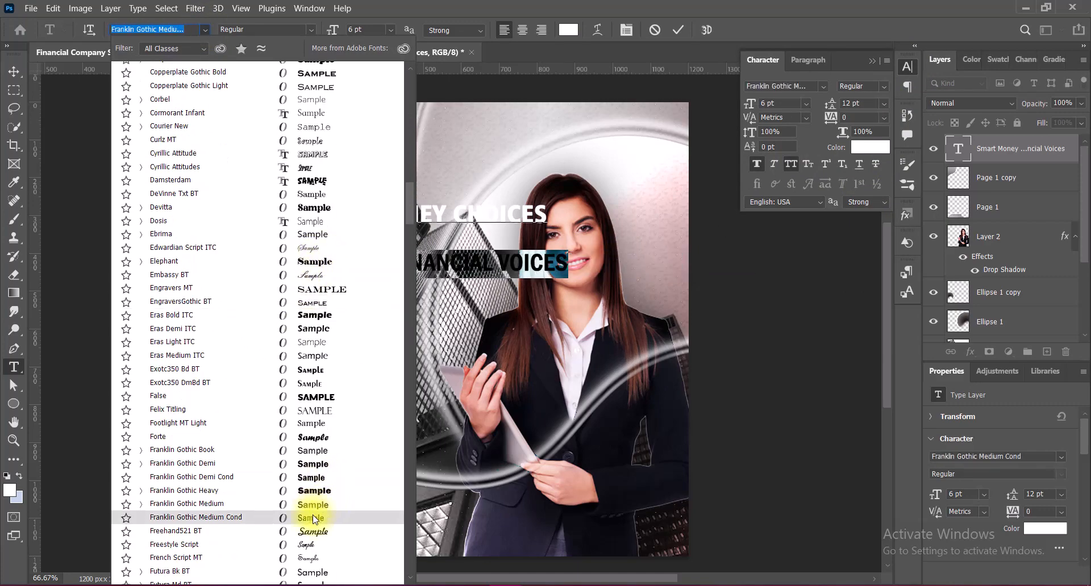
{"action": "left_click", "coordinate": [319, 477]}
{"action": "left_click", "coordinate": [884, 103]}
{"action": "left_click", "coordinate": [864, 161]}
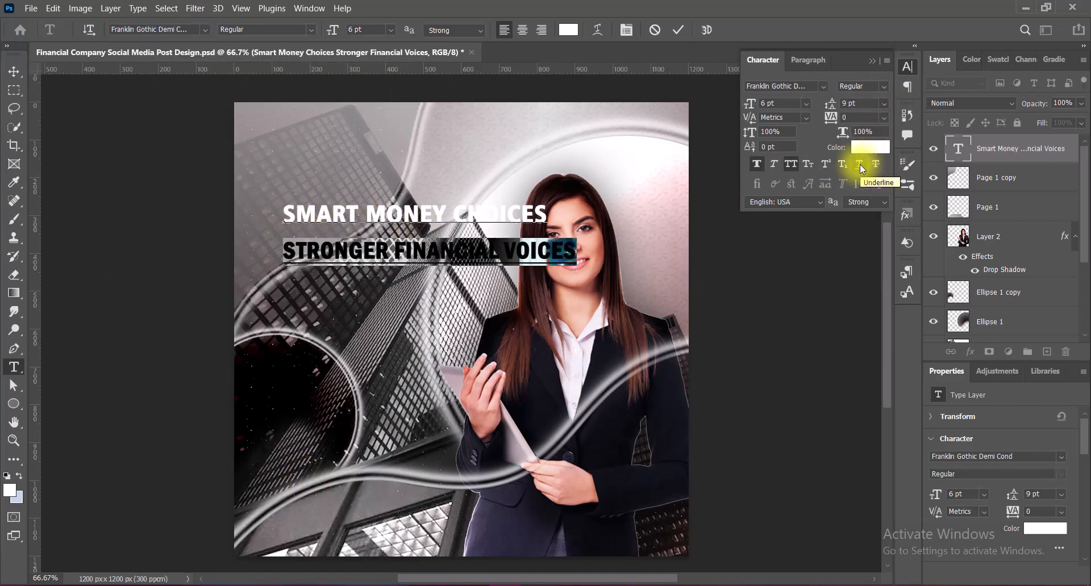
Try the word STRONGER at 9 pt
{"action": "left_click_drag", "start_coordinate": [284, 251], "coordinate": [392, 252]}
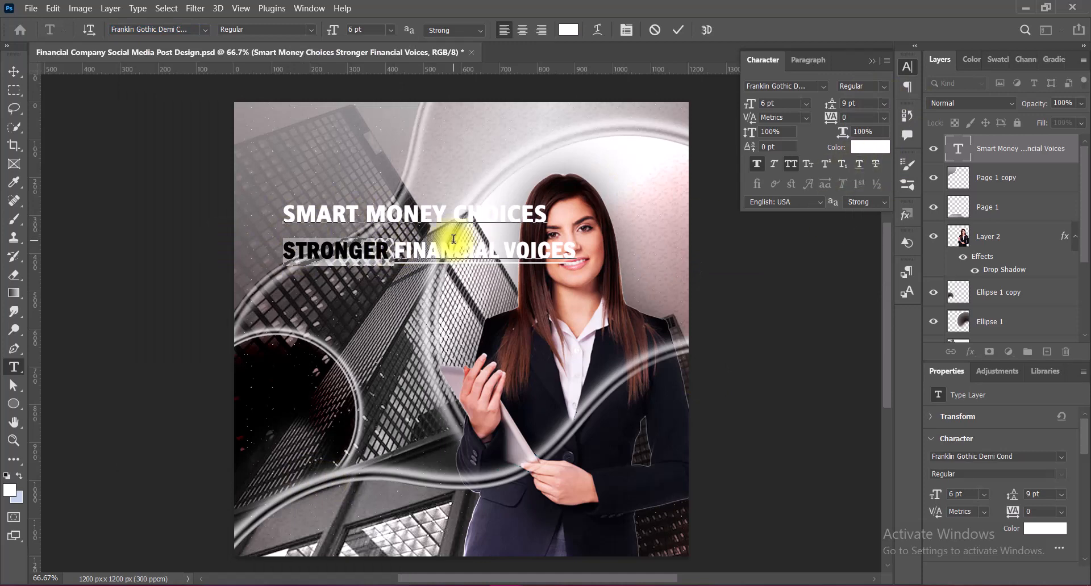
{"action": "left_click", "coordinate": [391, 30]}
{"action": "left_click", "coordinate": [378, 82]}
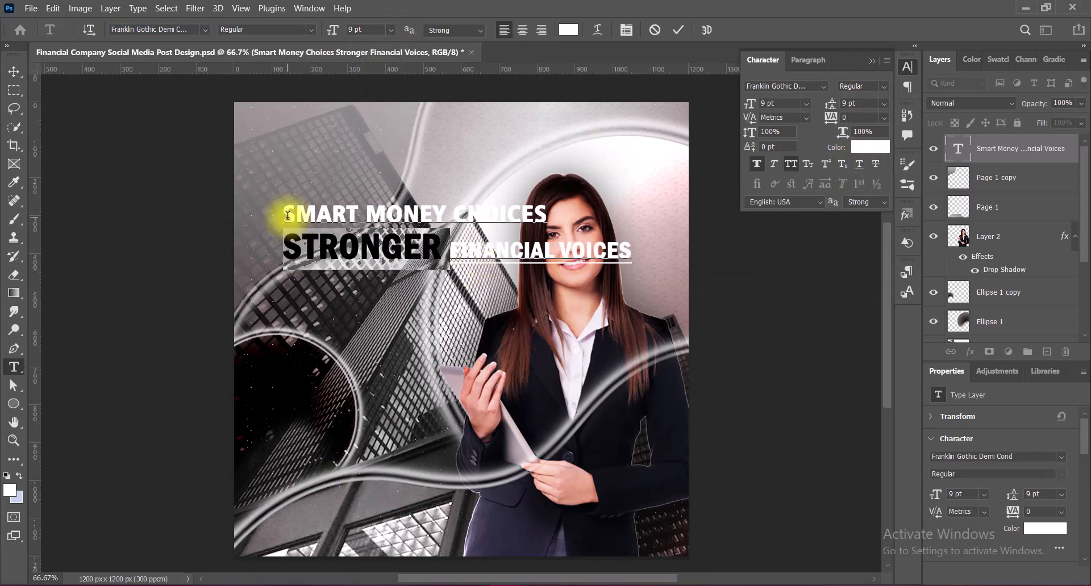
Set the words FINANCIAL VOICES to 8 pt and color them yellow (ffea00)
{"action": "left_click_drag", "start_coordinate": [451, 250], "coordinate": [634, 252]}
{"action": "left_click", "coordinate": [568, 30]}
{"action": "type", "text": "ffea00"}
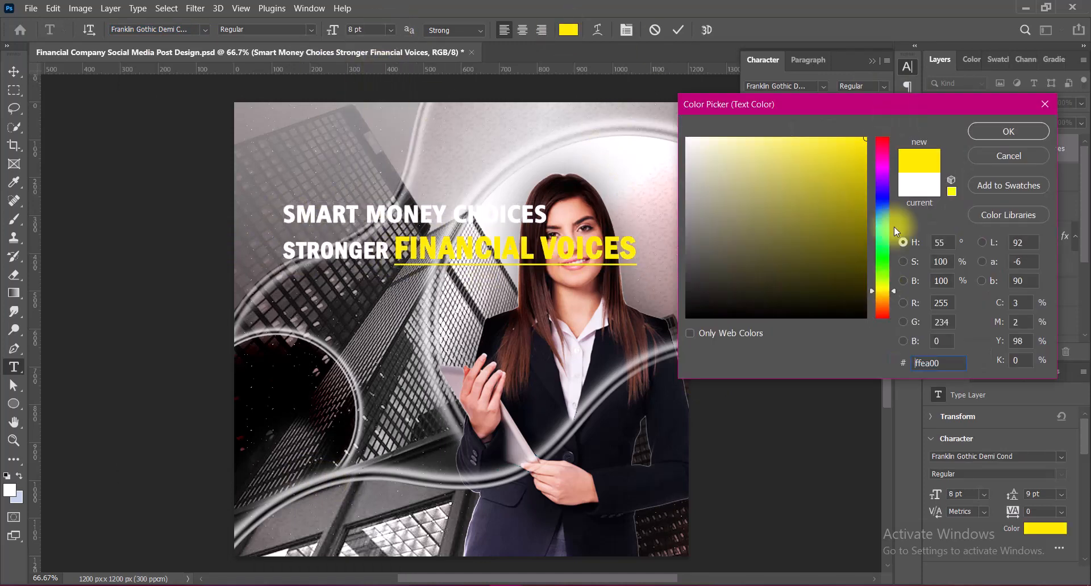
{"action": "key", "text": "Return"}
Reduce SMART MONEY CHOICES, put FINANCIAL VOICES on its own line, and set STRONGER to 7 pt with wider letter spacing
{"action": "left_click_drag", "start_coordinate": [284, 216], "coordinate": [547, 216]}
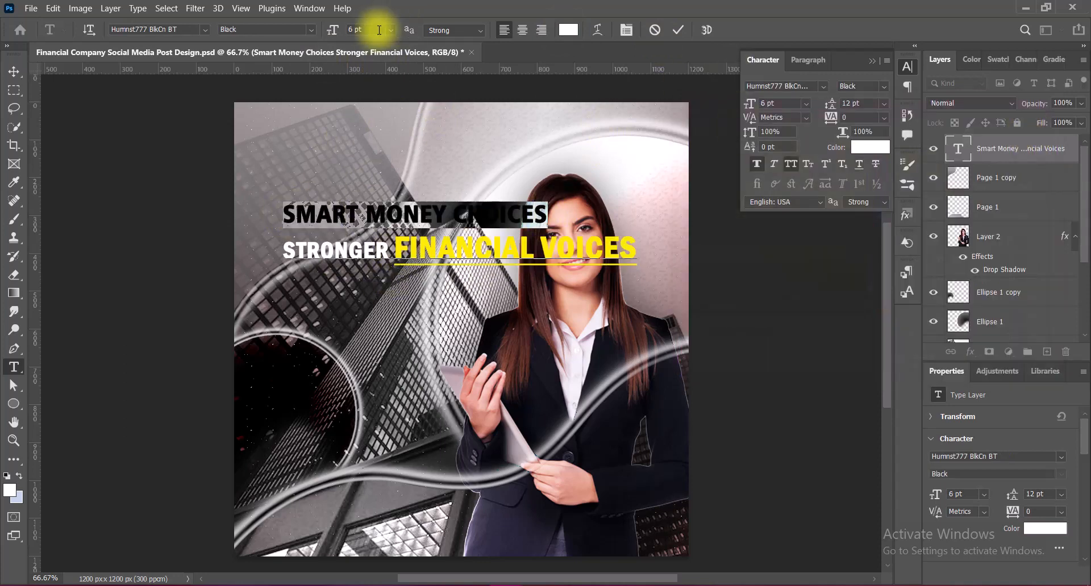
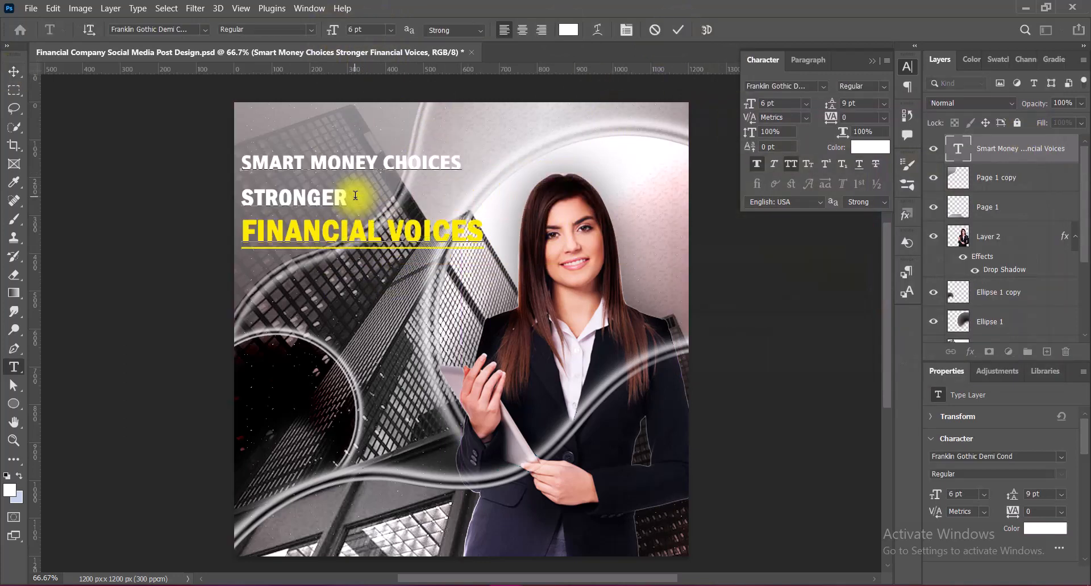
{"action": "left_click_drag", "start_coordinate": [243, 198], "coordinate": [424, 198]}
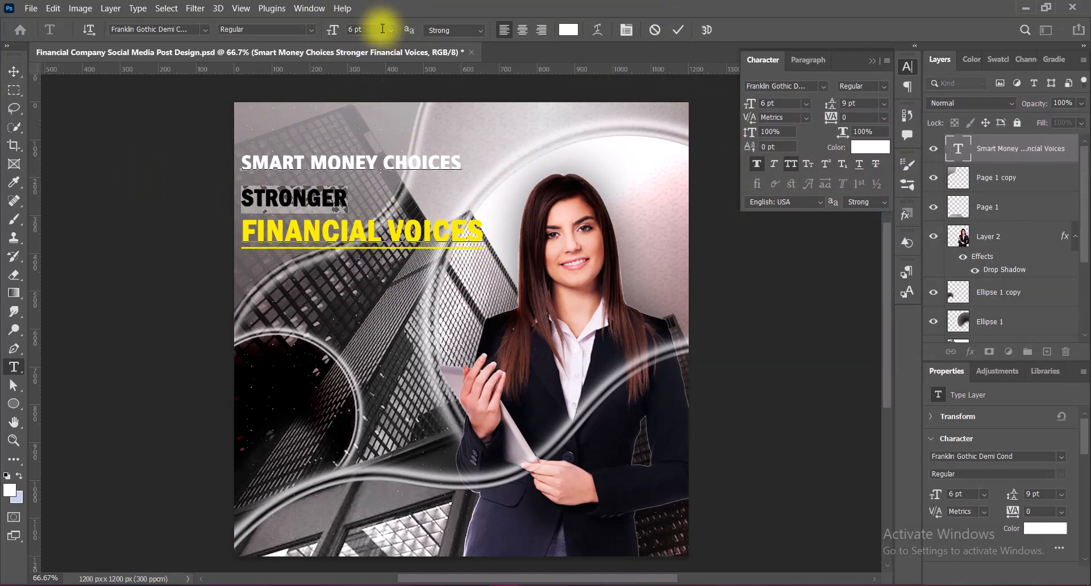
{"action": "left_click_drag", "start_coordinate": [330, 31], "coordinate": [332, 32]}
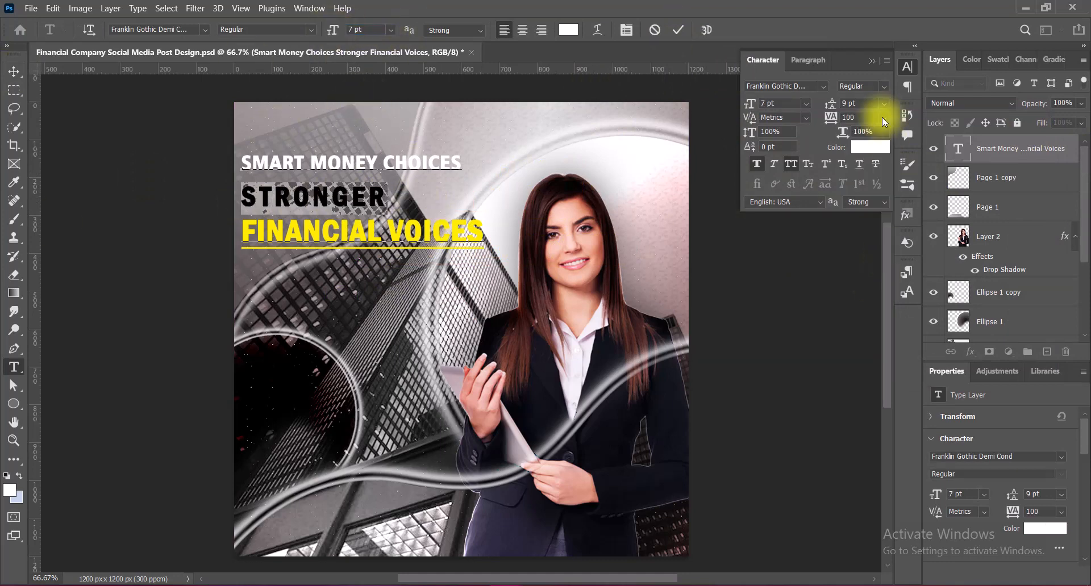
Set SMART MONEY CHOICES to 4 pt and tighten the leading of the STRONGER line beneath it
{"action": "left_click_drag", "start_coordinate": [242, 164], "coordinate": [456, 164]}
{"action": "left_click_drag", "start_coordinate": [340, 31], "coordinate": [337, 32]}
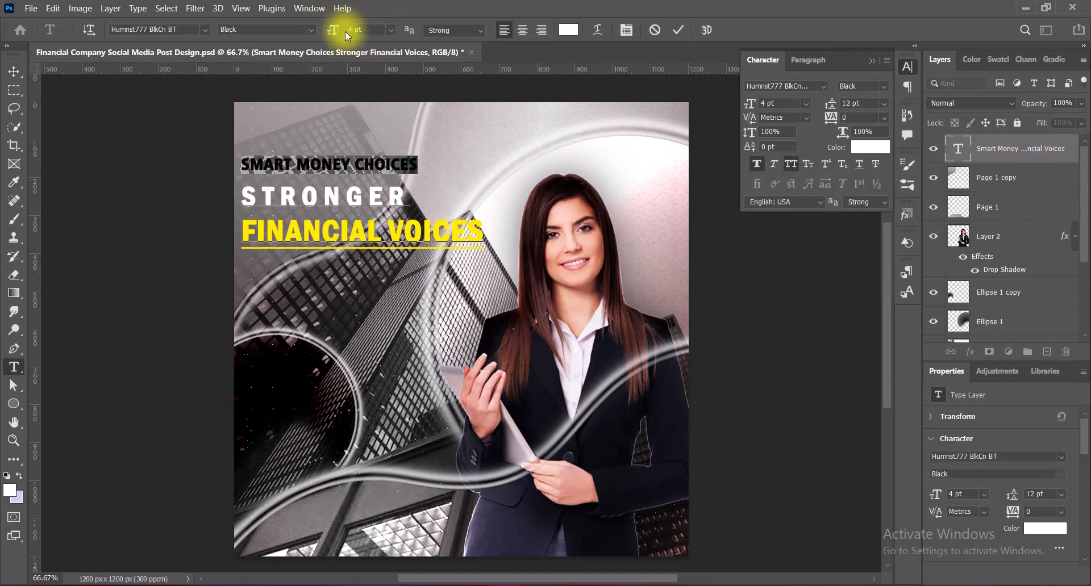
{"action": "left_click_drag", "start_coordinate": [243, 199], "coordinate": [257, 200]}
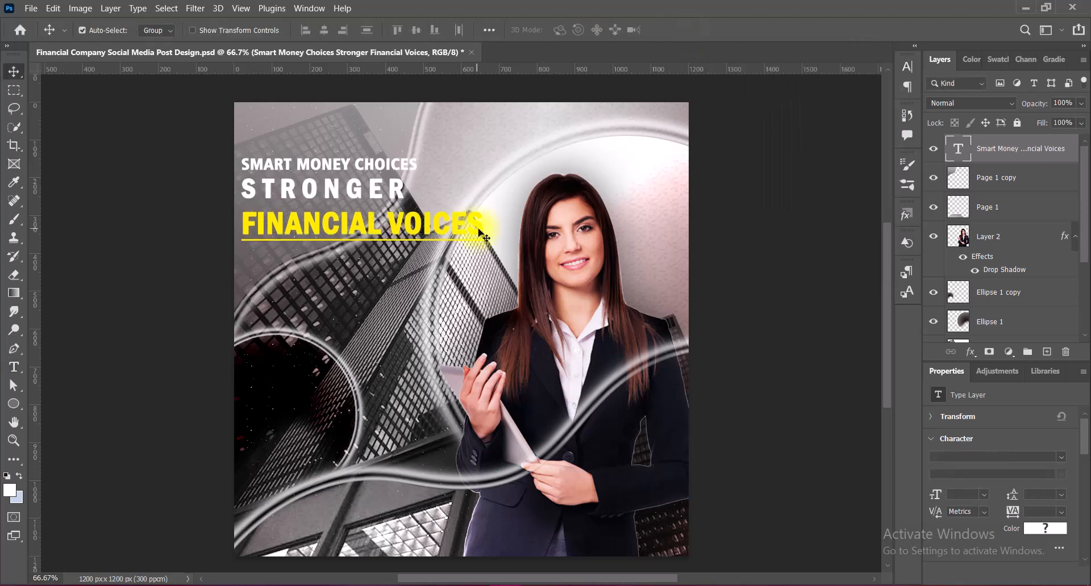
Enlarge the whole headline block slightly and move it down along the left side of the canvas
{"action": "key", "text": "ctrl+a"}
{"action": "key", "text": "ctrl+t"}
{"action": "left_click_drag", "start_coordinate": [485, 200], "coordinate": [509, 200]}
{"action": "left_click_drag", "start_coordinate": [408, 189], "coordinate": [411, 215]}
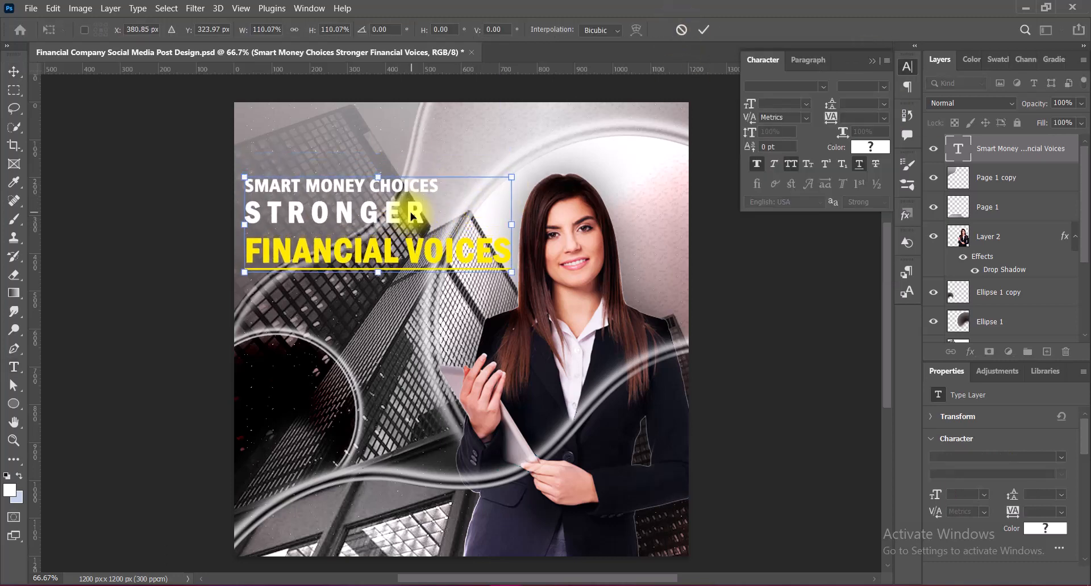
{"action": "left_click_drag", "start_coordinate": [243, 225], "coordinate": [252, 225]}
{"action": "key", "text": "Return"}
{"action": "key", "text": "ctrl+Return"}
{"action": "left_click_drag", "start_coordinate": [421, 217], "coordinate": [415, 214]}
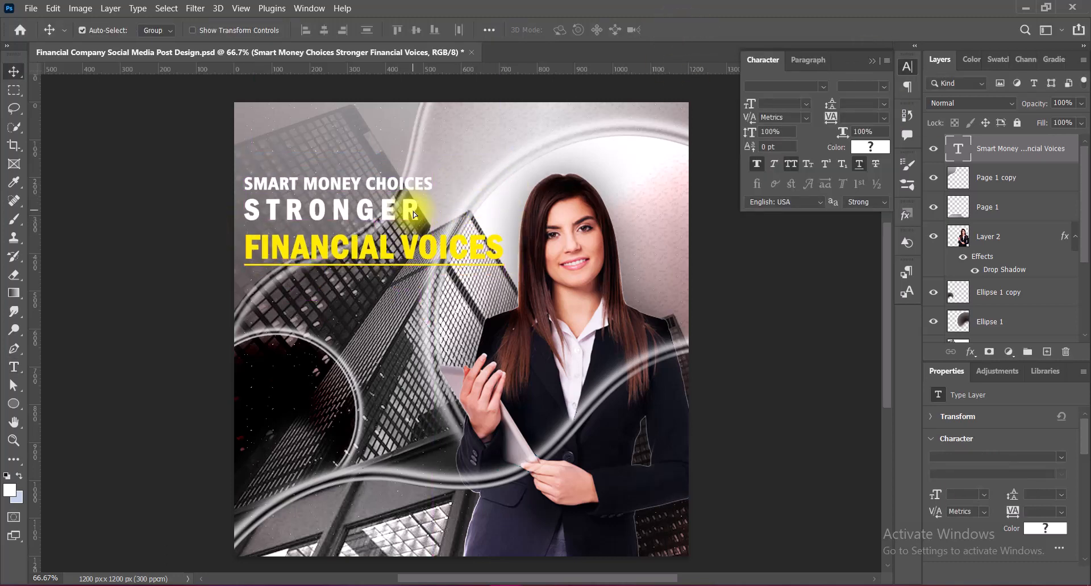
Add two black drop shadows to the headline: 60% opacity, 120 px size; and 100% opacity, 4 px distance, 6 px size
{"action": "double_click", "coordinate": [964, 138]}
{"action": "left_click", "coordinate": [504, 330]}
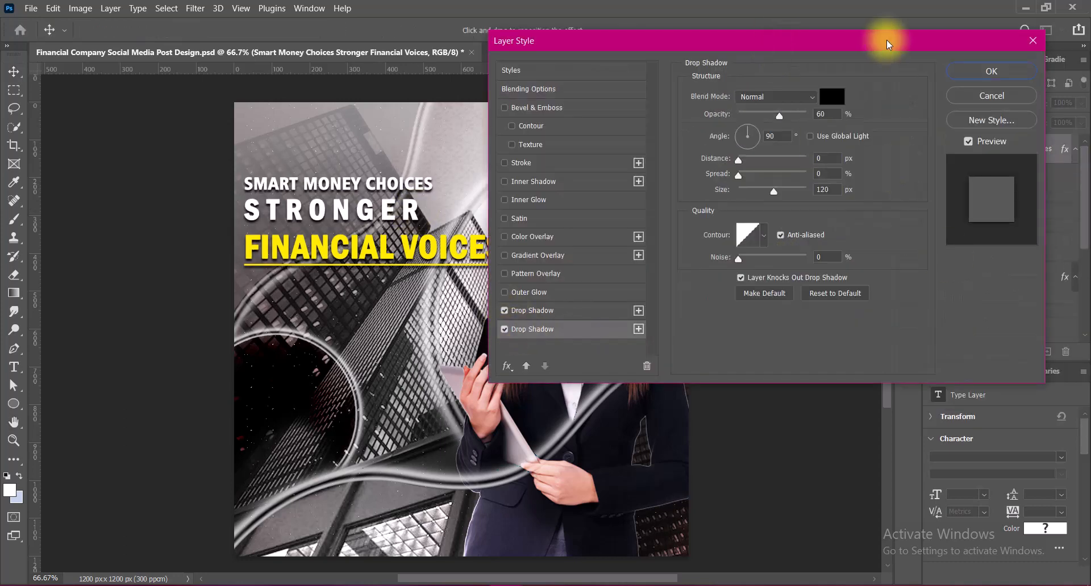
{"action": "left_click", "coordinate": [548, 311]}
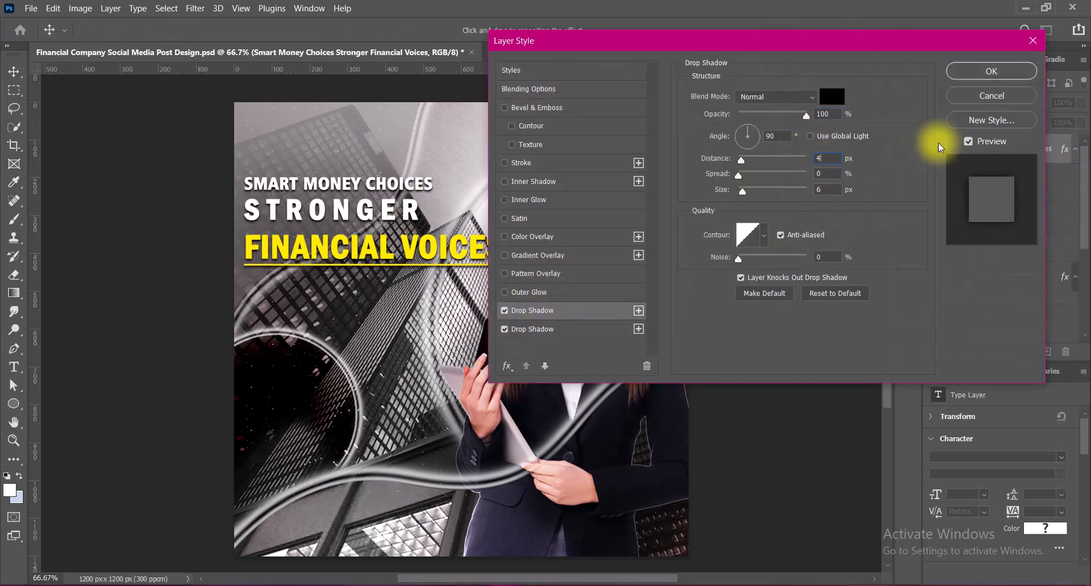
{"action": "left_click", "coordinate": [819, 189]}
{"action": "key", "text": "Return"}
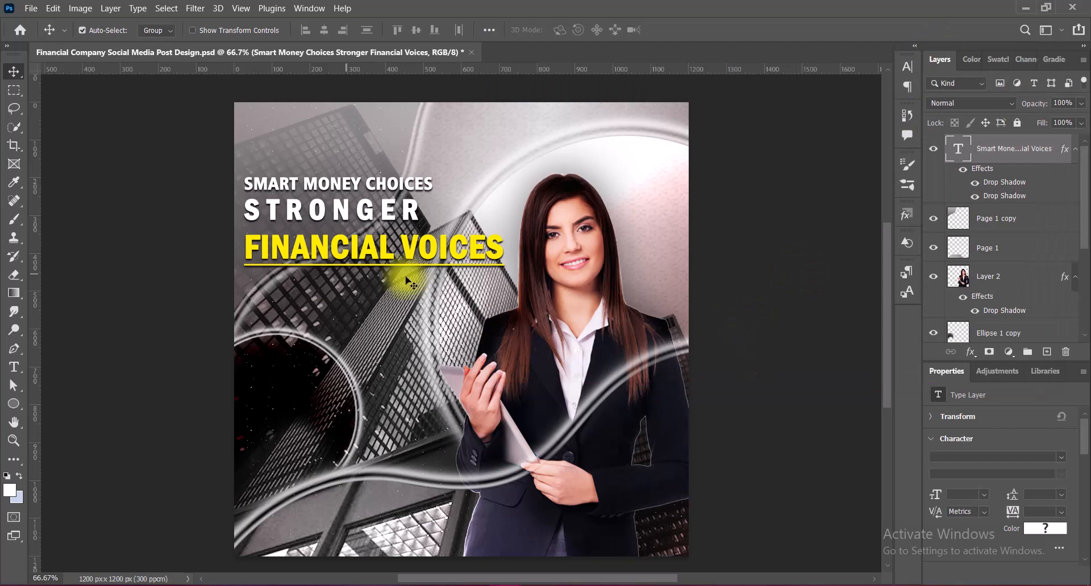
Break FINANCIAL VOICES into two lines and set both words to 11 pt
{"action": "key", "text": "t"}
{"action": "left_click", "coordinate": [401, 247]}
{"action": "key", "text": "Return"}
{"action": "left_click_drag", "start_coordinate": [247, 245], "coordinate": [364, 286]}
{"action": "left_click", "coordinate": [391, 30]}
{"action": "left_click", "coordinate": [383, 93]}
{"action": "left_click", "coordinate": [390, 29]}
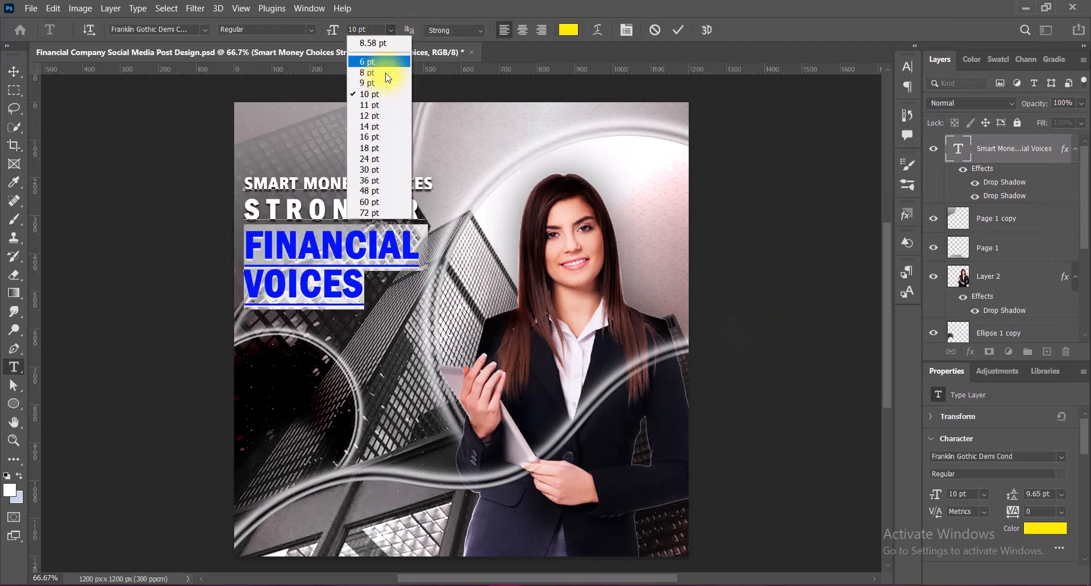
{"action": "left_click", "coordinate": [383, 103]}
Increase the leading of the VOICES and FINANCIAL lines and enlarge the whole headline block slightly
{"action": "left_click_drag", "start_coordinate": [249, 283], "coordinate": [373, 285]}
{"action": "left_click", "coordinate": [907, 67]}
{"action": "left_click", "coordinate": [883, 103]}
{"action": "left_click", "coordinate": [861, 189]}
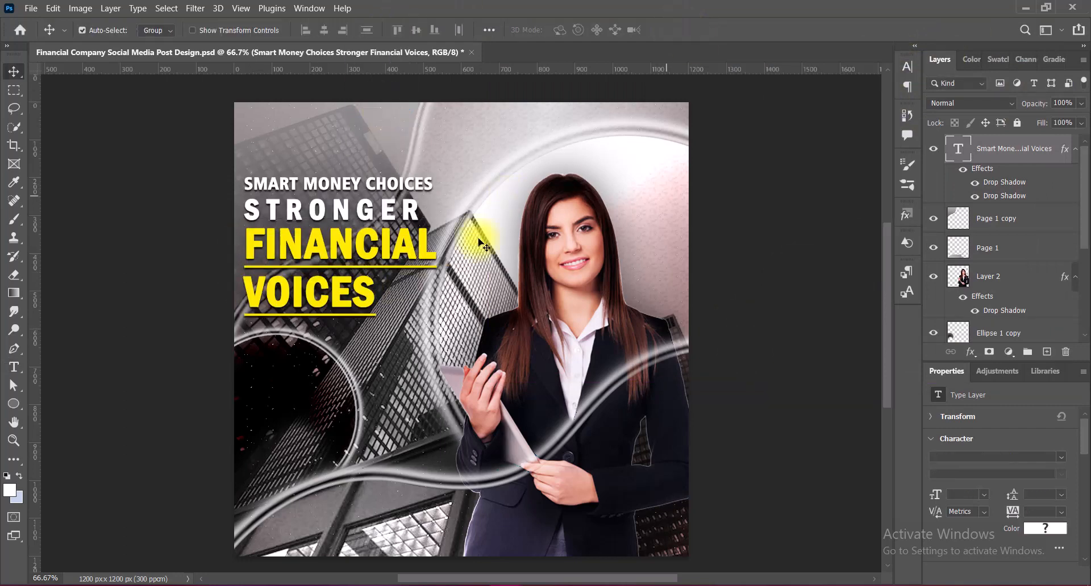
{"action": "left_click_drag", "start_coordinate": [248, 248], "coordinate": [436, 249]}
{"action": "left_click", "coordinate": [908, 66]}
{"action": "left_click", "coordinate": [883, 103]}
{"action": "left_click", "coordinate": [866, 181]}
{"action": "left_click", "coordinate": [678, 28]}
{"action": "key", "text": "v"}
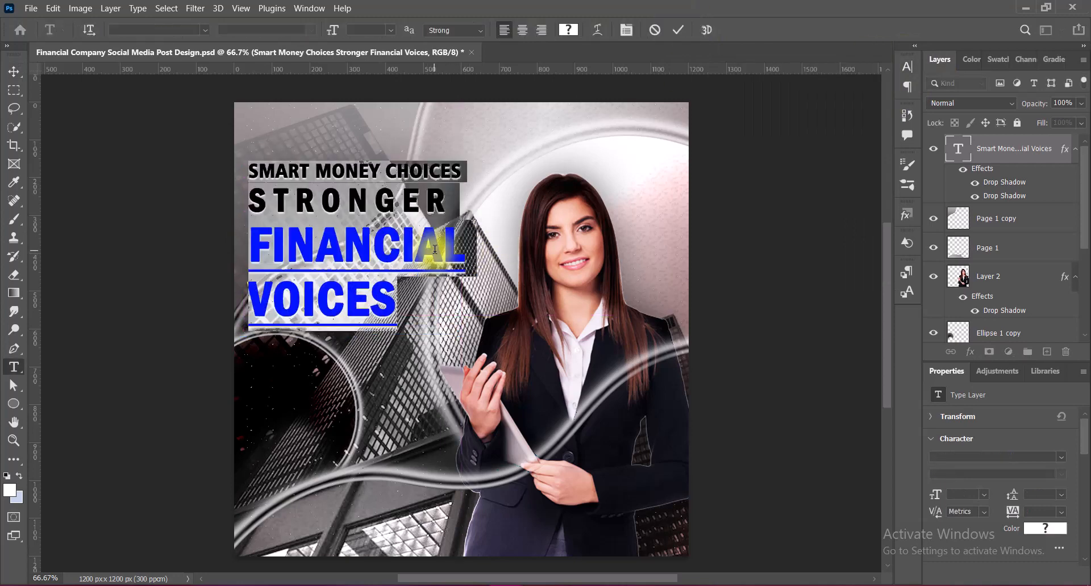
Nudge the headline block down a little on the canvas
{"action": "key", "text": "Down"}
{"action": "key", "text": "Down"}
{"action": "key", "text": "Down"}
{"action": "key", "text": "Down"}
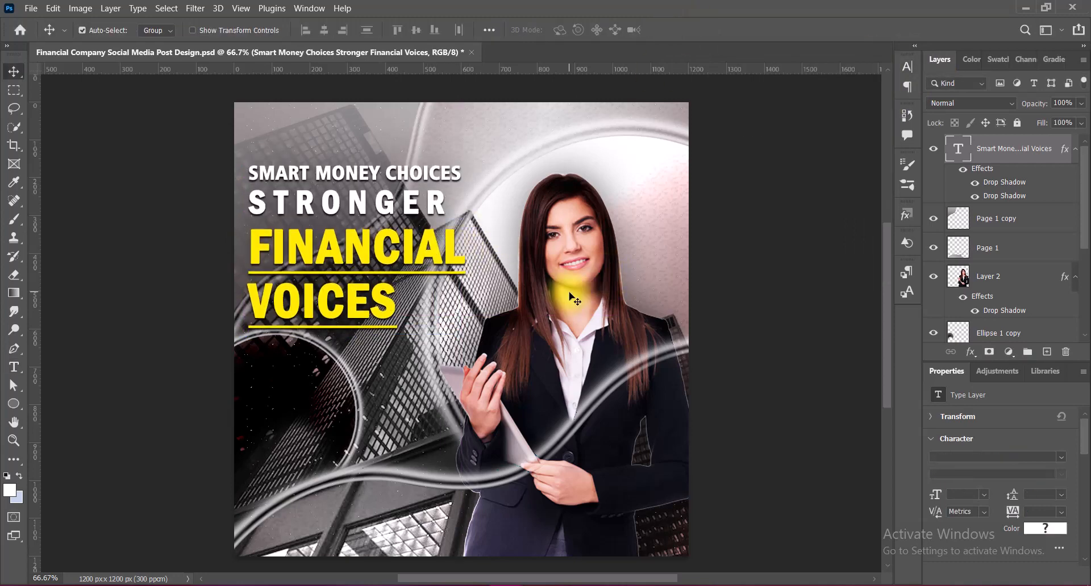
{"action": "key", "text": "Down"}
{"action": "key", "text": "Down"}
{"action": "key", "text": "Down"}
{"action": "key", "text": "Down"}
{"action": "key", "text": "Down"}
{"action": "key", "text": "Down"}
{"action": "key", "text": "Down"}
{"action": "key", "text": "Down"}
{"action": "key", "text": "Down"}
{"action": "key", "text": "Down"}
{"action": "key", "text": "Down"}
{"action": "key", "text": "Down"}
{"action": "key", "text": "Down"}
{"action": "key", "text": "Down"}
{"action": "key", "text": "Down"}
{"action": "key", "text": "Down"}
{"action": "key", "text": "Down"}
{"action": "key", "text": "Down"}
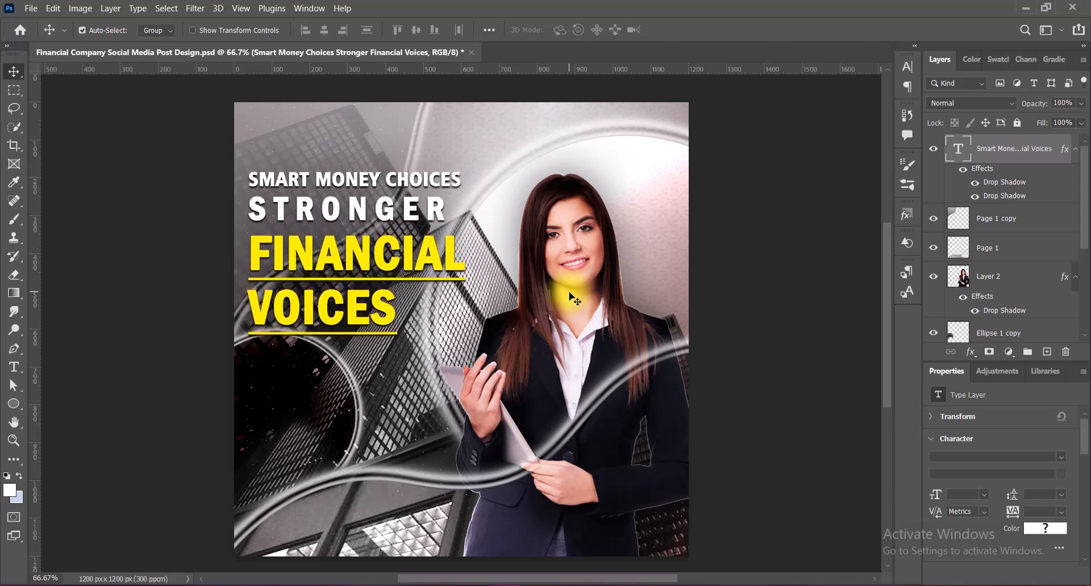
Set the headline's wider drop shadow to a size of 180 px and an opacity of 84%
{"action": "right_click", "coordinate": [960, 150]}
{"action": "left_click", "coordinate": [969, 158]}
{"action": "left_click", "coordinate": [540, 331]}
{"action": "left_click_drag", "start_coordinate": [818, 190], "coordinate": [842, 257]}
{"action": "type", "text": "180"}
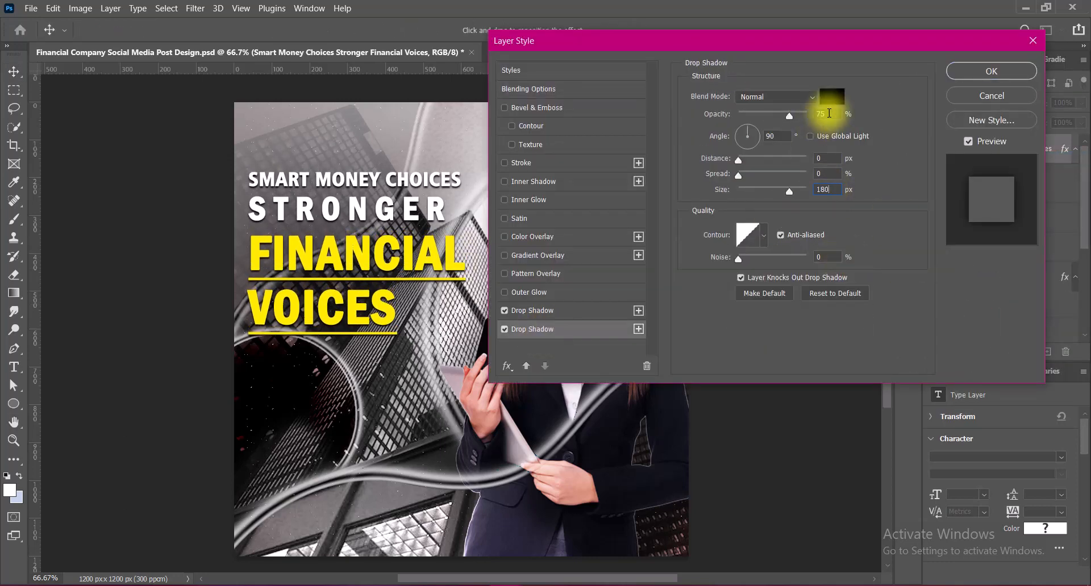
{"action": "left_click_drag", "start_coordinate": [828, 113], "coordinate": [811, 114]}
{"action": "type", "text": "84"}
{"action": "key", "text": "Return"}
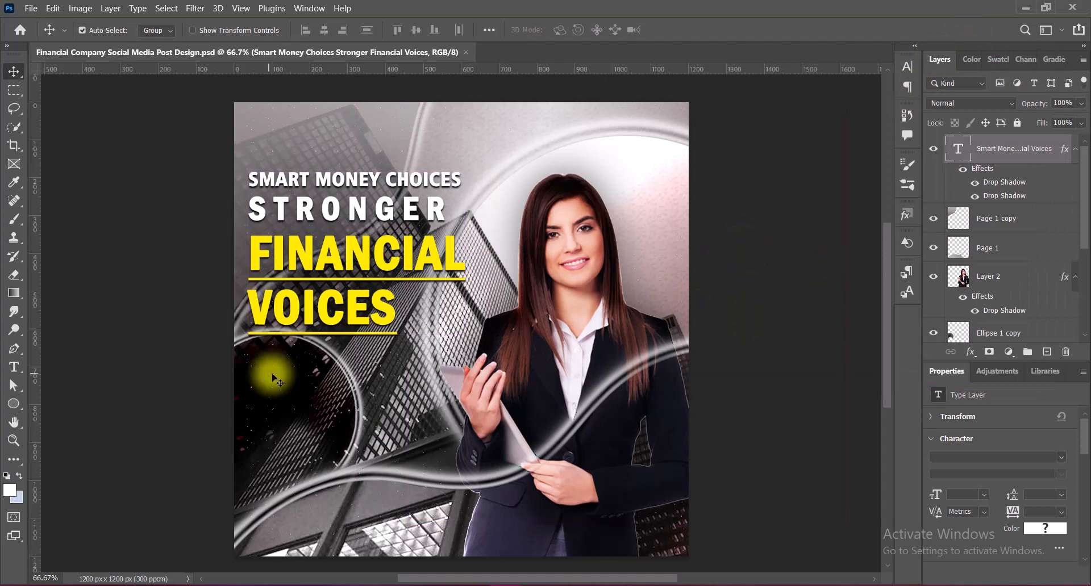
Add white 6 pt text below the headline, without all caps or underline, reading "Your Financial Partner for Life's Journey"
{"action": "left_click", "coordinate": [273, 373]}
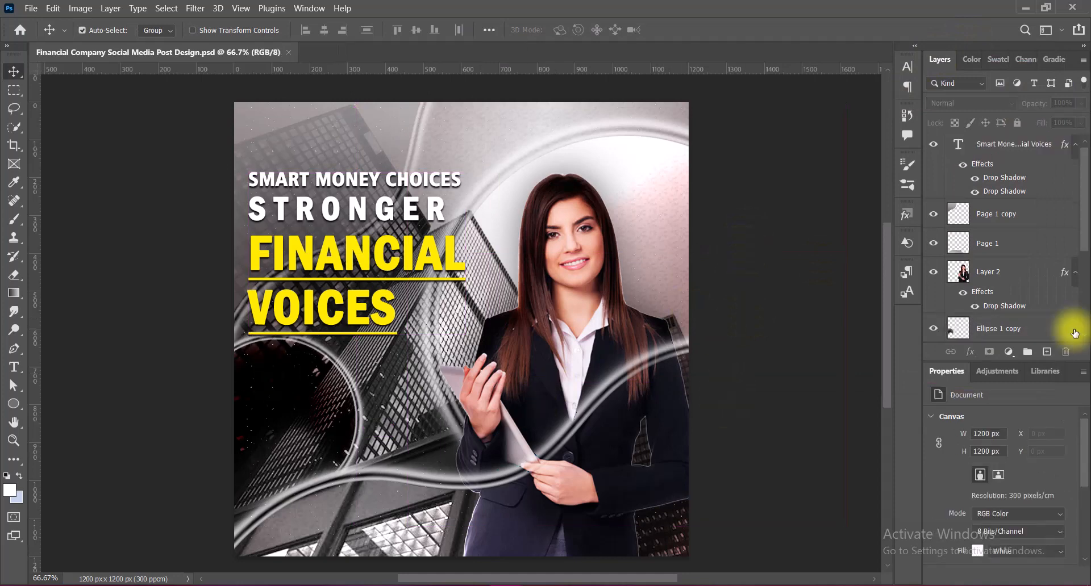
{"action": "key", "text": "t"}
{"action": "left_click", "coordinate": [263, 378]}
{"action": "left_click", "coordinate": [391, 30]}
{"action": "left_click", "coordinate": [373, 48]}
{"action": "left_click", "coordinate": [907, 67]}
{"action": "left_click", "coordinate": [791, 163]}
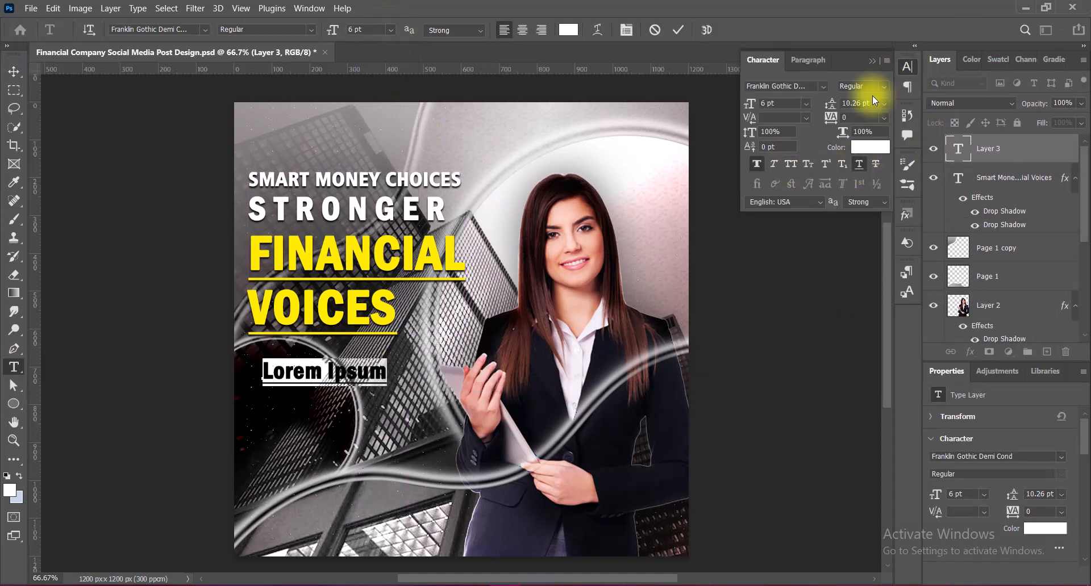
{"action": "left_click", "coordinate": [873, 60]}
{"action": "left_click", "coordinate": [907, 67]}
{"action": "left_click", "coordinate": [860, 164]}
{"action": "left_click", "coordinate": [873, 61]}
{"action": "key", "text": "ctrl+v"}
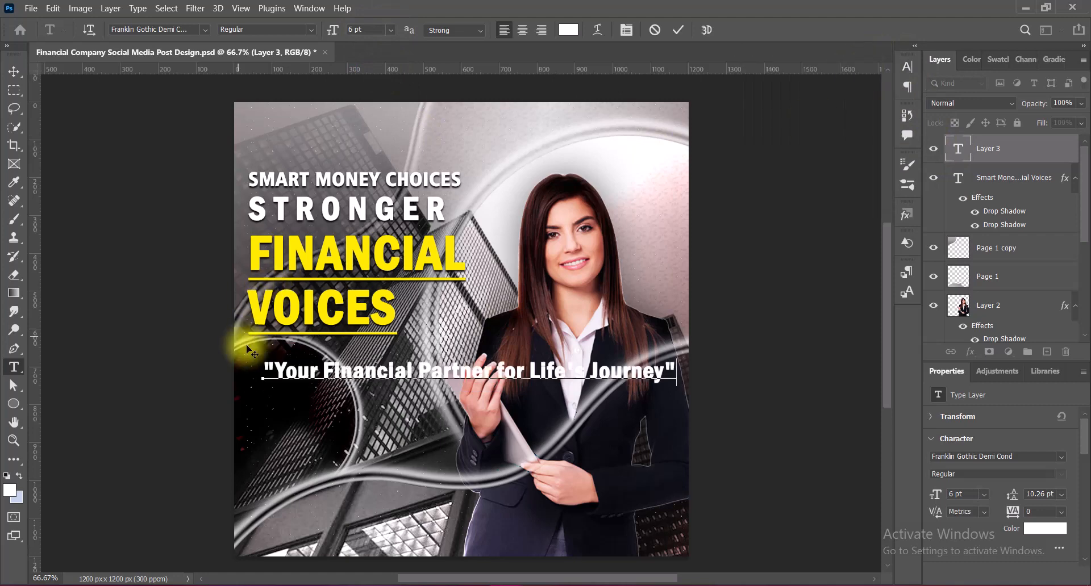
Break the tagline before "for Life's Journey" and make that second line larger than the first
{"action": "left_click", "coordinate": [502, 371]}
{"action": "key", "text": "BackSpace"}
{"action": "key", "text": "Return"}
{"action": "left_click", "coordinate": [263, 415]}
{"action": "key", "text": "shift+End"}
Try the Bachelorette PERSONAL USE ONLY font on the whole tagline
{"action": "key", "text": "ctrl+a"}
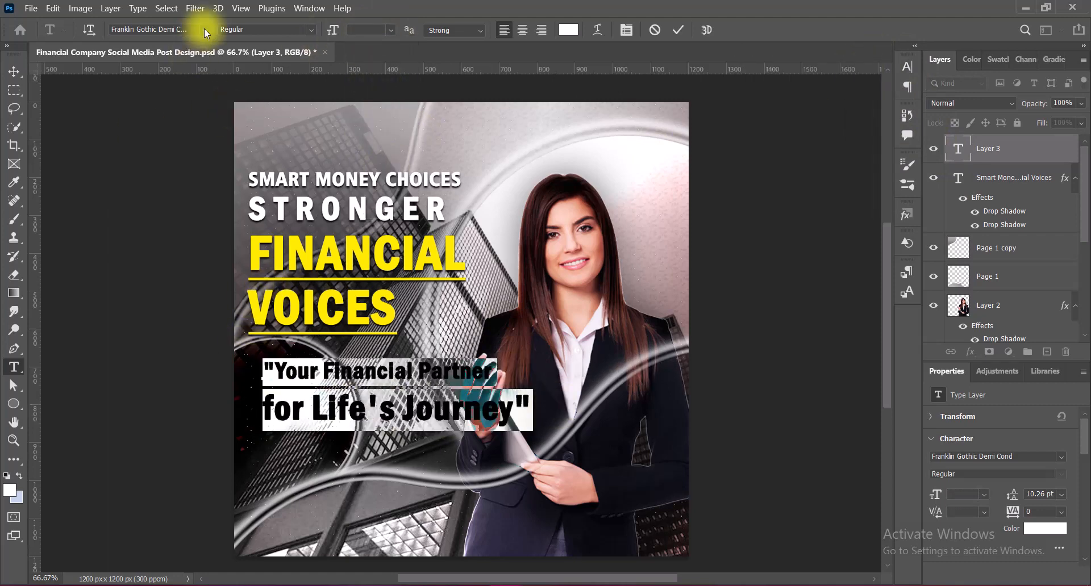
{"action": "left_click", "coordinate": [204, 29]}
{"action": "left_click", "coordinate": [310, 168]}
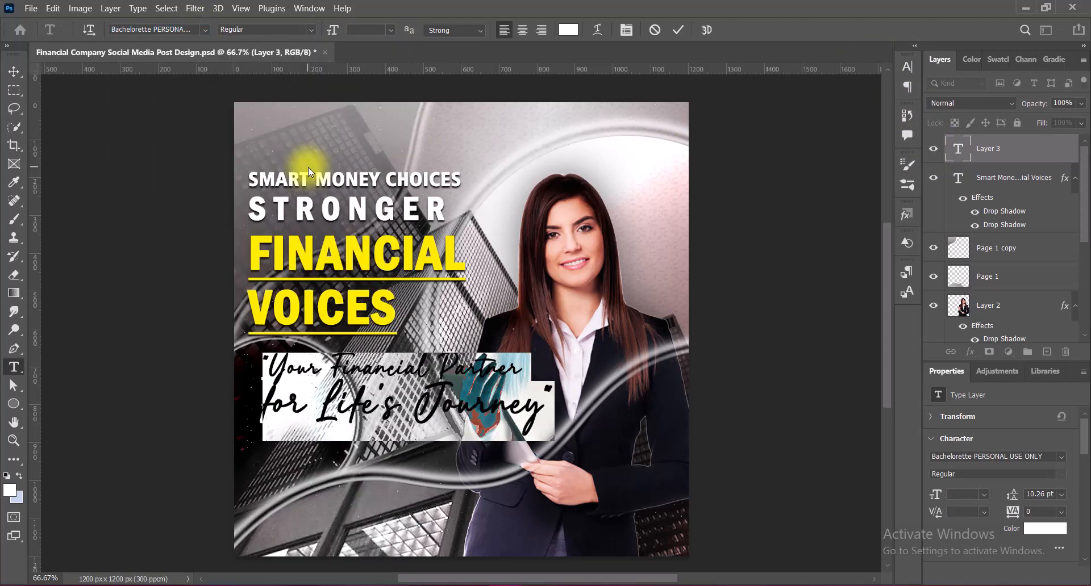
{"action": "left_click", "coordinate": [678, 30]}
Set the tagline's font to Brush Script MT Italic
{"action": "left_click", "coordinate": [205, 29]}
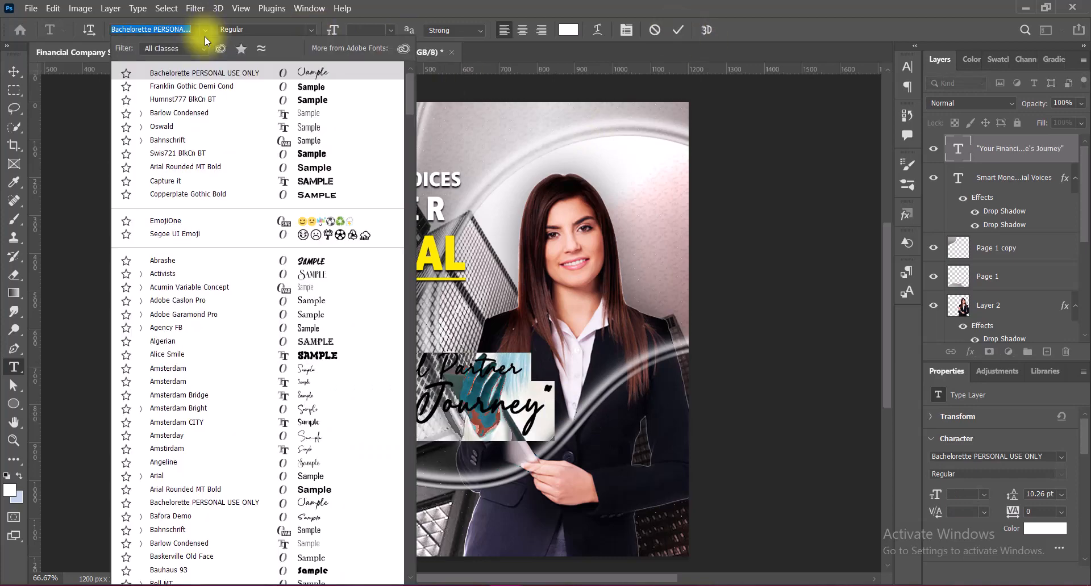
{"action": "scroll", "coordinate": [324, 407], "scroll_direction": "down", "scroll_amount": 10}
{"action": "left_click", "coordinate": [321, 394]}
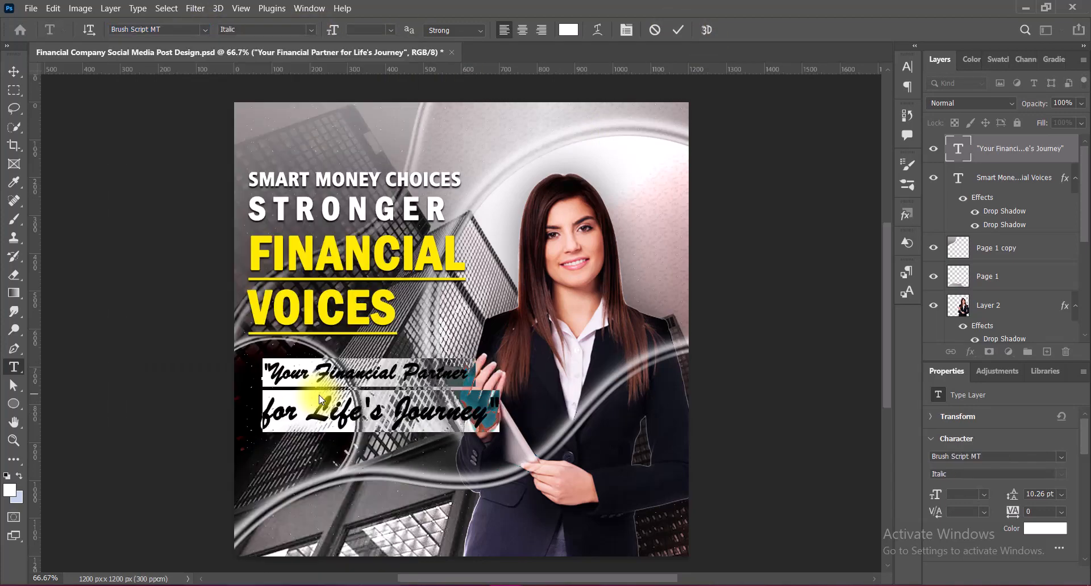
{"action": "key", "text": "ctrl+Return"}
Align the tagline with the headline's left edge and scale it down to about 80%
{"action": "key", "text": "v"}
{"action": "left_click_drag", "start_coordinate": [464, 417], "coordinate": [449, 423]}
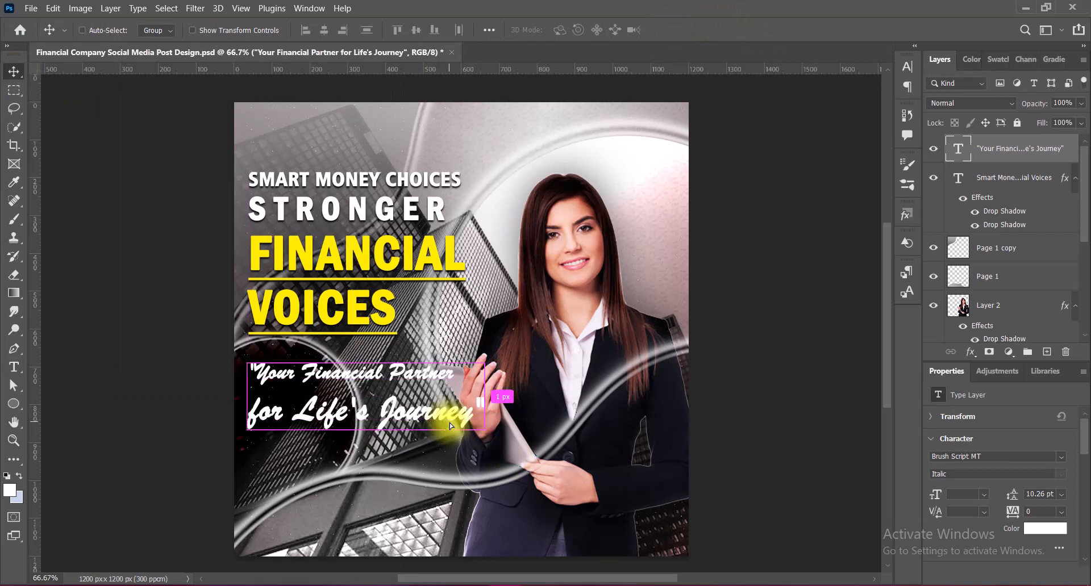
{"action": "key", "text": "ctrl+t"}
{"action": "left_click_drag", "start_coordinate": [242, 396], "coordinate": [243, 397]}
{"action": "left_click_drag", "start_coordinate": [484, 396], "coordinate": [438, 397]}
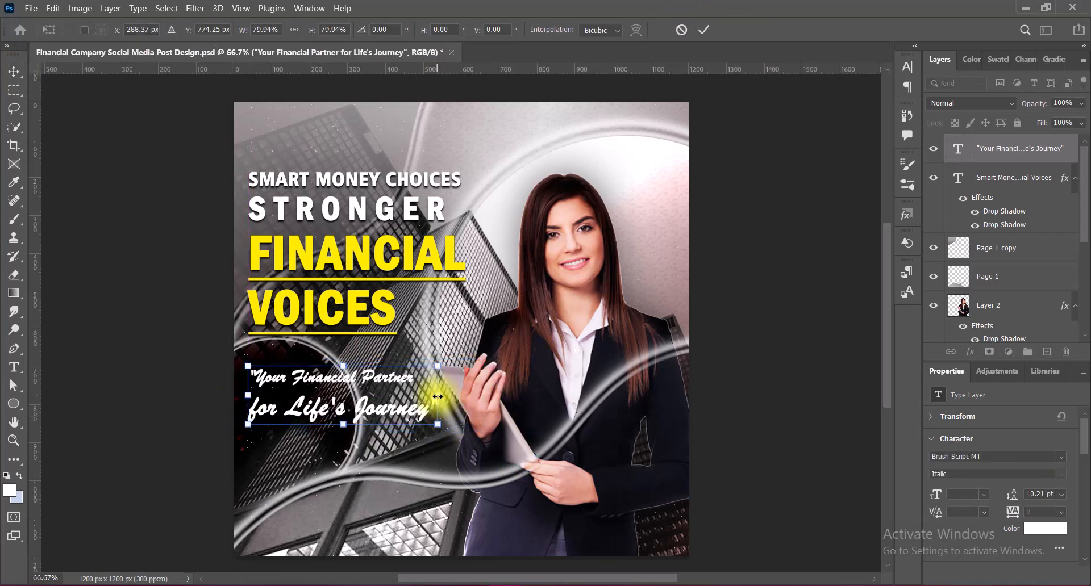
{"action": "key", "text": "Return"}
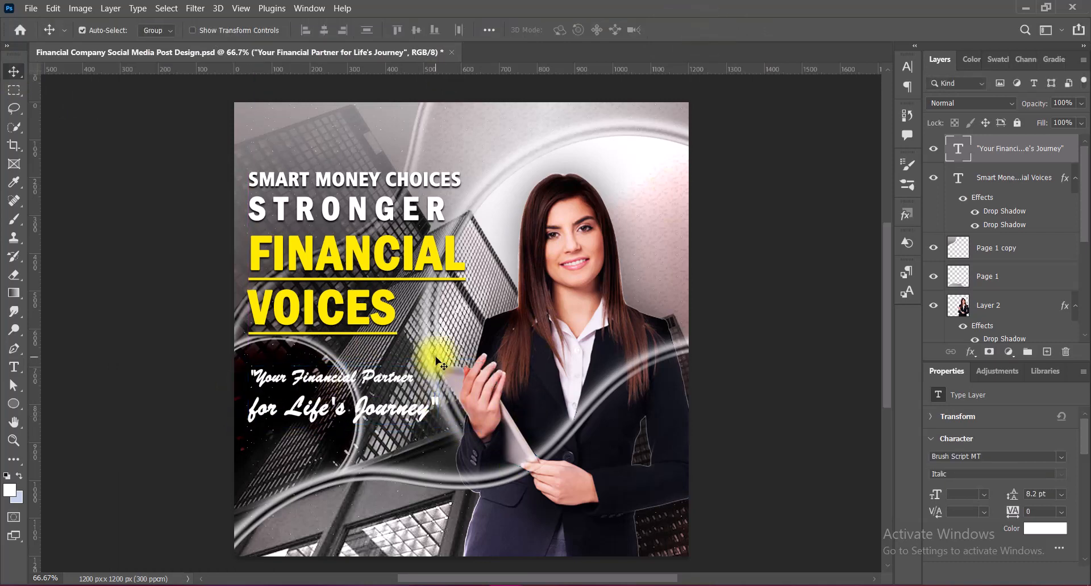
Break the tagline into four lines: "Your, Financial Partner, for Life's, and Journey"
{"action": "double_click", "coordinate": [372, 379]}
{"action": "left_click", "coordinate": [292, 379]}
{"action": "key", "text": "Return"}
{"action": "left_click", "coordinate": [358, 443]}
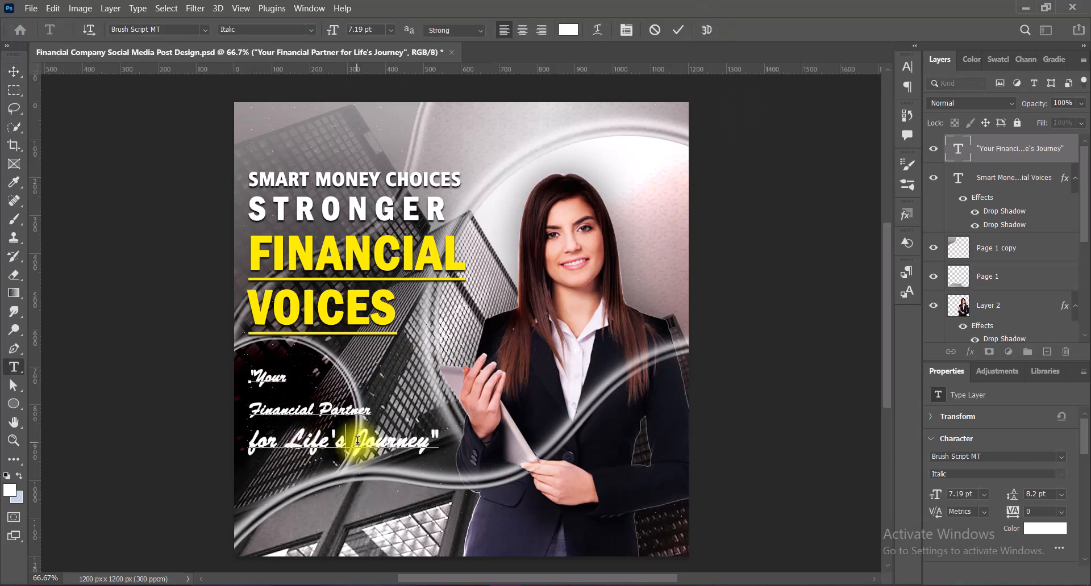
{"action": "key", "text": "Return"}
Set the four-line tagline's leading to 6 pt and position the text inside the dark circle
{"action": "key", "text": "ctrl+a"}
{"action": "left_click", "coordinate": [907, 67]}
{"action": "left_click", "coordinate": [888, 103]}
{"action": "left_click", "coordinate": [870, 138]}
{"action": "left_click", "coordinate": [908, 67]}
{"action": "left_click", "coordinate": [678, 30]}
{"action": "left_click", "coordinate": [14, 71]}
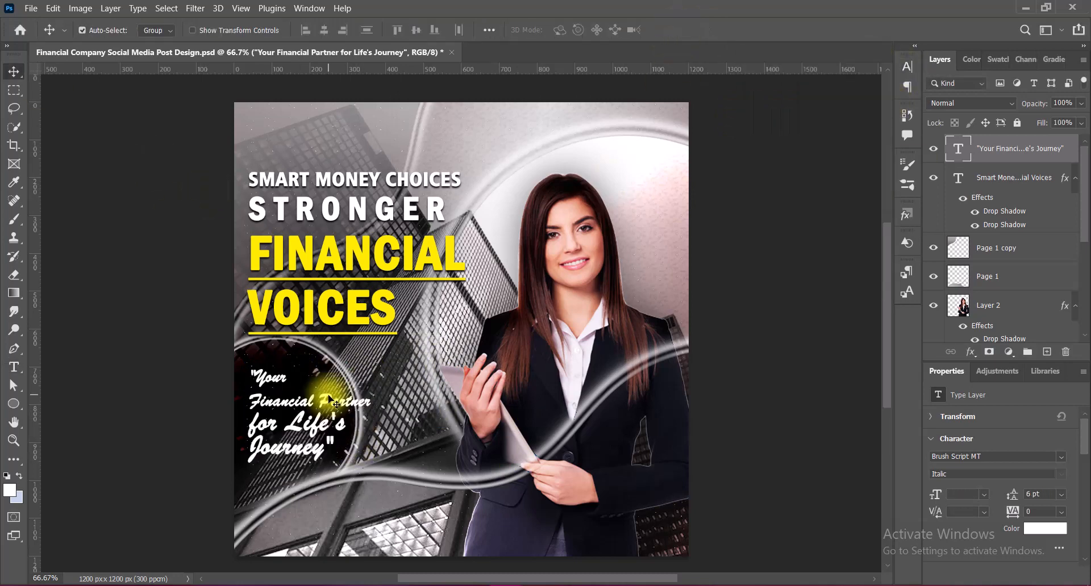
{"action": "left_click_drag", "start_coordinate": [329, 396], "coordinate": [326, 393]}
{"action": "left_click_drag", "start_coordinate": [312, 451], "coordinate": [315, 458]}
Shift the dark circle (Ellipse 1 copy) to the right so it surrounds the tagline
{"action": "left_click", "coordinate": [303, 362]}
{"action": "key", "text": "shift+Right"}
{"action": "key", "text": "shift+Right"}
{"action": "key", "text": "shift+Right"}
{"action": "key", "text": "shift+Right"}
{"action": "key", "text": "shift+Right"}
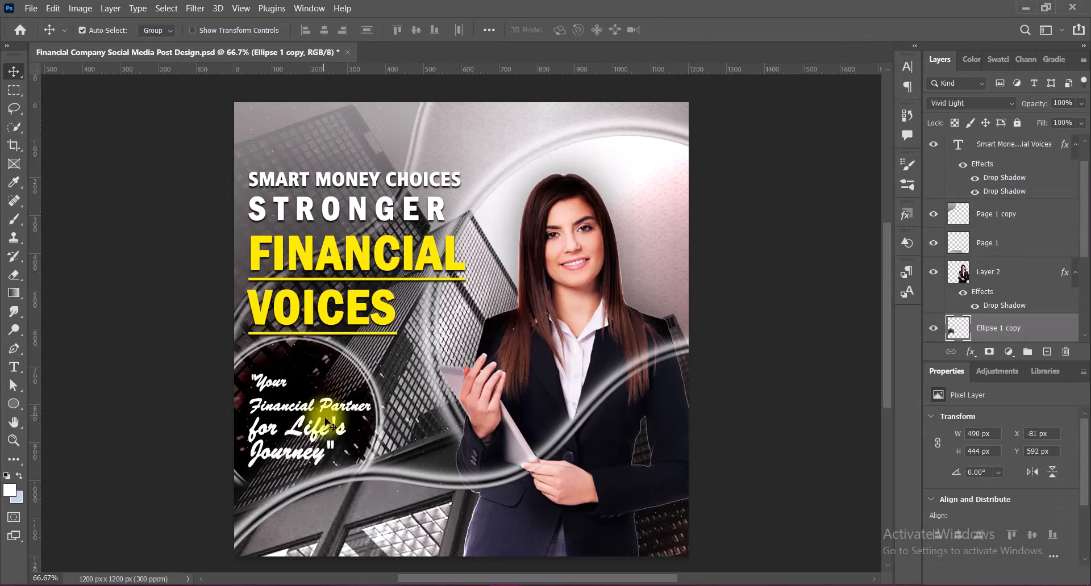
{"action": "double_click", "coordinate": [325, 420]}
{"action": "left_click", "coordinate": [458, 31]}
{"action": "left_click", "coordinate": [458, 54]}
{"action": "left_click", "coordinate": [678, 30]}
Erase the leftover edges of the dark circle where it meets the wave line
{"action": "left_click", "coordinate": [278, 348]}
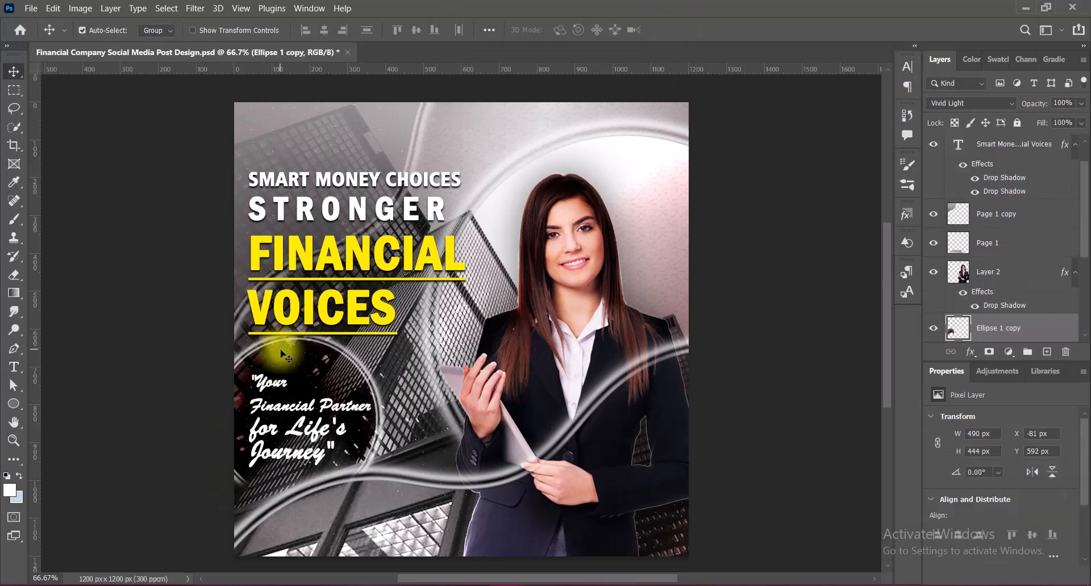
{"action": "left_click", "coordinate": [13, 275]}
{"action": "left_click_drag", "start_coordinate": [242, 504], "coordinate": [232, 486]}
{"action": "left_click_drag", "start_coordinate": [365, 481], "coordinate": [359, 481]}
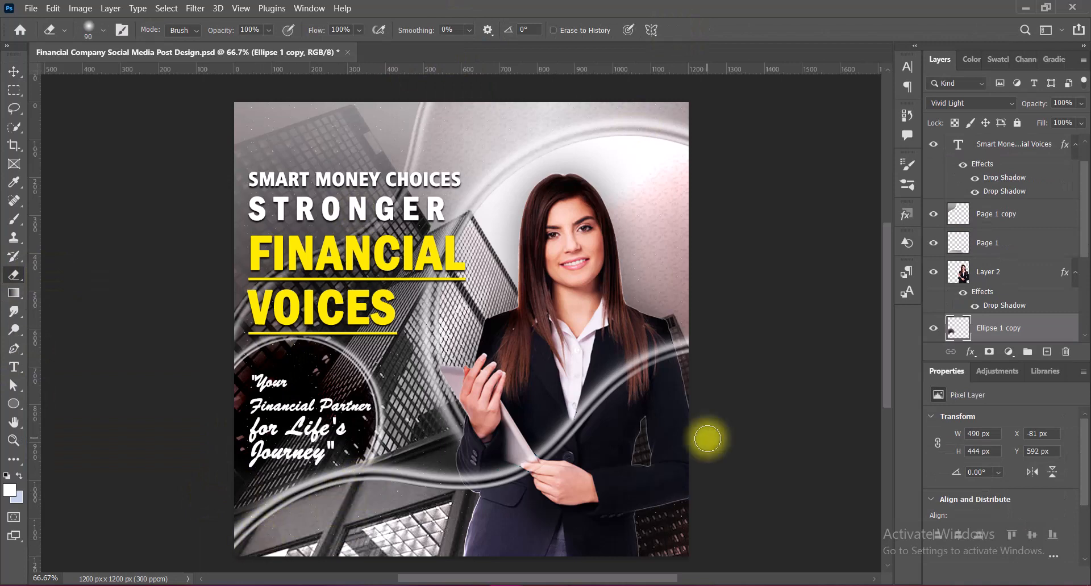
Scale the dark circle up to about 103%
{"action": "key", "text": "ctrl+t"}
{"action": "left_click_drag", "start_coordinate": [388, 326], "coordinate": [396, 320]}
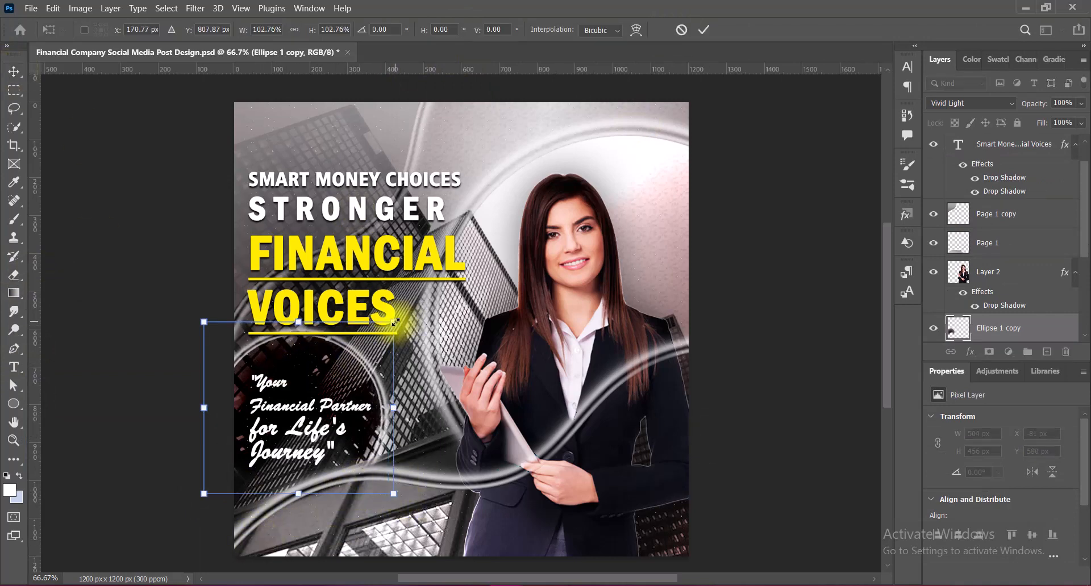
{"action": "left_click", "coordinate": [703, 29]}
Enlarge the tagline slightly and nudge it down within the dark circle
{"action": "left_click", "coordinate": [291, 430]}
{"action": "key", "text": "ctrl+t"}
{"action": "left_click_drag", "start_coordinate": [371, 468], "coordinate": [373, 470]}
{"action": "key", "text": "Return"}
{"action": "key", "text": "Down"}
{"action": "key", "text": "Down"}
{"action": "key", "text": "Down"}
{"action": "key", "text": "Down"}
{"action": "key", "text": "Down"}
{"action": "key", "text": "Down"}
{"action": "key", "text": "Down"}
{"action": "key", "text": "Down"}
{"action": "key", "text": "Down"}
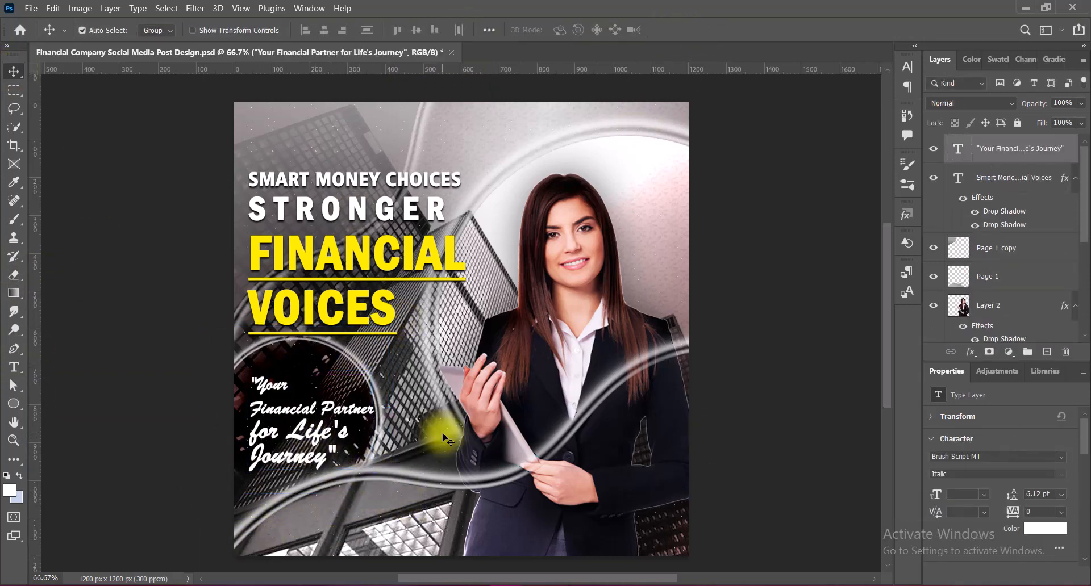
Nudge the script tagline slightly to the left and apply a Drop Shadow effect to its layer
{"action": "key", "text": "Left"}
{"action": "key", "text": "Left"}
{"action": "key", "text": "Left"}
{"action": "key", "text": "Left"}
{"action": "right_click", "coordinate": [1014, 149]}
{"action": "left_click", "coordinate": [989, 154]}
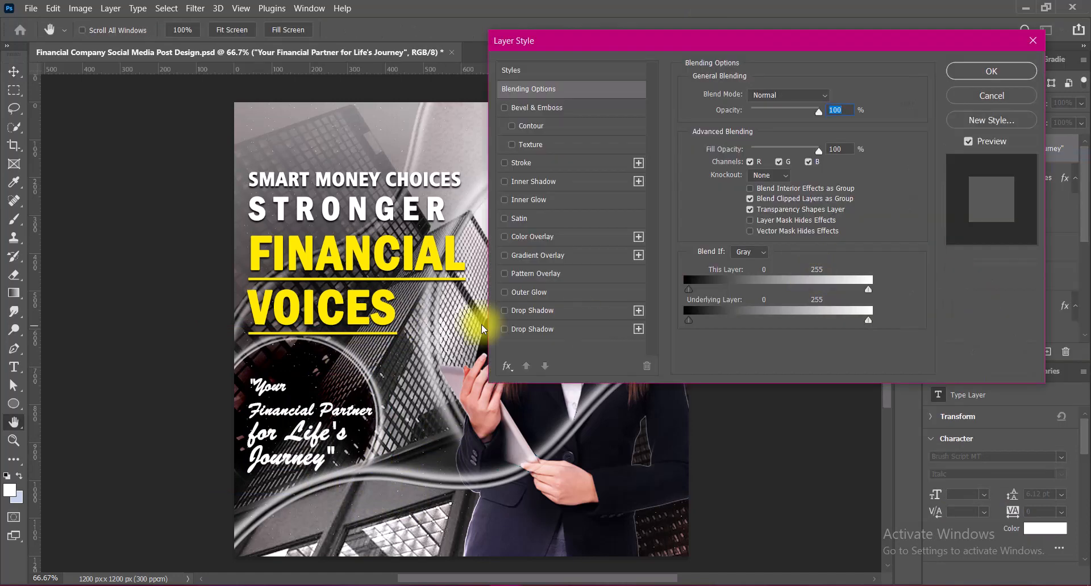
{"action": "left_click", "coordinate": [532, 312]}
{"action": "left_click", "coordinate": [991, 70]}
Set the anti-aliasing of the whole tagline text to Smooth
{"action": "key", "text": "t"}
{"action": "left_click_drag", "start_coordinate": [335, 461], "coordinate": [152, 315]}
{"action": "left_click", "coordinate": [456, 30]}
{"action": "left_click", "coordinate": [454, 86]}
{"action": "key", "text": "ctrl+Return"}
{"action": "key", "text": "v"}
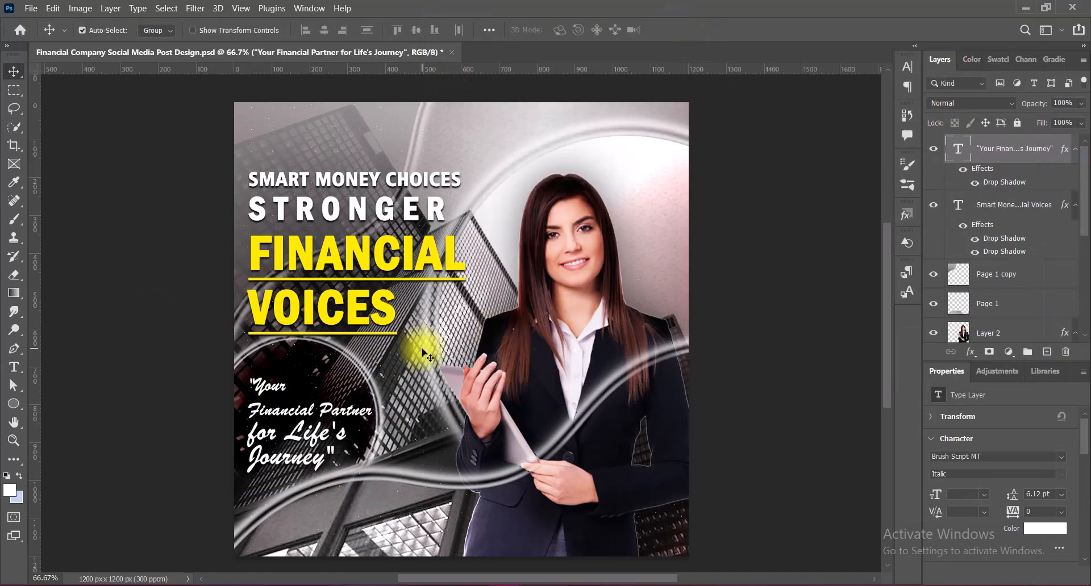
Change the tagline's font to Oswald Regular and rebreak it so its first line reads "Your Financial" with "Partner" below
{"action": "key", "text": "t"}
{"action": "left_click", "coordinate": [202, 29]}
{"action": "left_click", "coordinate": [304, 138]}
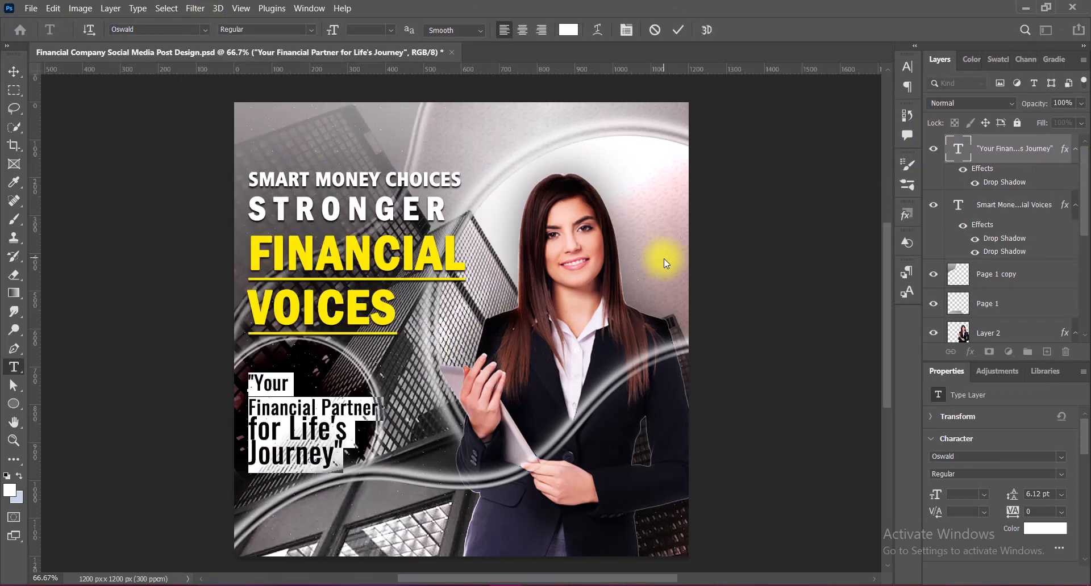
{"action": "left_click", "coordinate": [250, 408]}
{"action": "key", "text": "BackSpace"}
{"action": "left_click", "coordinate": [370, 384]}
{"action": "key", "text": "Return"}
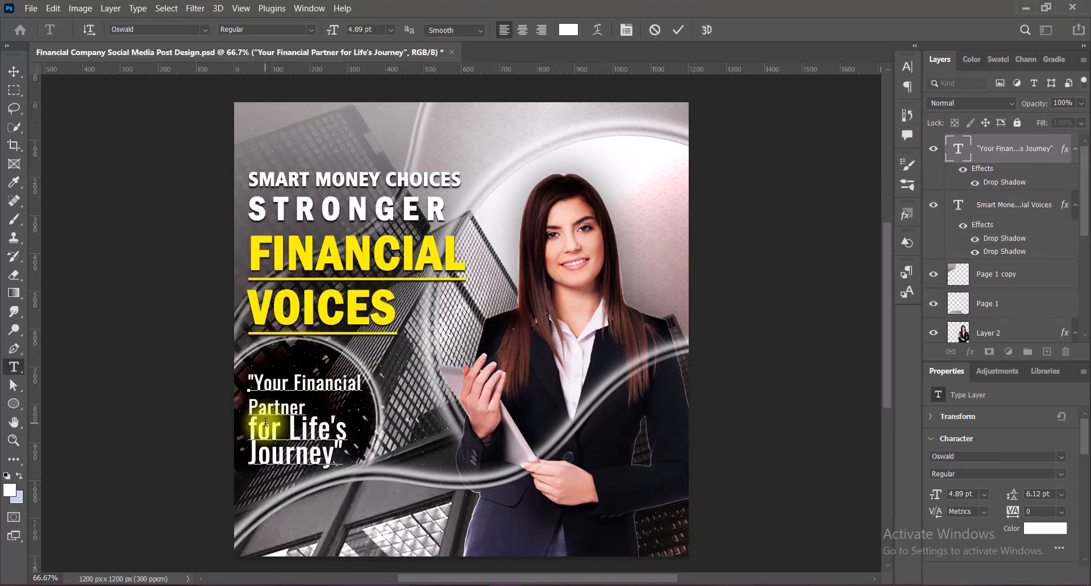
Set the word "Partner" in the tagline to 6 pt
{"action": "left_click_drag", "start_coordinate": [250, 408], "coordinate": [308, 408]}
{"action": "left_click", "coordinate": [391, 30]}
{"action": "left_click", "coordinate": [381, 64]}
Adjust the leading of "for Life's" and set the tagline's last two lines to Medium weight
{"action": "left_click_drag", "start_coordinate": [250, 431], "coordinate": [348, 430]}
{"action": "left_click", "coordinate": [907, 67]}
{"action": "left_click", "coordinate": [885, 104]}
{"action": "left_click", "coordinate": [862, 157]}
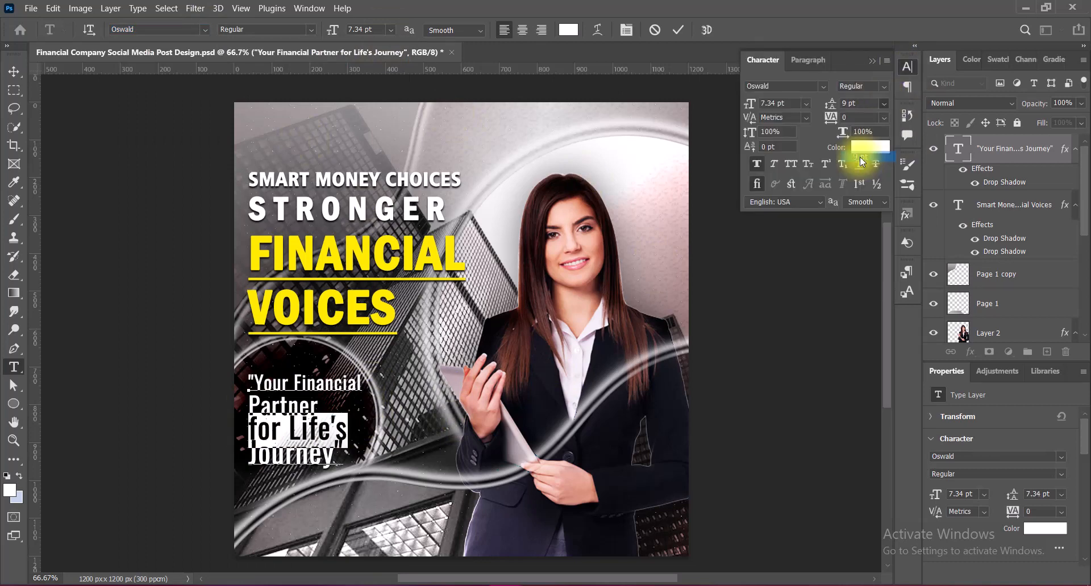
{"action": "left_click", "coordinate": [884, 104]}
{"action": "left_click", "coordinate": [858, 131]}
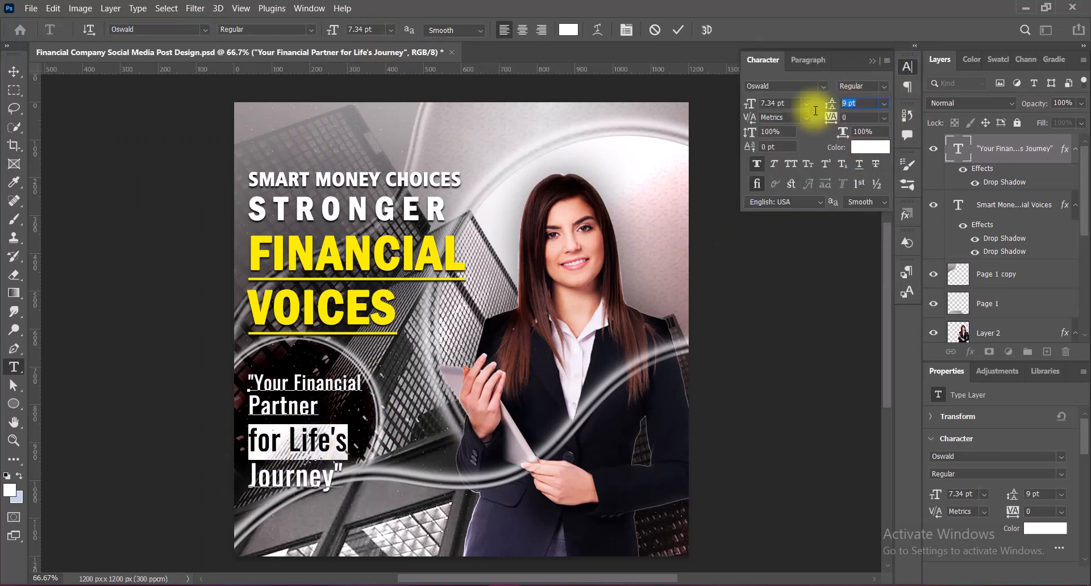
{"action": "left_click", "coordinate": [678, 29]}
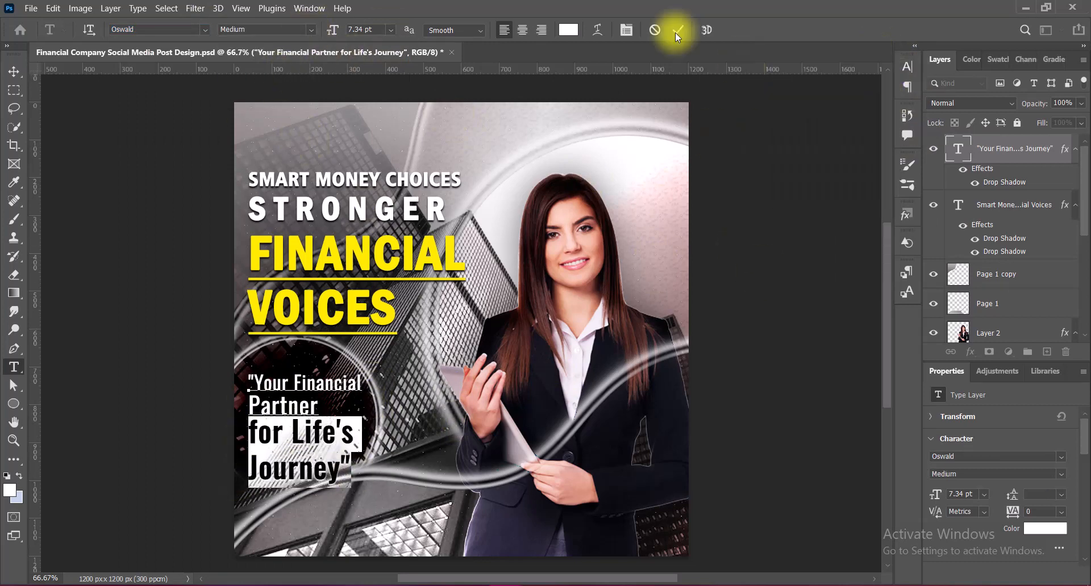
Set the leading of the tagline's "Partner" line to 7 pt and tighten the spacing above "Journey"
{"action": "key", "text": "v"}
{"action": "double_click", "coordinate": [350, 438]}
{"action": "left_click_drag", "start_coordinate": [244, 396], "coordinate": [315, 396]}
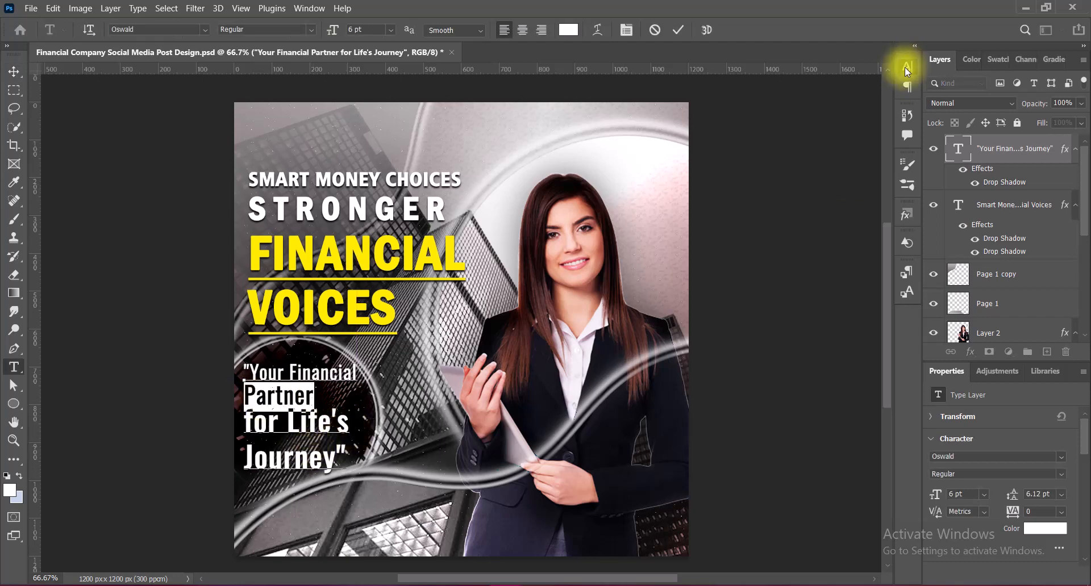
{"action": "left_click", "coordinate": [908, 67]}
{"action": "left_click", "coordinate": [865, 103]}
{"action": "type", "text": "7"}
{"action": "key", "text": "Return"}
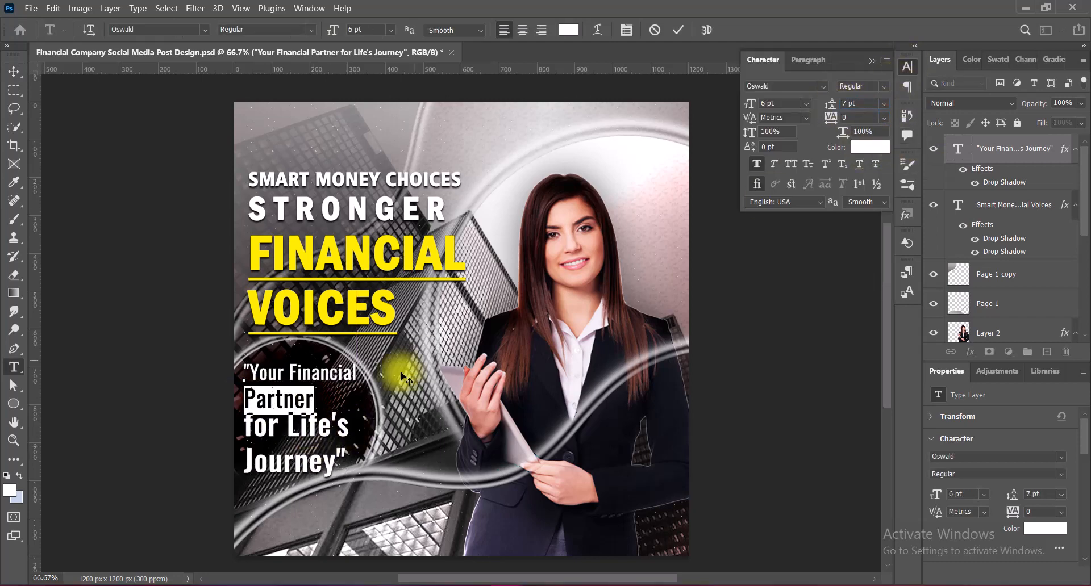
{"action": "left_click_drag", "start_coordinate": [248, 464], "coordinate": [346, 464]}
{"action": "left_click", "coordinate": [678, 29]}
Scale the tagline down slightly and keep it centred inside the dark circle
{"action": "key", "text": "ctrl+t"}
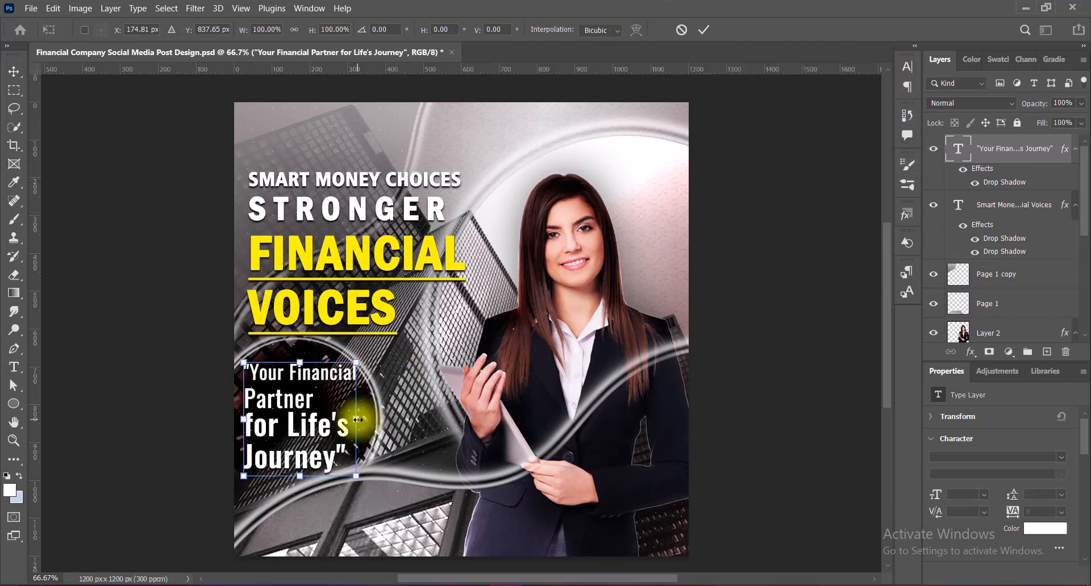
{"action": "left_click_drag", "start_coordinate": [355, 385], "coordinate": [351, 386]}
{"action": "key", "text": "Return"}
{"action": "left_click_drag", "start_coordinate": [288, 425], "coordinate": [294, 428]}
{"action": "key", "text": "ctrl+z"}
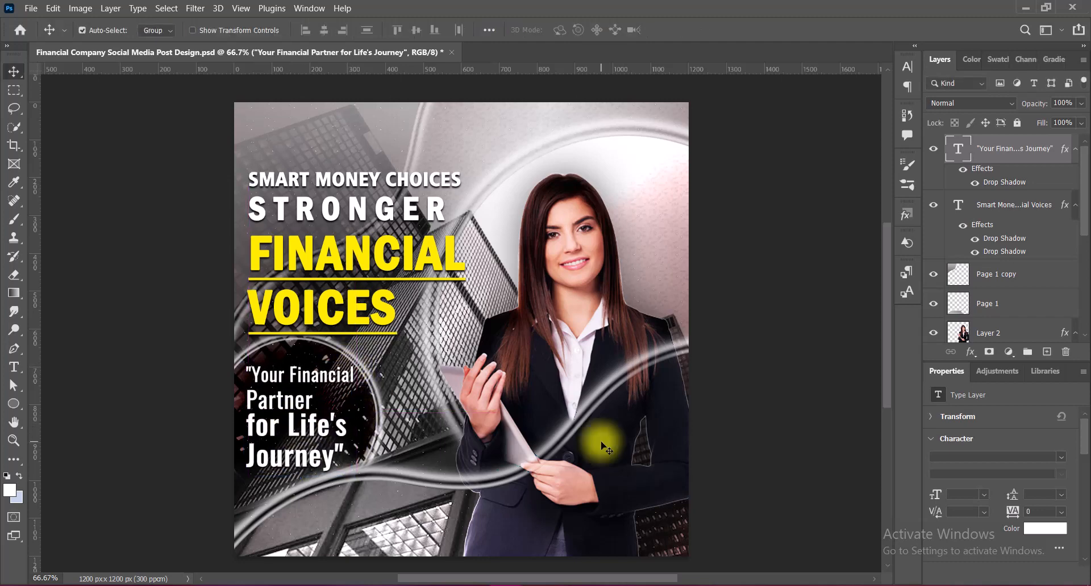
{"action": "key", "text": "ctrl+t"}
{"action": "left_click_drag", "start_coordinate": [356, 477], "coordinate": [352, 473]}
{"action": "left_click_drag", "start_coordinate": [317, 426], "coordinate": [319, 427]}
{"action": "key", "text": "Return"}
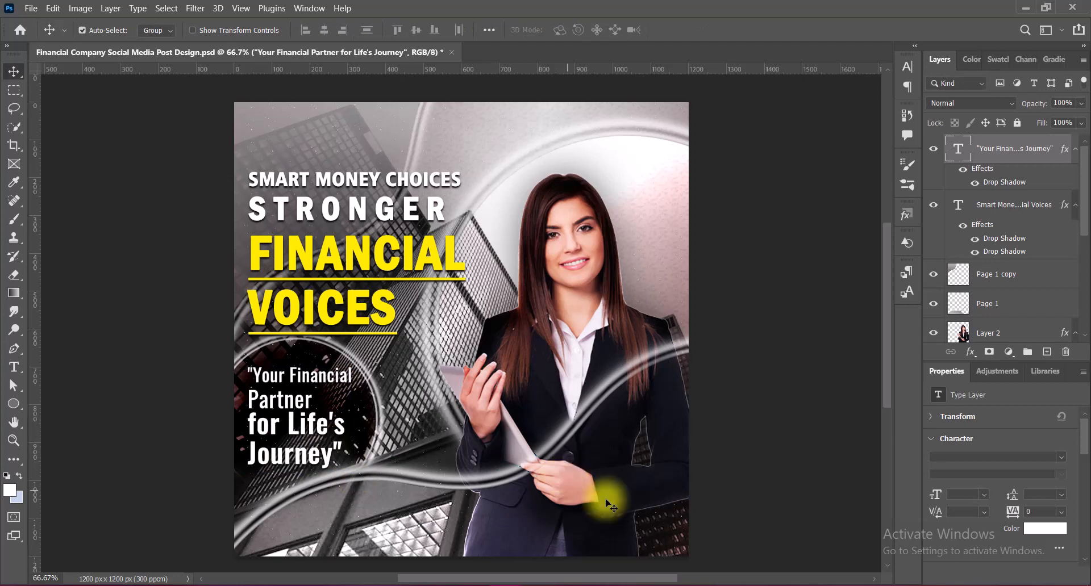
Add a text layer below the wave line reading "More Info:" with the contact phone number on the second line
{"action": "left_click", "coordinate": [762, 375]}
{"action": "left_click", "coordinate": [1047, 351]}
{"action": "left_click", "coordinate": [14, 367]}
{"action": "left_click", "coordinate": [317, 510]}
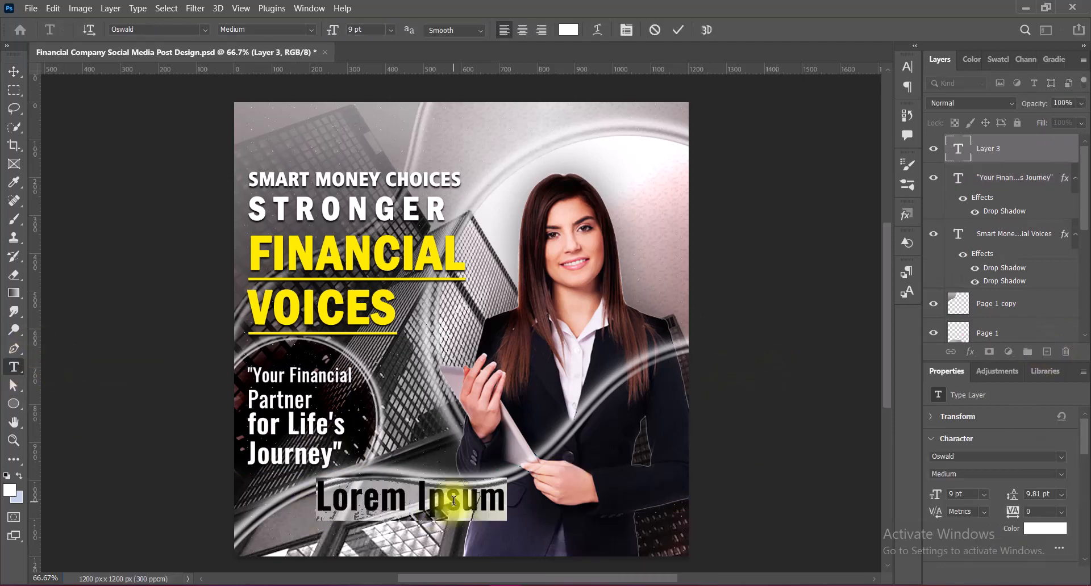
{"action": "type", "text": "More Info: "}
{"action": "type", "text": "+000-12345-678"}
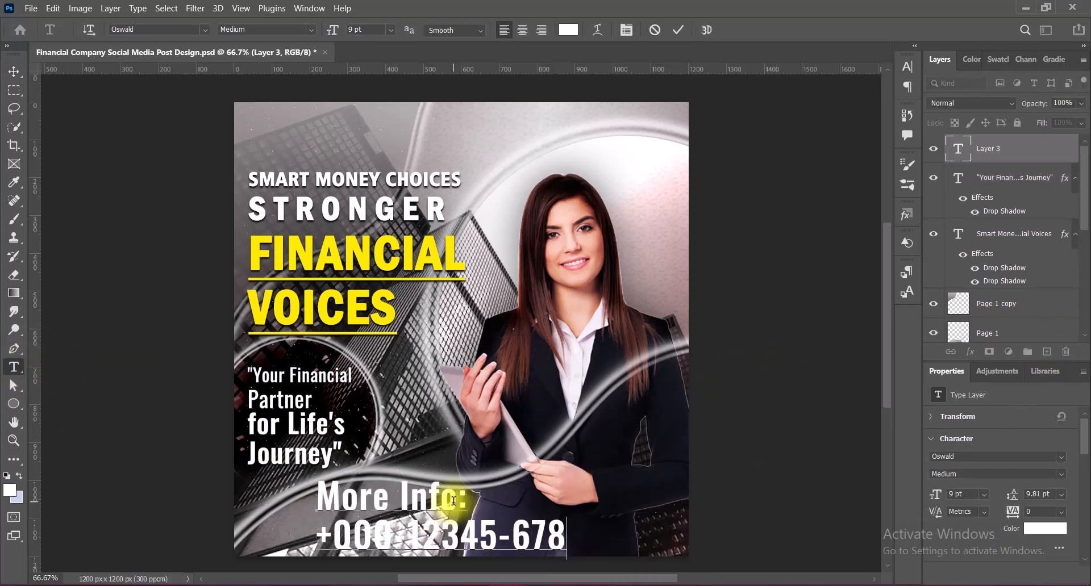
{"action": "type", "text": "90"}
Set the "More Info:" line to Regular weight and reduce its font size
{"action": "left_click_drag", "start_coordinate": [319, 504], "coordinate": [468, 500]}
{"action": "left_click", "coordinate": [311, 30]}
{"action": "left_click", "coordinate": [280, 66]}
{"action": "left_click", "coordinate": [455, 397]}
{"action": "left_click_drag", "start_coordinate": [320, 496], "coordinate": [457, 480]}
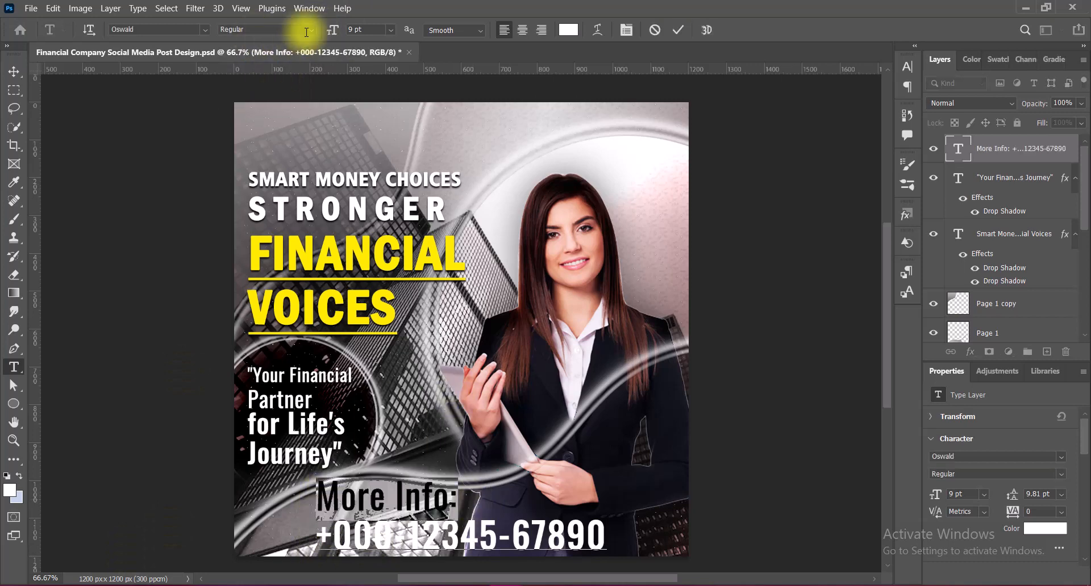
{"action": "left_click", "coordinate": [374, 62]}
Set the phone number line to 8 pt and colour it with the yellow of the headline
{"action": "left_click_drag", "start_coordinate": [318, 536], "coordinate": [462, 525]}
{"action": "left_click", "coordinate": [390, 30]}
{"action": "left_click", "coordinate": [375, 73]}
{"action": "left_click", "coordinate": [568, 30]}
{"action": "left_click", "coordinate": [453, 256]}
{"action": "left_click", "coordinate": [1006, 131]}
Scale down the contact text and position it under the wave line, just above the poster's lower edge
{"action": "left_click", "coordinate": [407, 446]}
{"action": "key", "text": "v"}
{"action": "key", "text": "ctrl+t"}
{"action": "mouse_move", "coordinate": [427, 524]}
{"action": "left_mouse_down"}
{"action": "mouse_move", "coordinate": [394, 536]}
{"action": "mouse_move", "coordinate": [410, 528]}
{"action": "left_mouse_up"}
{"action": "key", "text": "Return"}
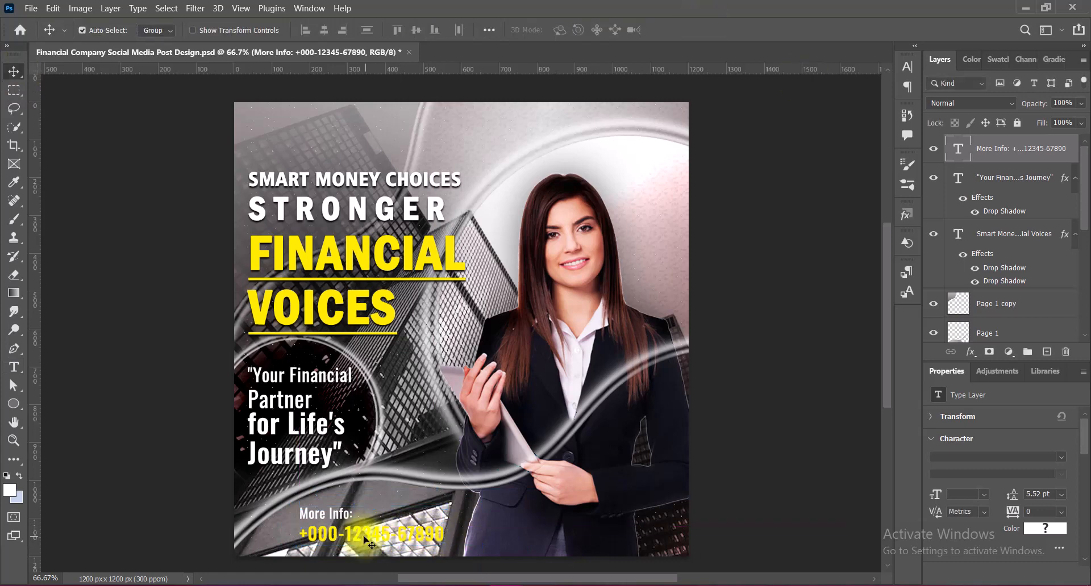
{"action": "key", "text": "Up"}
{"action": "key", "text": "Up"}
{"action": "key", "text": "Up"}
{"action": "key", "text": "Up"}
{"action": "key", "text": "Up"}
{"action": "key", "text": "Up"}
Apply two Drop Shadow effects to the contact text, giving the wide one 0 px distance, 3% spread and 180 px size
{"action": "right_click", "coordinate": [959, 148]}
{"action": "left_click", "coordinate": [961, 153]}
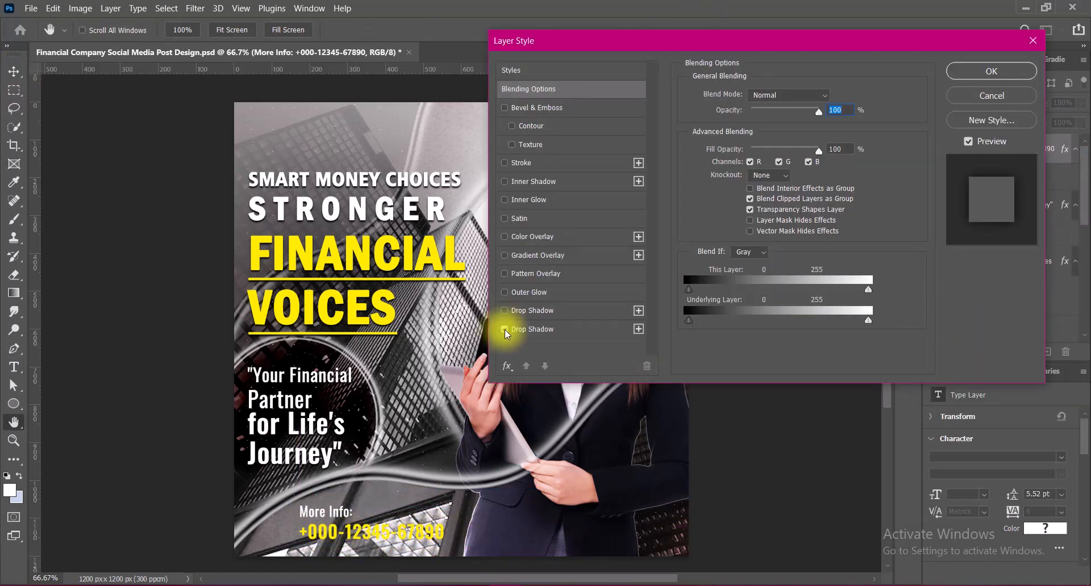
{"action": "left_click", "coordinate": [505, 330]}
{"action": "left_click", "coordinate": [503, 311]}
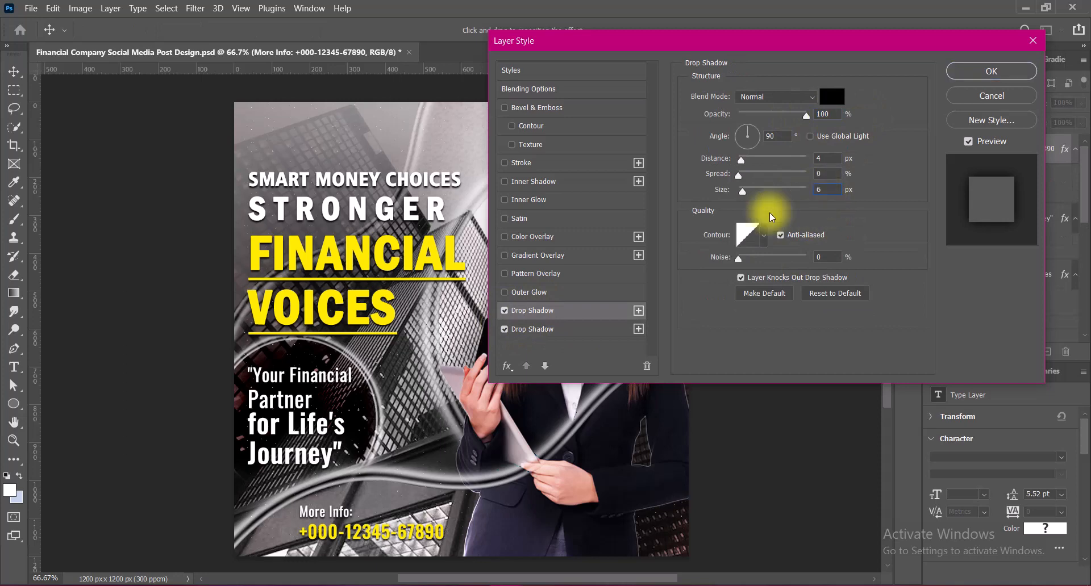
{"action": "left_click_drag", "start_coordinate": [738, 176], "coordinate": [742, 181]}
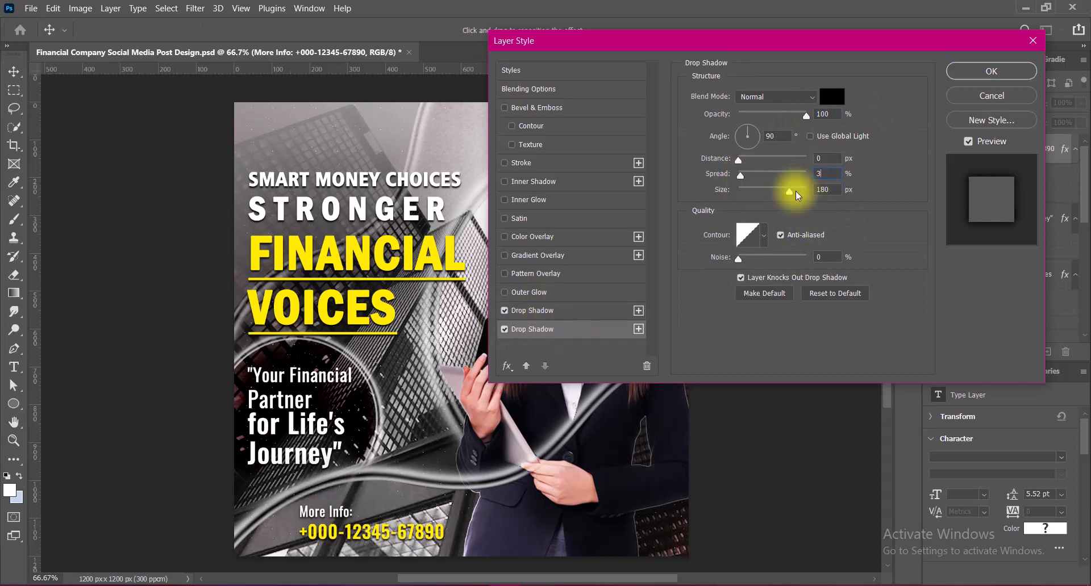
{"action": "key", "text": "Return"}
Draw a white rectangle about 242 × 59 px near the poster's lower-right corner, over the businesswoman's jacket
{"action": "left_click", "coordinate": [1047, 352]}
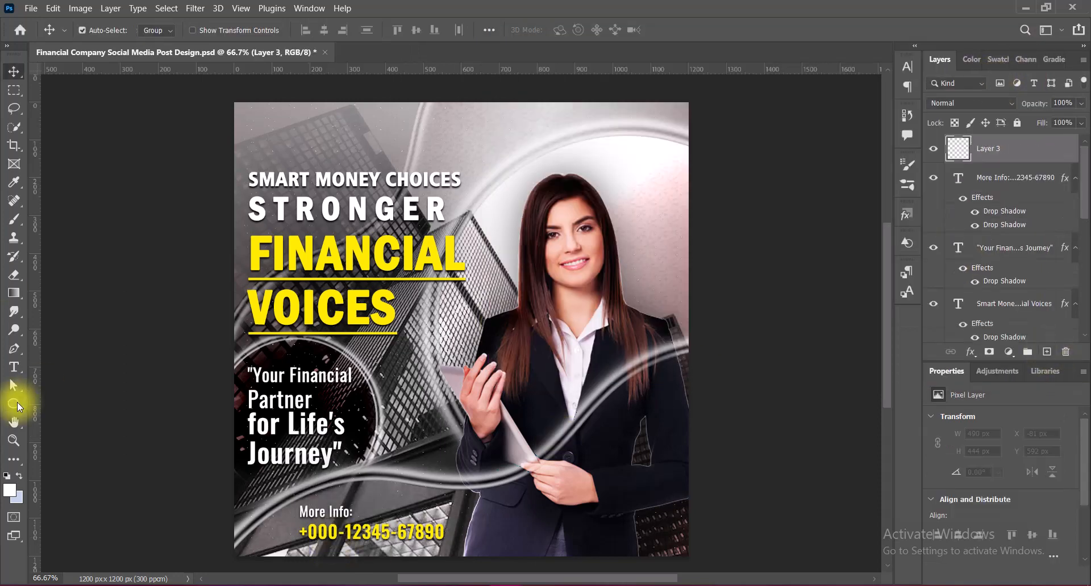
{"action": "right_click", "coordinate": [13, 404]}
{"action": "left_click", "coordinate": [60, 405]}
{"action": "left_click_drag", "start_coordinate": [585, 507], "coordinate": [676, 529]}
Round all corners of the white rectangle to 29.5 px and shift it slightly up and to the right
{"action": "scroll", "coordinate": [1006, 420], "scroll_direction": "down", "scroll_amount": 3}
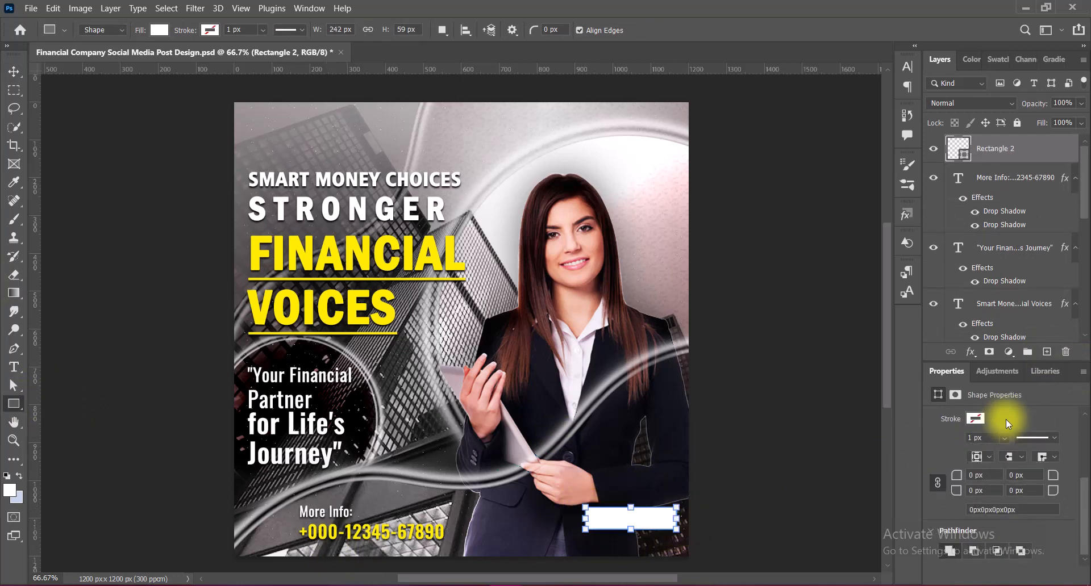
{"action": "scroll", "coordinate": [984, 446], "scroll_direction": "down", "scroll_amount": 2}
{"action": "left_click_drag", "start_coordinate": [988, 476], "coordinate": [944, 477]}
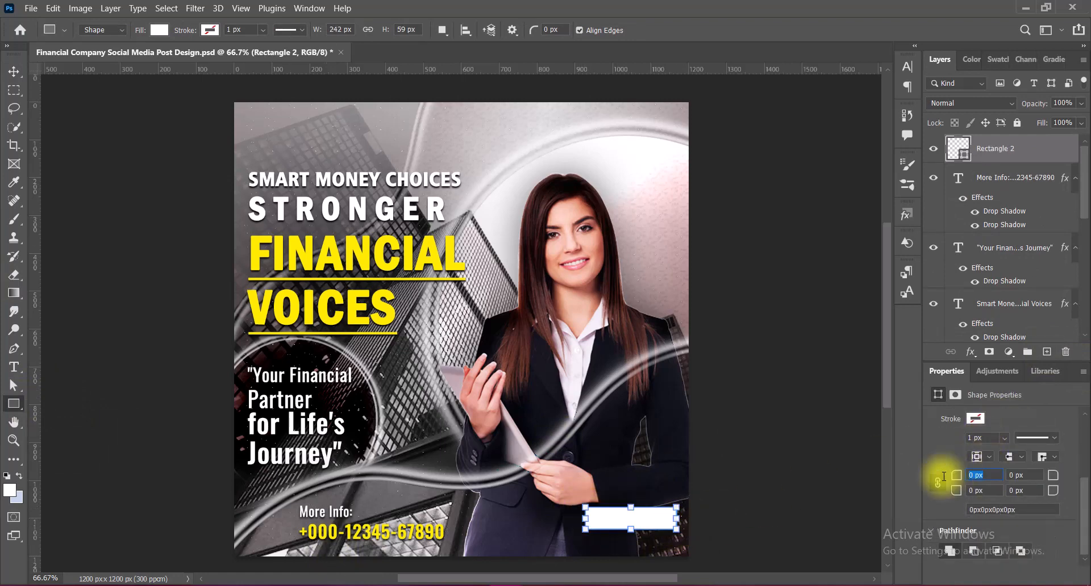
{"action": "left_click", "coordinate": [13, 78]}
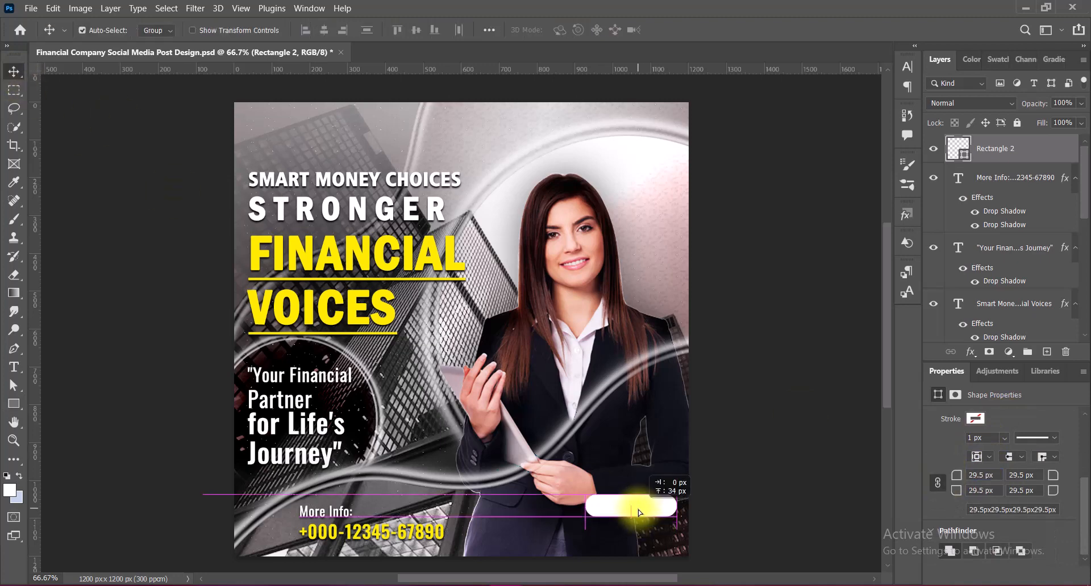
{"action": "left_click_drag", "start_coordinate": [639, 510], "coordinate": [644, 509]}
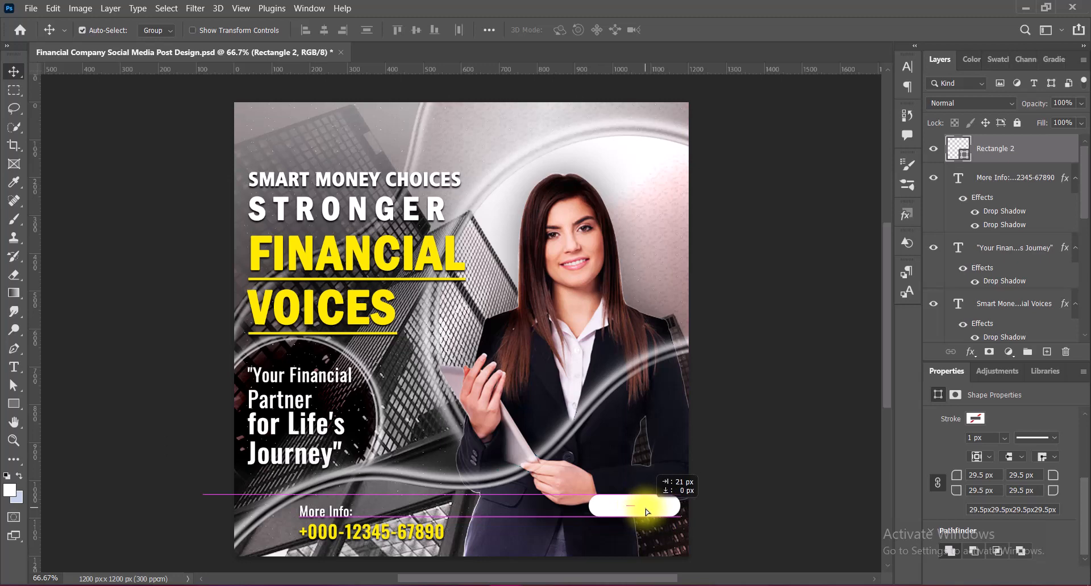
{"action": "left_click_drag", "start_coordinate": [646, 509], "coordinate": [646, 509]}
Apply a single Drop Shadow effect to the white pill shape
{"action": "right_click", "coordinate": [952, 149]}
{"action": "left_click", "coordinate": [951, 149]}
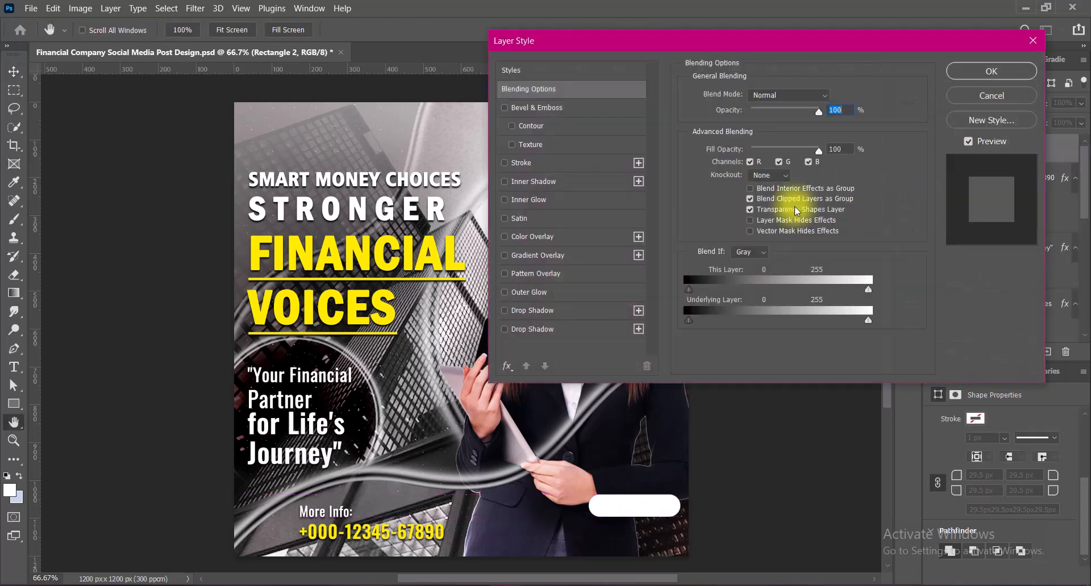
{"action": "left_click", "coordinate": [505, 311]}
{"action": "left_click", "coordinate": [992, 71]}
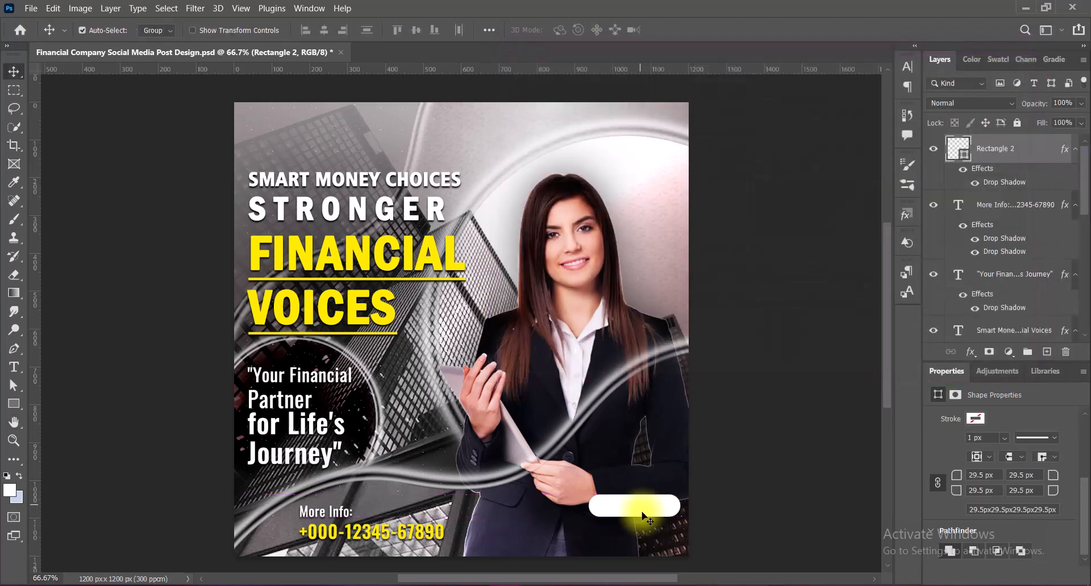
{"action": "left_click", "coordinate": [1047, 351]}
{"action": "right_click", "coordinate": [13, 367]}
{"action": "left_click", "coordinate": [56, 366]}
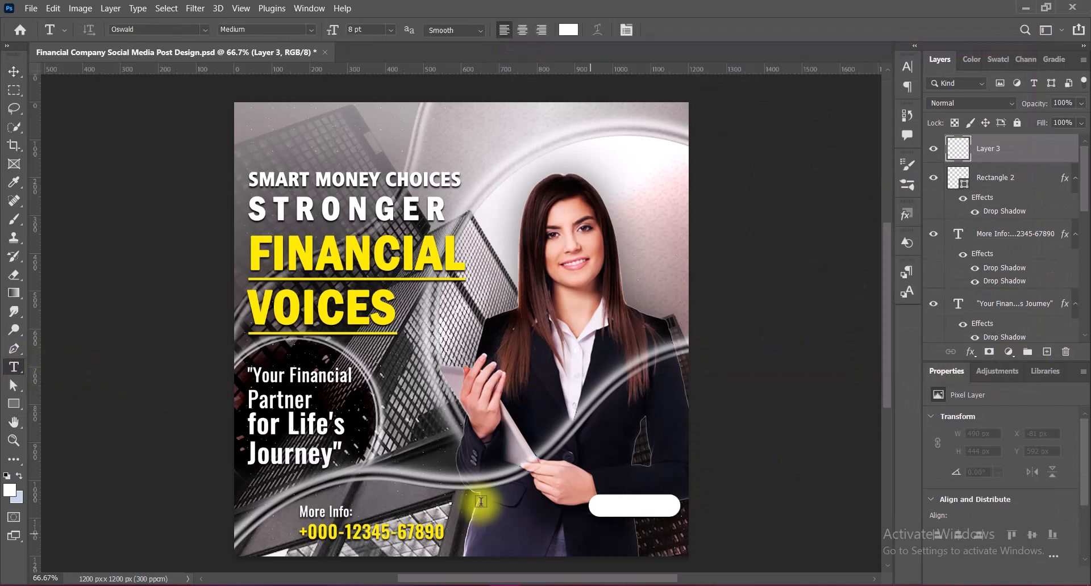
{"action": "left_click", "coordinate": [586, 539]}
{"action": "left_click", "coordinate": [311, 29]}
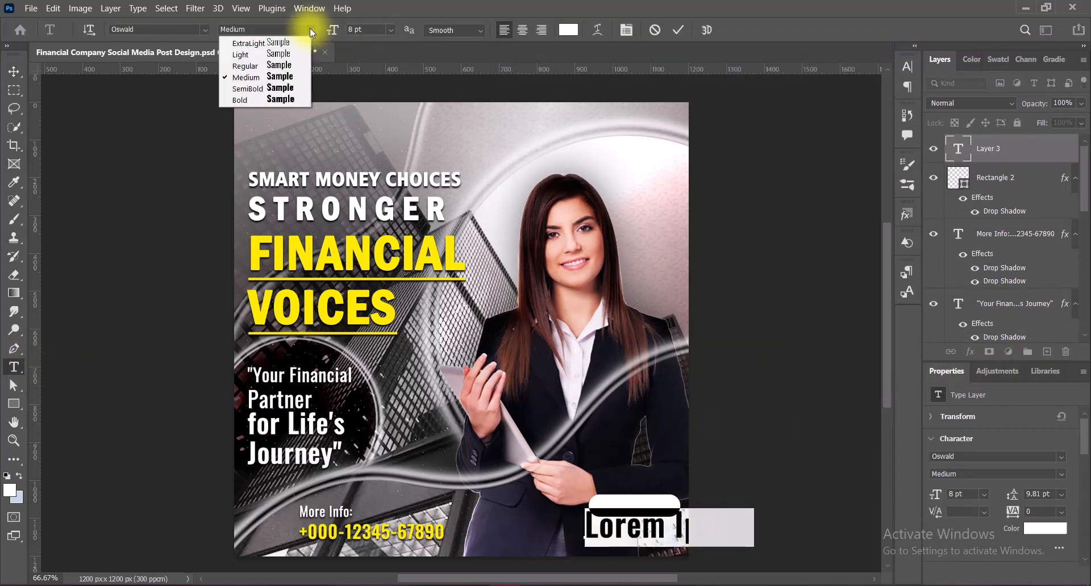
{"action": "left_click", "coordinate": [244, 66]}
{"action": "type", "text": "WWW.cor"}
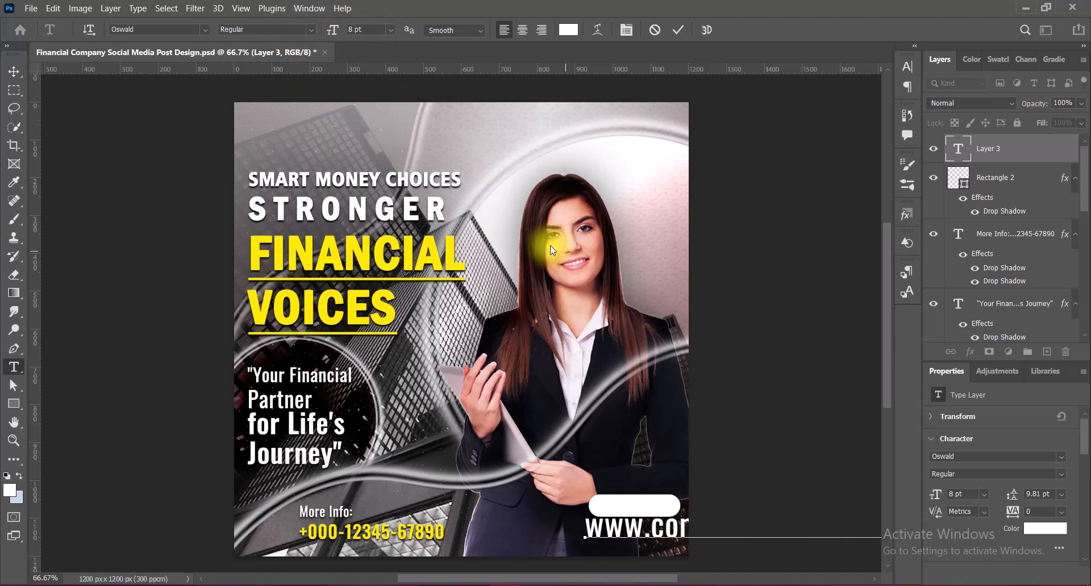
{"action": "left_click", "coordinate": [678, 29]}
Scale down the website address and place it directly beneath the white pill shape
{"action": "left_click", "coordinate": [14, 72]}
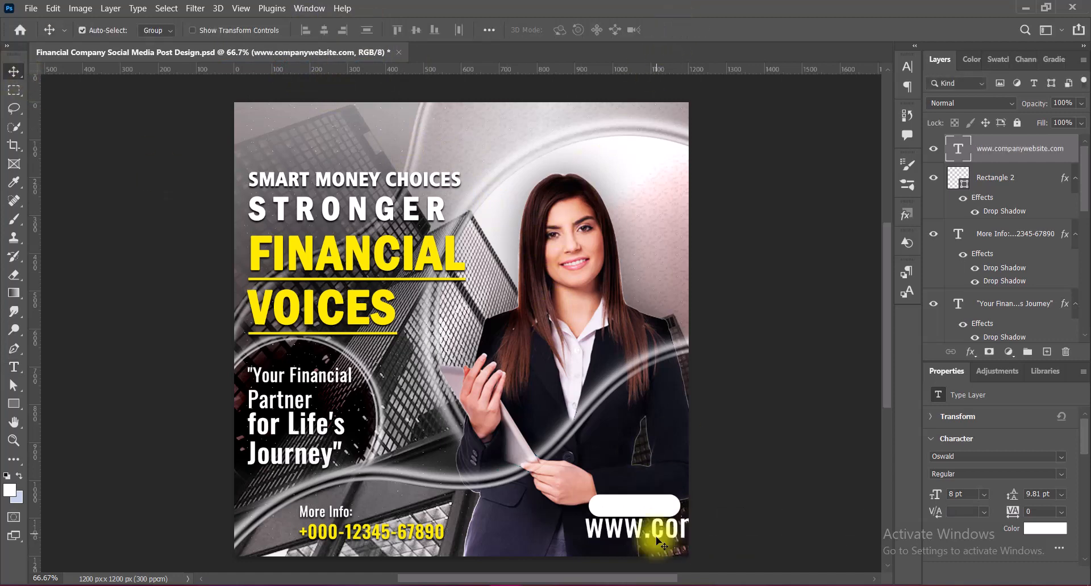
{"action": "mouse_move", "coordinate": [648, 531]}
{"action": "left_mouse_down"}
{"action": "mouse_move", "coordinate": [468, 538]}
{"action": "mouse_move", "coordinate": [658, 536]}
{"action": "left_mouse_up"}
{"action": "key", "text": "ctrl+t"}
{"action": "key", "text": "Return"}
Add a text layer reading "GET STARTED" in Franklin Gothic Demi Cond over the white pill shape
{"action": "left_click", "coordinate": [637, 510]}
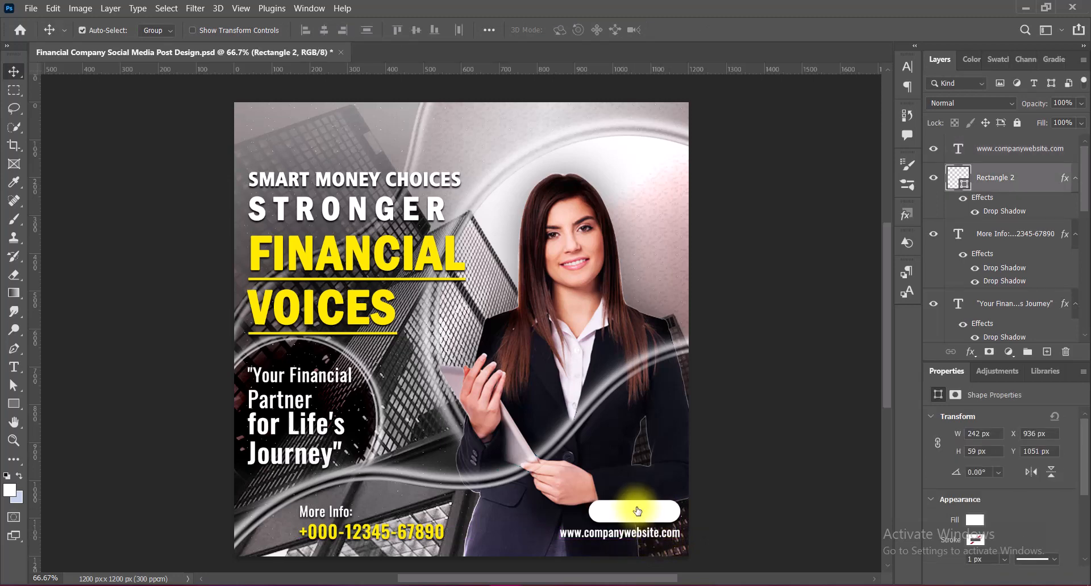
{"action": "left_click", "coordinate": [1047, 352]}
{"action": "left_click", "coordinate": [13, 367]}
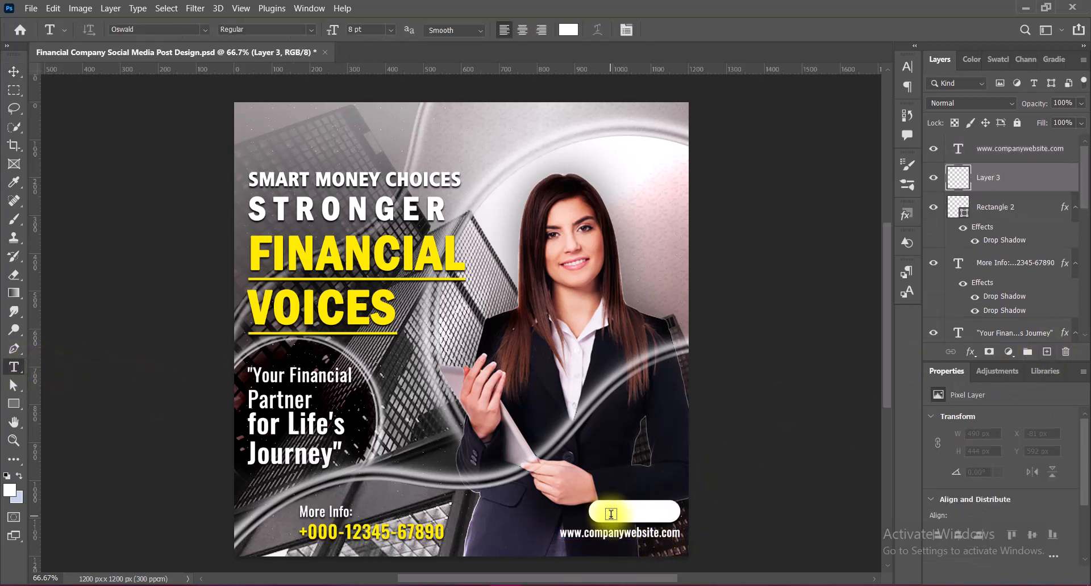
{"action": "left_click", "coordinate": [611, 514]}
{"action": "left_click", "coordinate": [203, 29]}
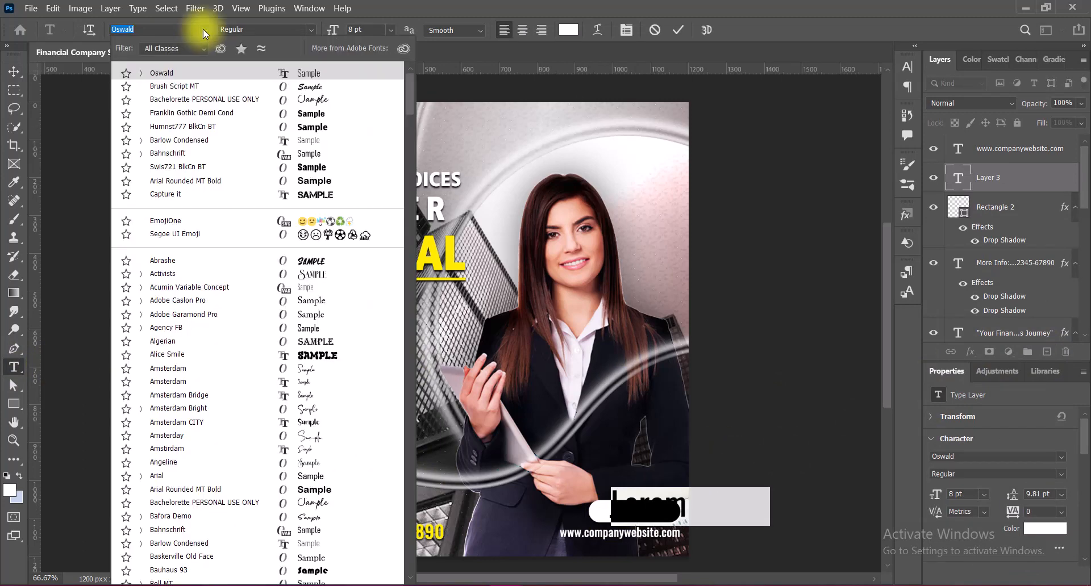
{"action": "left_click", "coordinate": [289, 113]}
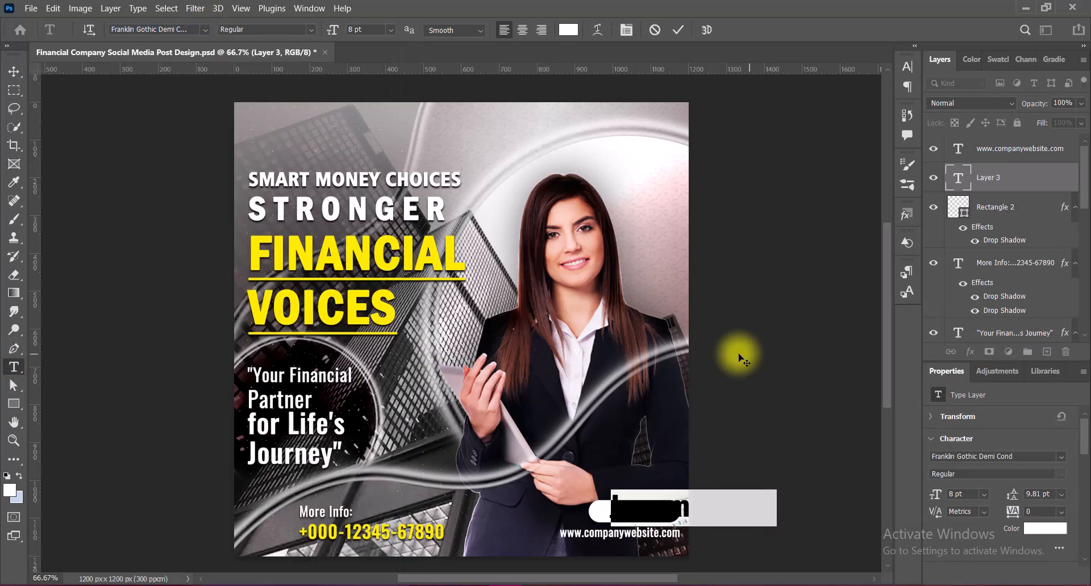
{"action": "type", "text": "GET ST"}
Colour the whole GET STARTED text black and commit the text edit
{"action": "left_click_drag", "start_coordinate": [614, 507], "coordinate": [849, 493]}
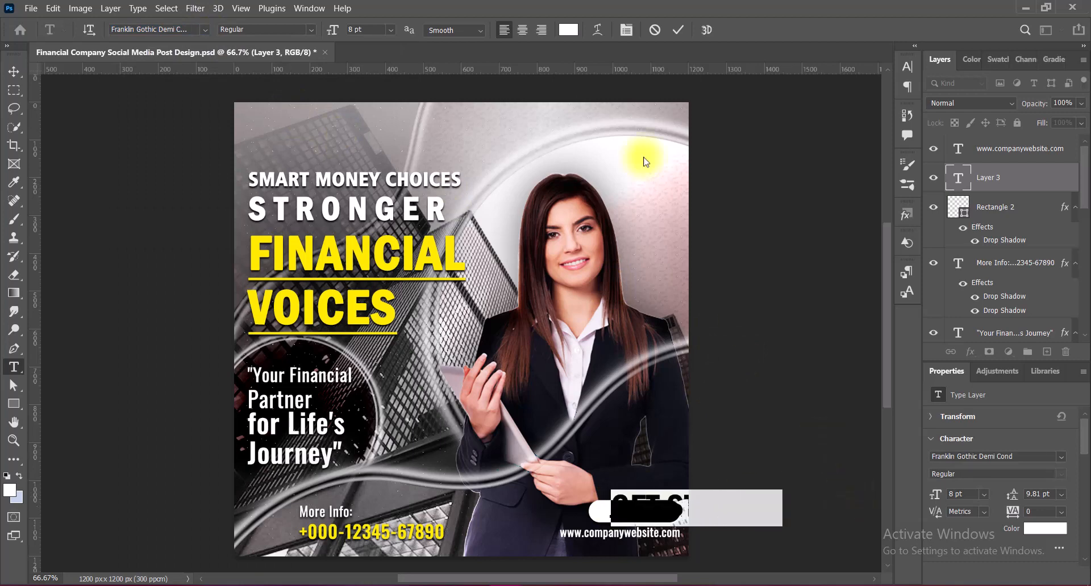
{"action": "left_click", "coordinate": [569, 30]}
{"action": "left_click_drag", "start_coordinate": [742, 300], "coordinate": [686, 319]}
{"action": "left_click", "coordinate": [1000, 137]}
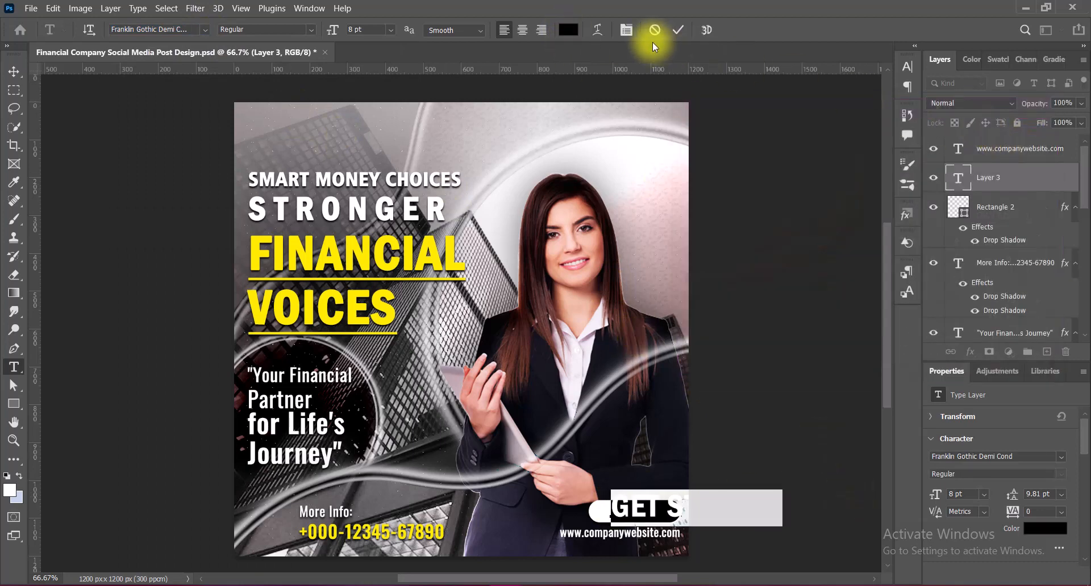
{"action": "scroll", "coordinate": [473, 28], "scroll_direction": "up", "scroll_amount": 3}
{"action": "left_click", "coordinate": [678, 29]}
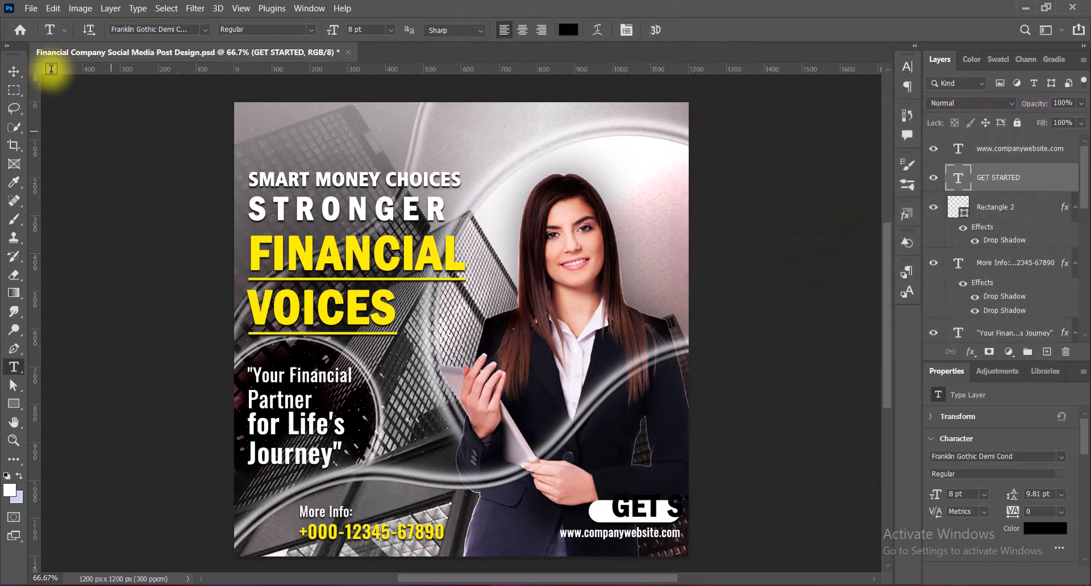
Scale the GET STARTED label down to about 40% and centre it inside the white pill shape
{"action": "left_click", "coordinate": [18, 73]}
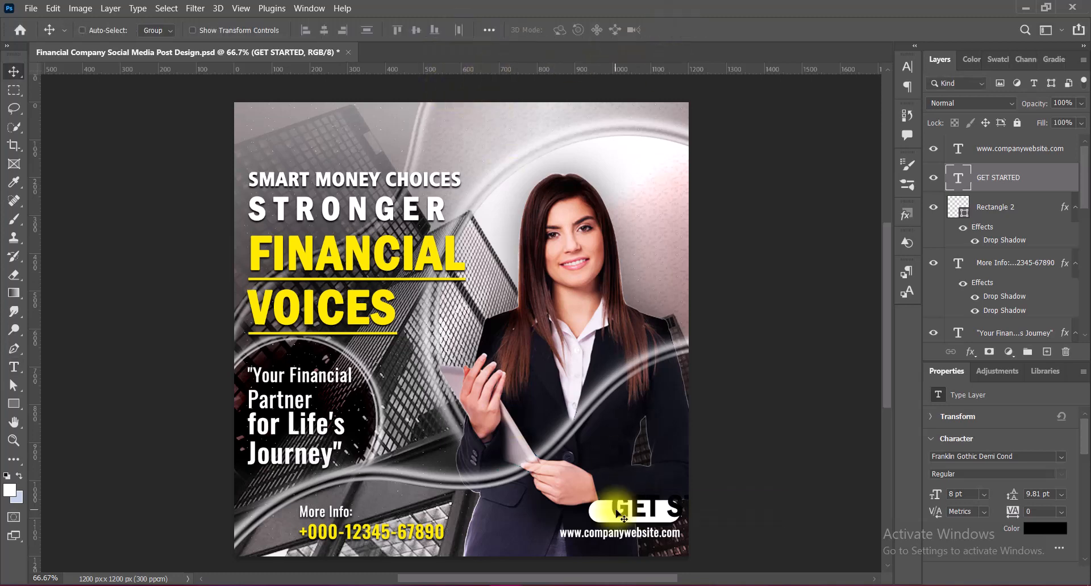
{"action": "key", "text": "ctrl+t"}
{"action": "left_click_drag", "start_coordinate": [782, 508], "coordinate": [669, 514]}
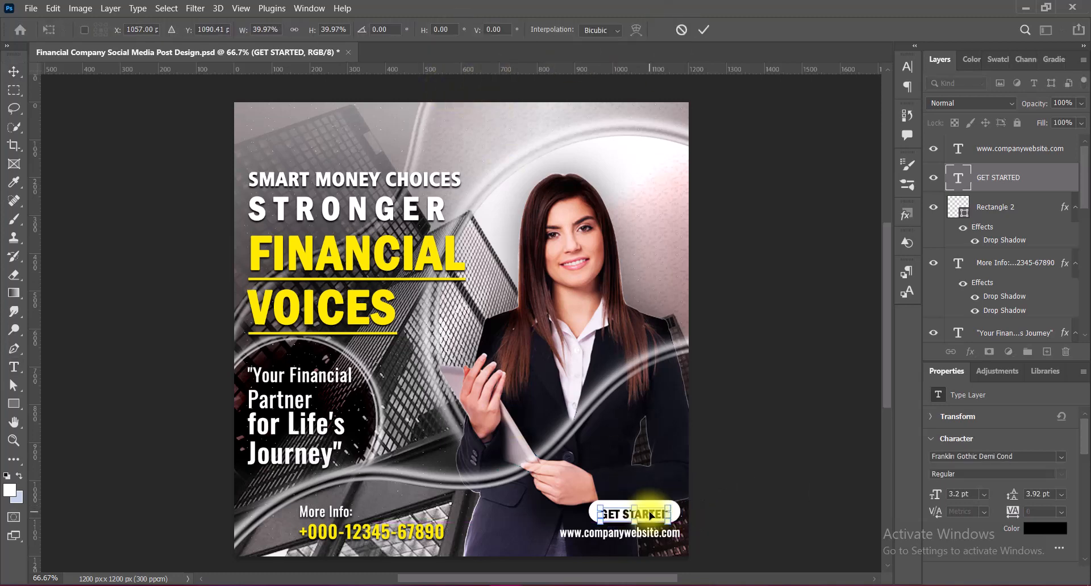
{"action": "key", "text": "Return"}
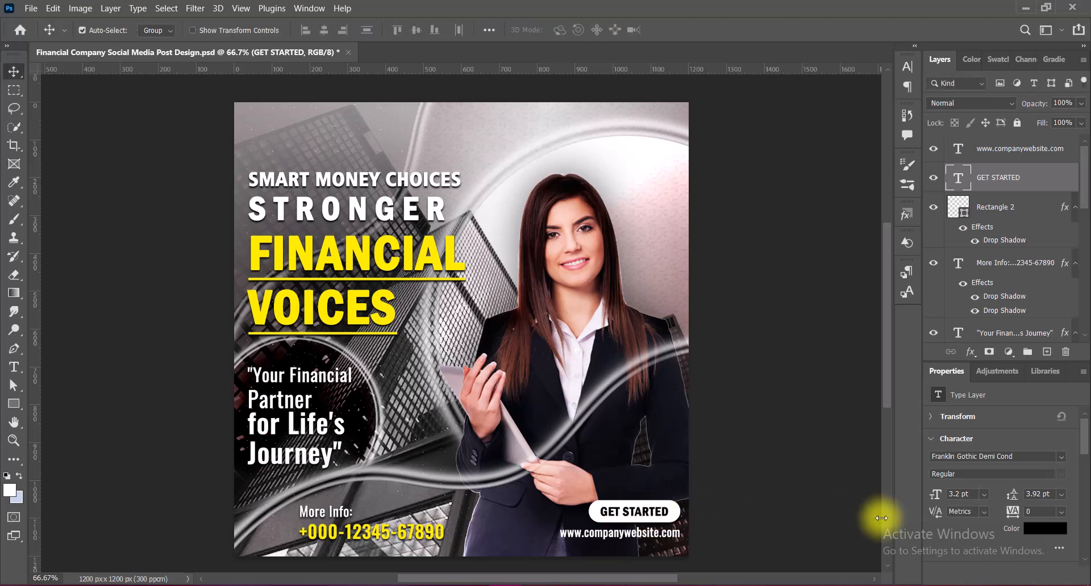
{"action": "key", "text": "Right"}
{"action": "key", "text": "Right"}
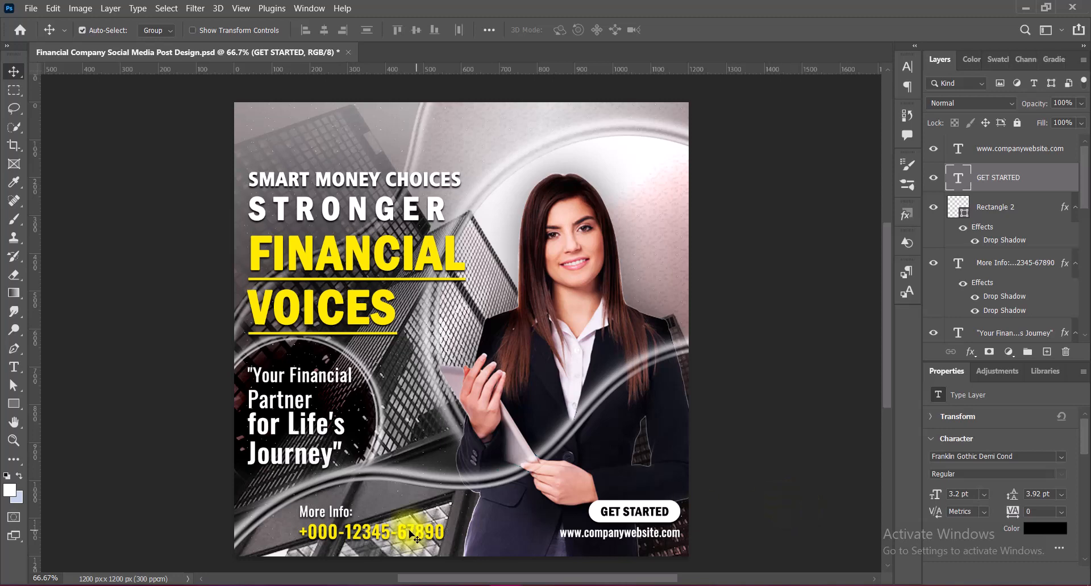
Move the white pill, its GET STARTED label and the website address together straight down by about 14 px
{"action": "left_click", "coordinate": [412, 534]}
{"action": "left_click", "coordinate": [676, 509]}
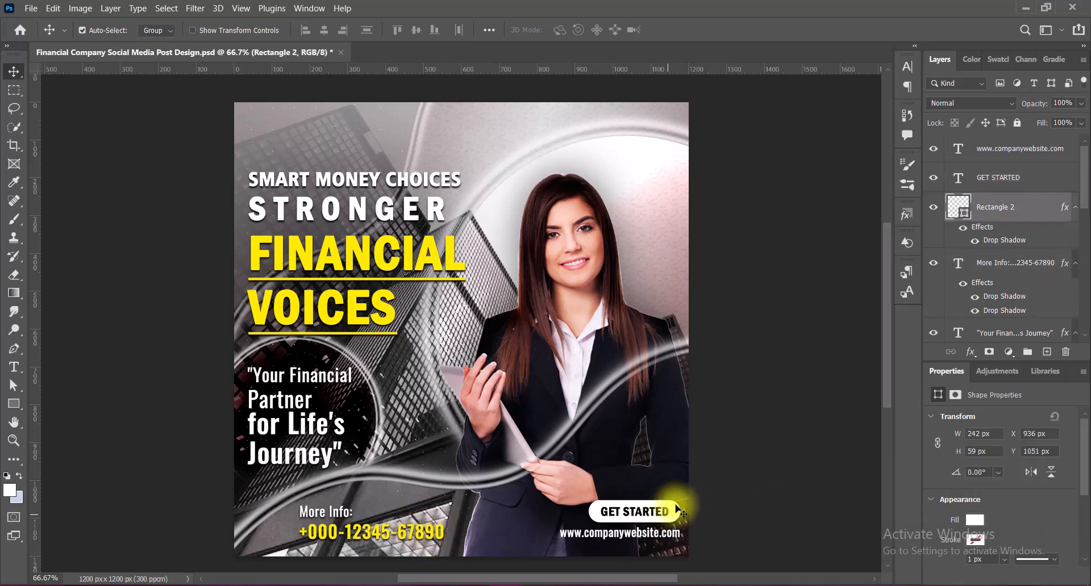
{"action": "left_click", "coordinate": [662, 510], "text": "shift"}
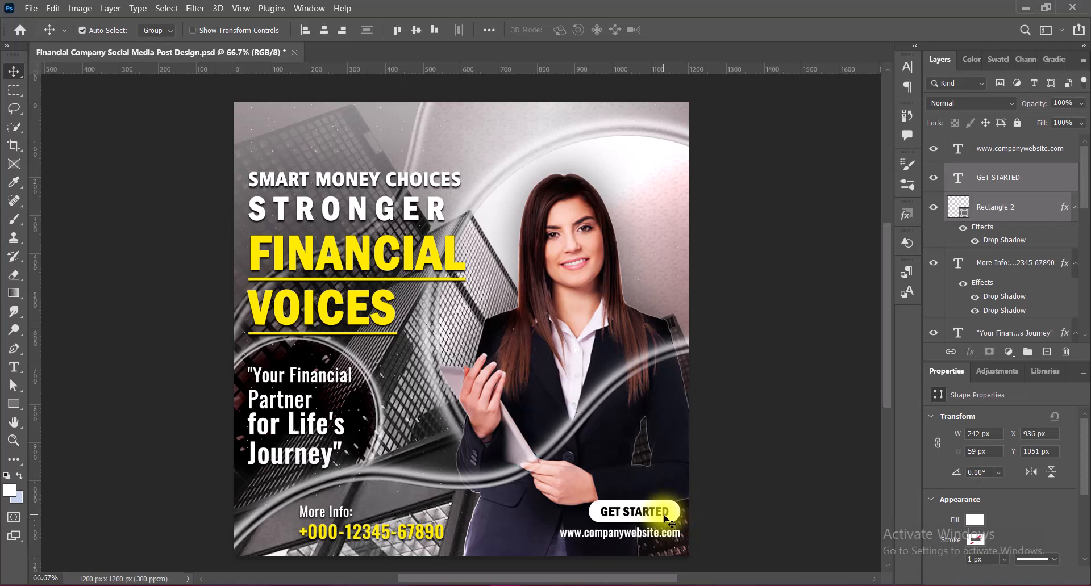
{"action": "left_click", "coordinate": [630, 537], "text": "shift"}
{"action": "left_click_drag", "start_coordinate": [627, 538], "coordinate": [622, 539]}
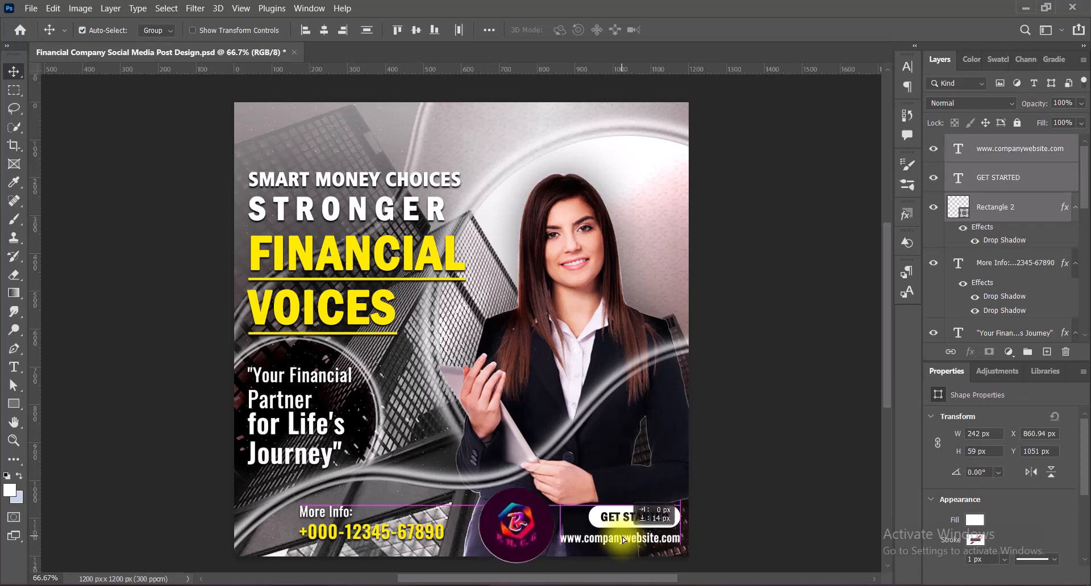
Shift the phone contact text, the white pill and the website address together 18 px left and 3 px down
{"action": "left_click", "coordinate": [441, 538]}
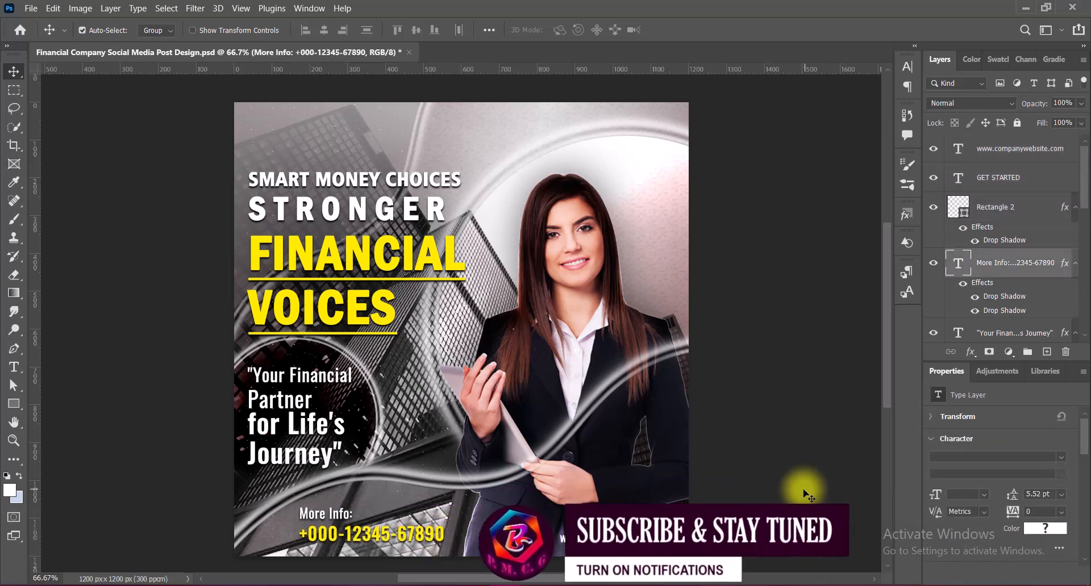
{"action": "left_click", "coordinate": [635, 524]}
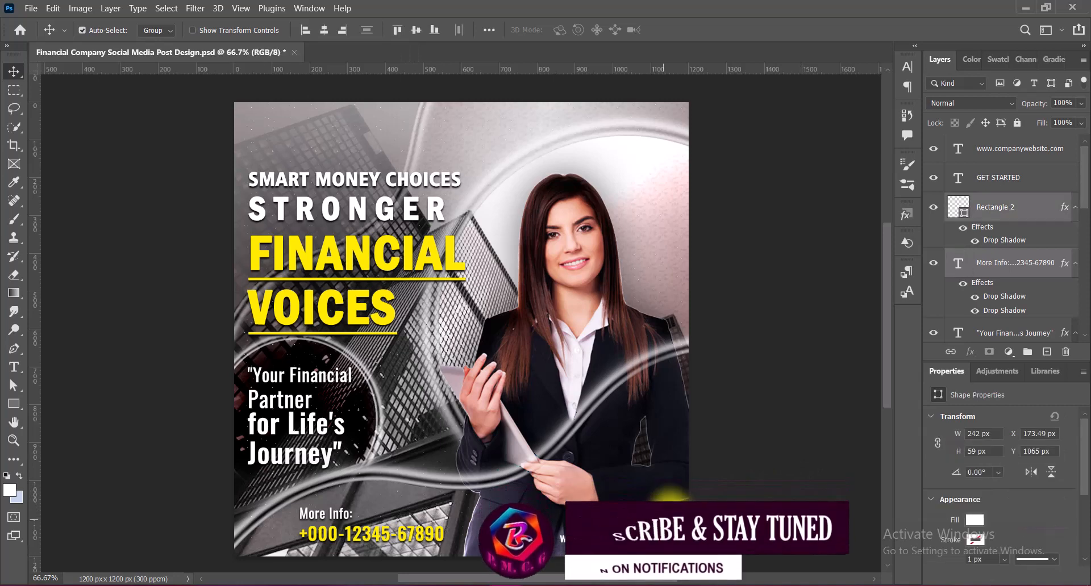
{"action": "left_click", "coordinate": [641, 538], "text": "shift"}
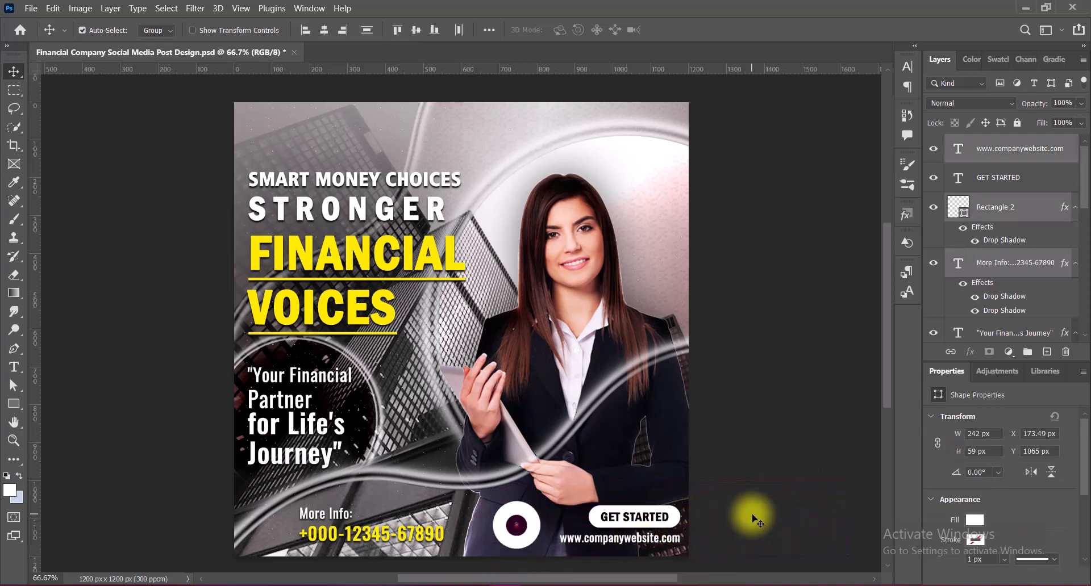
{"action": "key", "text": "Left"}
{"action": "key", "text": "Left"}
{"action": "key", "text": "Left"}
{"action": "key", "text": "Left"}
{"action": "key", "text": "Left"}
{"action": "key", "text": "Left"}
{"action": "key", "text": "Left"}
{"action": "key", "text": "Left"}
{"action": "key", "text": "Left"}
{"action": "key", "text": "Left"}
{"action": "key", "text": "Left"}
{"action": "key", "text": "Left"}
{"action": "key", "text": "Left"}
{"action": "key", "text": "Left"}
{"action": "key", "text": "Left"}
{"action": "key", "text": "Left"}
{"action": "key", "text": "Left"}
{"action": "key", "text": "Left"}
{"action": "key", "text": "Down"}
{"action": "key", "text": "Down"}
{"action": "key", "text": "Down"}
{"action": "key", "text": "Down"}
{"action": "key", "text": "Down"}
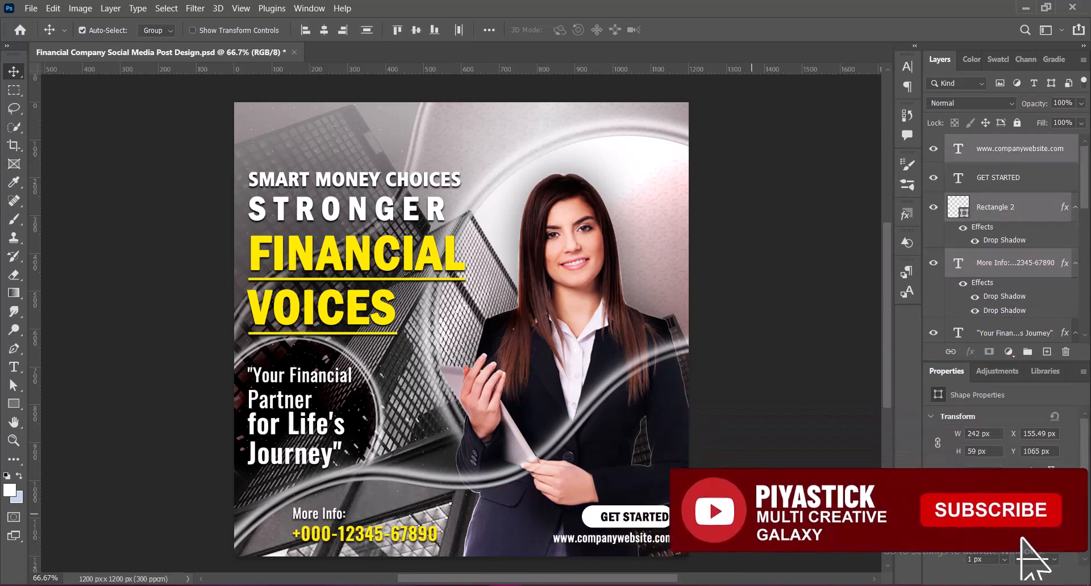
{"action": "key", "text": "Up"}
{"action": "key", "text": "Up"}
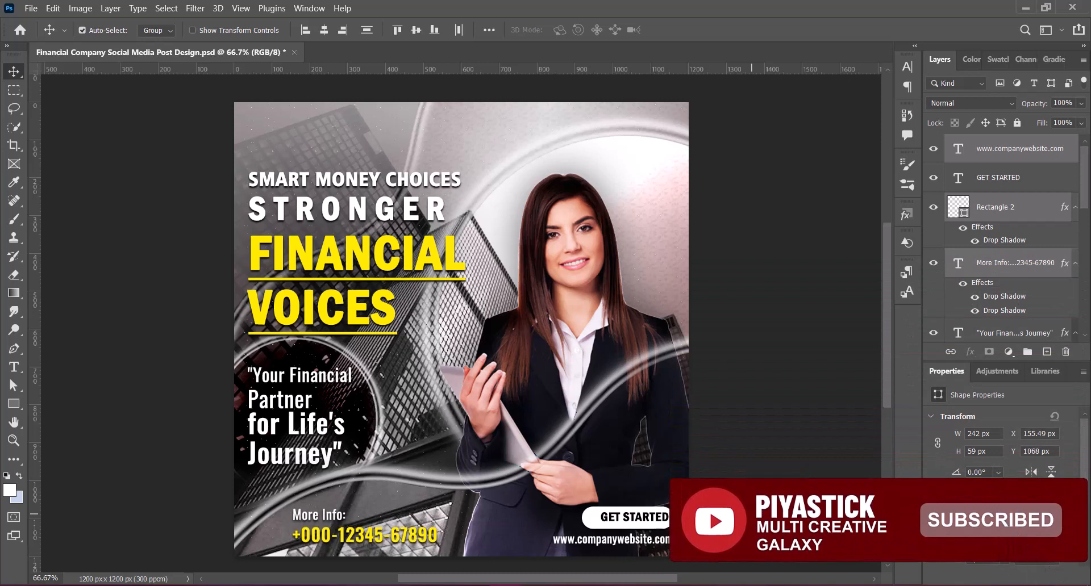
{"action": "left_click", "coordinate": [752, 516]}
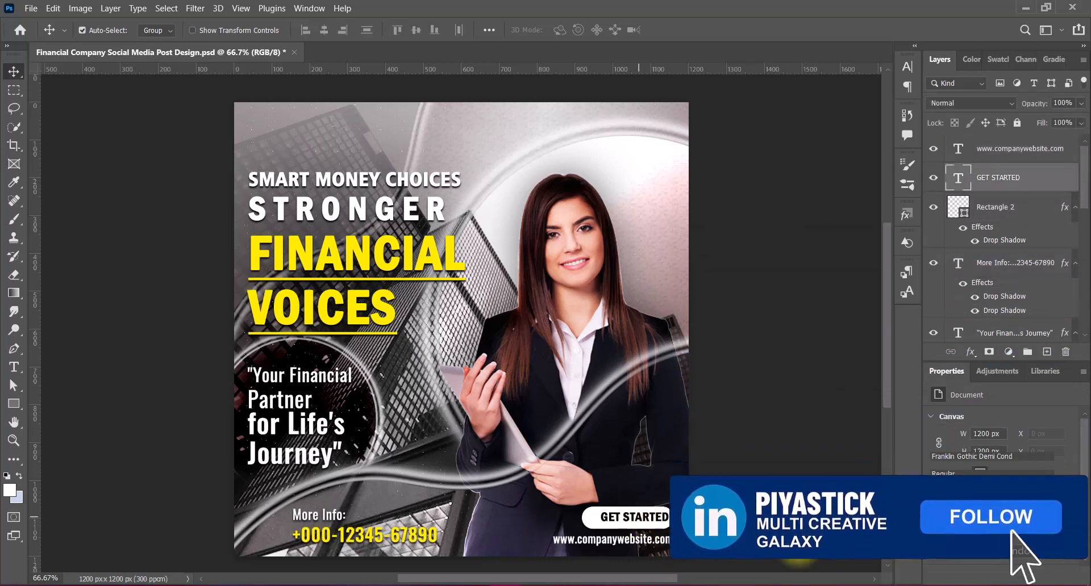
Re-centre the GET STARTED label on the shifted white pill and save the document
{"action": "double_click", "coordinate": [666, 517]}
{"action": "left_click", "coordinate": [679, 32]}
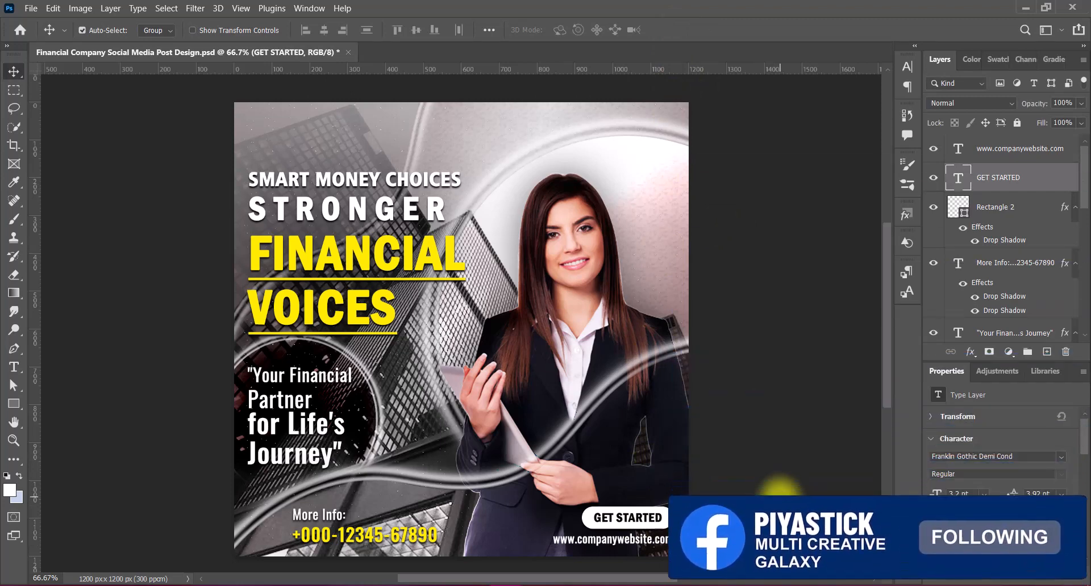
{"action": "left_click", "coordinate": [780, 498]}
{"action": "key", "text": "ctrl+s"}
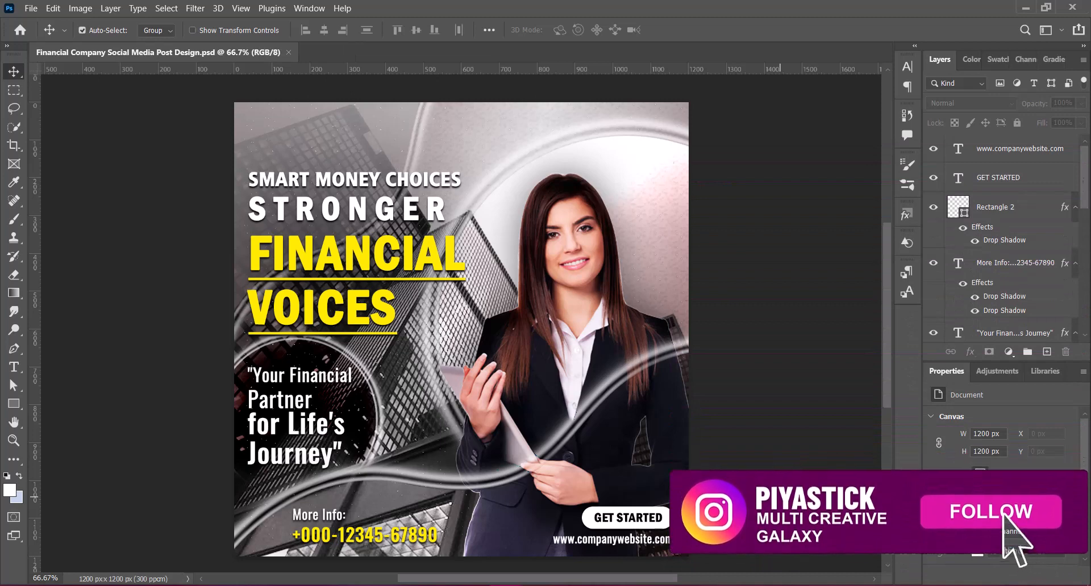
Draw a solid white telephone custom shape about 90 × 63 px on the woman's jacket between the contact text and the pill
{"action": "left_click", "coordinate": [1046, 352]}
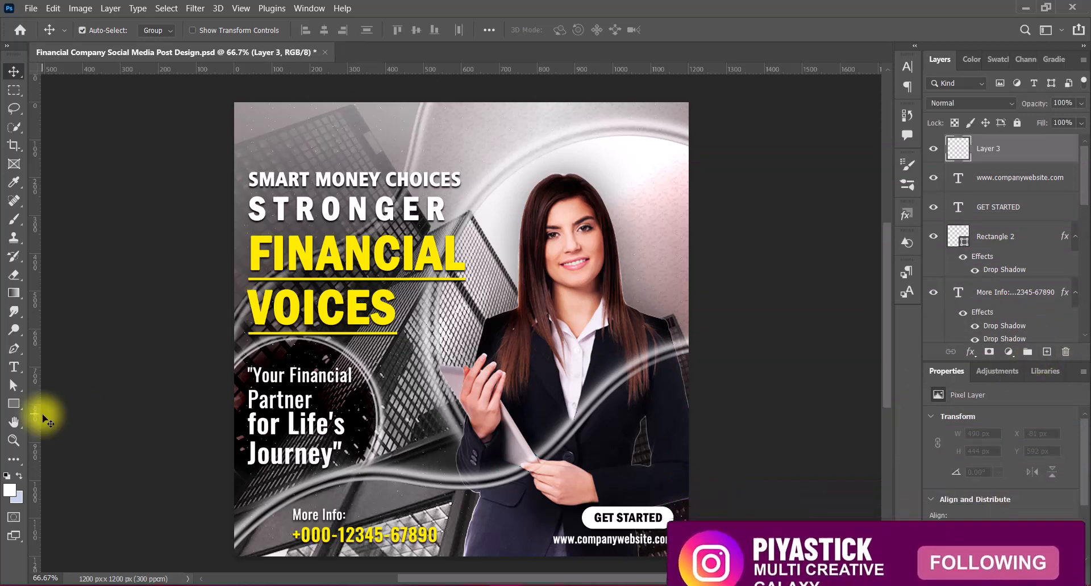
{"action": "right_click", "coordinate": [15, 404]}
{"action": "left_click", "coordinate": [86, 471]}
{"action": "left_click", "coordinate": [576, 30]}
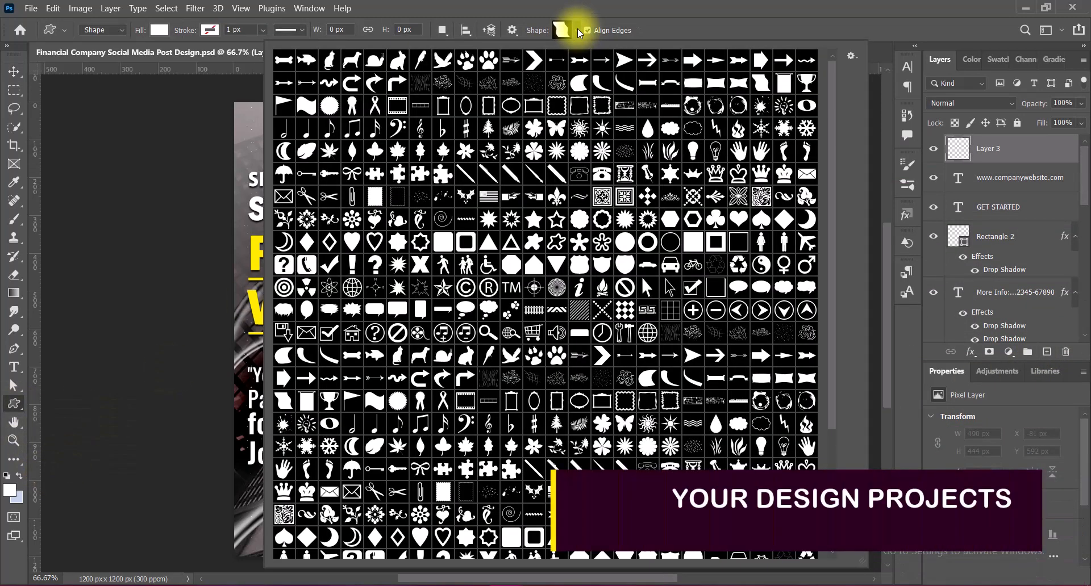
{"action": "left_click_drag", "start_coordinate": [834, 169], "coordinate": [824, 128]}
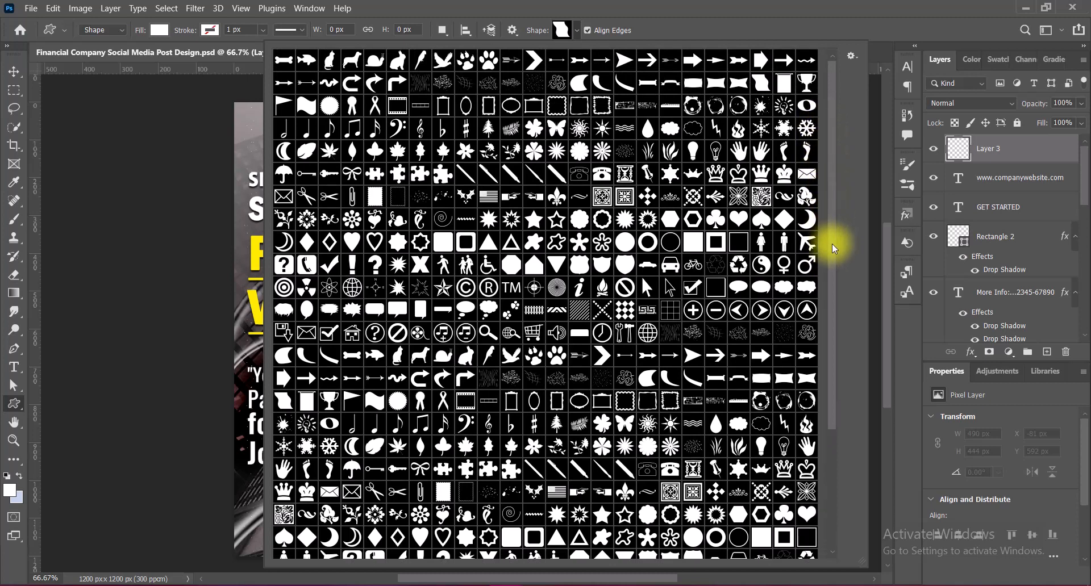
{"action": "left_click_drag", "start_coordinate": [833, 248], "coordinate": [836, 270]}
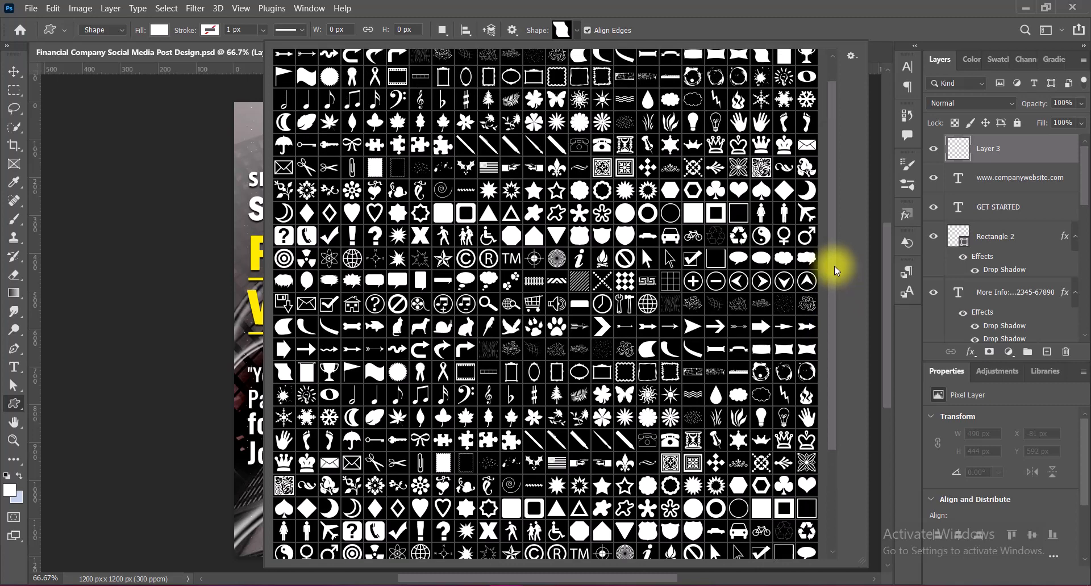
{"action": "left_click", "coordinate": [600, 147]}
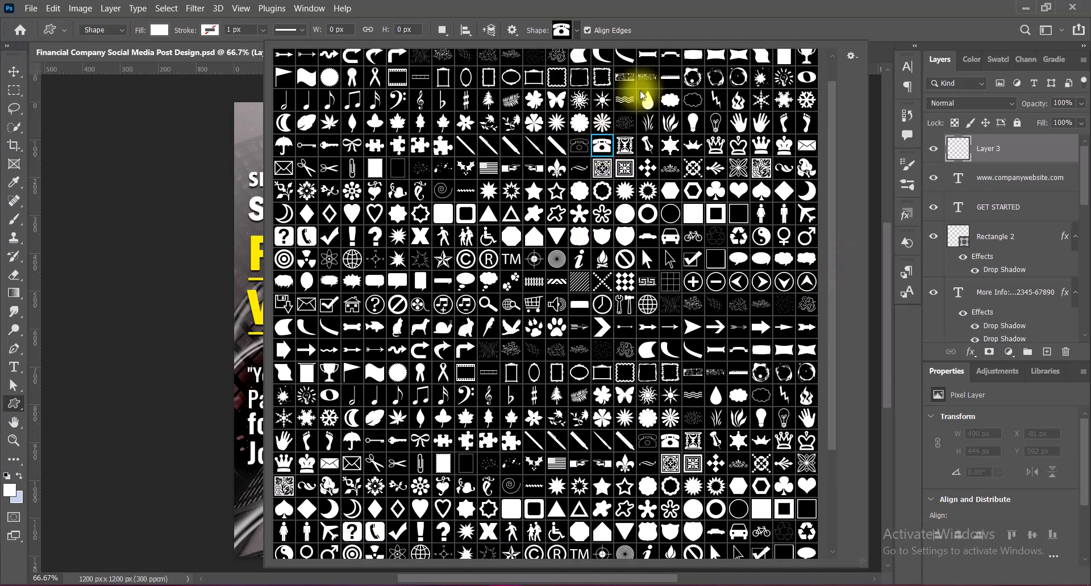
{"action": "left_click", "coordinate": [695, 24]}
{"action": "left_click_drag", "start_coordinate": [481, 511], "coordinate": [517, 537]}
Move the telephone icon to the start of the phone number line and shift the contact text right until it clears the icon
{"action": "left_click", "coordinate": [14, 74]}
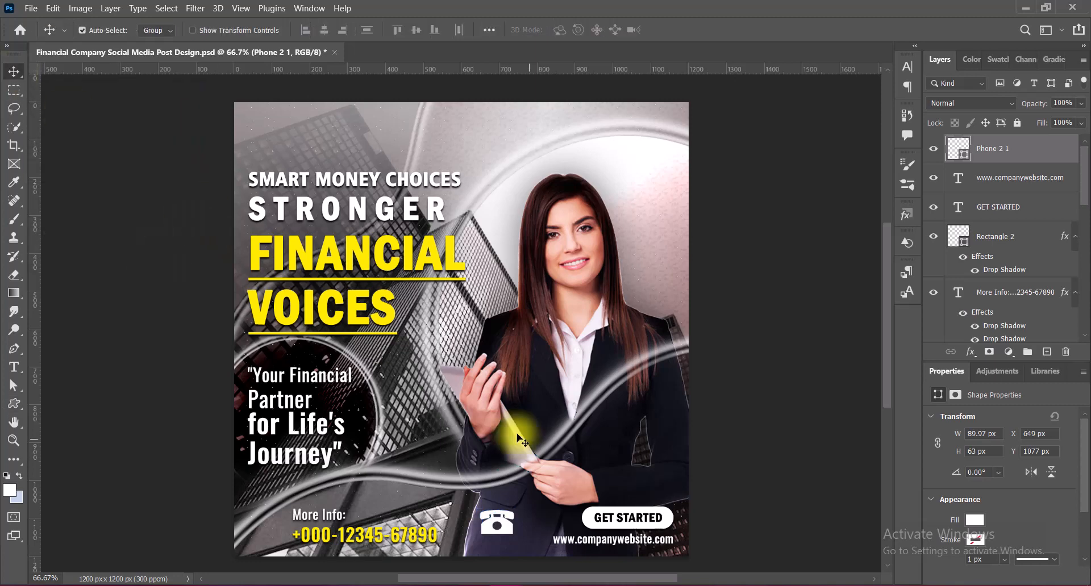
{"action": "left_click_drag", "start_coordinate": [510, 519], "coordinate": [294, 539]}
{"action": "left_click", "coordinate": [322, 541]}
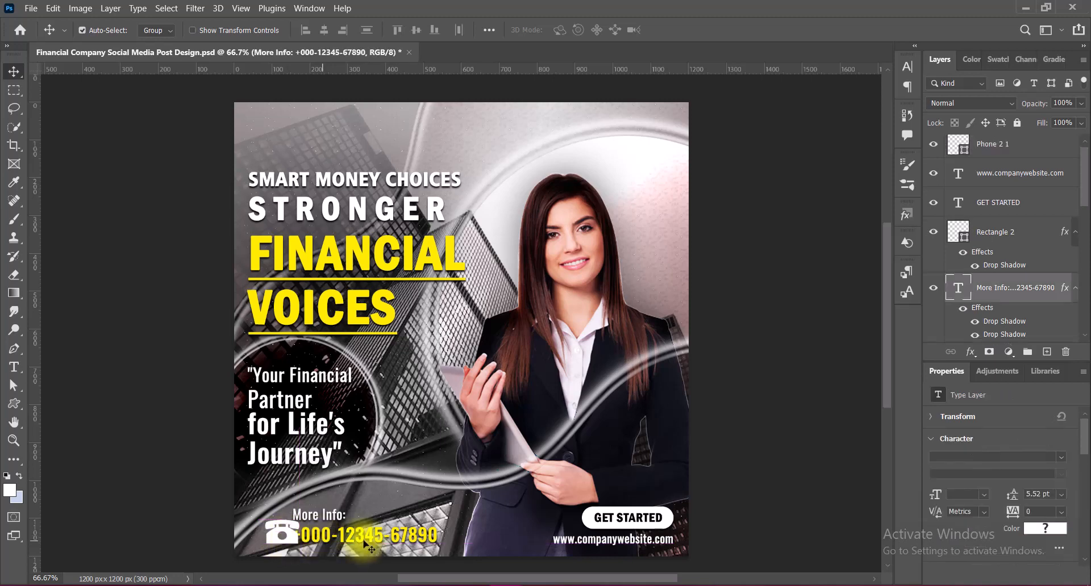
{"action": "key", "text": "Right"}
{"action": "key", "text": "Right"}
{"action": "key", "text": "Right"}
{"action": "key", "text": "Right"}
{"action": "key", "text": "Right"}
{"action": "key", "text": "Right"}
{"action": "key", "text": "Right"}
{"action": "key", "text": "Right"}
{"action": "key", "text": "Right"}
{"action": "key", "text": "Right"}
{"action": "key", "text": "Right"}
{"action": "key", "text": "Right"}
{"action": "key", "text": "Right"}
{"action": "key", "text": "Right"}
{"action": "key", "text": "Right"}
{"action": "key", "text": "Right"}
{"action": "key", "text": "Right"}
{"action": "key", "text": "Right"}
{"action": "key", "text": "Right"}
{"action": "key", "text": "Right"}
{"action": "key", "text": "Right"}
{"action": "key", "text": "Right"}
{"action": "key", "text": "Right"}
{"action": "key", "text": "Right"}
{"action": "key", "text": "Right"}
{"action": "key", "text": "Right"}
{"action": "key", "text": "Right"}
{"action": "key", "text": "Right"}
{"action": "key", "text": "Right"}
{"action": "key", "text": "Right"}
{"action": "key", "text": "Right"}
{"action": "key", "text": "Right"}
{"action": "key", "text": "Right"}
{"action": "key", "text": "Right"}
{"action": "key", "text": "Right"}
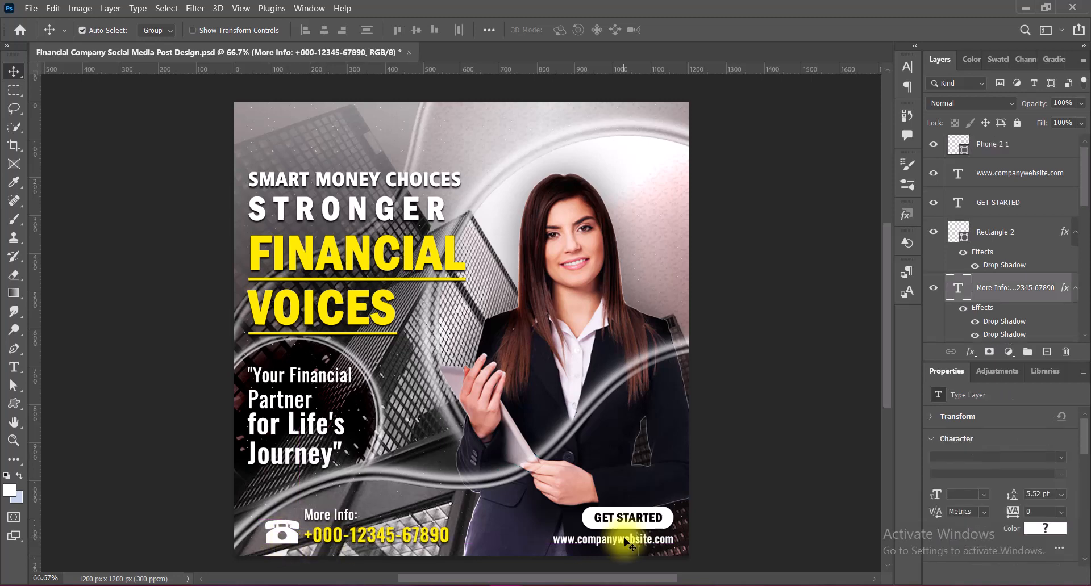
Tighten the gap by moving the contact text slightly left, and raise the telephone icon by 4 px
{"action": "left_click", "coordinate": [291, 538]}
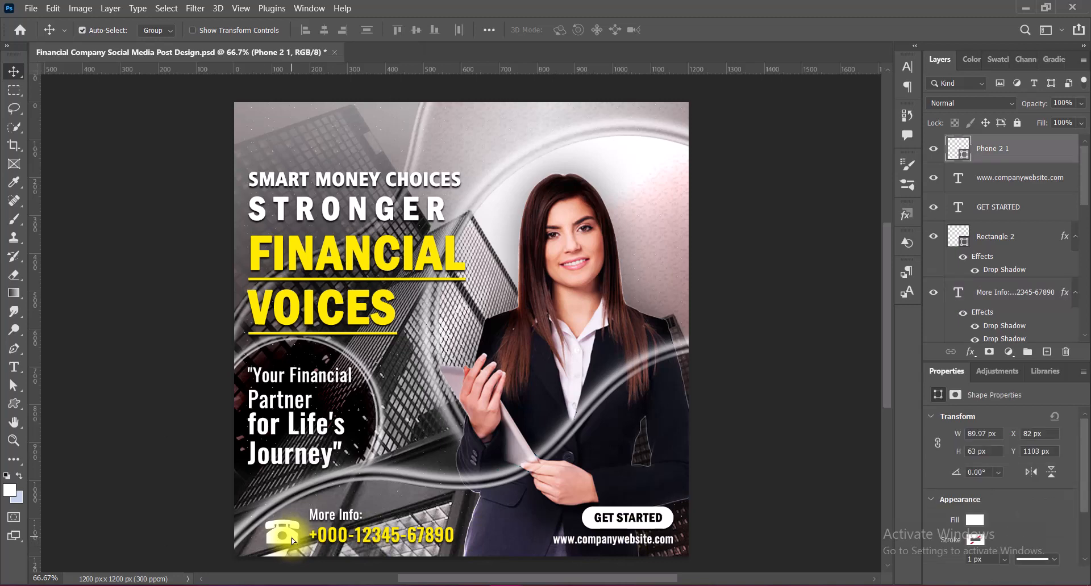
{"action": "left_click", "coordinate": [332, 541]}
{"action": "key", "text": "Left"}
{"action": "key", "text": "Left"}
{"action": "key", "text": "Left"}
{"action": "key", "text": "Left"}
{"action": "key", "text": "Left"}
{"action": "key", "text": "Left"}
{"action": "key", "text": "Left"}
{"action": "key", "text": "Left"}
{"action": "key", "text": "Left"}
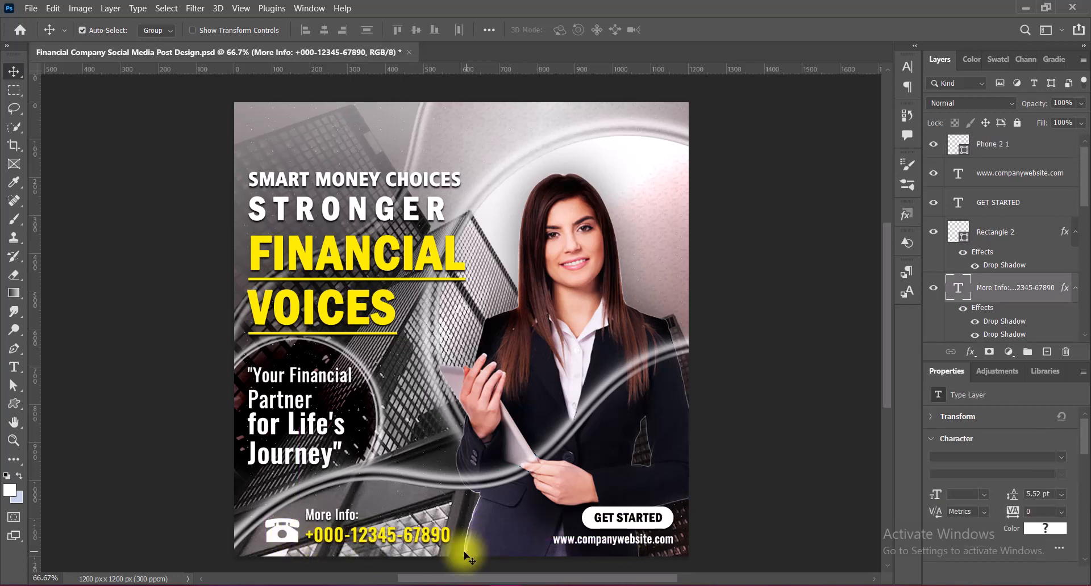
Fill the telephone icon with the headline's yellow, ffea00, sampled from the word FINANCIAL
{"action": "left_click", "coordinate": [292, 534]}
{"action": "double_click", "coordinate": [958, 145]}
{"action": "left_click", "coordinate": [364, 256]}
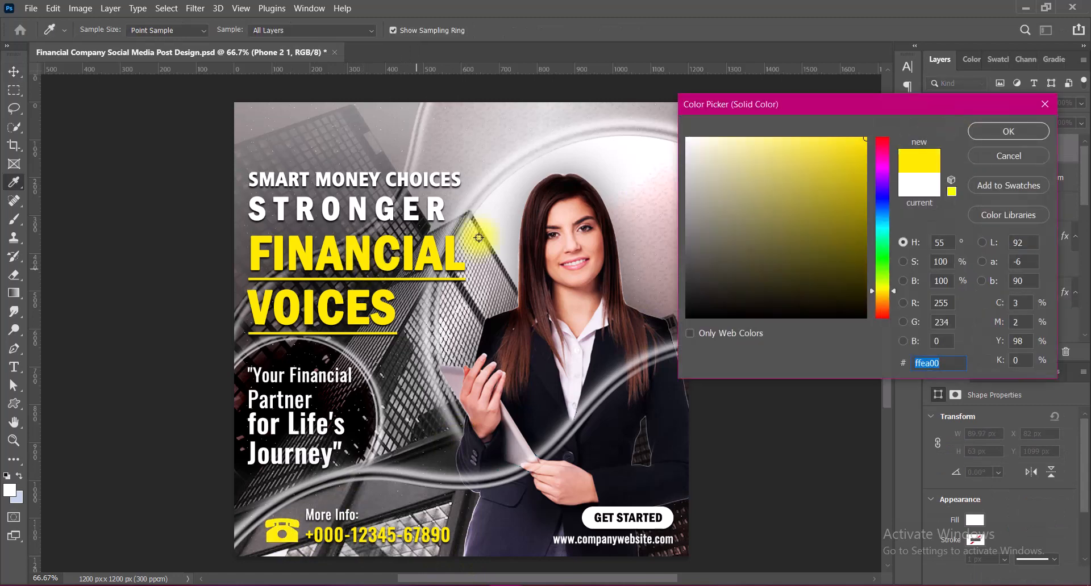
{"action": "key", "text": "Return"}
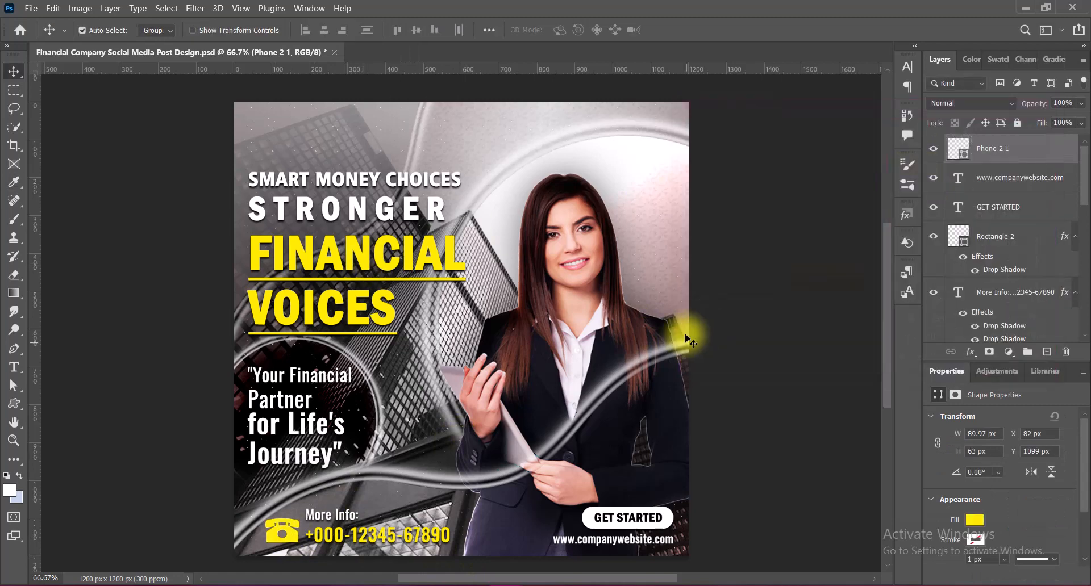
Add a black drop shadow with 100% opacity, 90° angle and 6 px size to the telephone icon, and save the document
{"action": "right_click", "coordinate": [950, 147]}
{"action": "left_click", "coordinate": [950, 151]}
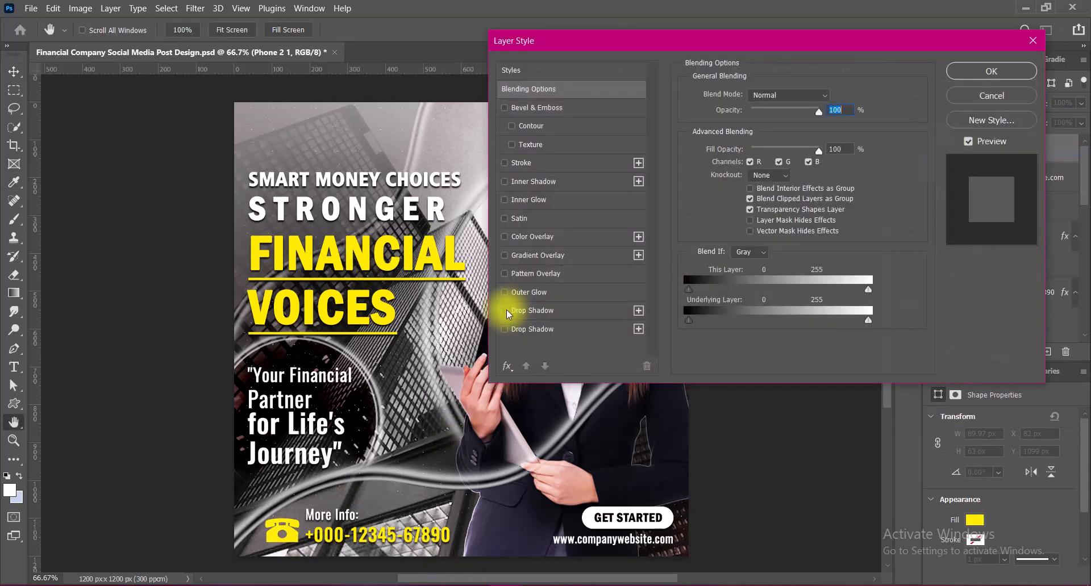
{"action": "left_click", "coordinate": [508, 311]}
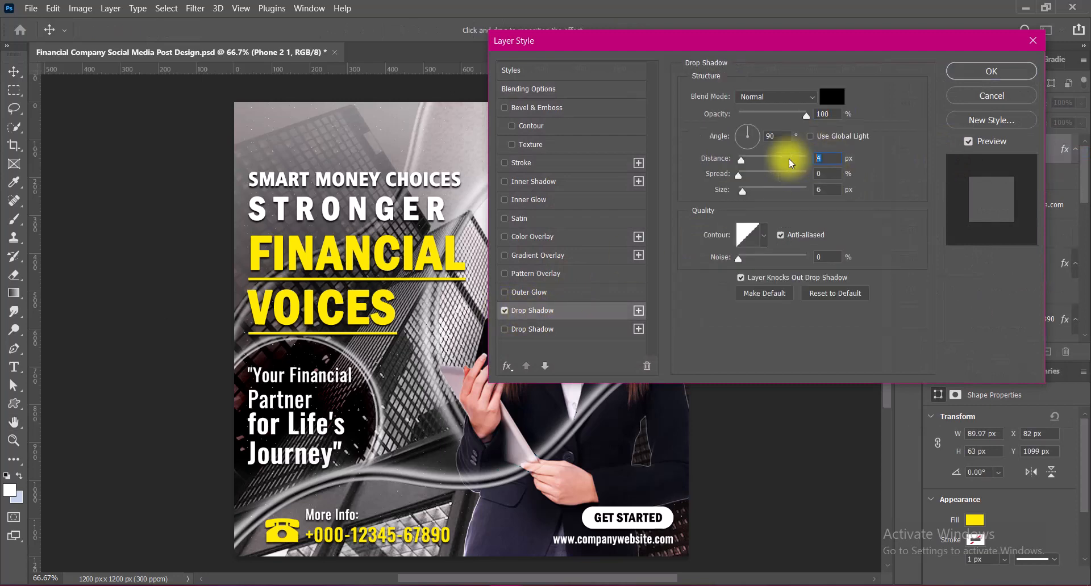
{"action": "left_click", "coordinate": [979, 72]}
{"action": "key", "text": "ctrl+s"}
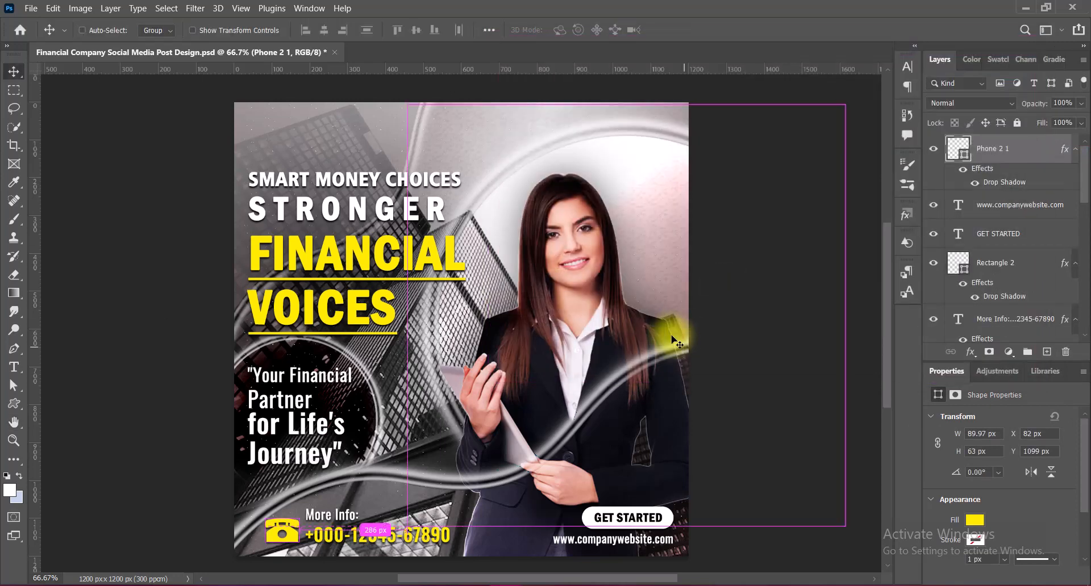
Draw a white globe custom shape about 63 px square on a new layer, positioned just before the website address
{"action": "left_click", "coordinate": [1047, 352]}
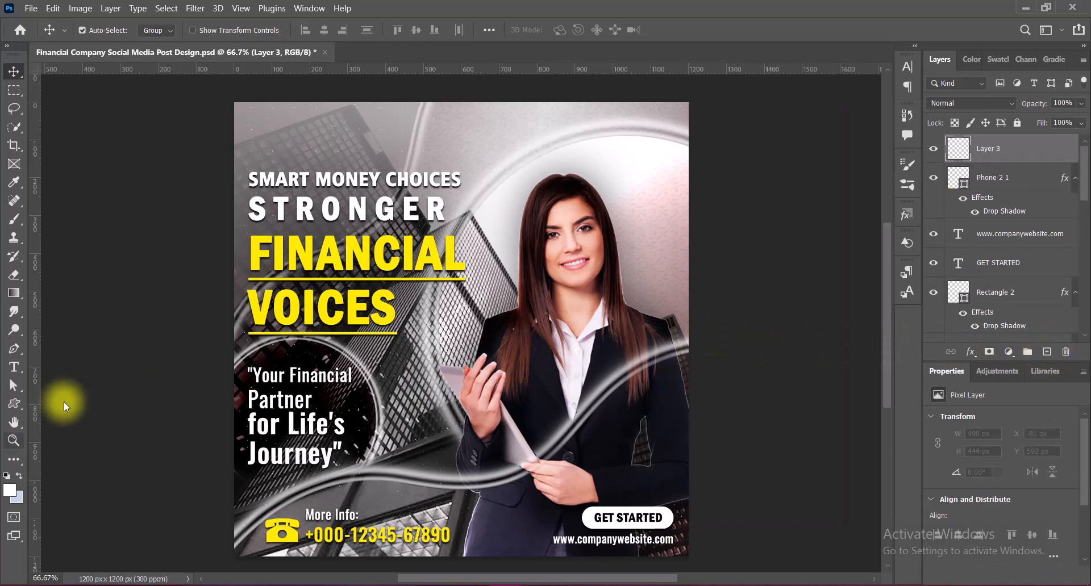
{"action": "right_click", "coordinate": [14, 404]}
{"action": "left_click", "coordinate": [51, 472]}
{"action": "left_click", "coordinate": [576, 30]}
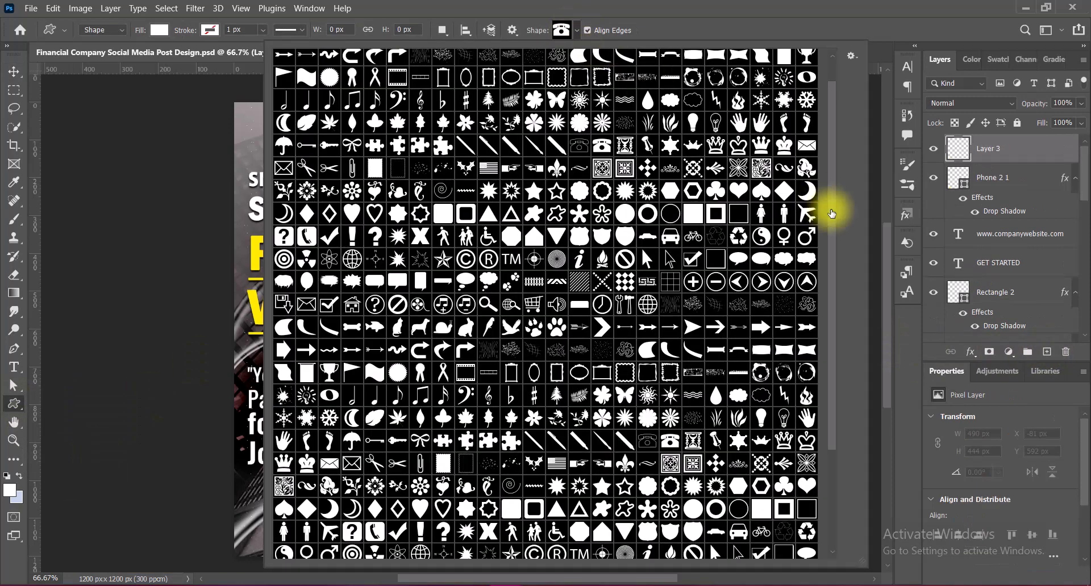
{"action": "mouse_move", "coordinate": [833, 214]}
{"action": "left_mouse_down"}
{"action": "mouse_move", "coordinate": [833, 149]}
{"action": "mouse_move", "coordinate": [839, 294]}
{"action": "mouse_move", "coordinate": [837, 202]}
{"action": "left_mouse_up"}
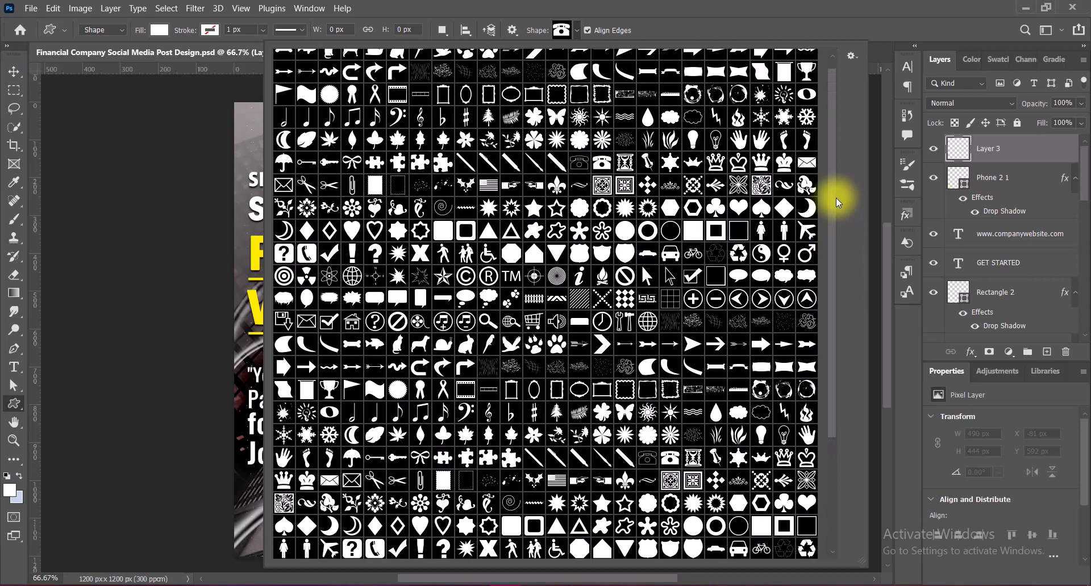
{"action": "left_click", "coordinate": [353, 277]}
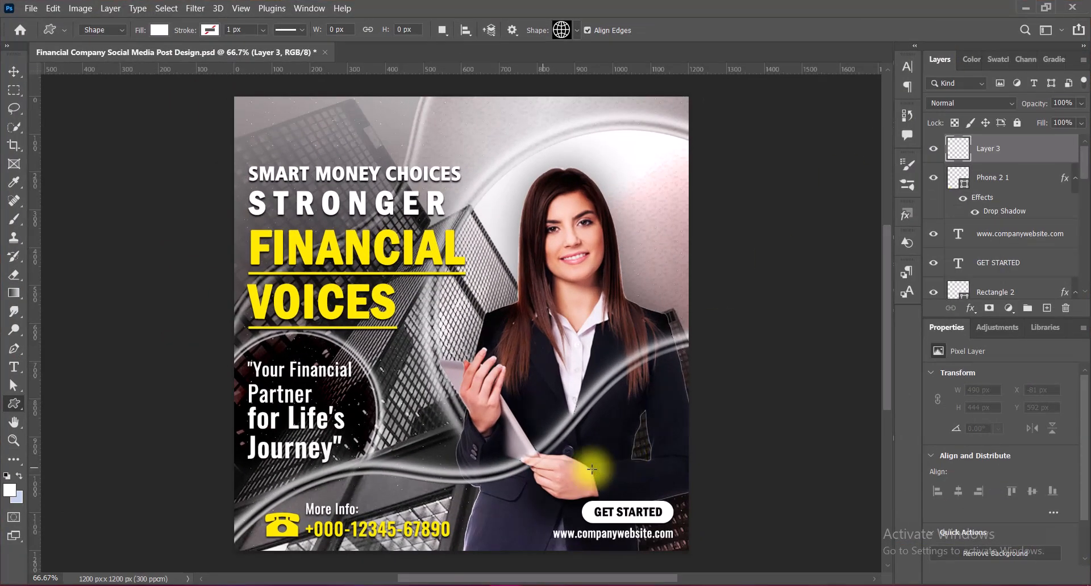
{"action": "left_click_drag", "start_coordinate": [499, 509], "coordinate": [533, 538]}
{"action": "key", "text": "ctrl+t"}
{"action": "key", "text": "Return"}
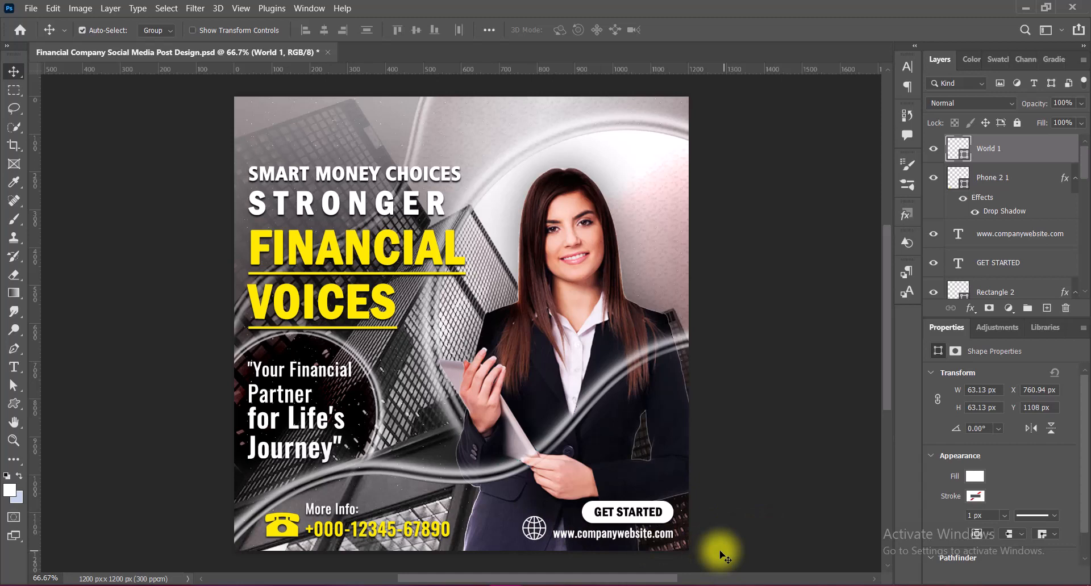
{"action": "left_click_drag", "start_coordinate": [534, 531], "coordinate": [534, 532]}
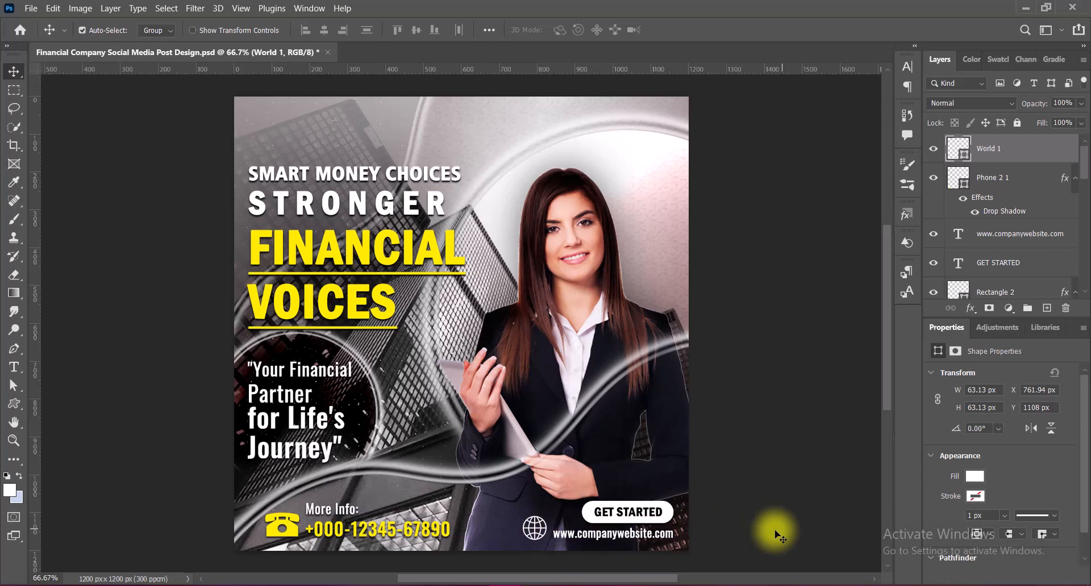
Add a drop shadow to the globe icon and save the document
{"action": "double_click", "coordinate": [945, 150]}
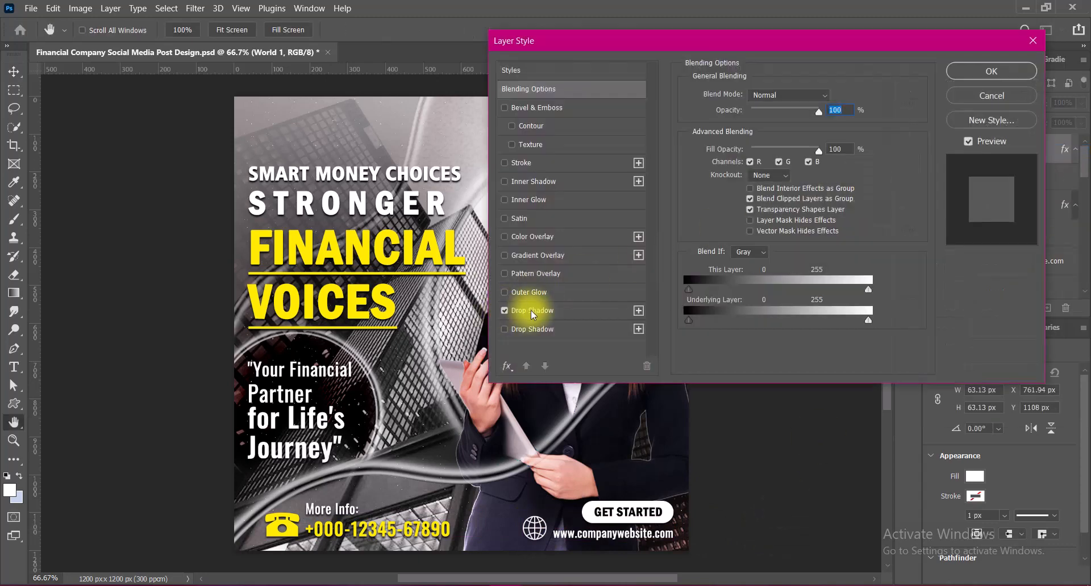
{"action": "left_click", "coordinate": [531, 310]}
{"action": "left_click", "coordinate": [969, 72]}
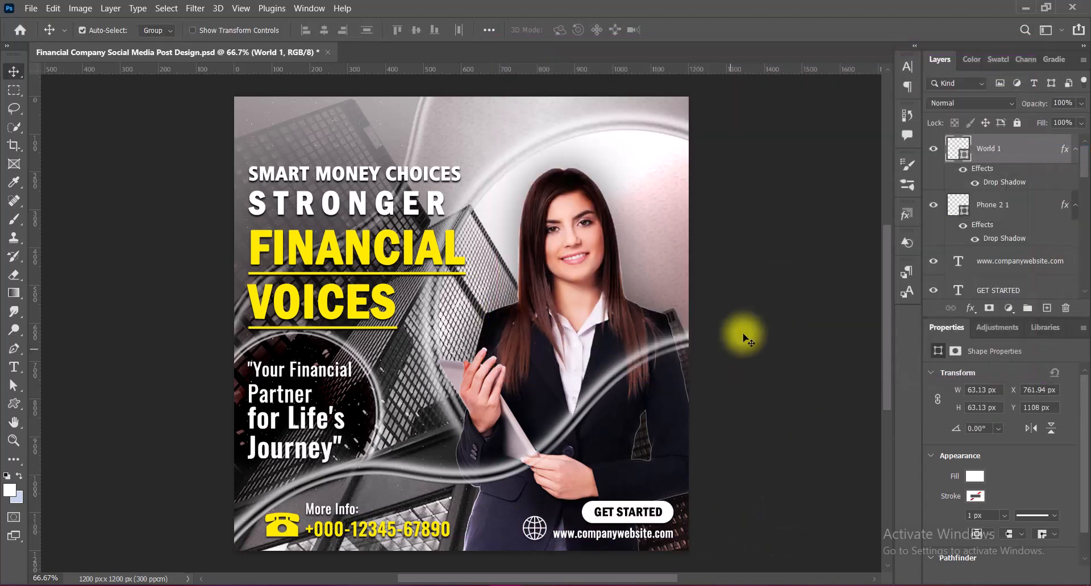
{"action": "key", "text": "ctrl+s"}
Start a black 6 pt text on a new layer above the woman's head
{"action": "left_click", "coordinate": [1047, 308]}
{"action": "left_click", "coordinate": [14, 367]}
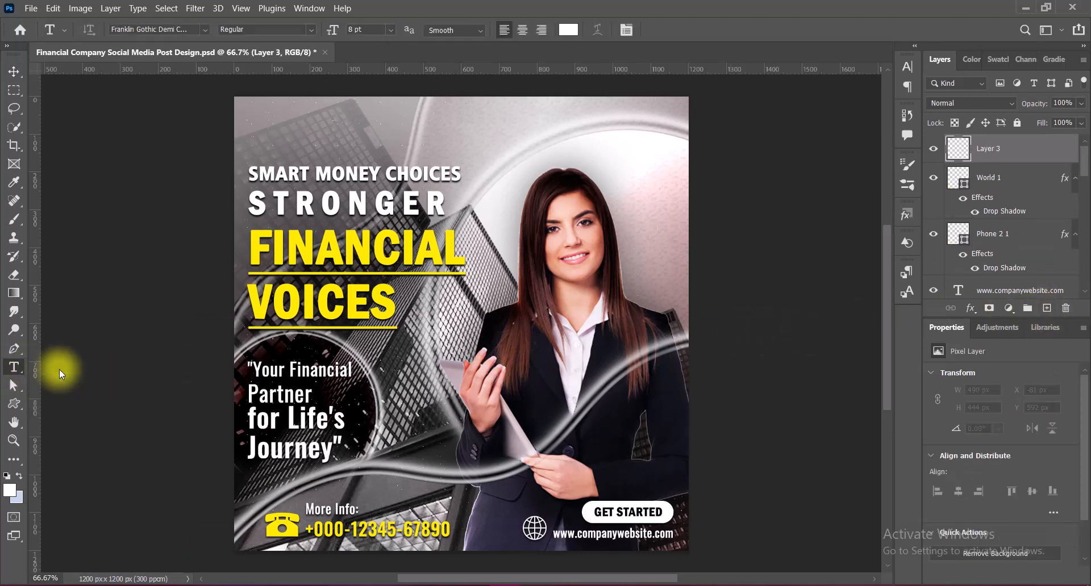
{"action": "left_click", "coordinate": [568, 30]}
{"action": "left_click_drag", "start_coordinate": [720, 282], "coordinate": [633, 340]}
{"action": "left_click", "coordinate": [1020, 131]}
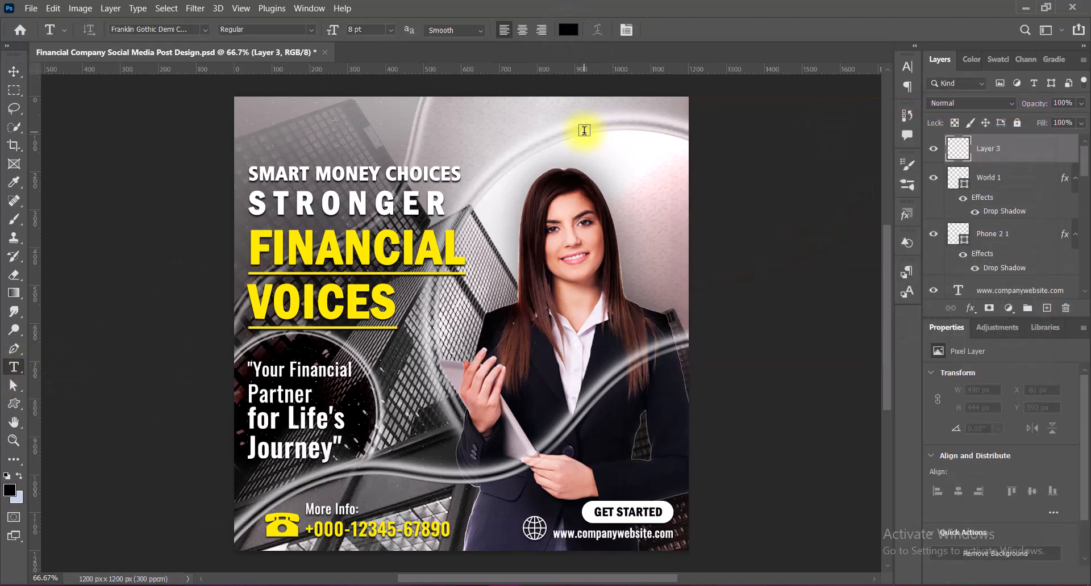
{"action": "left_click", "coordinate": [391, 29]}
{"action": "left_click", "coordinate": [369, 46]}
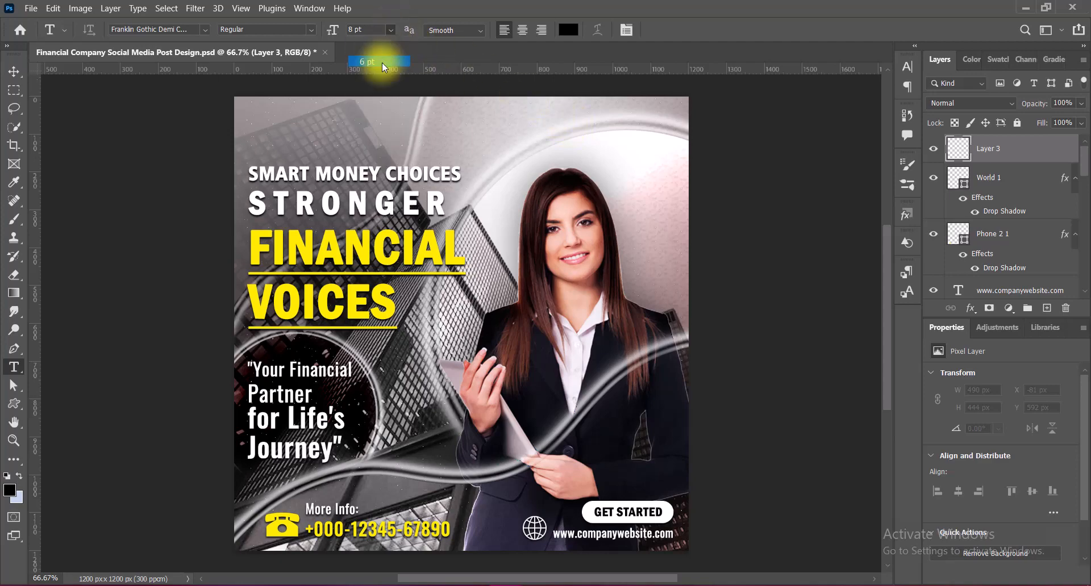
{"action": "left_click", "coordinate": [499, 137]}
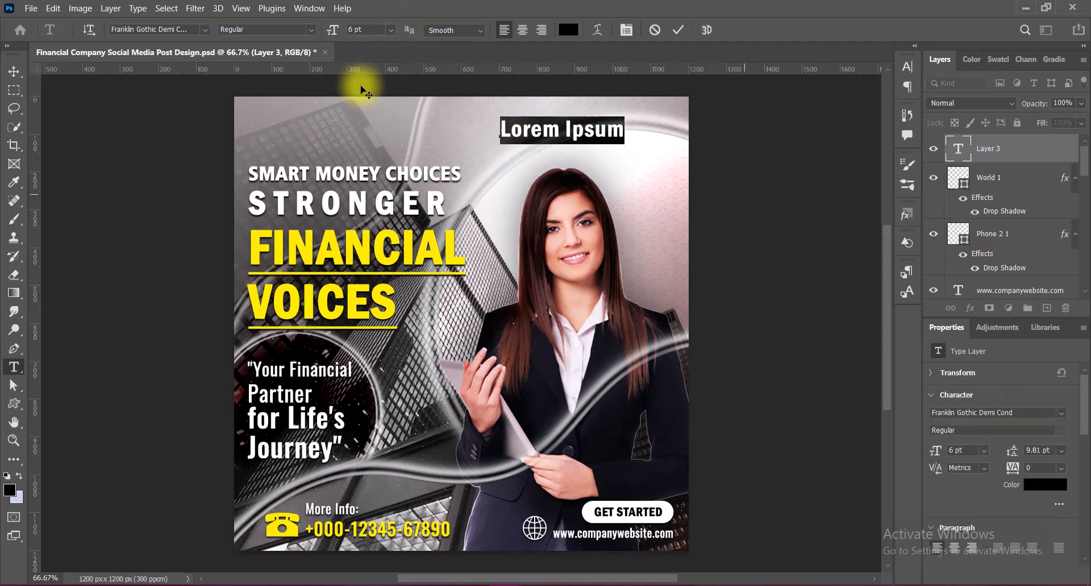
Set the new text to Bahnschrift Condensed and write "We will manage your" and "Finances better." on two lines
{"action": "left_click", "coordinate": [206, 29]}
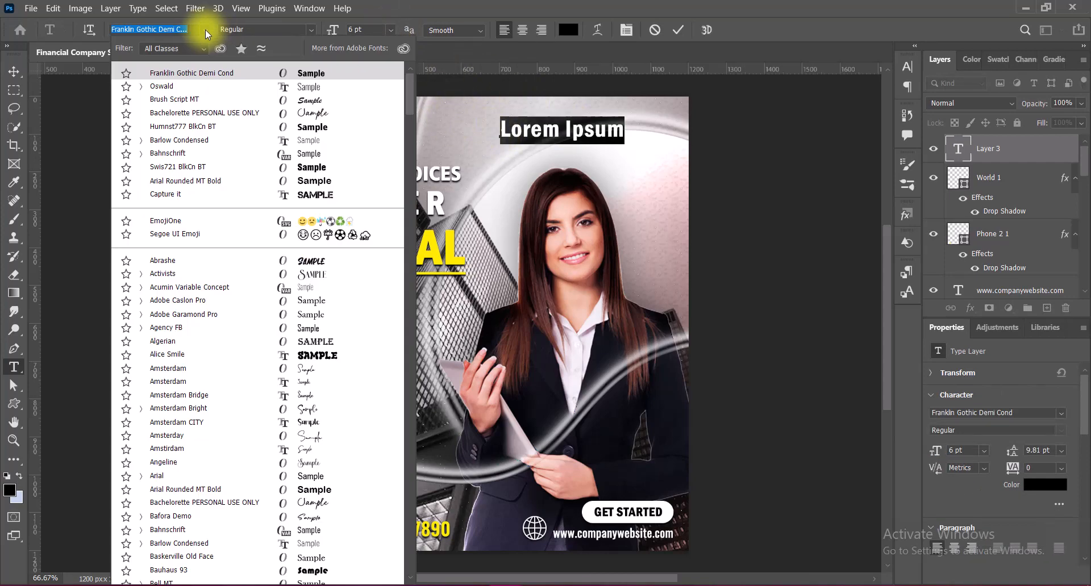
{"action": "left_click", "coordinate": [307, 157]}
{"action": "left_click", "coordinate": [907, 67]}
{"action": "left_click", "coordinate": [907, 67]}
{"action": "left_click", "coordinate": [310, 30]}
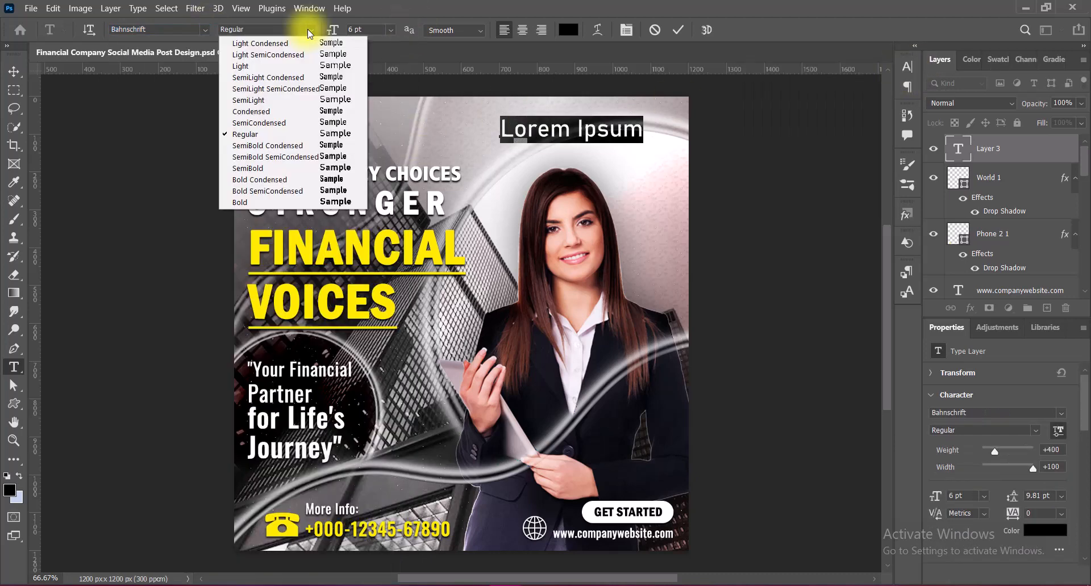
{"action": "left_click", "coordinate": [306, 112]}
{"action": "type", "text": "We will manage your "}
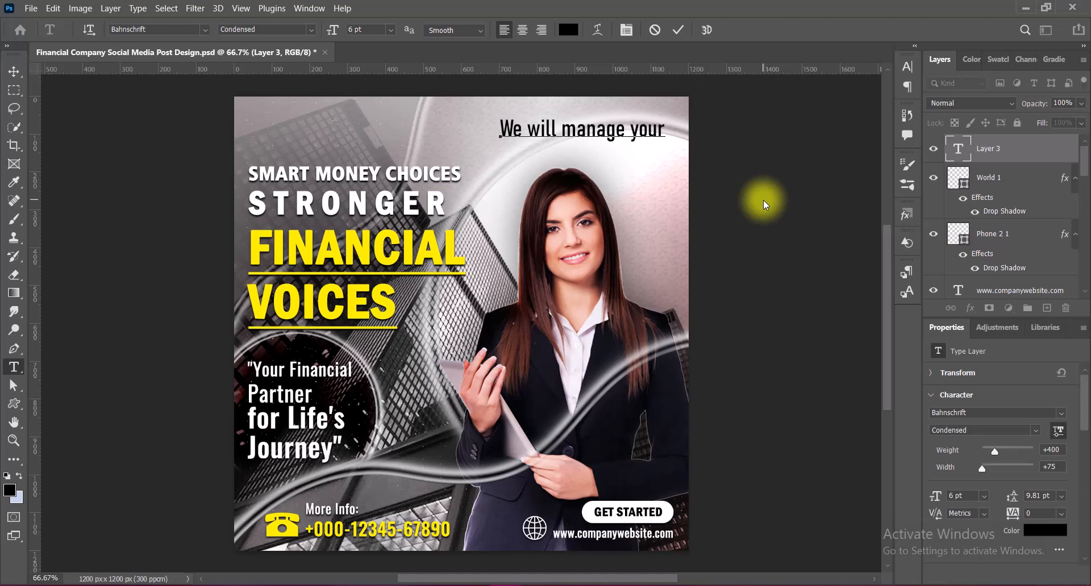
{"action": "type", "text": "Finances better."}
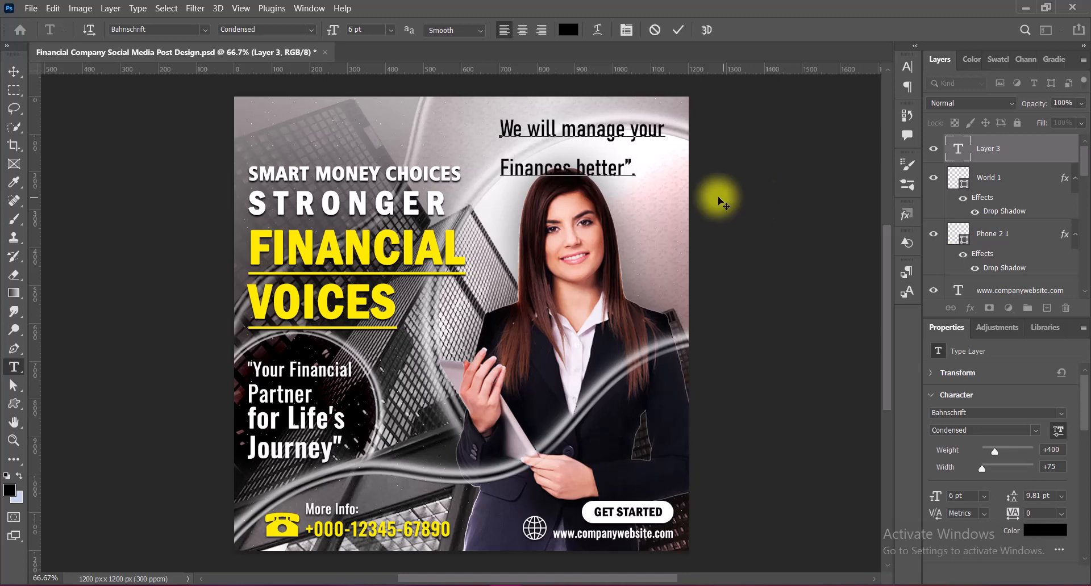
Set both lines of the new text to 6 pt leading and 4 pt font size
{"action": "left_click_drag", "start_coordinate": [500, 126], "coordinate": [645, 173]}
{"action": "left_click", "coordinate": [907, 68]}
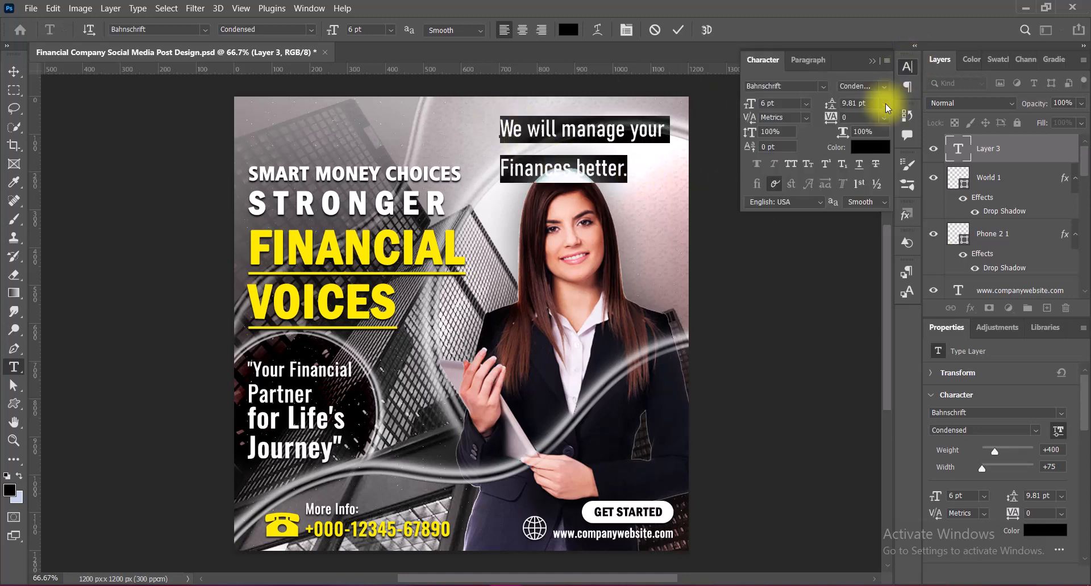
{"action": "left_click", "coordinate": [884, 104]}
{"action": "left_click", "coordinate": [874, 135]}
{"action": "left_click", "coordinate": [874, 60]}
{"action": "mouse_move", "coordinate": [363, 29]}
{"action": "left_mouse_down"}
{"action": "mouse_move", "coordinate": [335, 28]}
{"action": "mouse_move", "coordinate": [345, 30]}
{"action": "left_mouse_up"}
{"action": "type", "text": "34"}
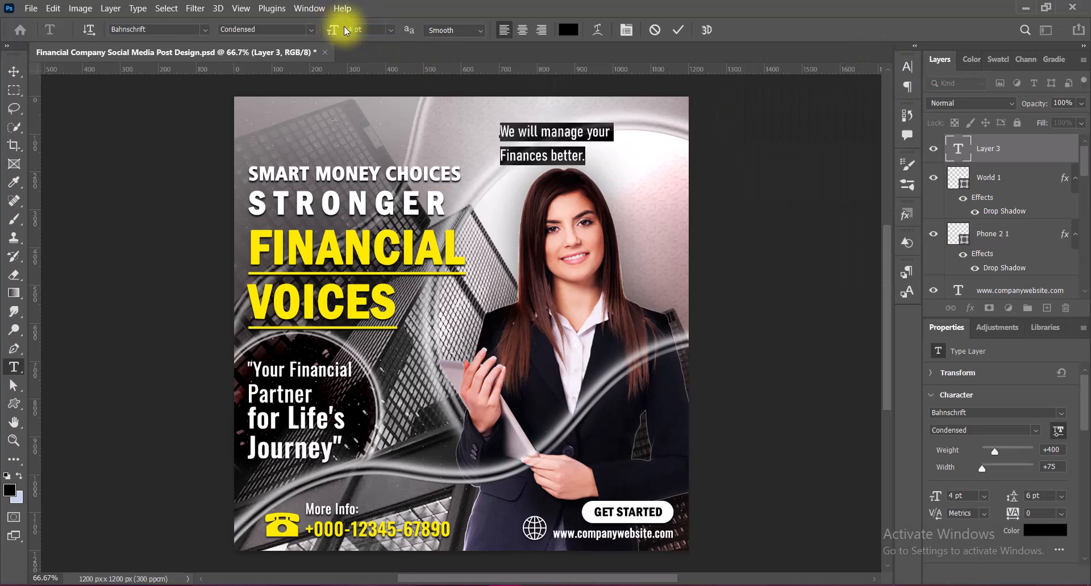
Set the "Finances better." line to the Regular style with 5 pt leading
{"action": "left_click_drag", "start_coordinate": [502, 155], "coordinate": [596, 156]}
{"action": "left_click", "coordinate": [312, 30]}
{"action": "left_click", "coordinate": [266, 137]}
{"action": "left_click", "coordinate": [907, 67]}
{"action": "left_click_drag", "start_coordinate": [857, 104], "coordinate": [824, 104]}
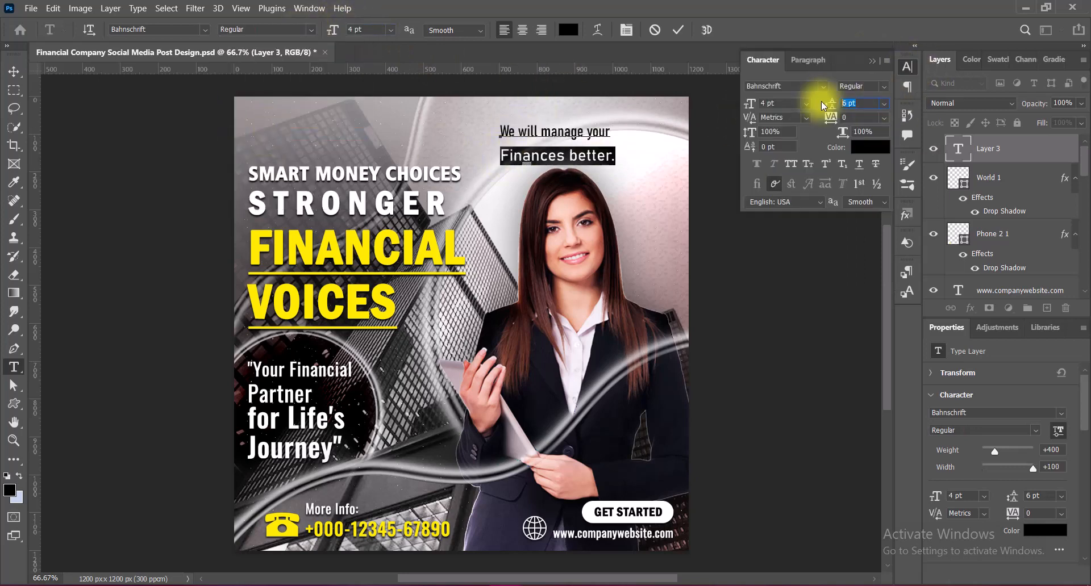
{"action": "type", "text": "5"}
{"action": "left_click", "coordinate": [874, 61]}
{"action": "left_click", "coordinate": [678, 30]}
Move the two-line text to the canvas's upper-right corner and set its "We will manage your" line to 3 pt
{"action": "left_click", "coordinate": [13, 72]}
{"action": "left_click_drag", "start_coordinate": [593, 158], "coordinate": [651, 145]}
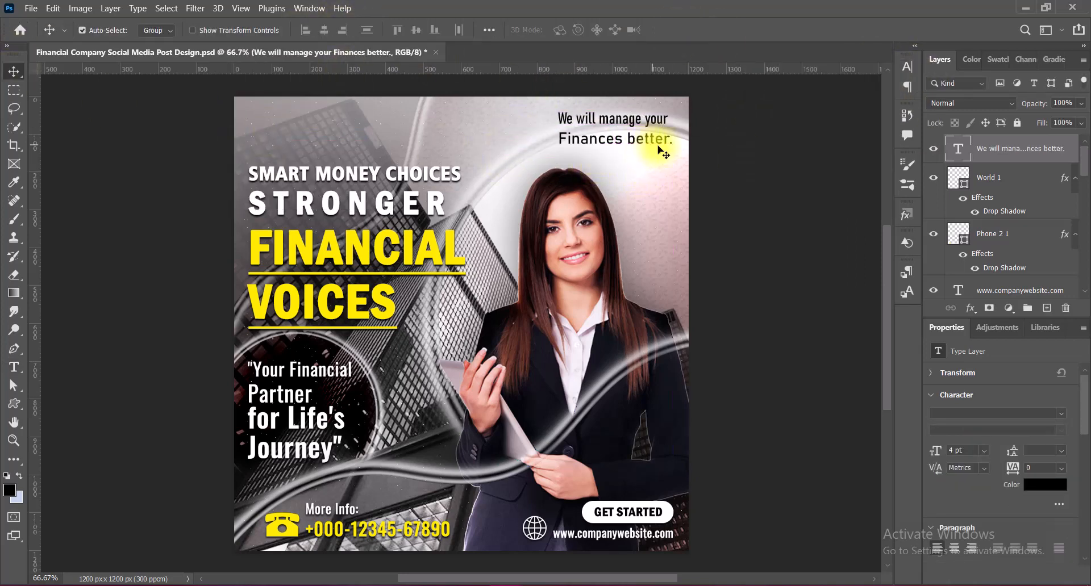
{"action": "key", "text": "t"}
{"action": "left_click_drag", "start_coordinate": [558, 120], "coordinate": [669, 120]}
{"action": "left_click_drag", "start_coordinate": [364, 30], "coordinate": [323, 29]}
{"action": "type", "text": "3"}
{"action": "left_click", "coordinate": [678, 30]}
Right-align the two-line "We will manage your Finances better." text
{"action": "key", "text": "v"}
{"action": "key", "text": "t"}
{"action": "left_click", "coordinate": [542, 30]}
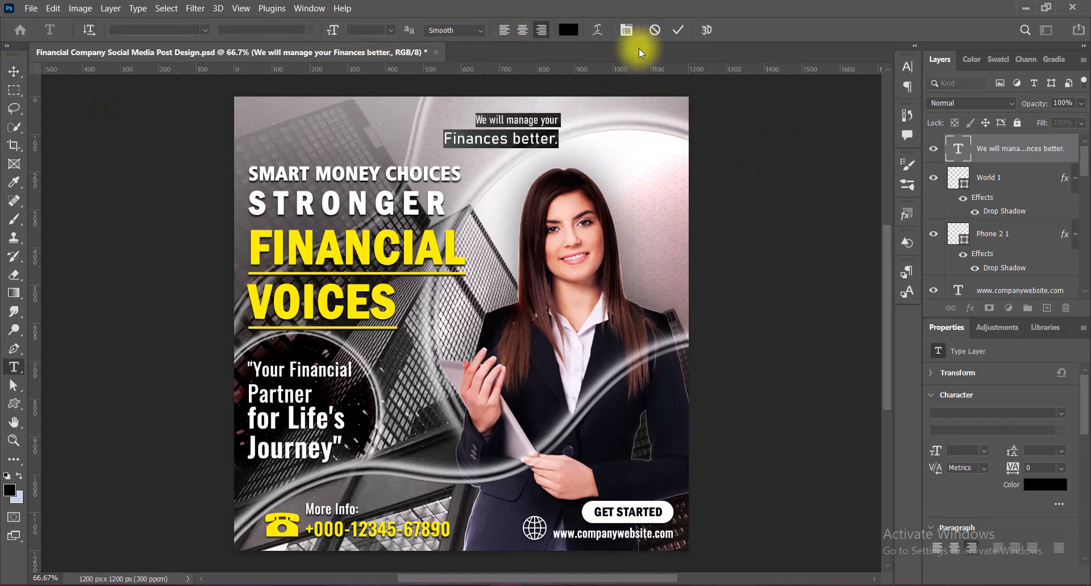
{"action": "left_click", "coordinate": [678, 30]}
Move the right-aligned text back near the canvas's right edge and nudge it down toward the woman's head
{"action": "left_click_drag", "start_coordinate": [555, 139], "coordinate": [665, 143]}
{"action": "key", "text": "Down"}
{"action": "key", "text": "Down"}
{"action": "key", "text": "Down"}
{"action": "key", "text": "Down"}
{"action": "key", "text": "Down"}
{"action": "key", "text": "Down"}
{"action": "key", "text": "Down"}
{"action": "key", "text": "Down"}
{"action": "key", "text": "Down"}
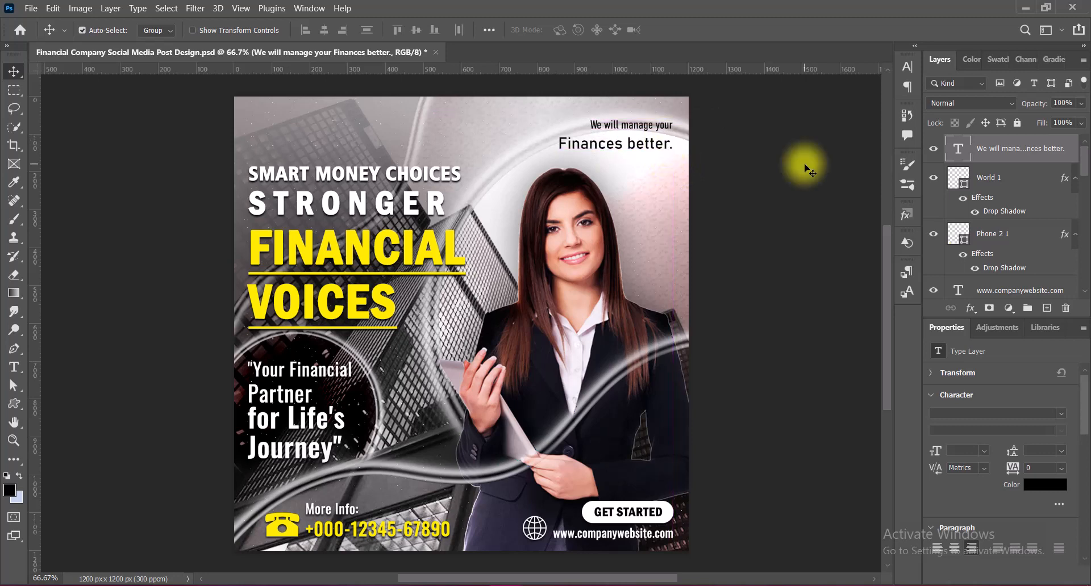
Enable both drop shadows on the "We will manage your Finances better." text and choose a new colour for each
{"action": "right_click", "coordinate": [966, 142]}
{"action": "left_click", "coordinate": [981, 151]}
{"action": "left_click", "coordinate": [780, 313]}
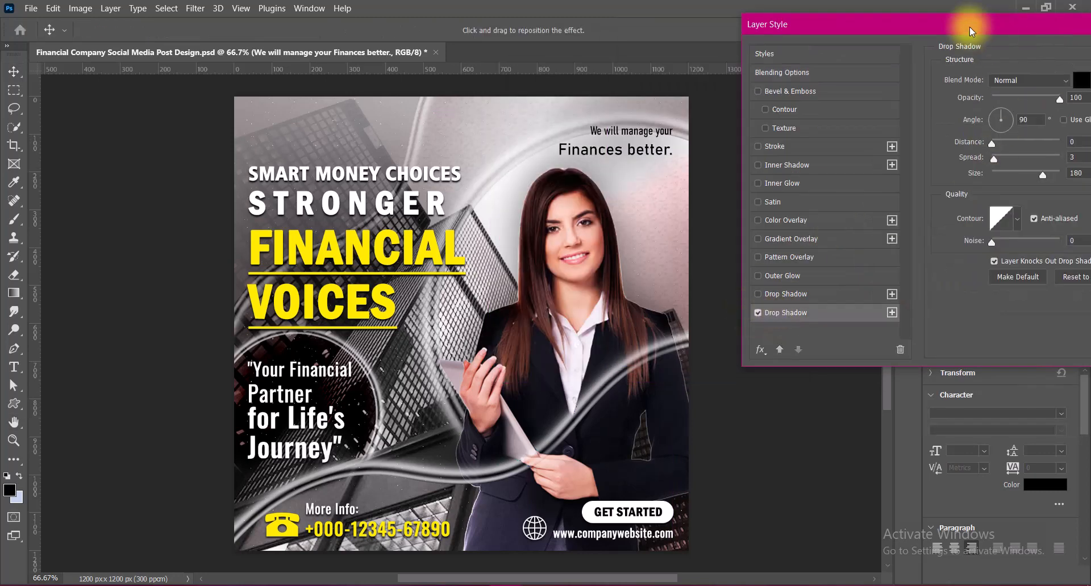
{"action": "left_click_drag", "start_coordinate": [969, 24], "coordinate": [887, 31]}
{"action": "left_click", "coordinate": [1003, 88]}
{"action": "left_click_drag", "start_coordinate": [731, 223], "coordinate": [677, 139]}
{"action": "left_click", "coordinate": [1006, 132]}
{"action": "left_click", "coordinate": [704, 301]}
{"action": "left_click", "coordinate": [999, 91]}
{"action": "left_click", "coordinate": [1006, 131]}
{"action": "key", "text": "Return"}
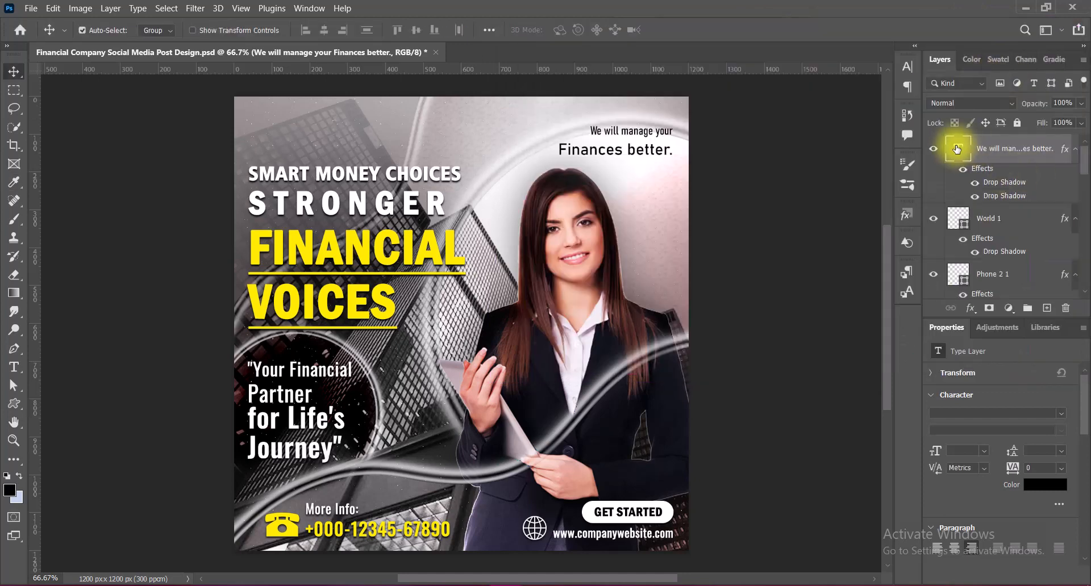
Move the "We will manage your" text layer beneath the woman's layer and enlarge the text slightly, to about 105%
{"action": "left_click_drag", "start_coordinate": [1084, 259], "coordinate": [994, 164]}
{"action": "key", "text": "ctrl+t"}
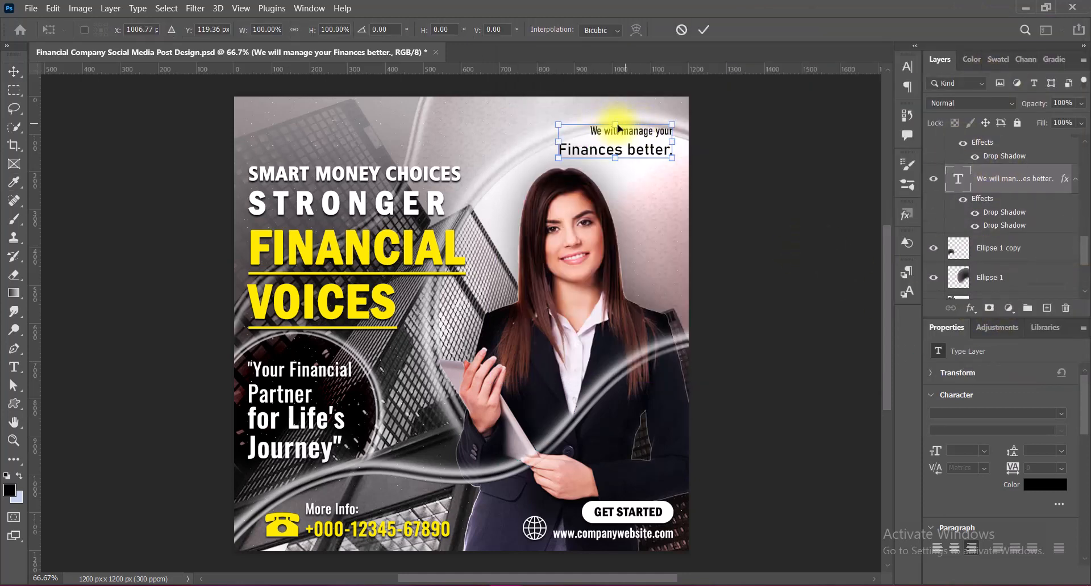
{"action": "left_click_drag", "start_coordinate": [616, 123], "coordinate": [615, 118]}
{"action": "left_click", "coordinate": [702, 30]}
Nudge the enlarged text down and slightly right, closer to the woman's head and the canvas edge
{"action": "left_click_drag", "start_coordinate": [672, 149], "coordinate": [670, 148]}
{"action": "key", "text": "Down"}
{"action": "key", "text": "Down"}
{"action": "key", "text": "Down"}
{"action": "key", "text": "Down"}
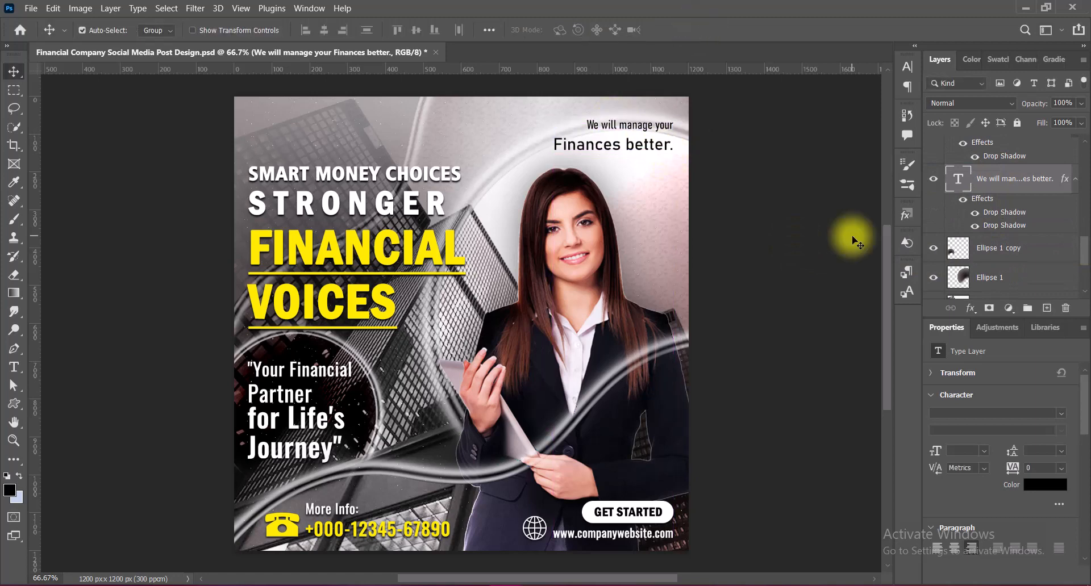
{"action": "key", "text": "Right"}
{"action": "key", "text": "Right"}
{"action": "key", "text": "Right"}
{"action": "key", "text": "Right"}
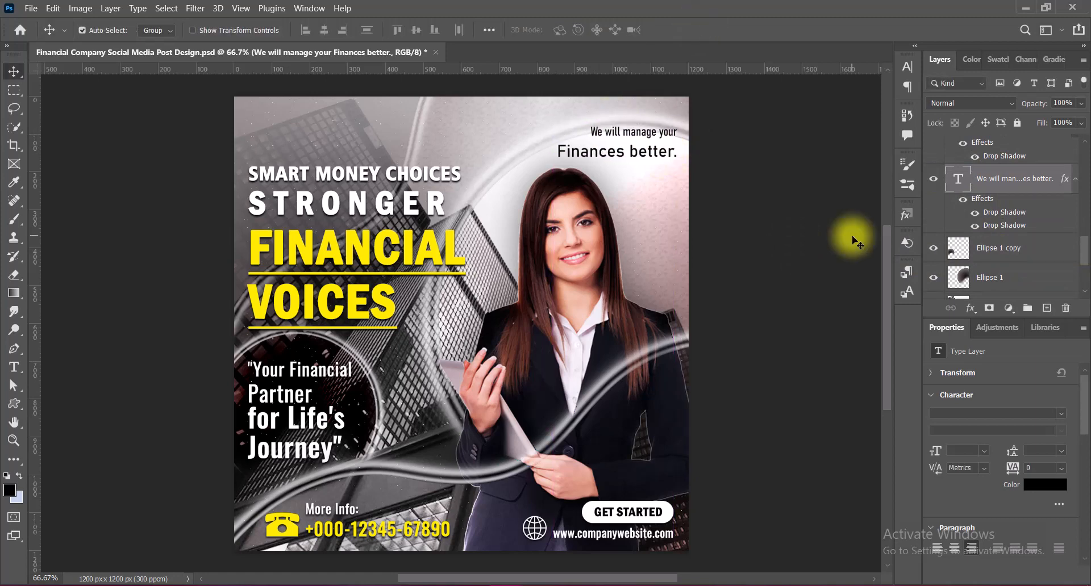
Set the leading of the "Finances better." line to 4 pt
{"action": "double_click", "coordinate": [657, 148]}
{"action": "left_click_drag", "start_coordinate": [558, 153], "coordinate": [677, 152]}
{"action": "left_click", "coordinate": [907, 68]}
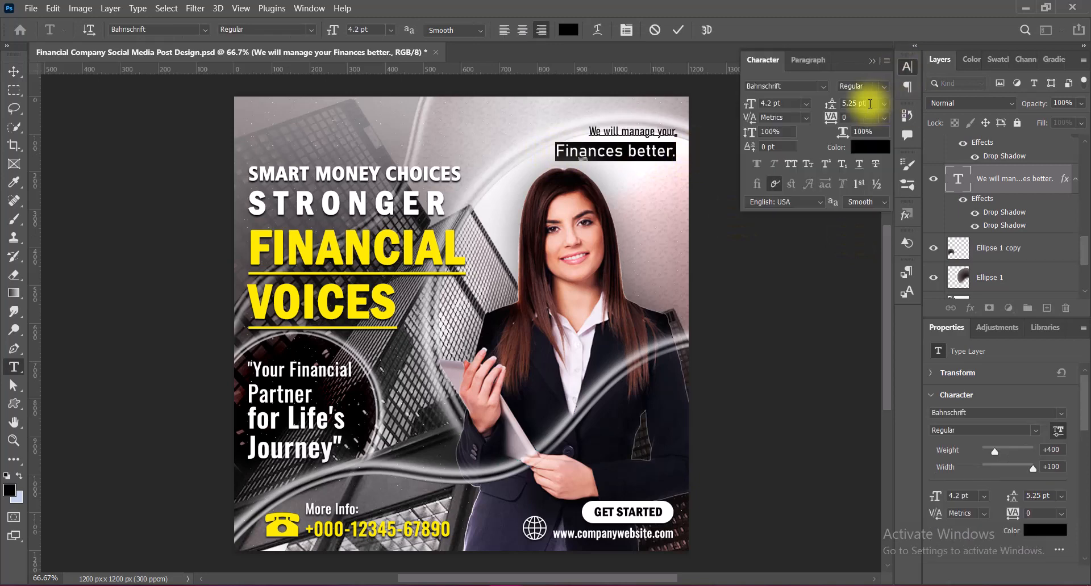
{"action": "left_click_drag", "start_coordinate": [870, 104], "coordinate": [839, 104]}
{"action": "type", "text": "4"}
{"action": "left_click", "coordinate": [872, 62]}
Finish the text edit and nudge the two-line text down until it sits just above the woman's head
{"action": "left_click", "coordinate": [677, 148]}
{"action": "key", "text": "ctrl+a"}
{"action": "left_click", "coordinate": [676, 140]}
{"action": "left_click", "coordinate": [762, 177]}
{"action": "key", "text": "shift+Down"}
{"action": "key", "text": "shift+Down"}
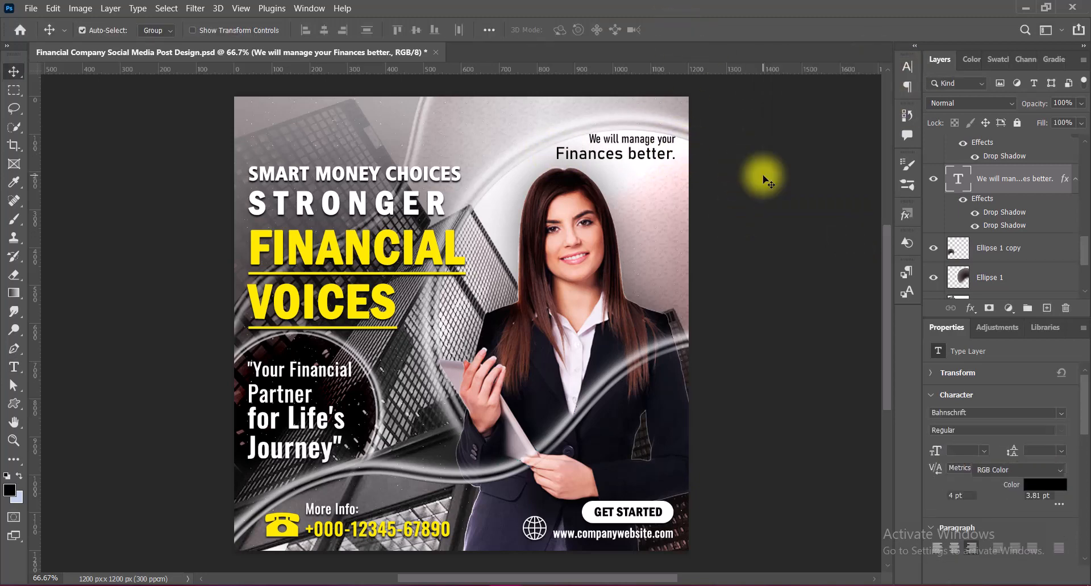
{"action": "left_click", "coordinate": [763, 176]}
Erase the glossy wave line where it crosses the woman's jacket and hands
{"action": "left_click", "coordinate": [612, 436]}
{"action": "left_click", "coordinate": [13, 275]}
{"action": "mouse_move", "coordinate": [612, 438]}
{"action": "left_mouse_down"}
{"action": "mouse_move", "coordinate": [614, 344]}
{"action": "mouse_move", "coordinate": [653, 350]}
{"action": "mouse_move", "coordinate": [568, 407]}
{"action": "mouse_move", "coordinate": [611, 378]}
{"action": "mouse_move", "coordinate": [540, 457]}
{"action": "mouse_move", "coordinate": [483, 479]}
{"action": "left_mouse_up"}
{"action": "key", "text": "v"}
Lower the contrast of the woman's cutout slightly with a Brightness/Contrast adjustment
{"action": "left_click", "coordinate": [614, 411], "text": "ctrl"}
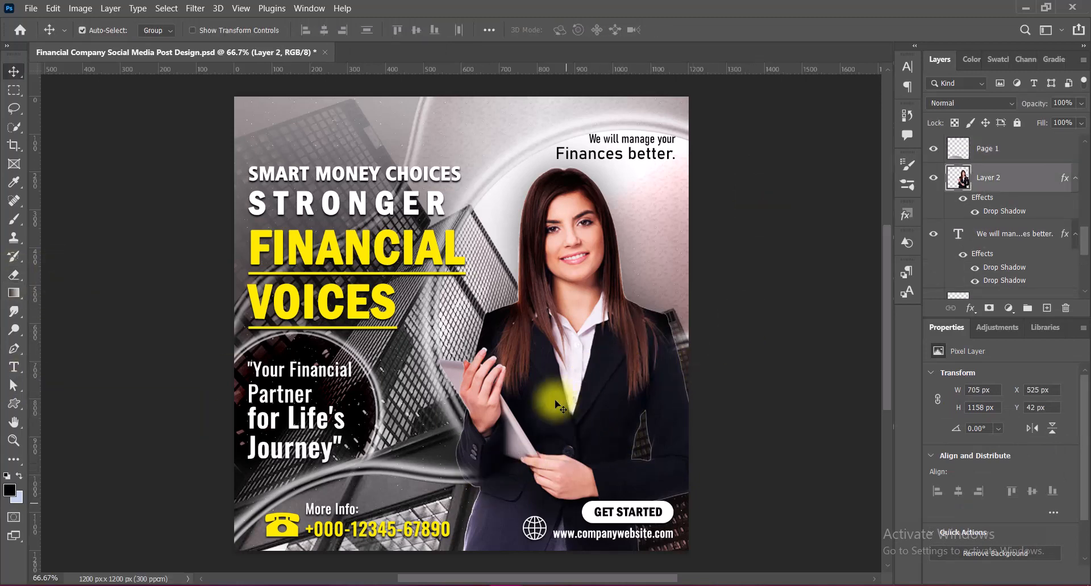
{"action": "left_click", "coordinate": [80, 8]}
{"action": "mouse_move", "coordinate": [96, 36]}
{"action": "left_click", "coordinate": [244, 35]}
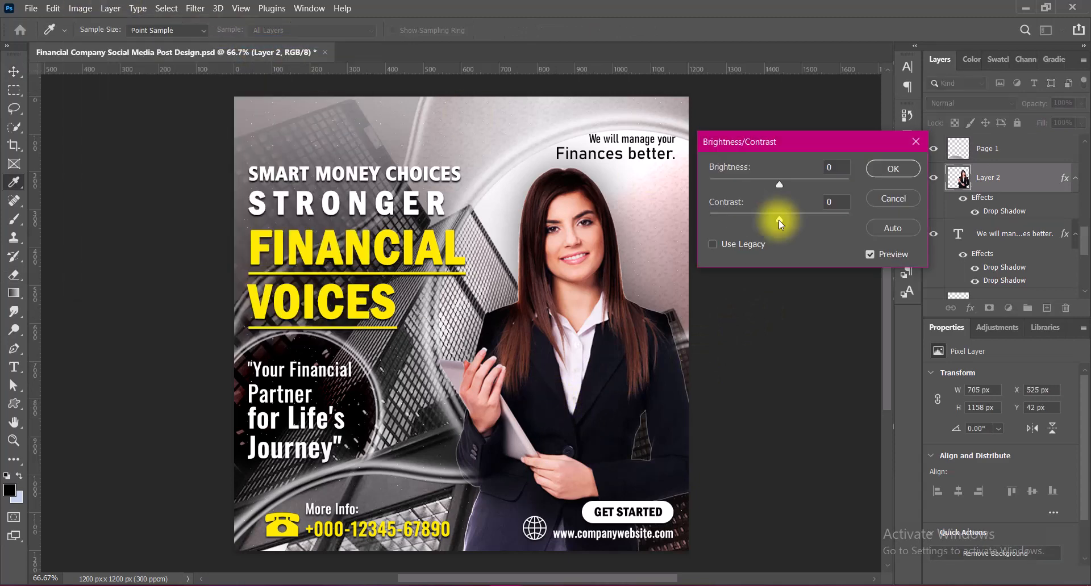
{"action": "left_click_drag", "start_coordinate": [779, 223], "coordinate": [757, 222]}
{"action": "left_click", "coordinate": [893, 168]}
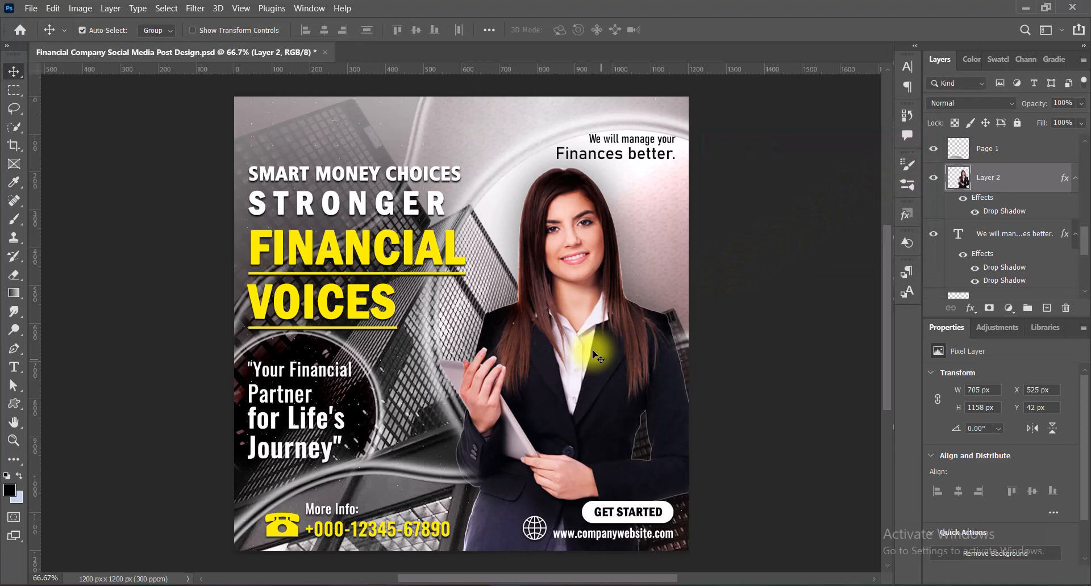
Save the document, and add the PMC GALAXY logo group above the "SMART MONEY CHOICES" headline, aligned with the headline's left edge
{"action": "key", "text": "ctrl+s"}
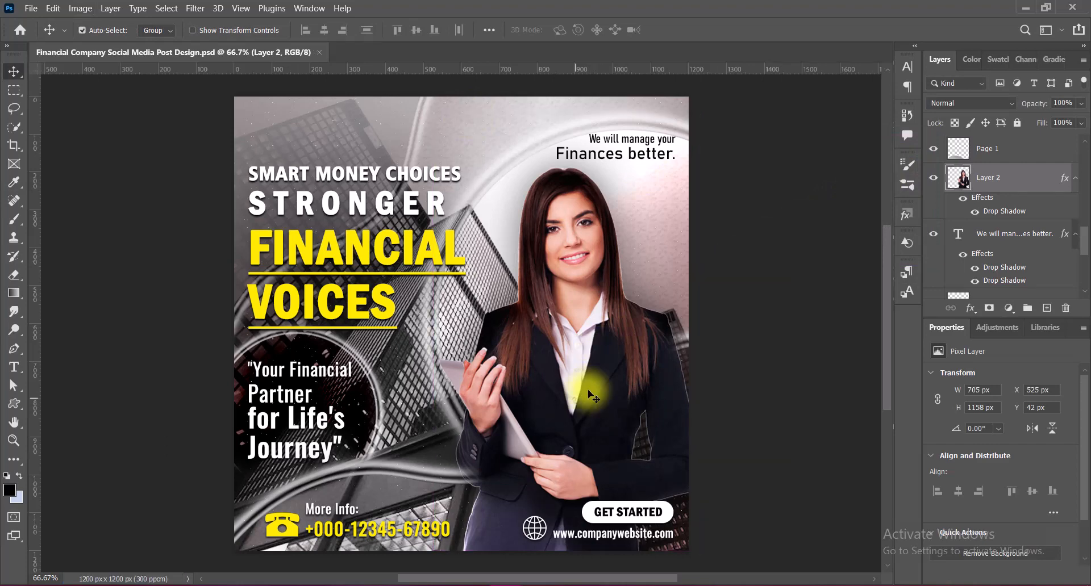
{"action": "key", "text": "ctrl+v"}
{"action": "left_click_drag", "start_coordinate": [511, 139], "coordinate": [331, 124]}
{"action": "key", "text": "ctrl+t"}
{"action": "key", "text": "Return"}
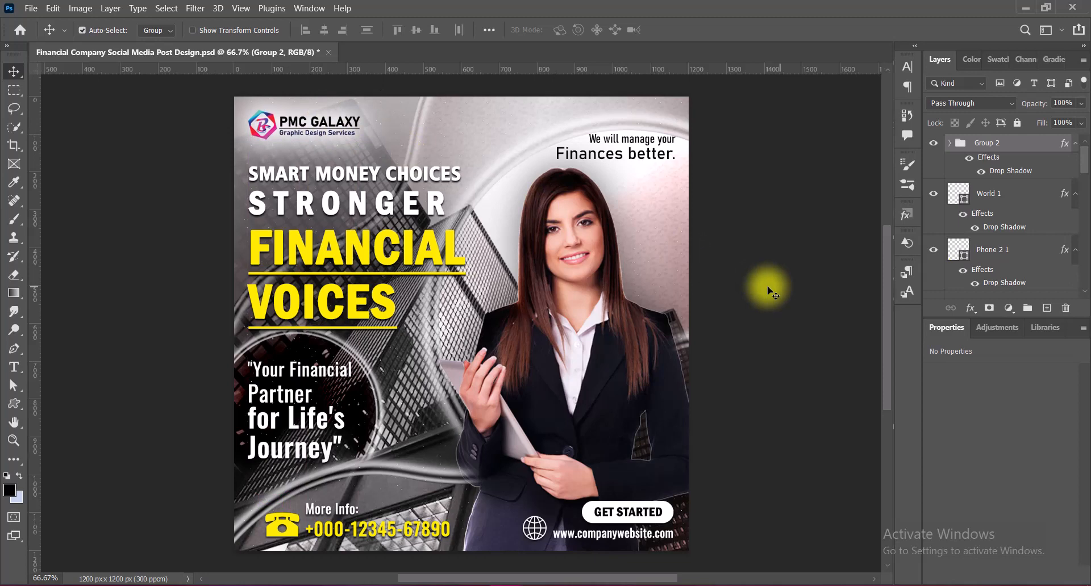
Nudge the "We will manage your Finances better." text slightly up and the logo group slightly up and left, and save the document
{"action": "left_click", "coordinate": [677, 142]}
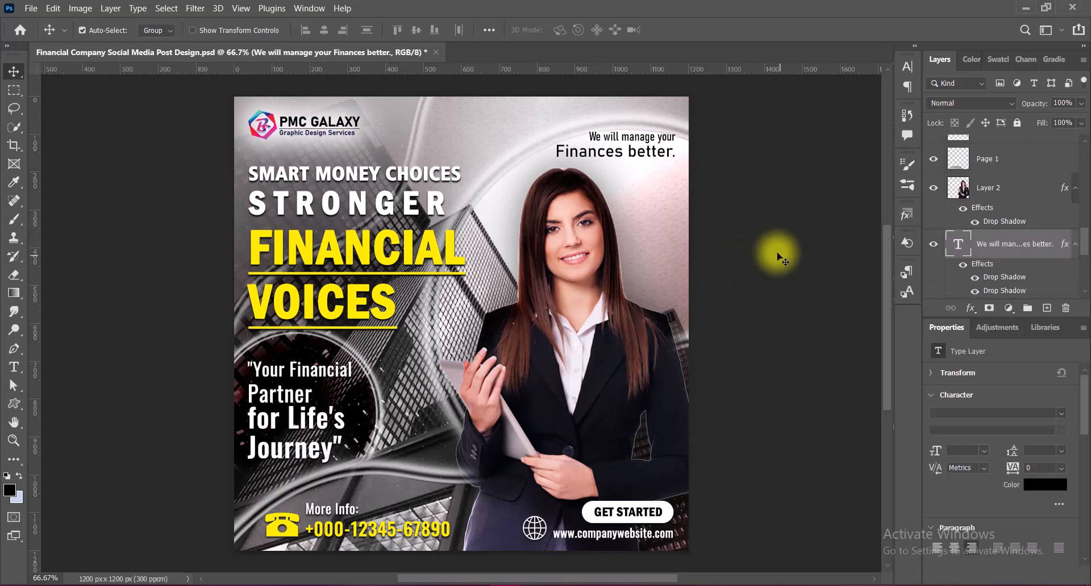
{"action": "left_click", "coordinate": [391, 200]}
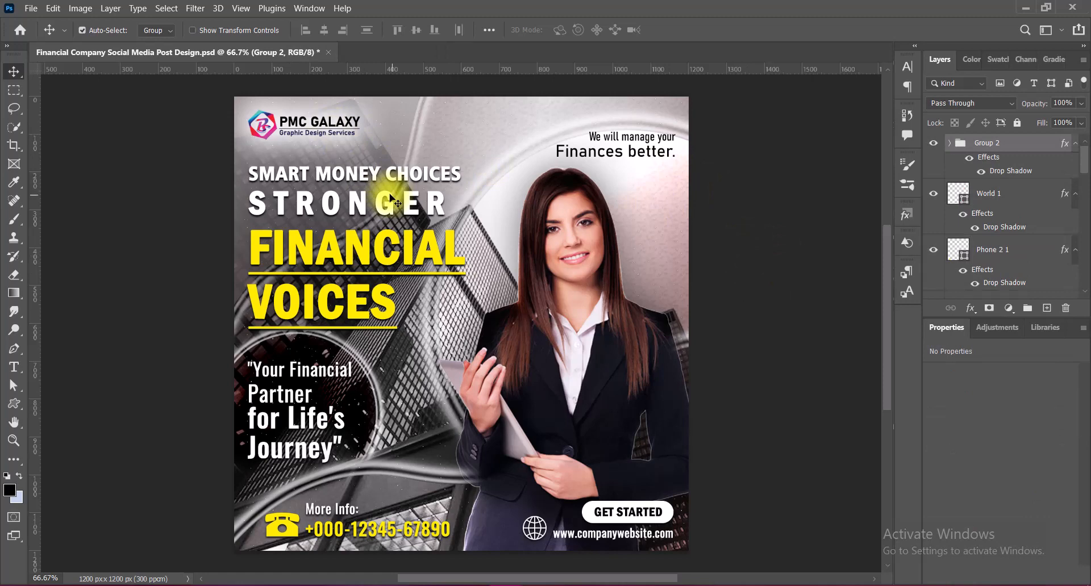
{"action": "key", "text": "Up"}
{"action": "key", "text": "Up"}
{"action": "key", "text": "Up"}
{"action": "key", "text": "Left"}
{"action": "key", "text": "Left"}
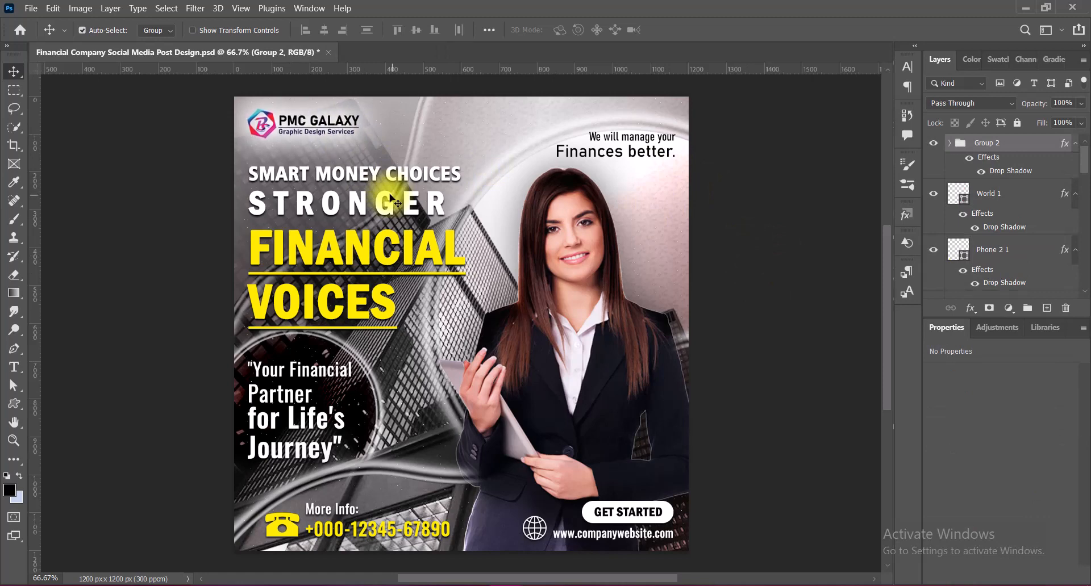
{"action": "left_click", "coordinate": [787, 261]}
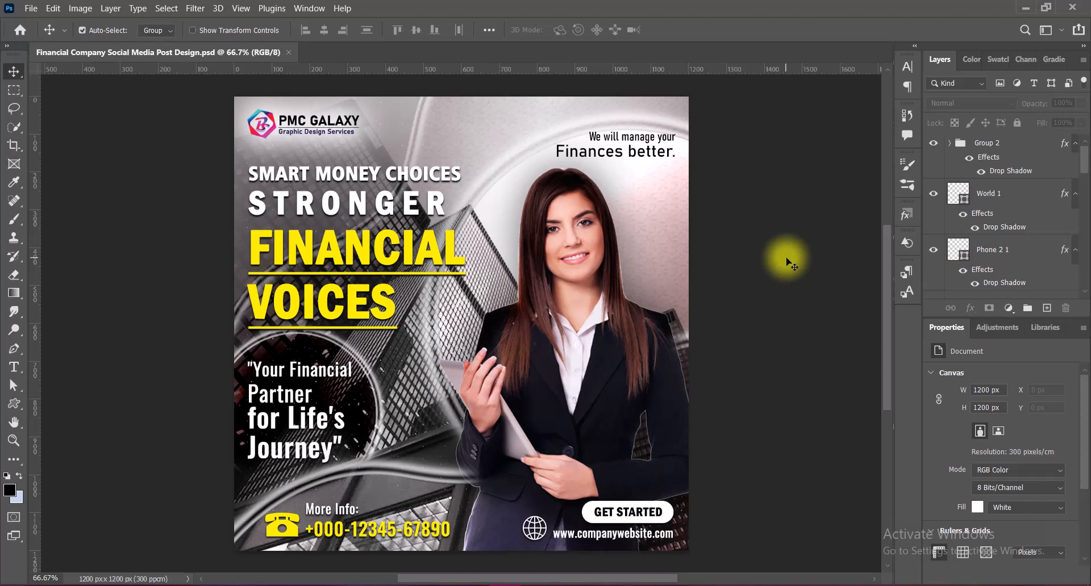
Examine the finished post's overall layout, headline, woman cutout and contact details at closer and wider views
{"action": "scroll", "coordinate": [443, 201], "scroll_direction": "down", "scroll_amount": 1}
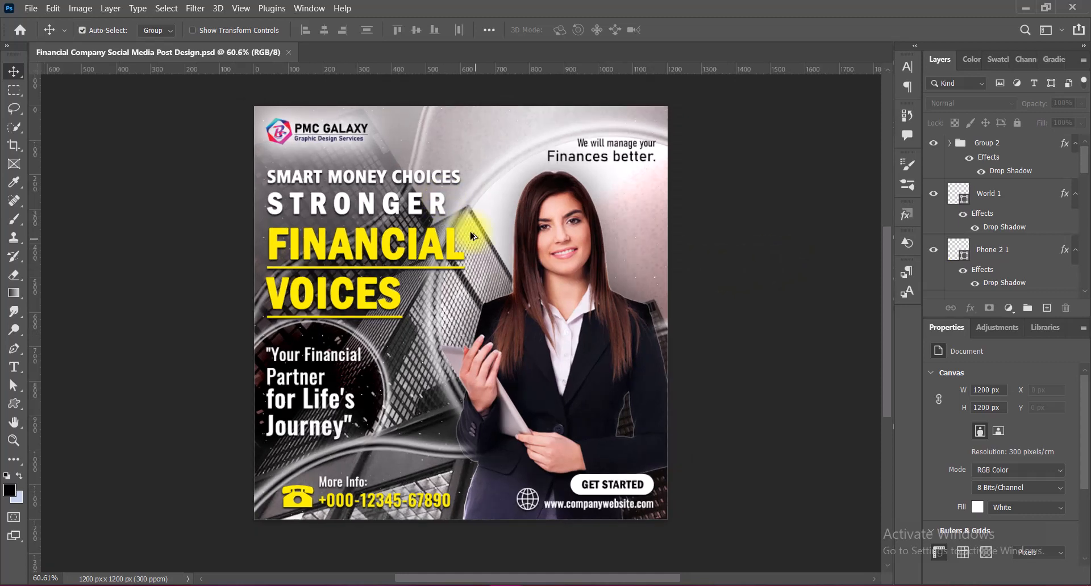
{"action": "scroll", "coordinate": [470, 232], "scroll_direction": "up", "scroll_amount": 2}
{"action": "scroll", "coordinate": [470, 232], "scroll_direction": "down", "scroll_amount": 1}
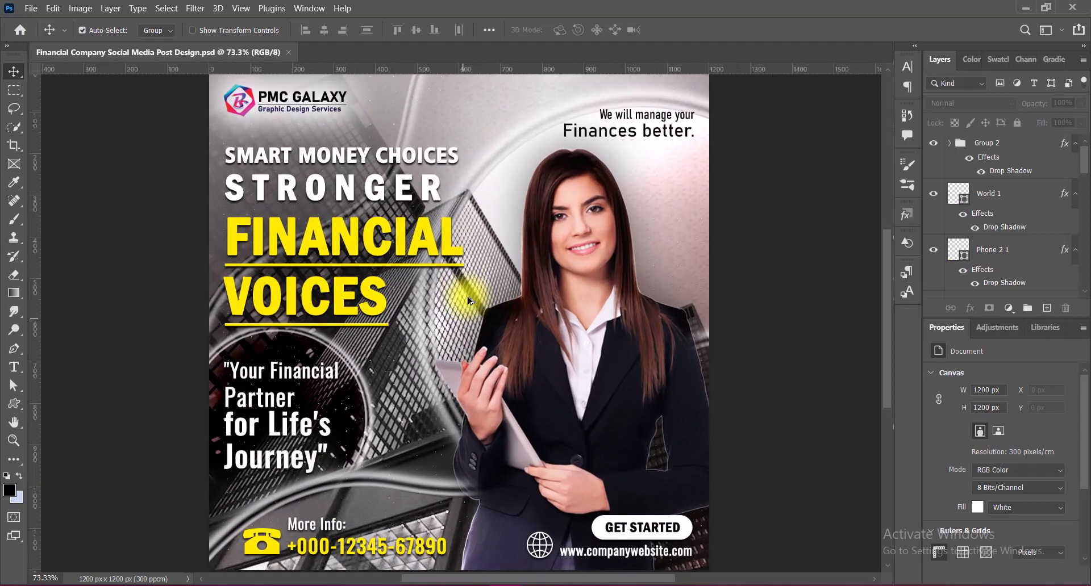
{"action": "scroll", "coordinate": [468, 301], "scroll_direction": "up", "scroll_amount": 2}
{"action": "scroll", "coordinate": [469, 301], "scroll_direction": "down", "scroll_amount": 2}
{"action": "scroll", "coordinate": [468, 301], "scroll_direction": "up", "scroll_amount": 1}
{"action": "scroll", "coordinate": [469, 301], "scroll_direction": "down", "scroll_amount": 1}
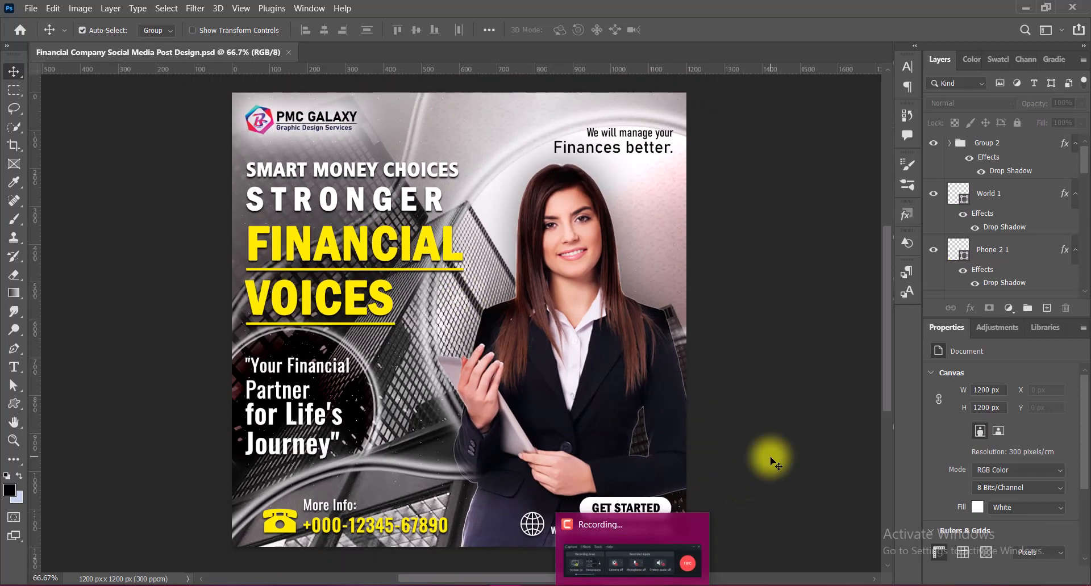